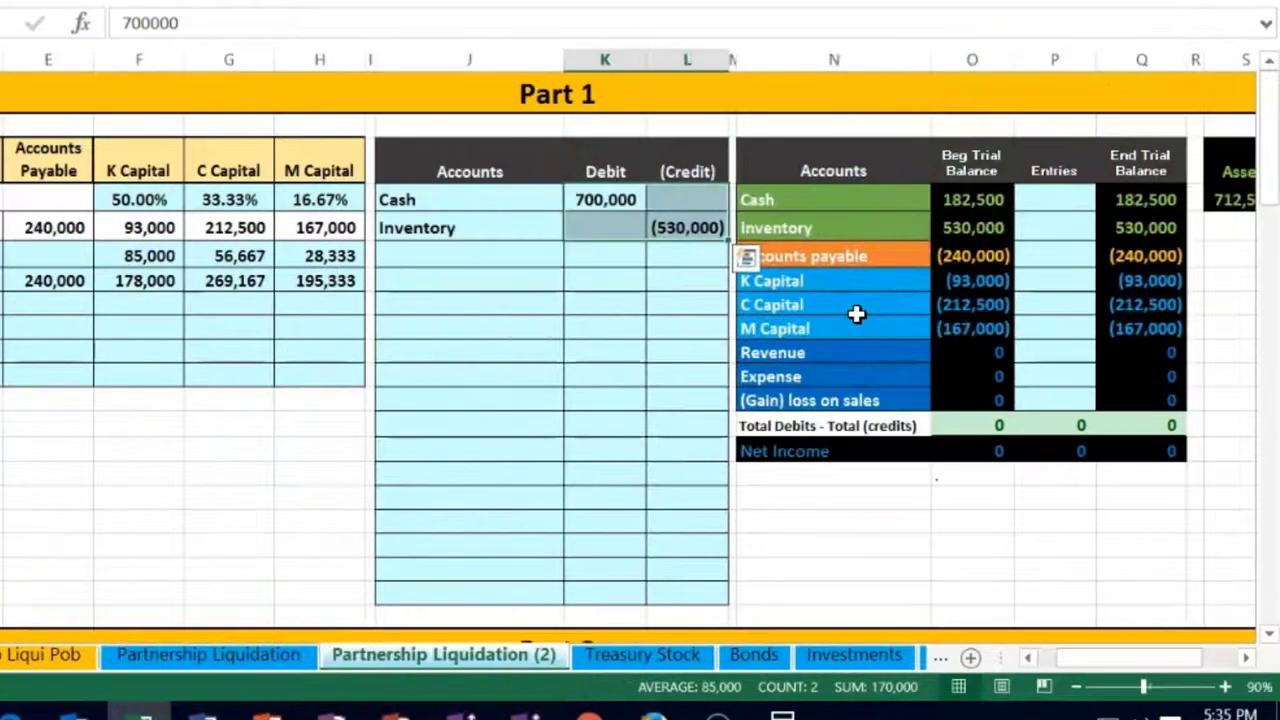
Copy the (Gain) loss on sales account name from the trial balance and paste it as values below Inventory in the journal entry
click(874, 396)
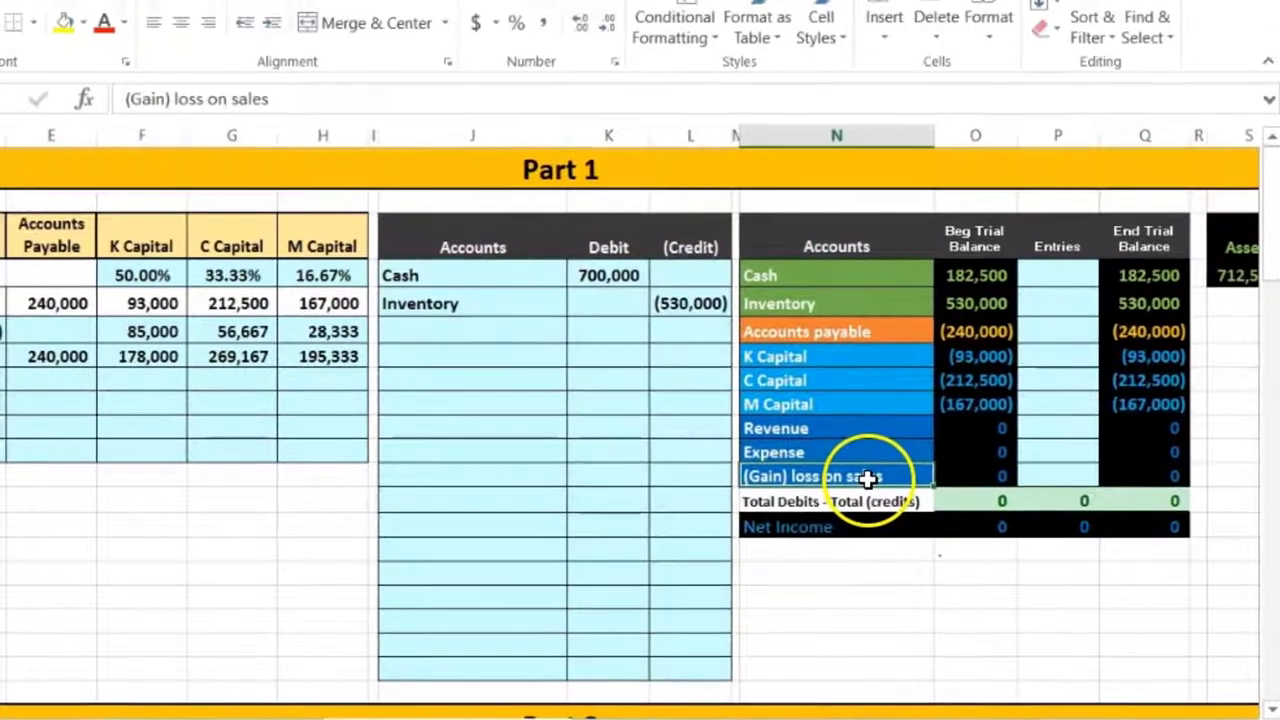
click(866, 408)
right_click(870, 553)
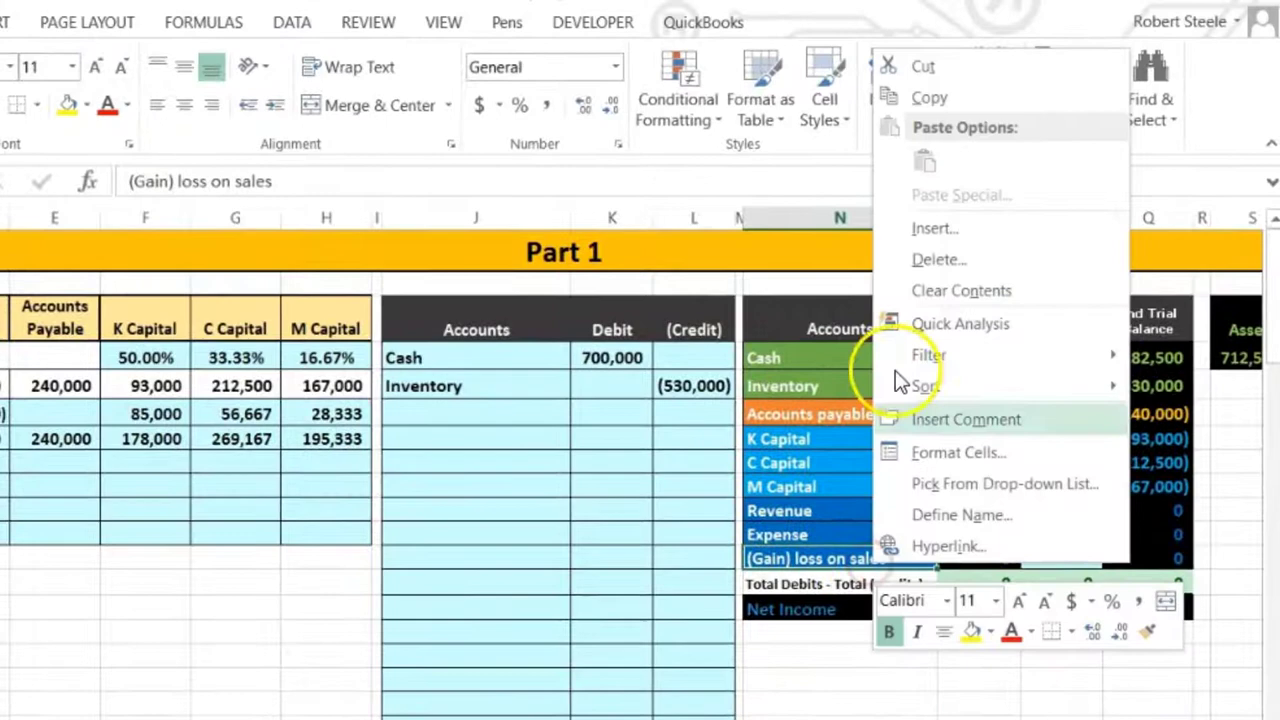
click(925, 100)
click(486, 418)
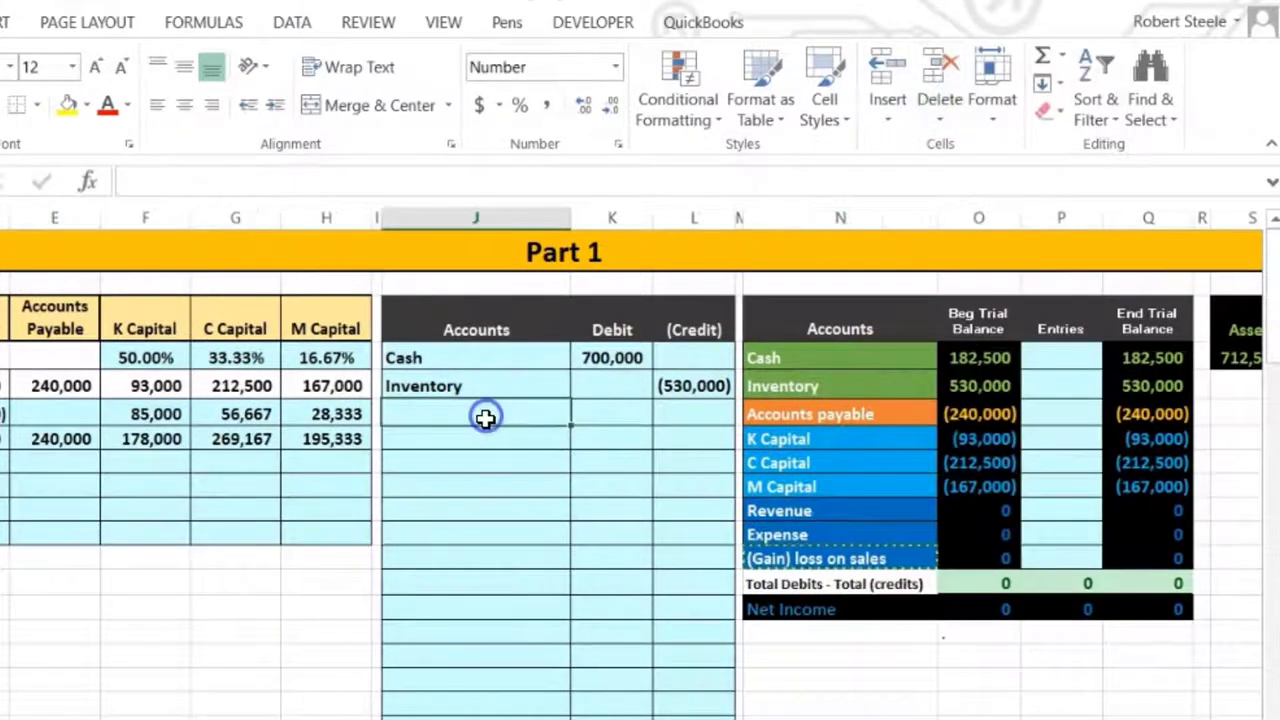
right_click(487, 421)
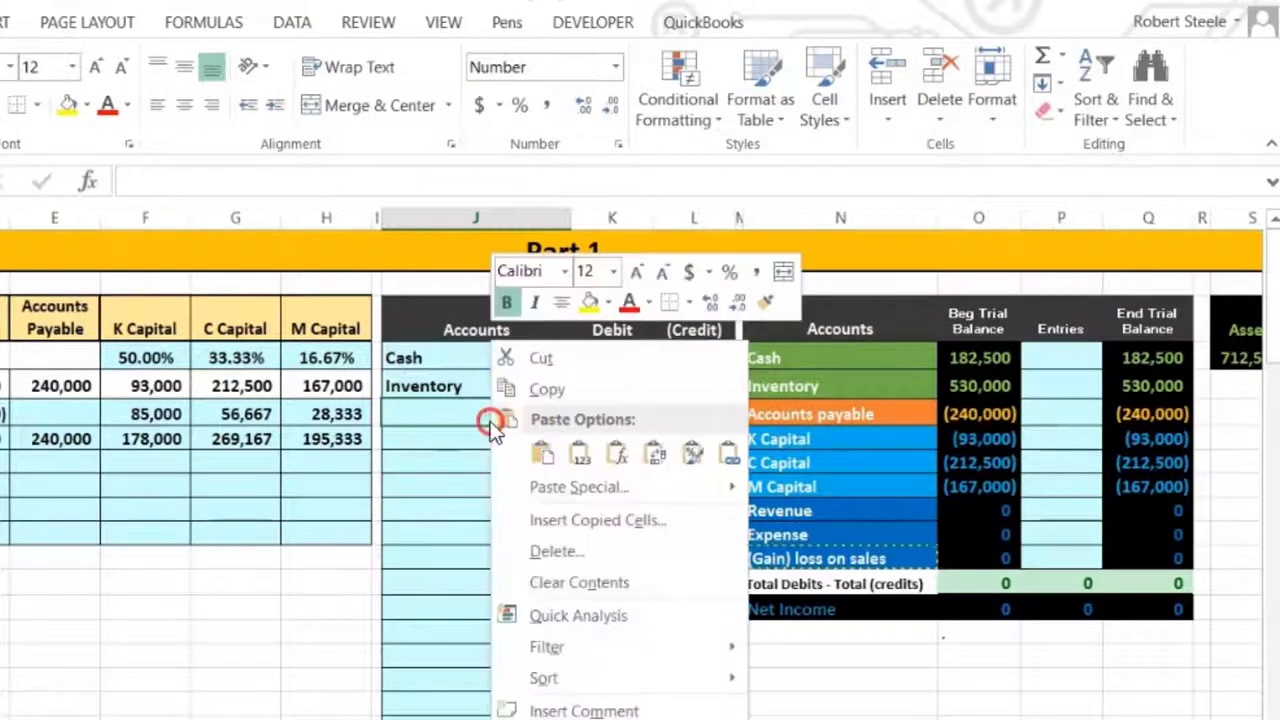
click(579, 454)
Enter the formula -SUM(K4:L5) as the credit amount for (Gain) loss on sales in the journal entry
click(662, 414)
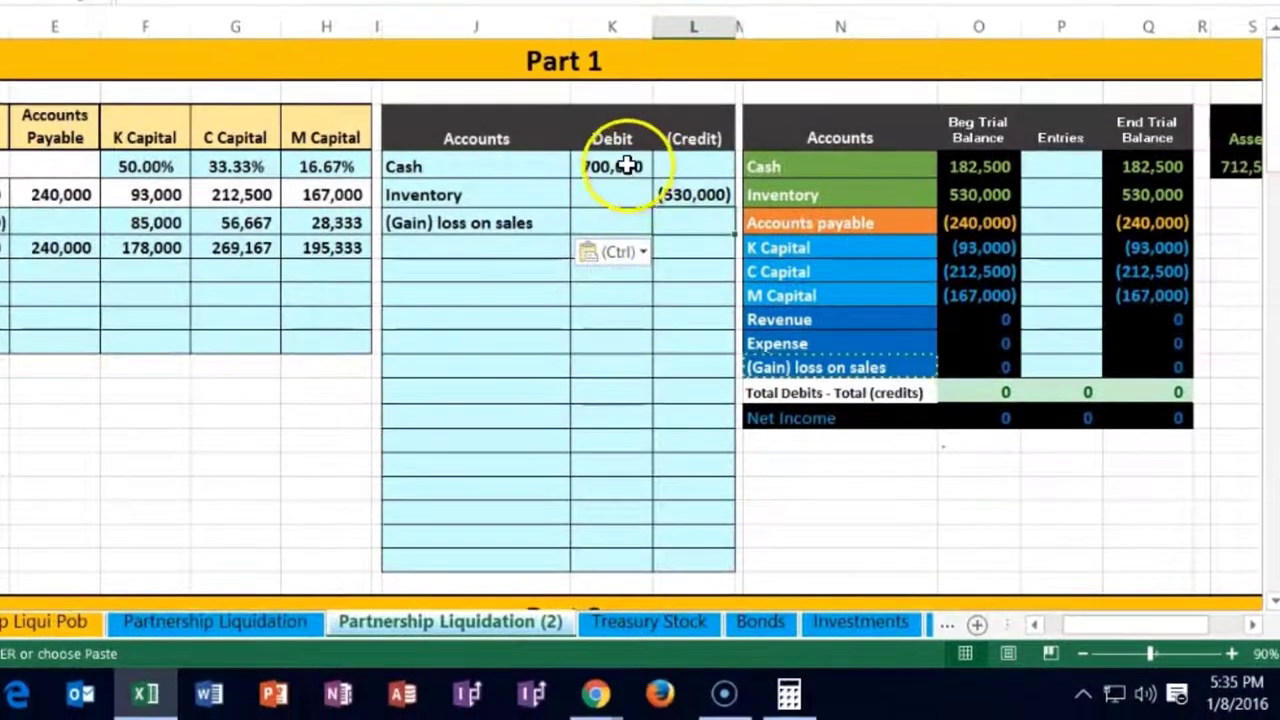
drag(614, 183, 666, 203)
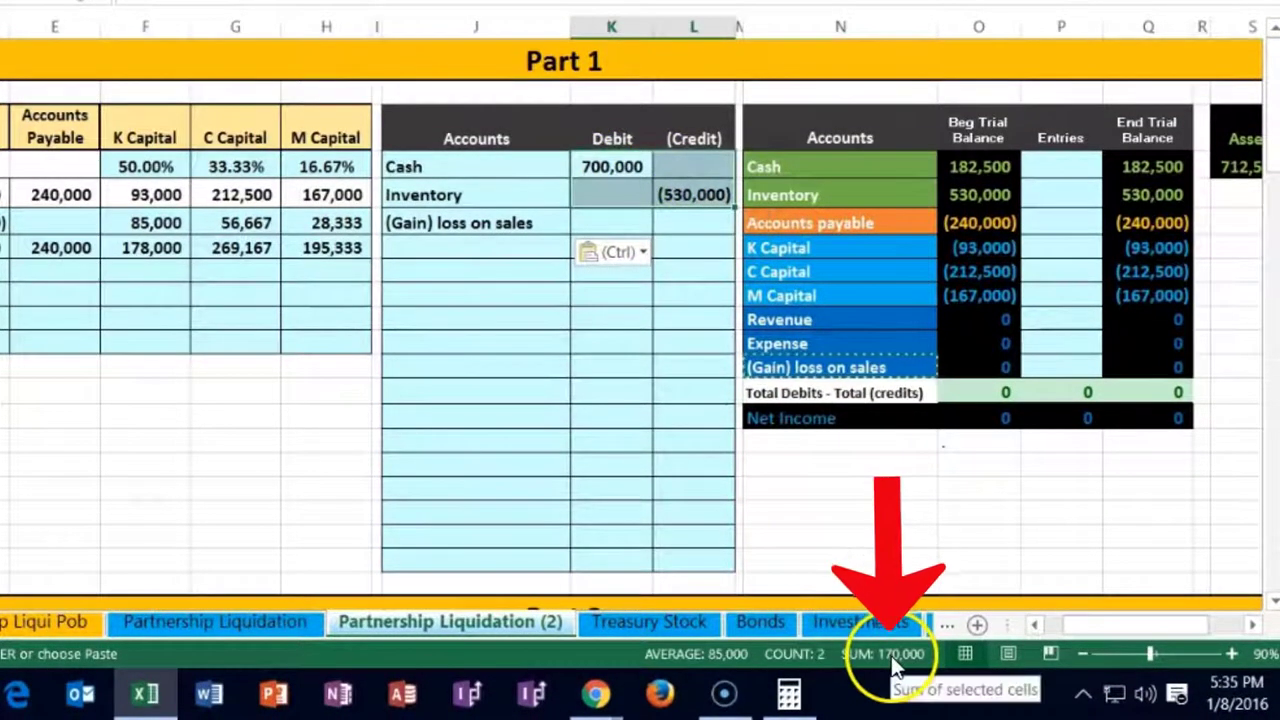
click(692, 224)
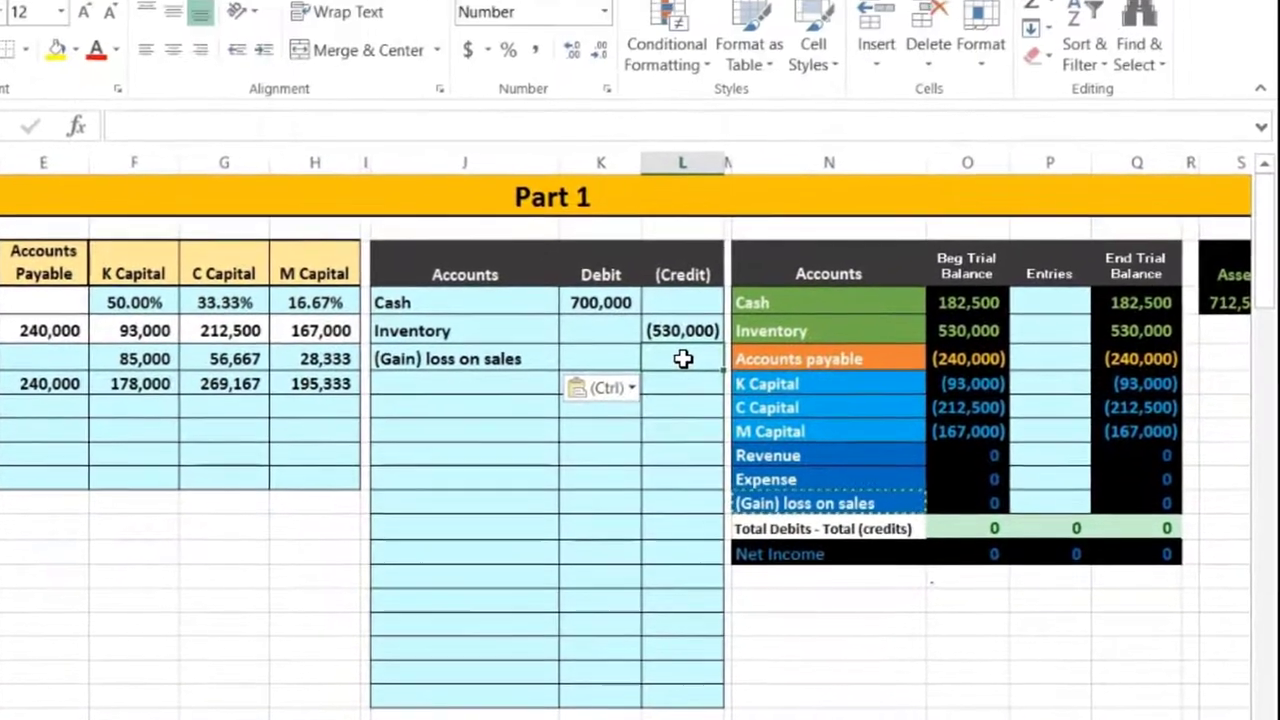
text(-)
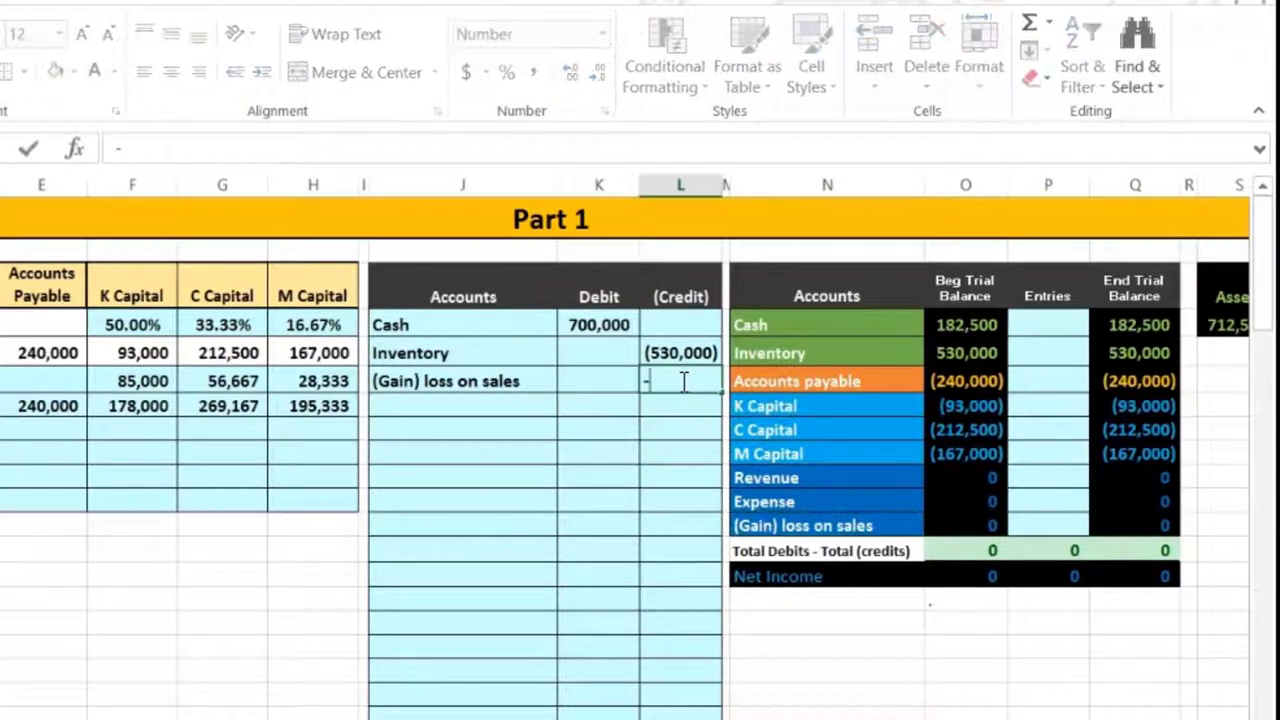
text(sum)
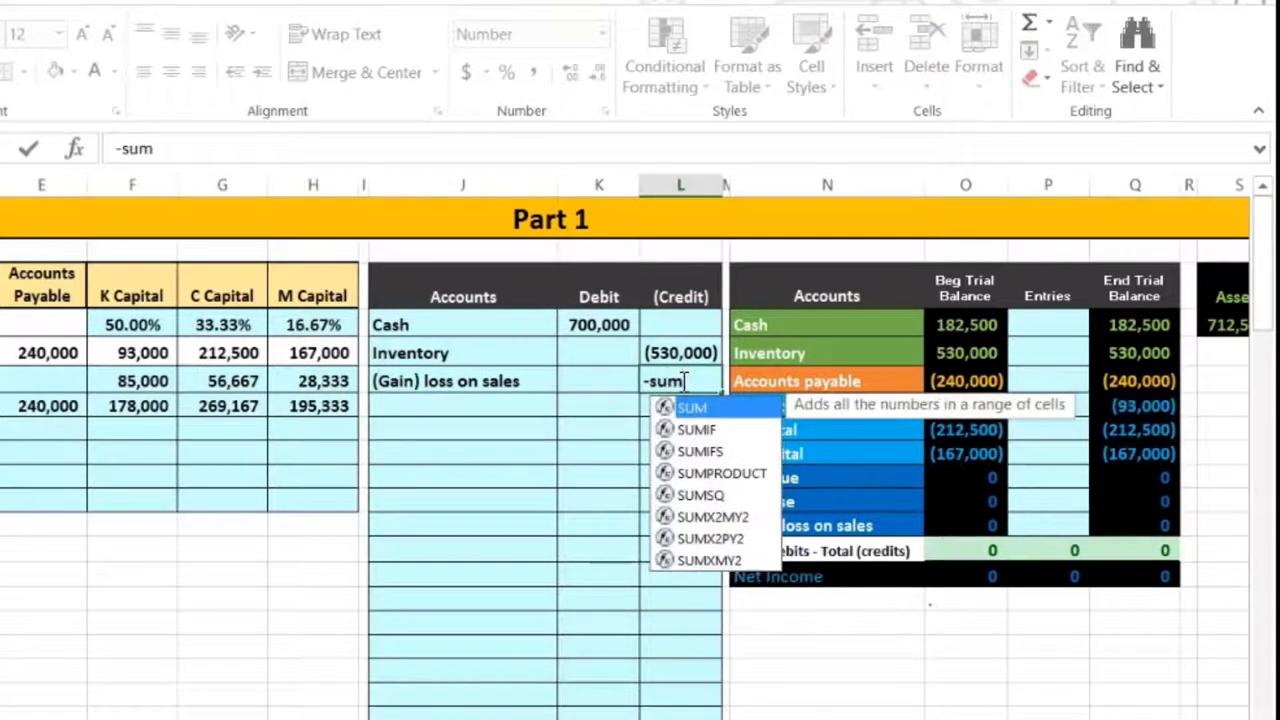
text((K4:L5)
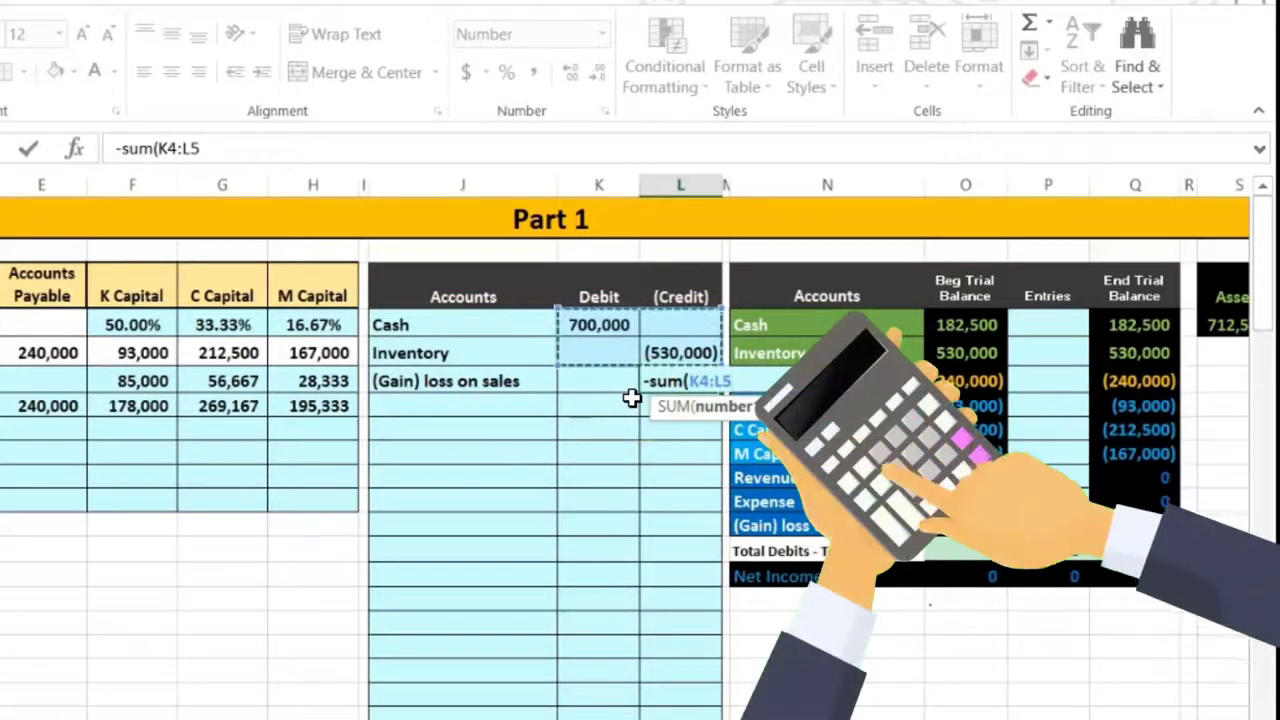
key(Return)
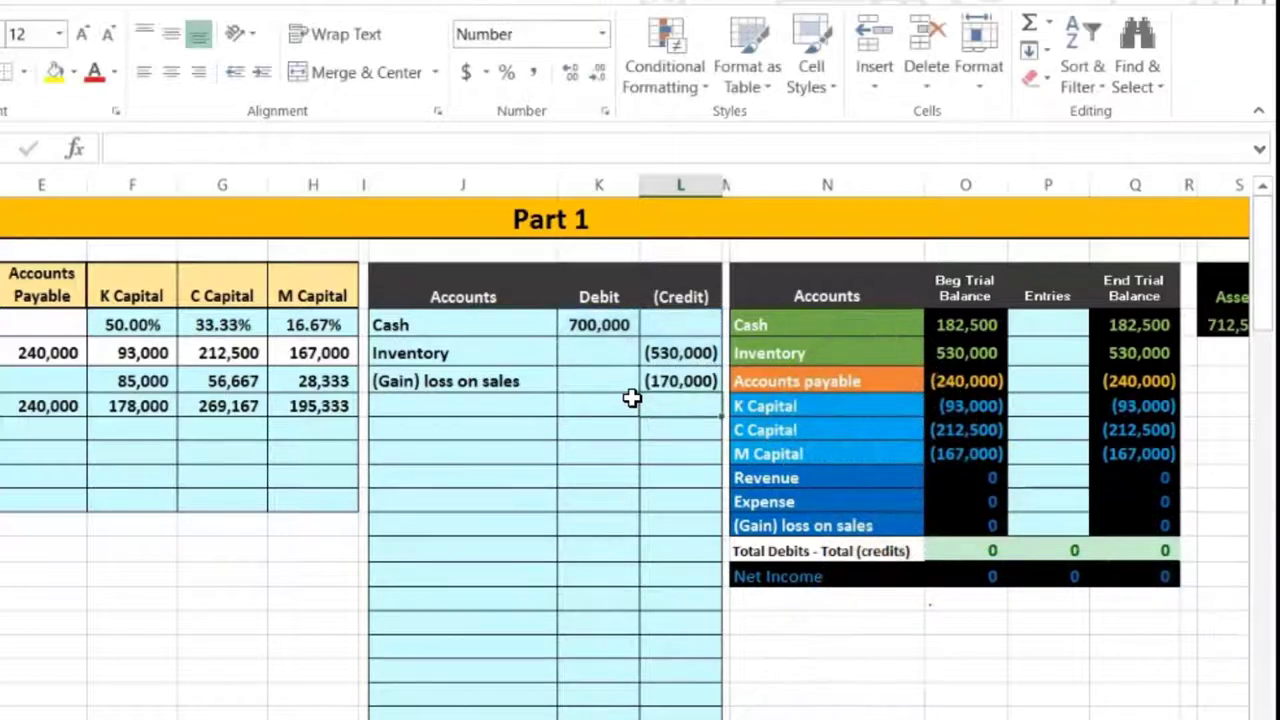
Compare the journal entry's credits with its cash debit, and examine the Inventory, (Gain) loss on sales and Net Income lines of the trial balance
click(663, 380)
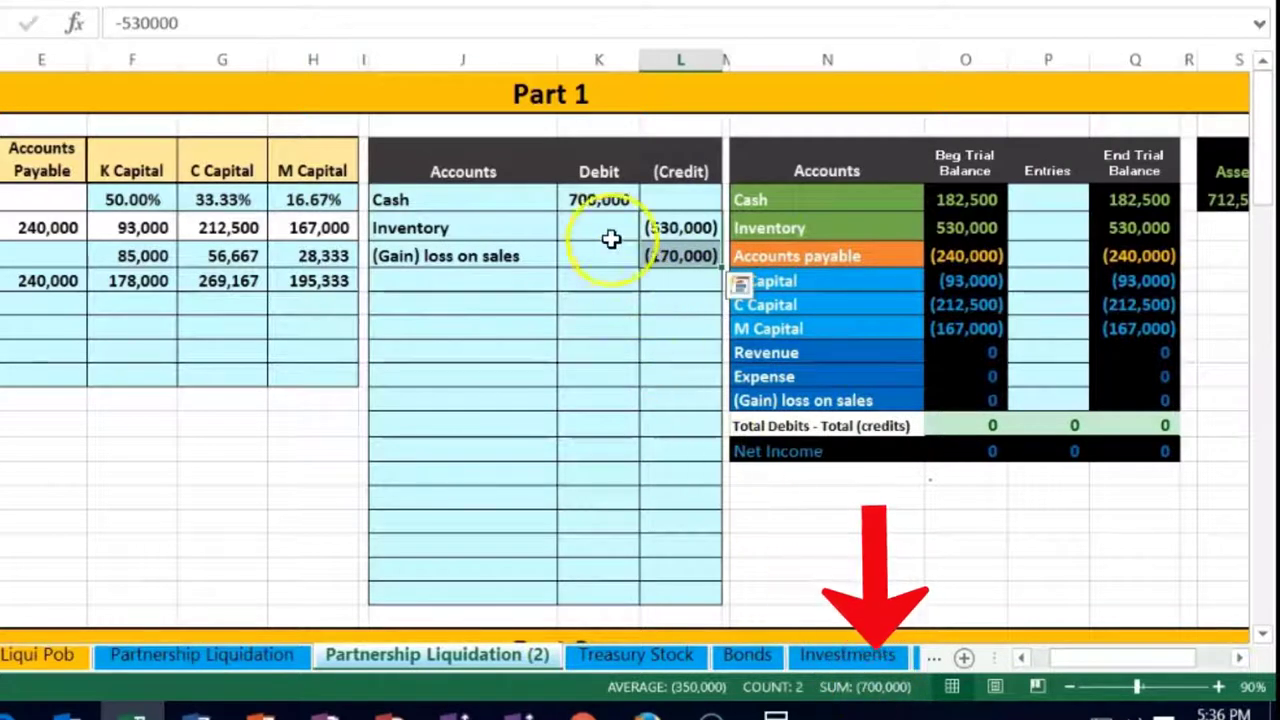
click(592, 200)
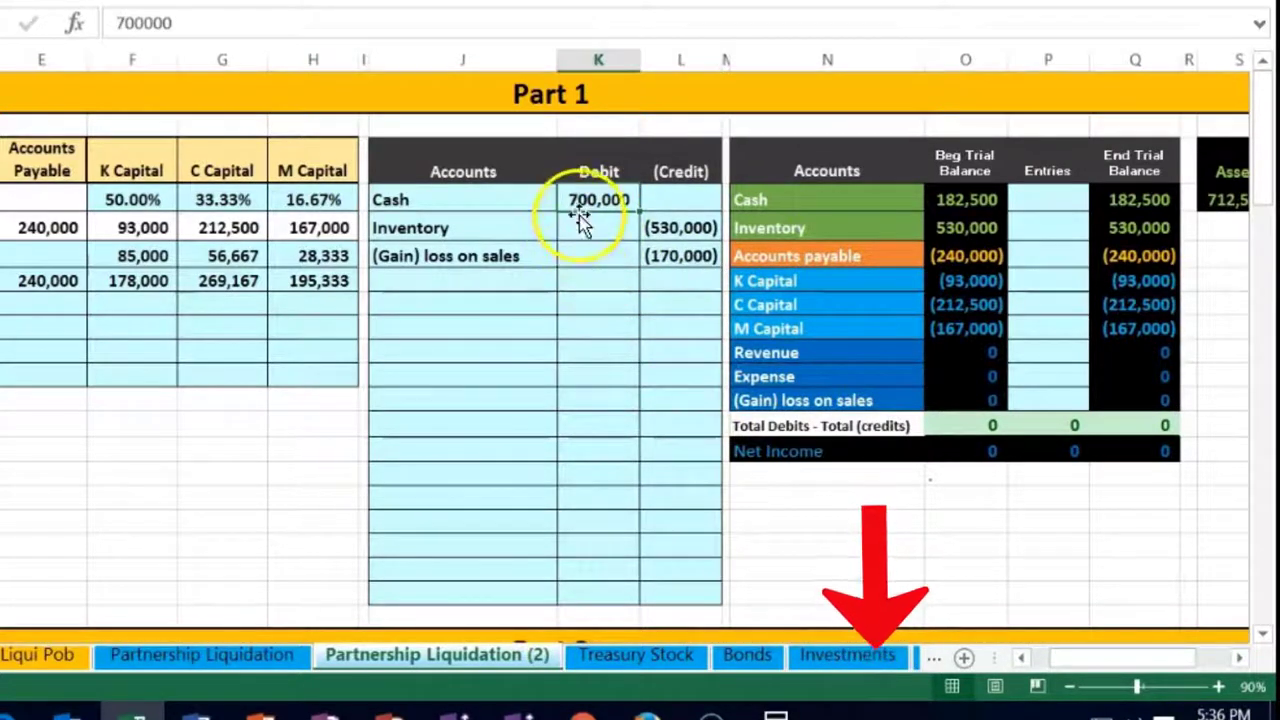
drag(636, 200, 650, 260)
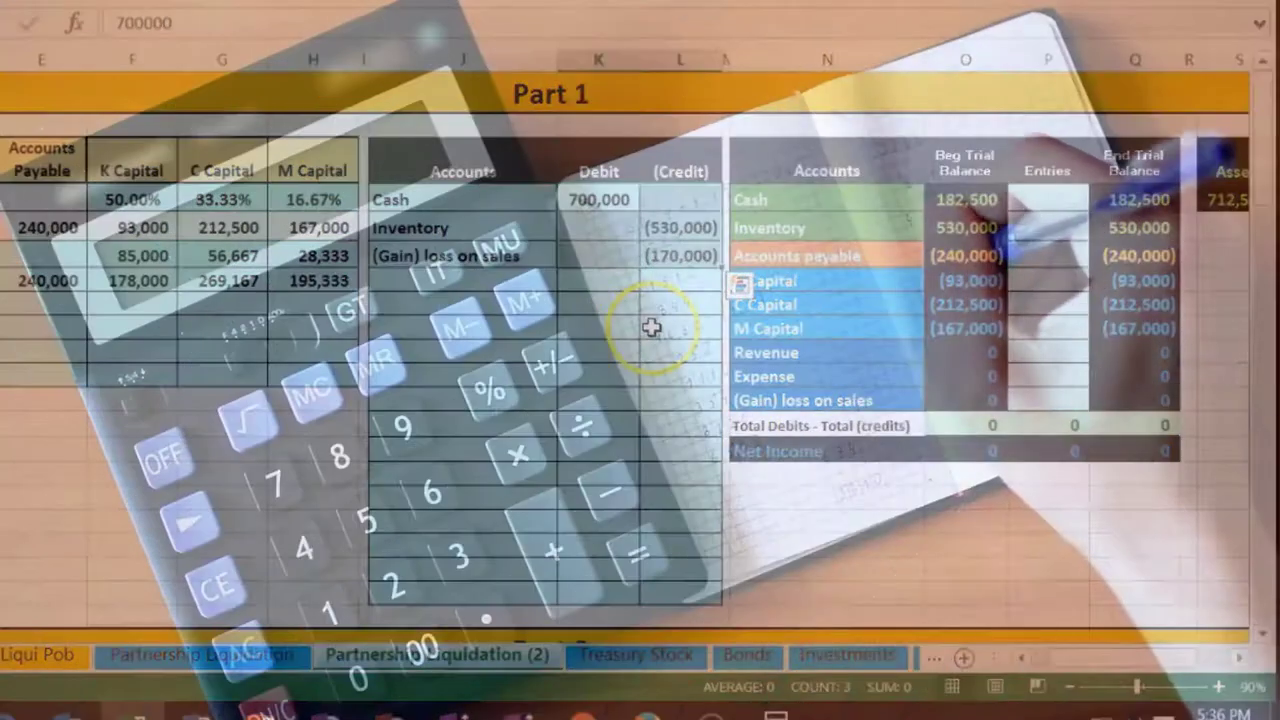
click(651, 328)
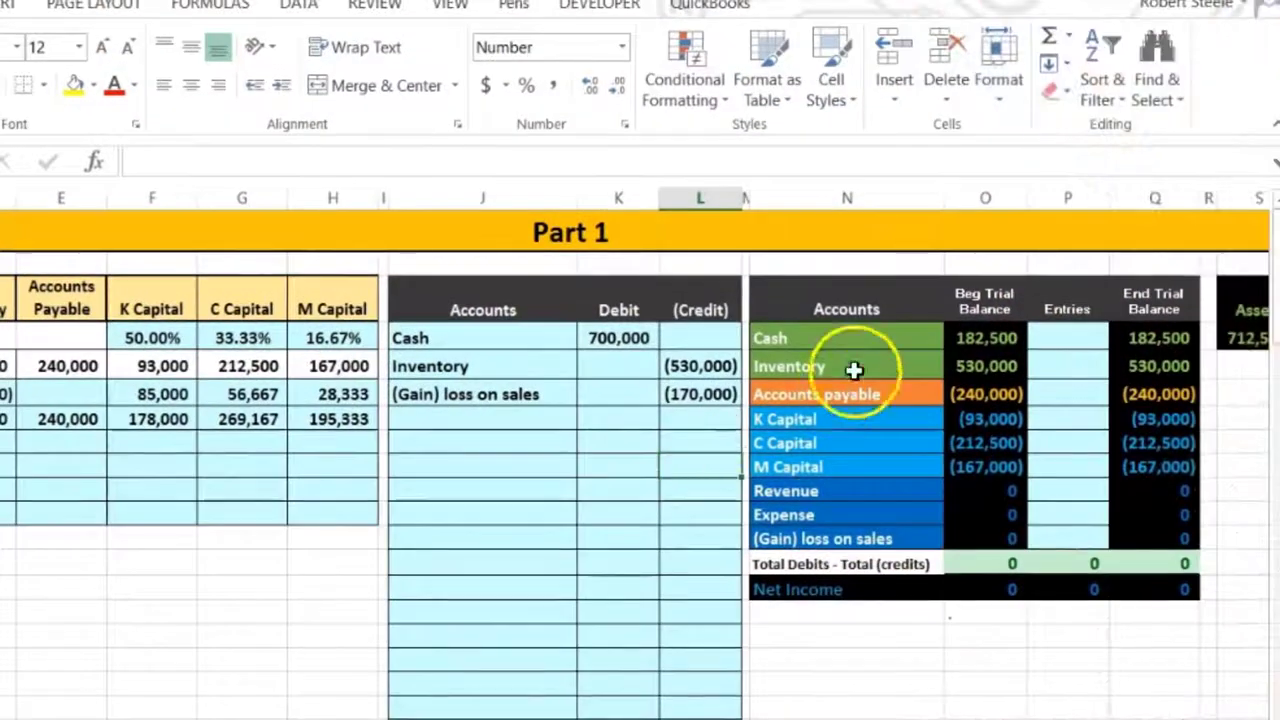
click(857, 317)
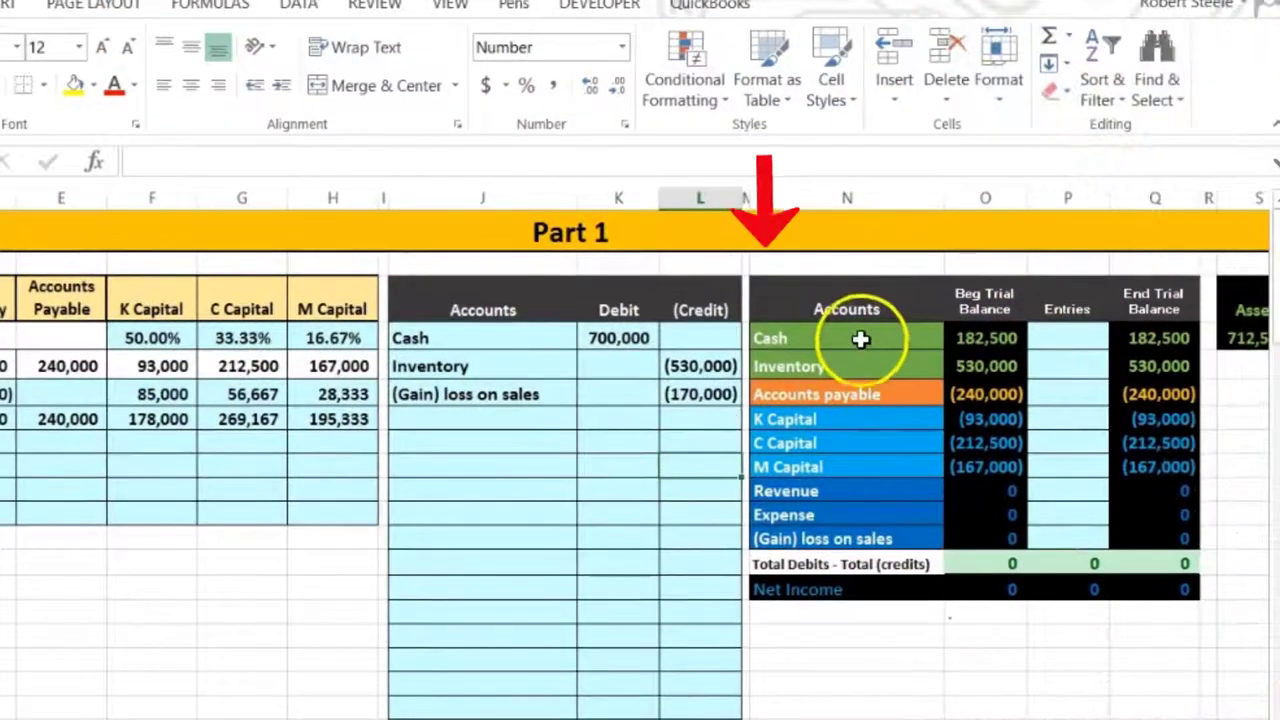
click(855, 368)
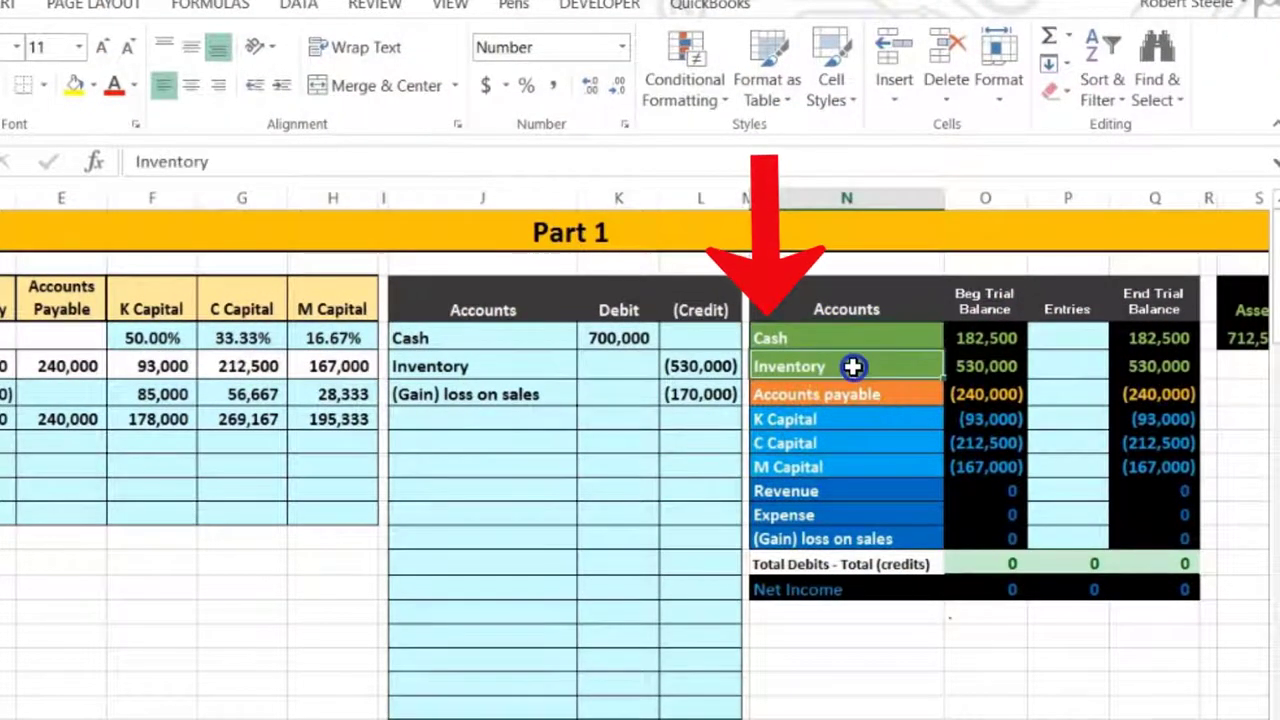
click(851, 539)
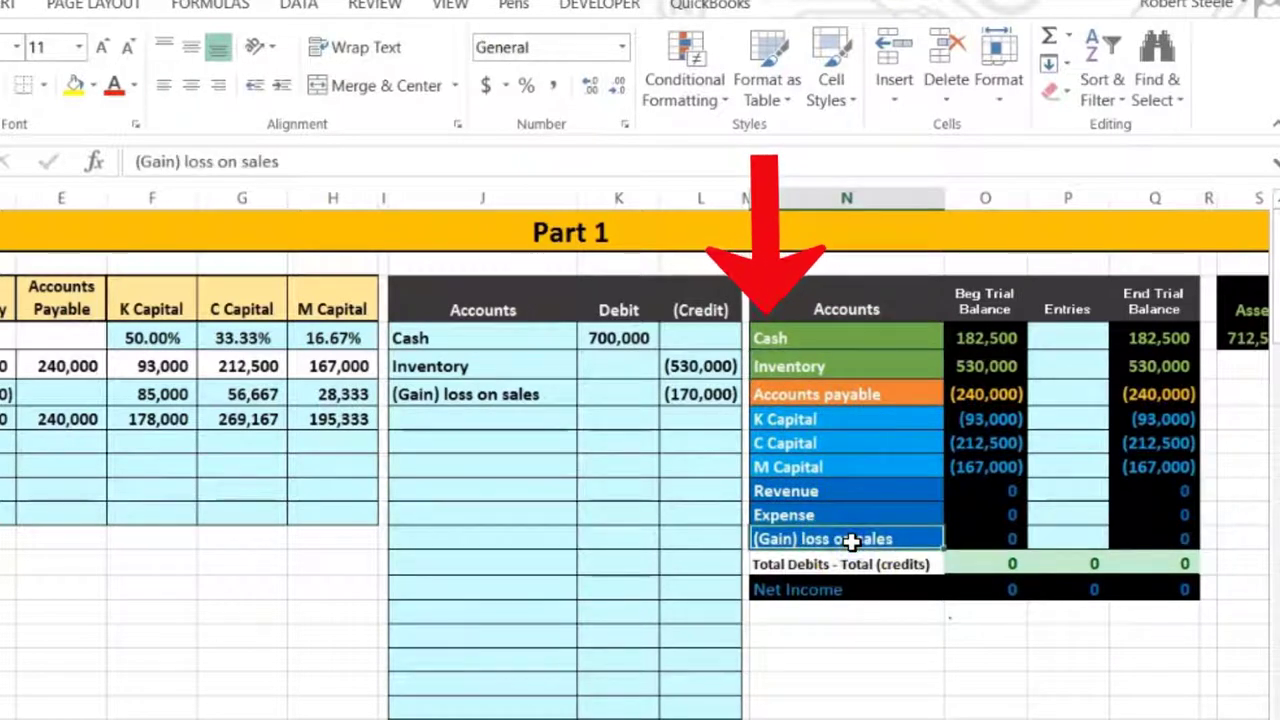
click(861, 591)
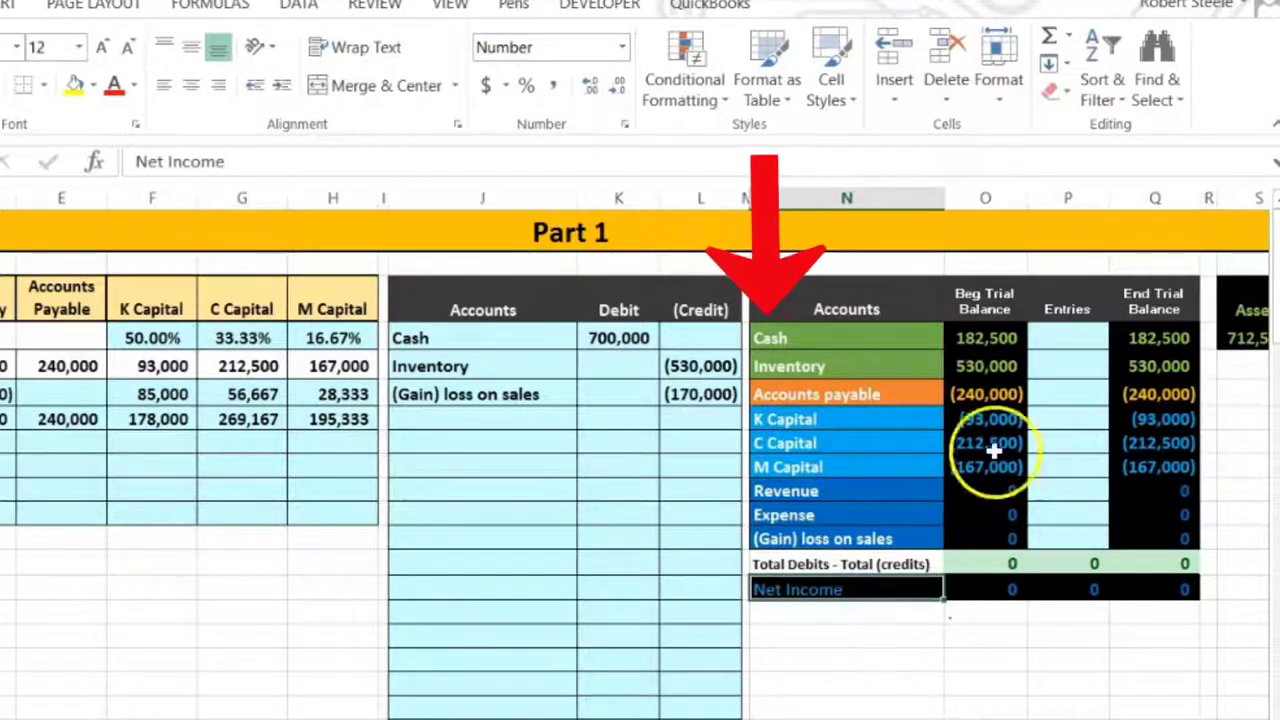
Post the cash debit to the Cash row of the trial balance Entries column with the formula =K4
click(1062, 342)
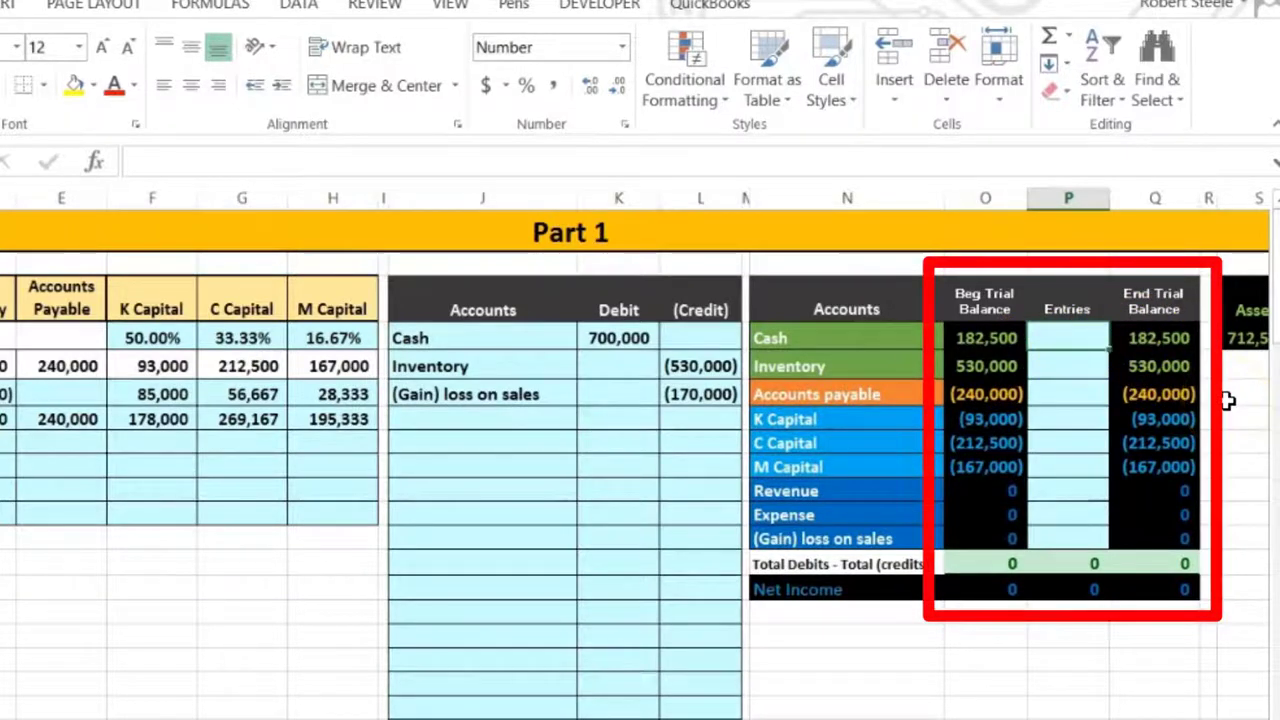
text(=)
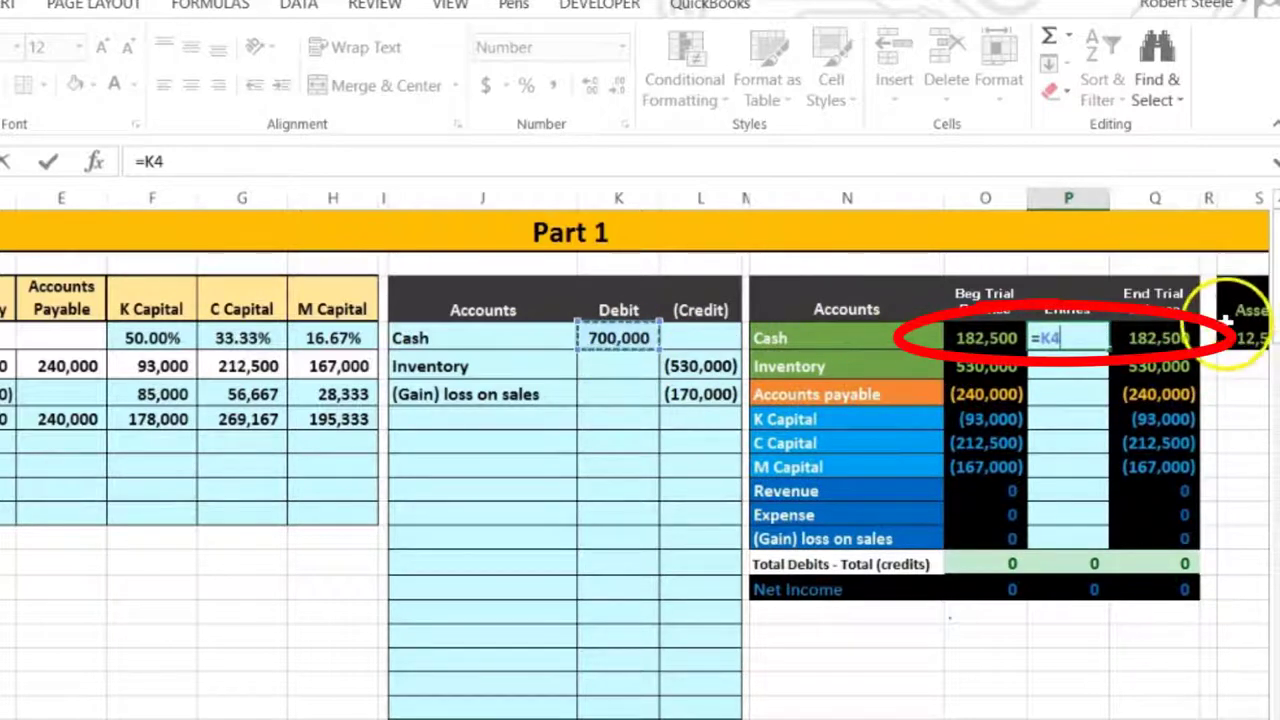
key(Return)
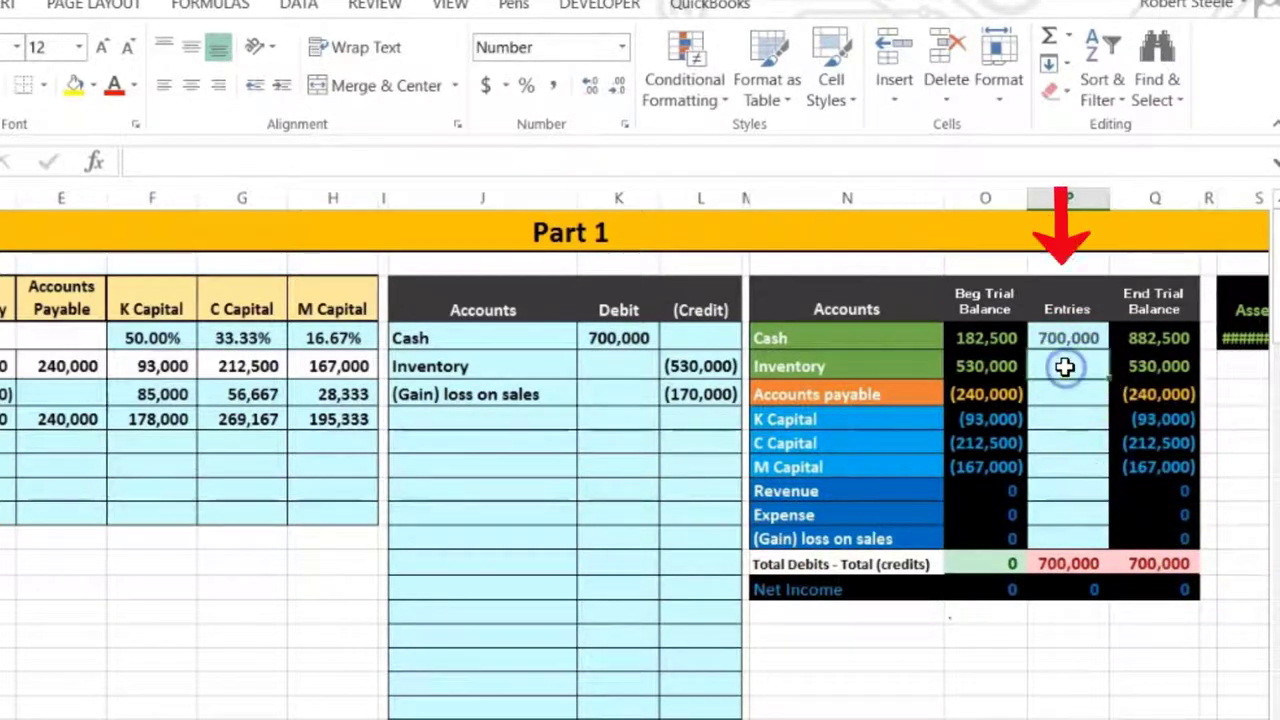
Post the inventory credit to the Inventory row of the trial balance Entries column with the formula =L5
drag(1064, 367, 1063, 418)
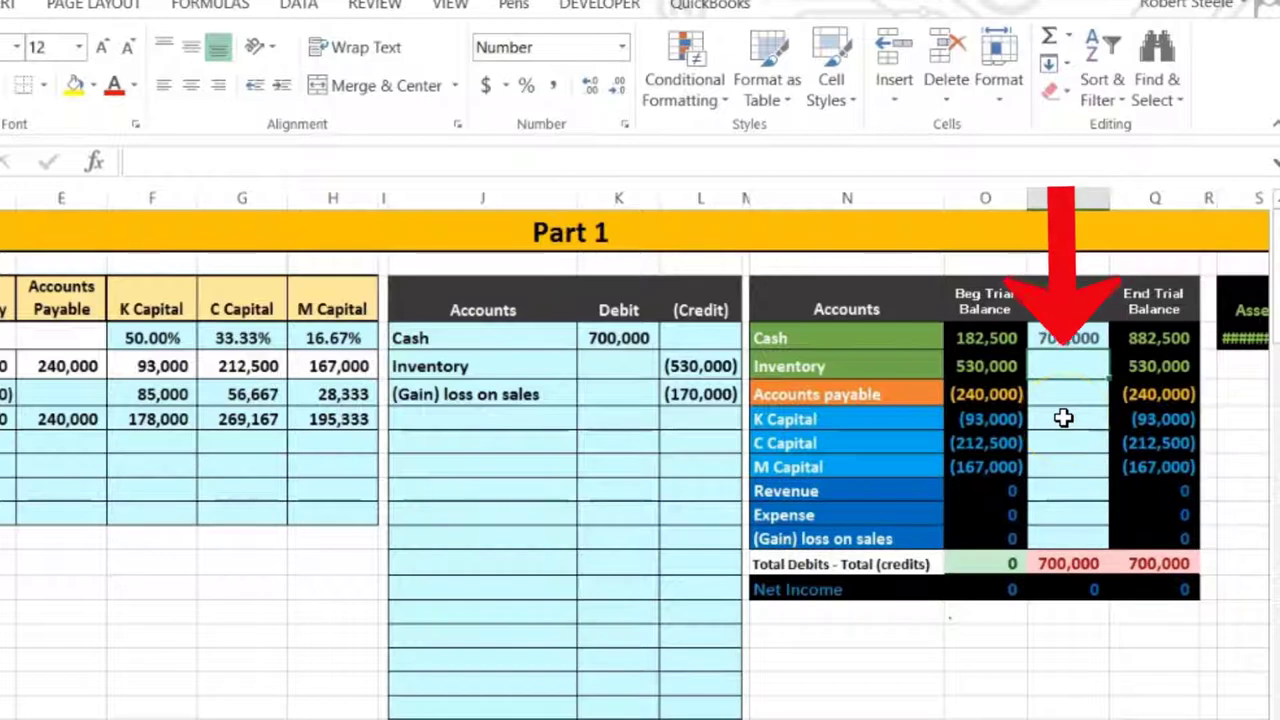
text(=)
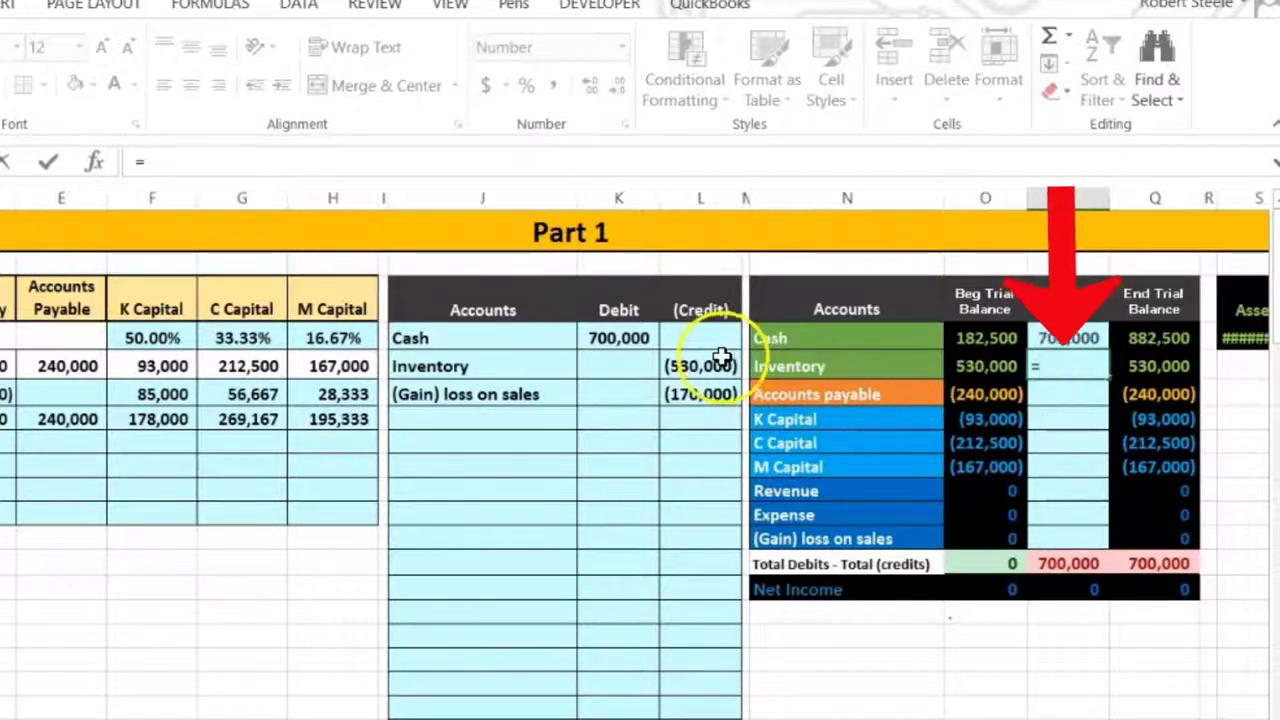
click(720, 358)
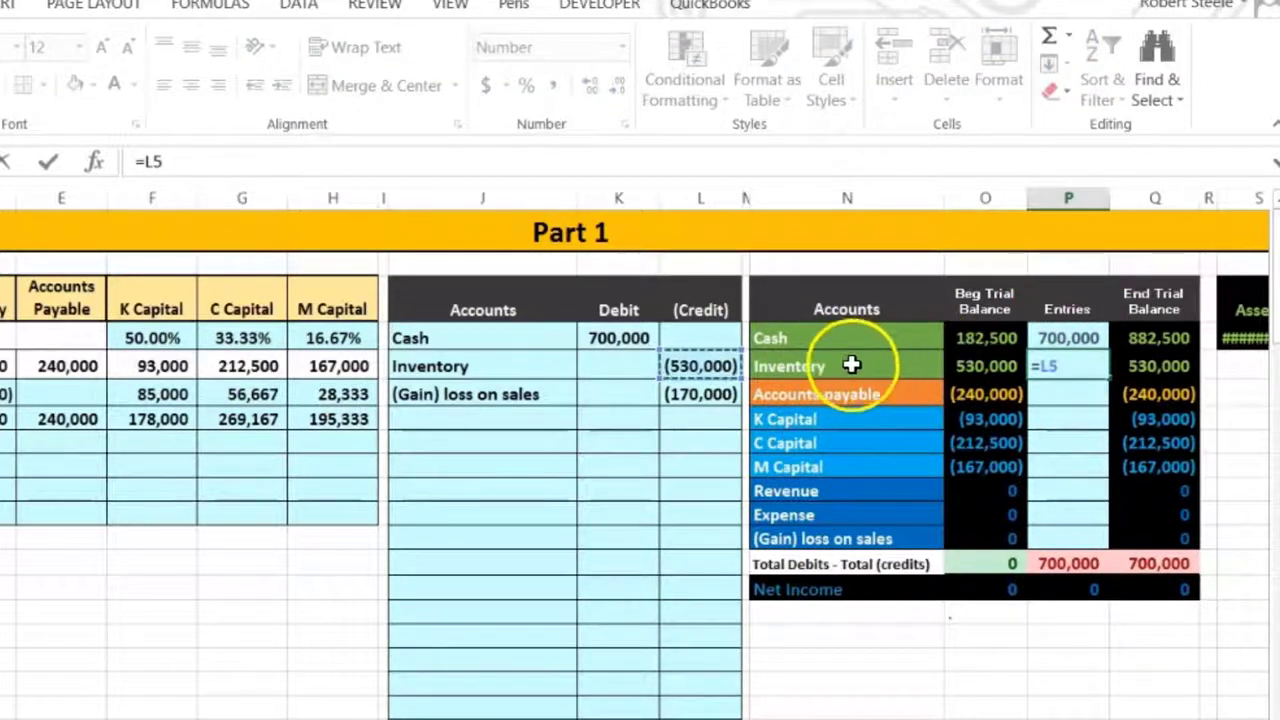
mouse_move(1200, 345)
mouse_down()
mouse_move(1229, 343)
mouse_move(1232, 372)
mouse_up()
key(Return)
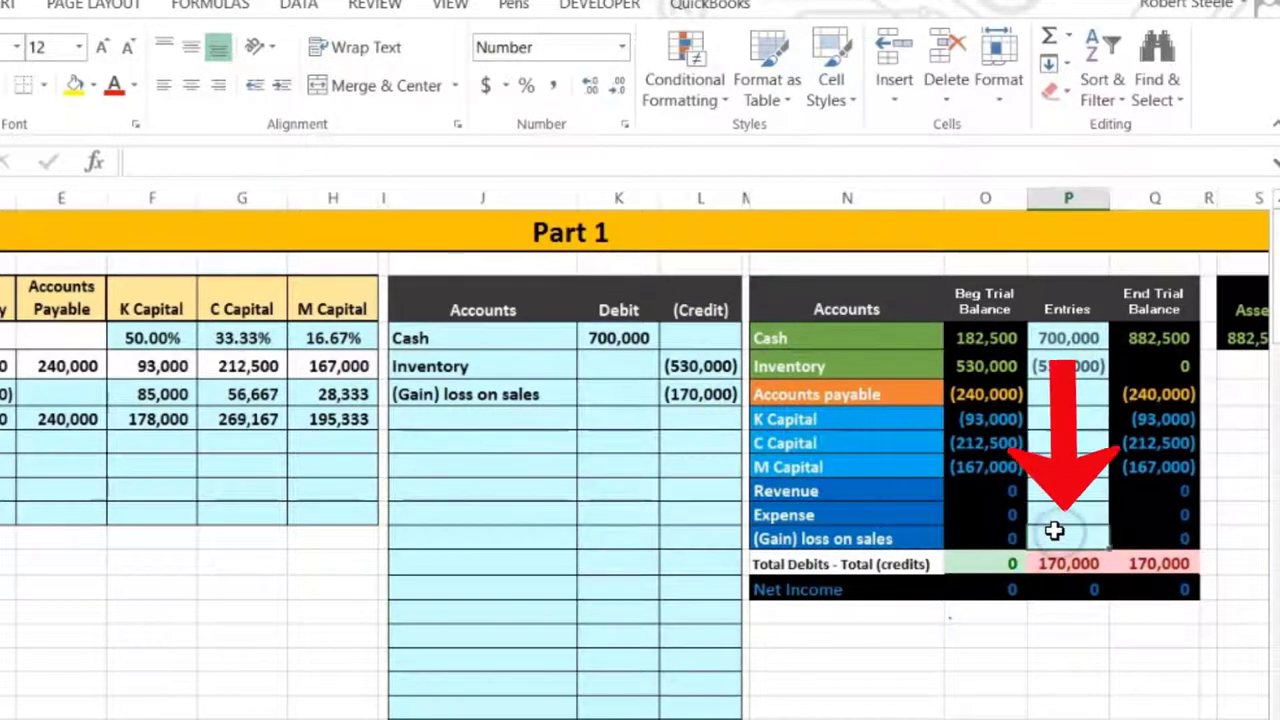
Post the gain to the (Gain) loss on sales row of the trial balance Entries column with the formula =L6
text(=)
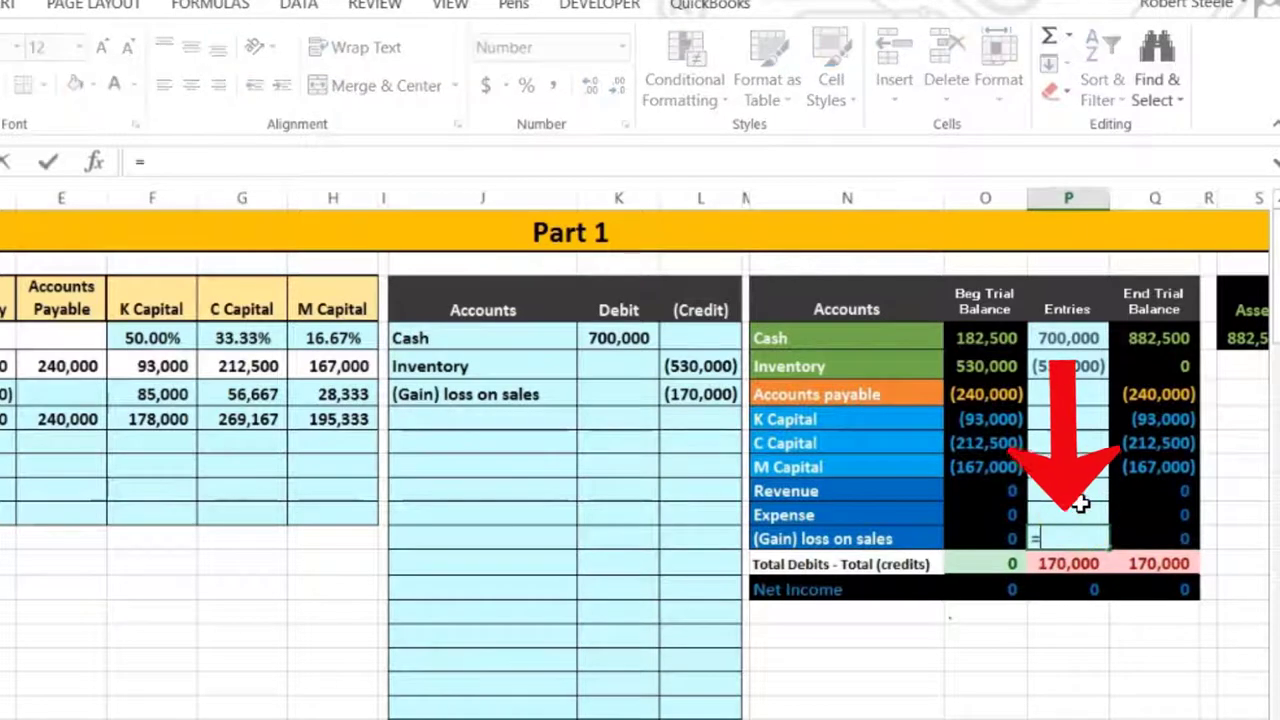
click(718, 396)
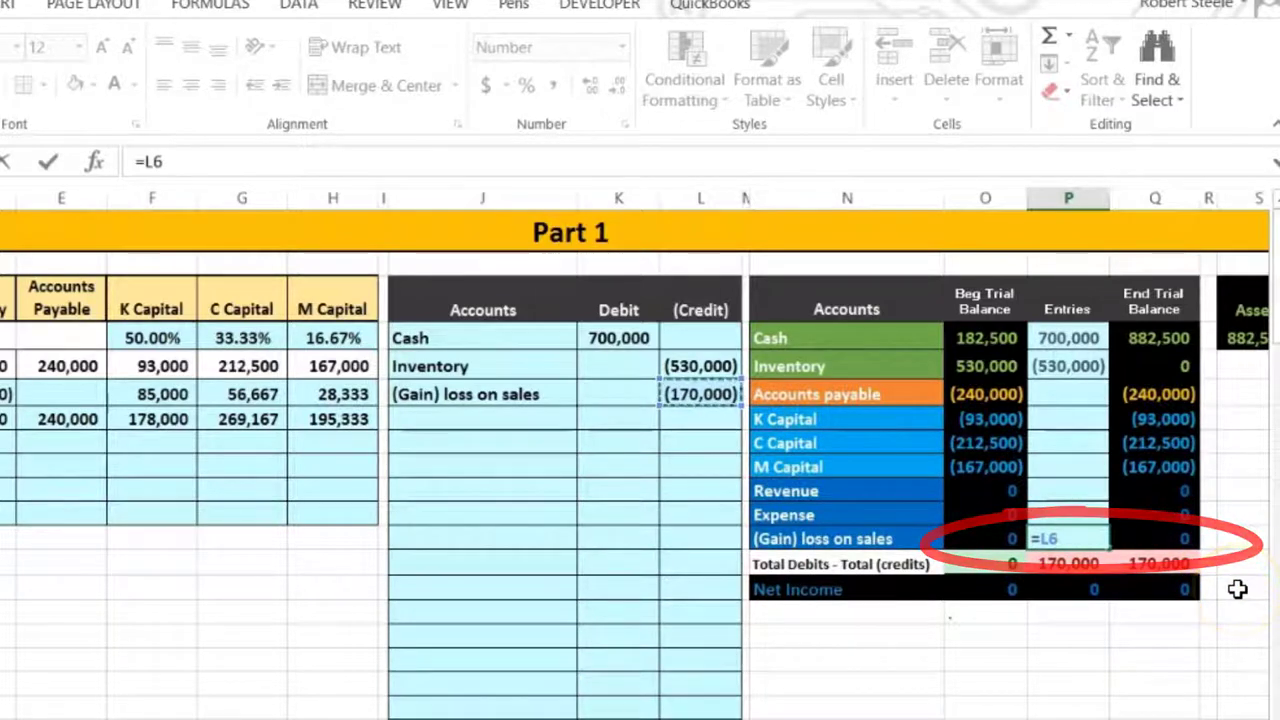
key(Return)
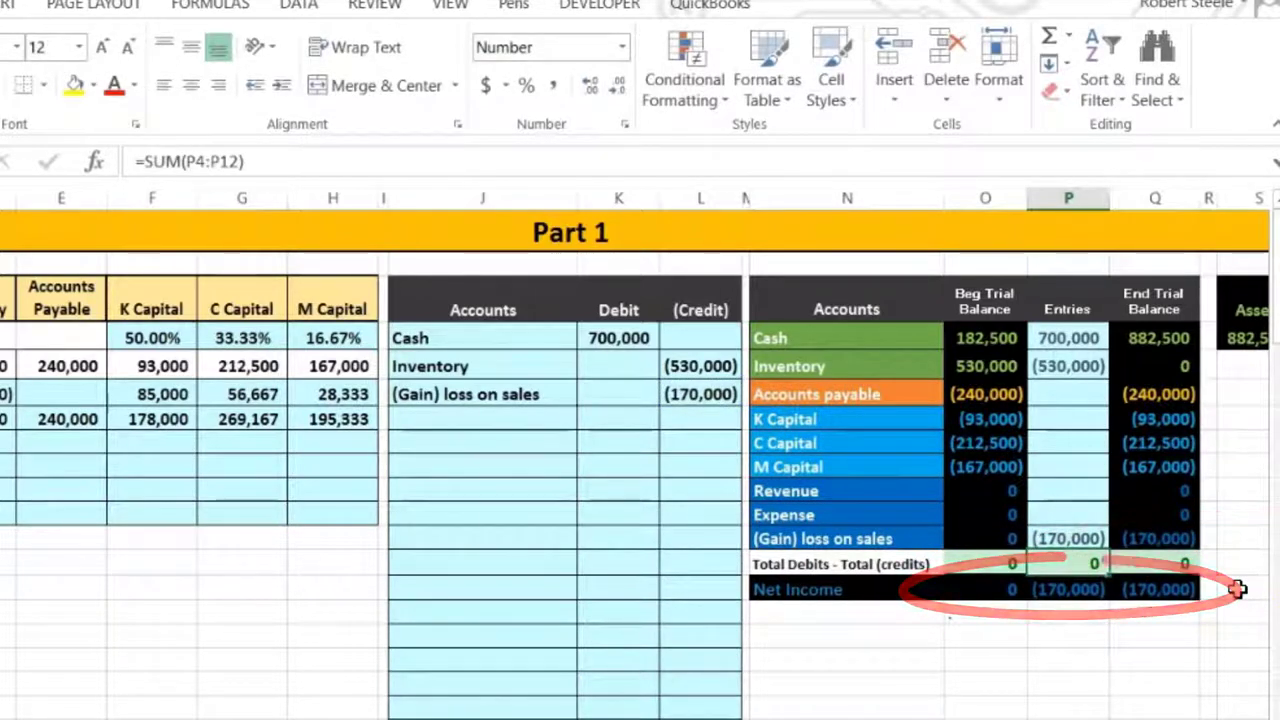
Examine the ending net income and gain on sales alongside the K, C and M capital accounts, their gain allocation and sharing percentages
click(1166, 590)
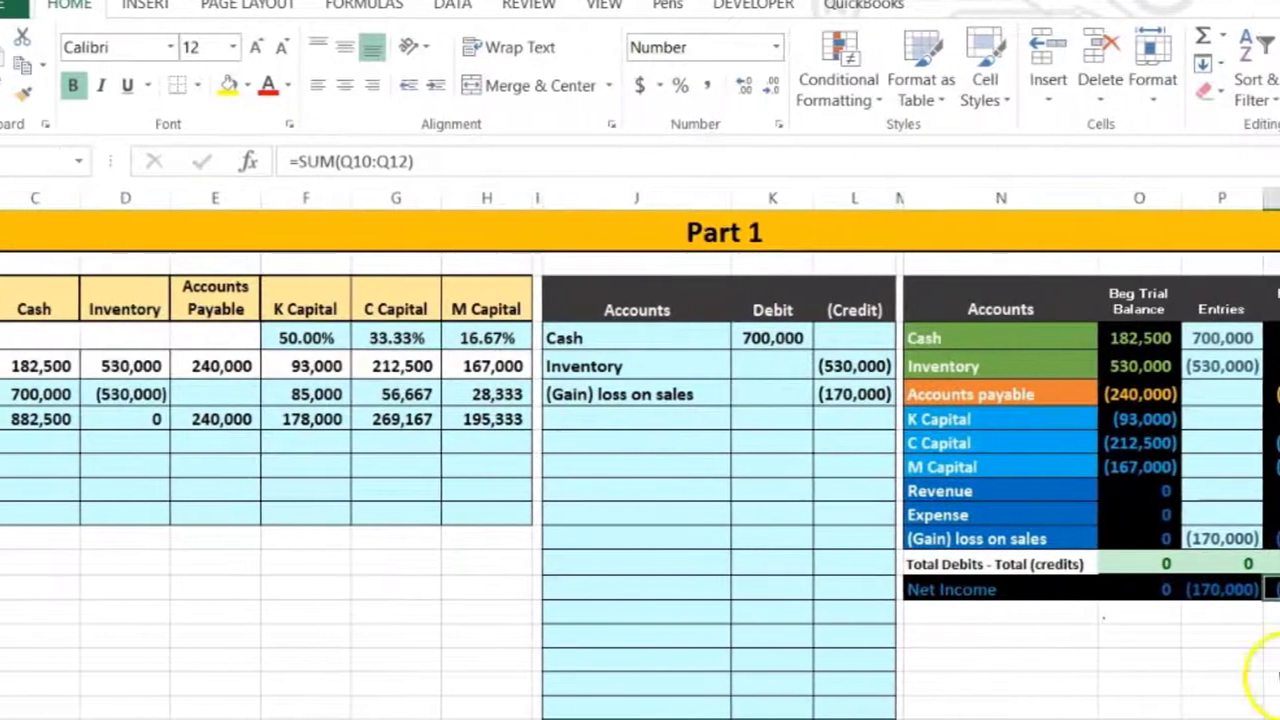
drag(375, 394, 527, 397)
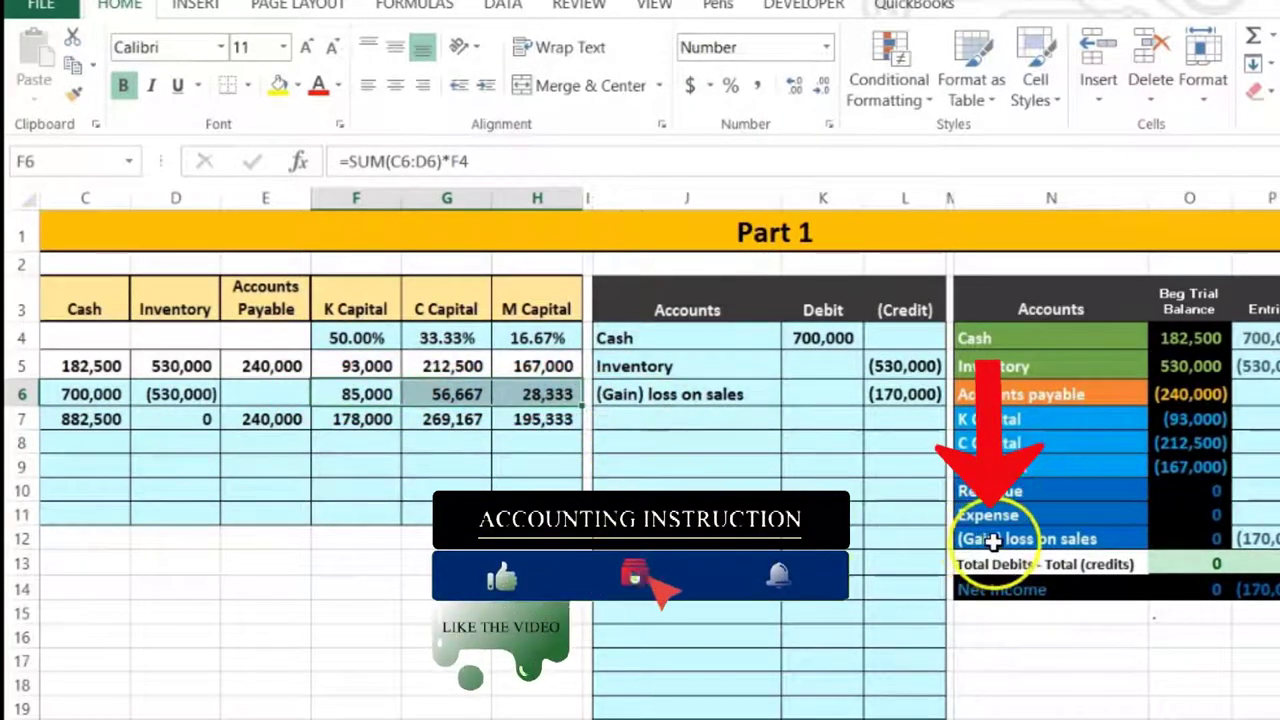
click(1030, 538)
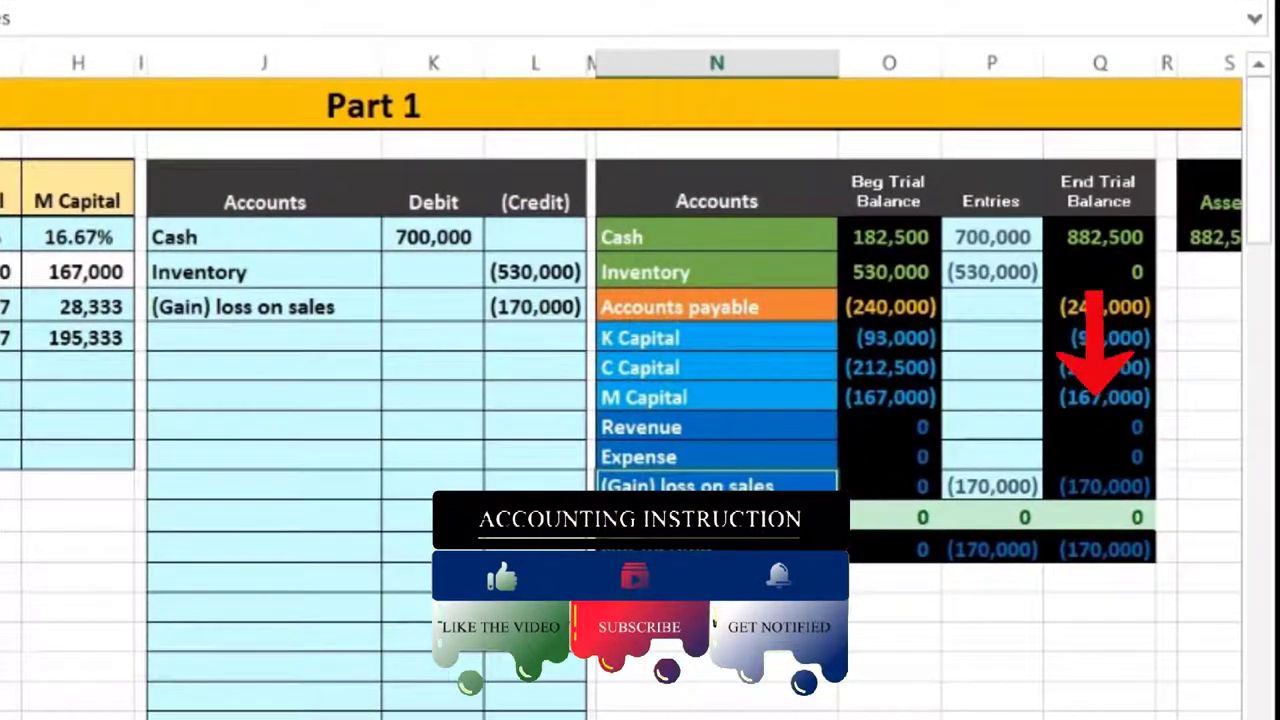
click(1080, 488)
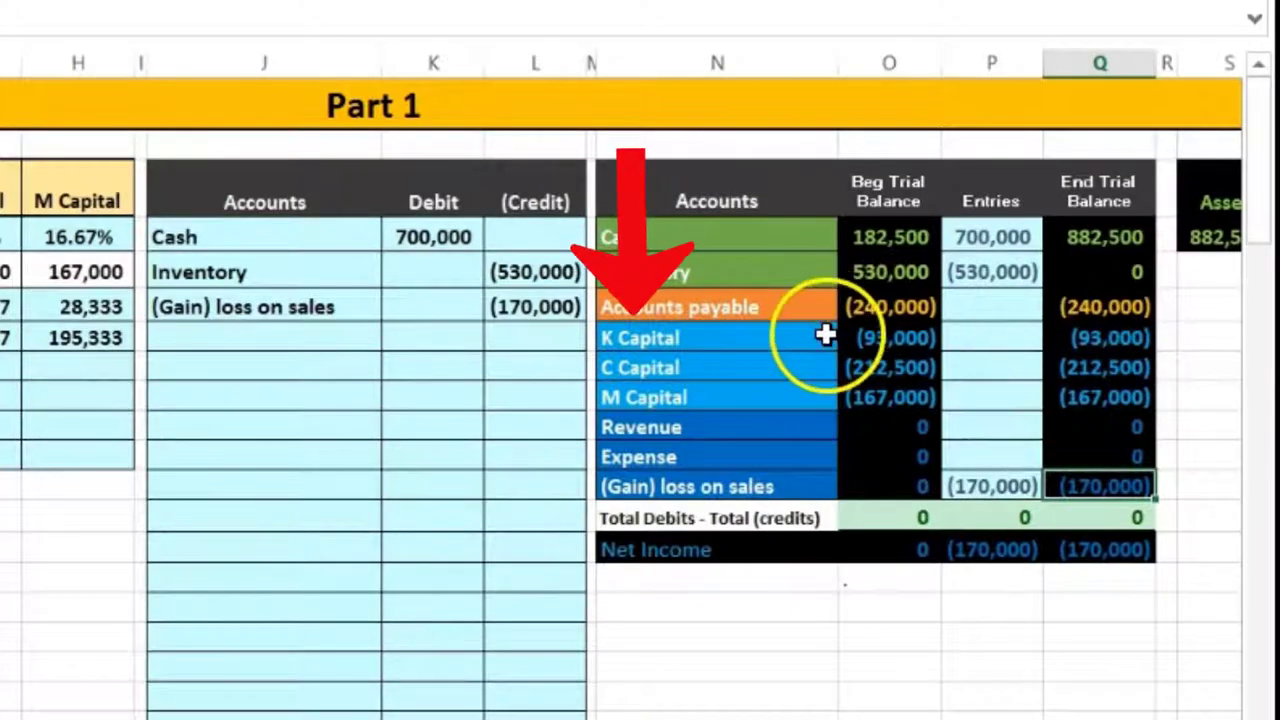
drag(825, 336, 828, 395)
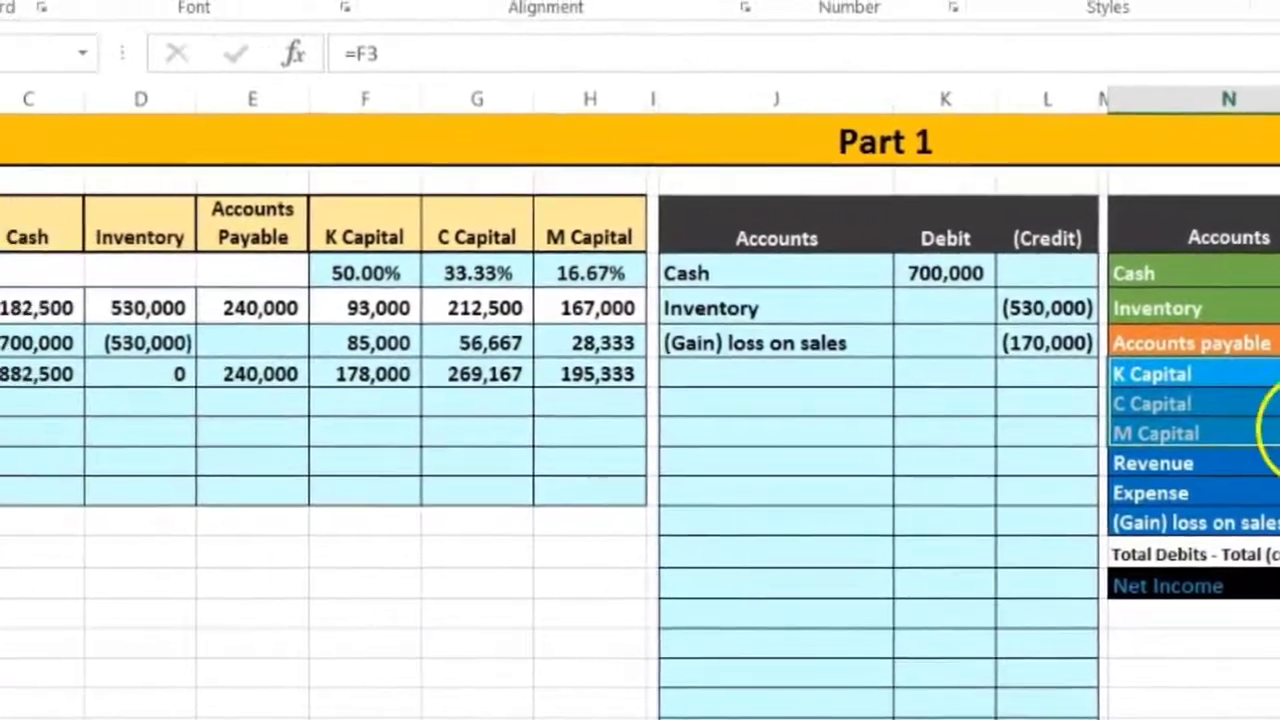
drag(388, 269, 600, 274)
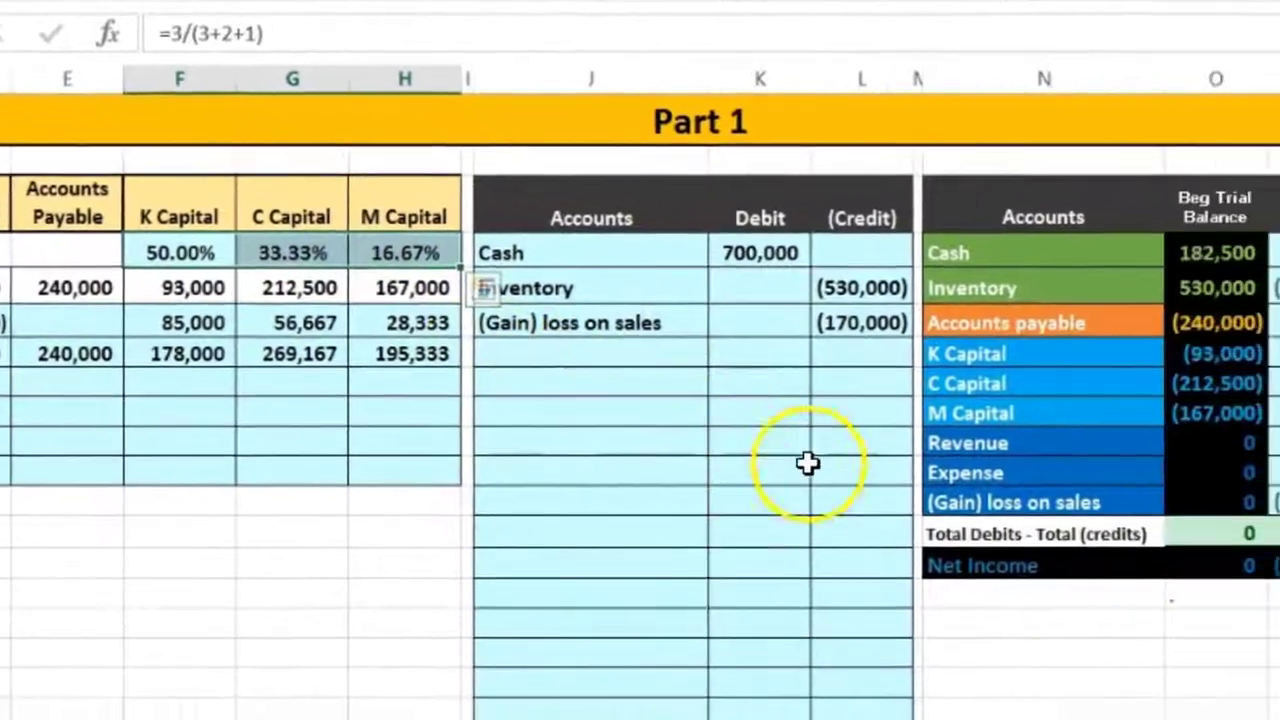
Copy the (Gain) loss on sales account name from the trial balance into J8 of the journal entry as values only
click(979, 505)
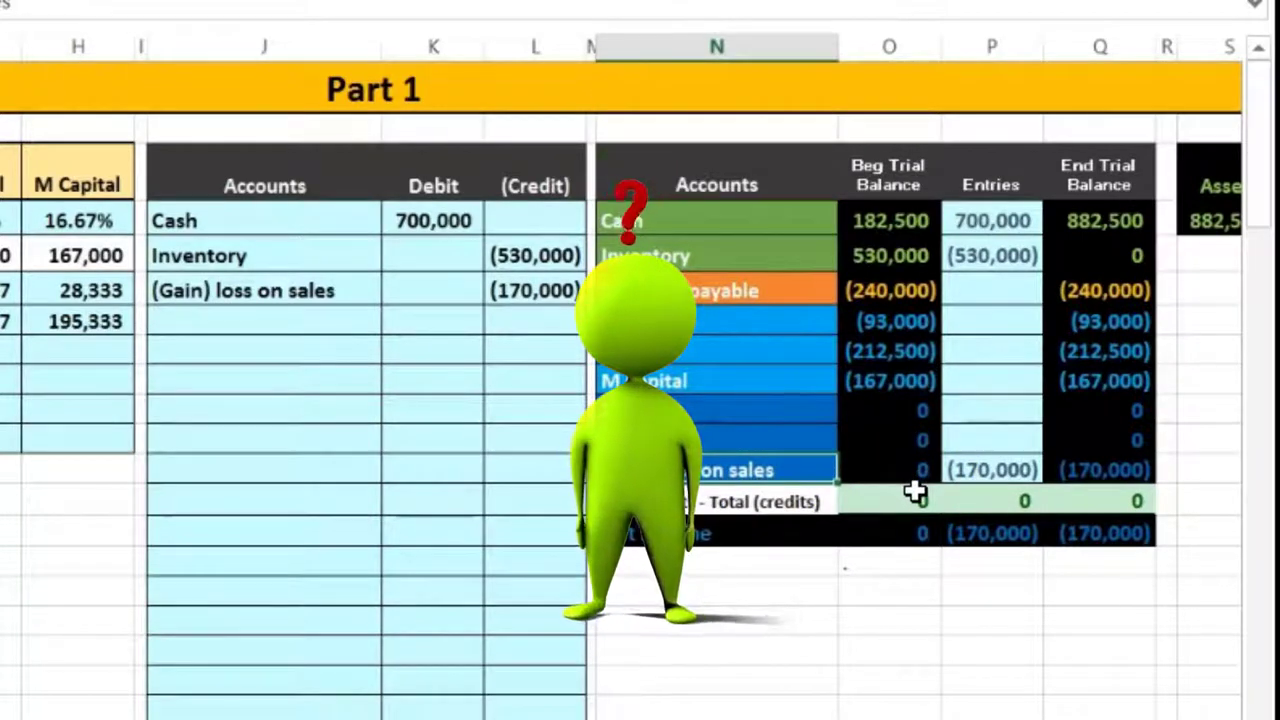
right_click(813, 472)
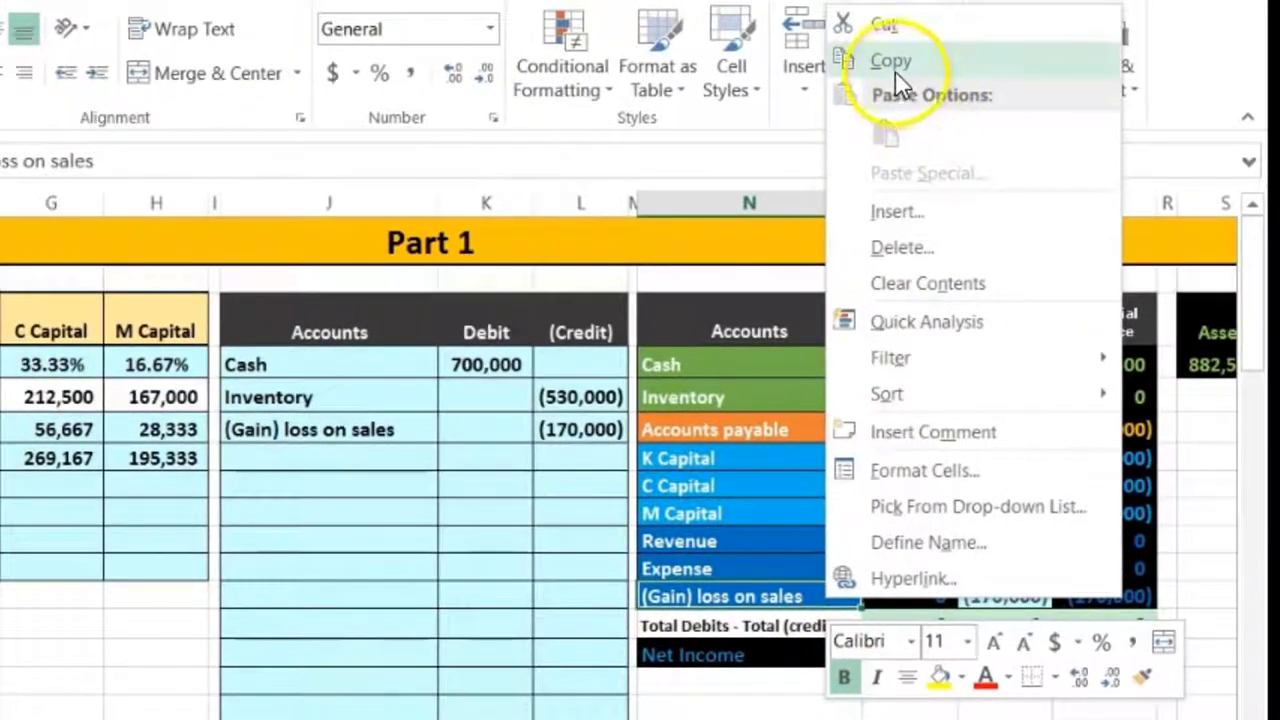
click(886, 38)
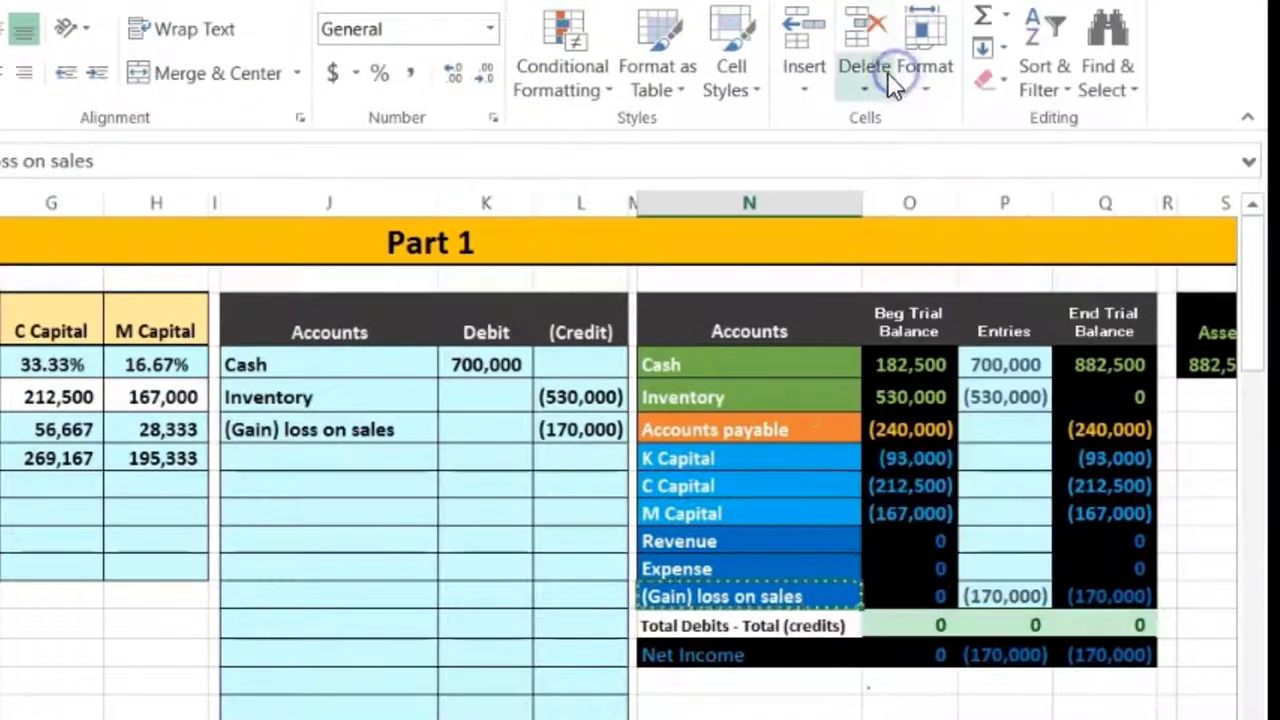
click(390, 482)
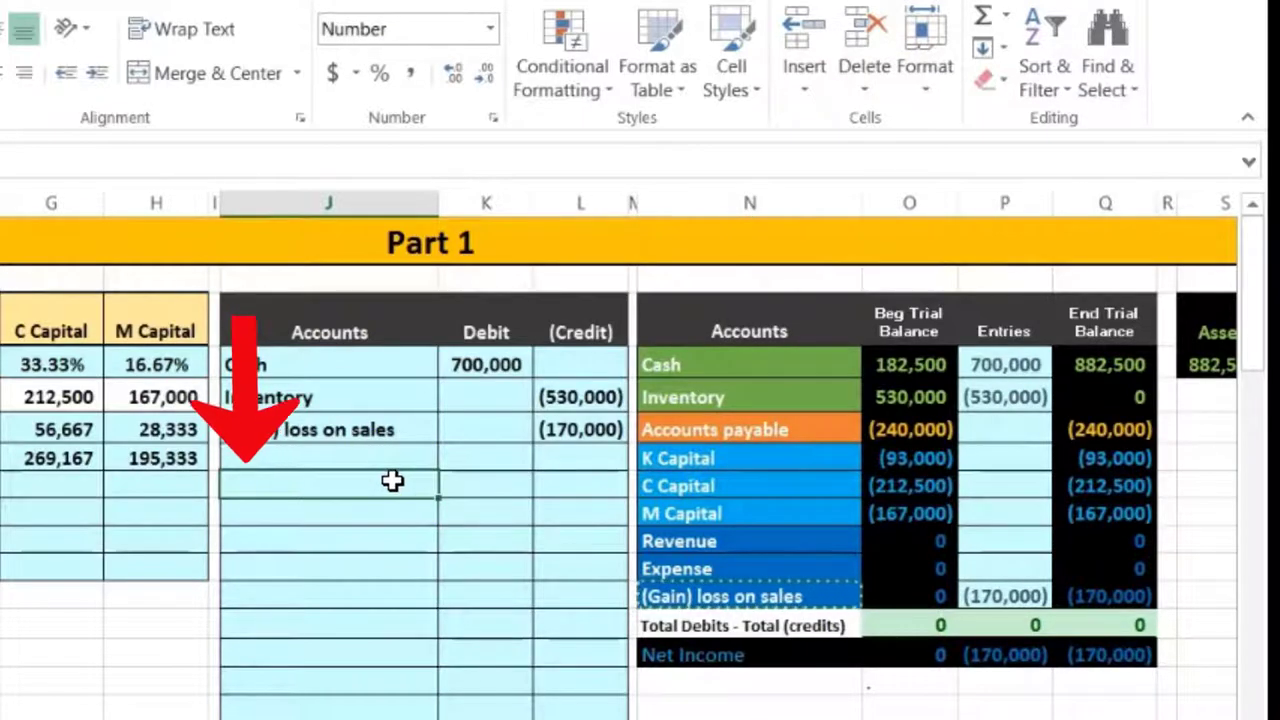
right_click(392, 481)
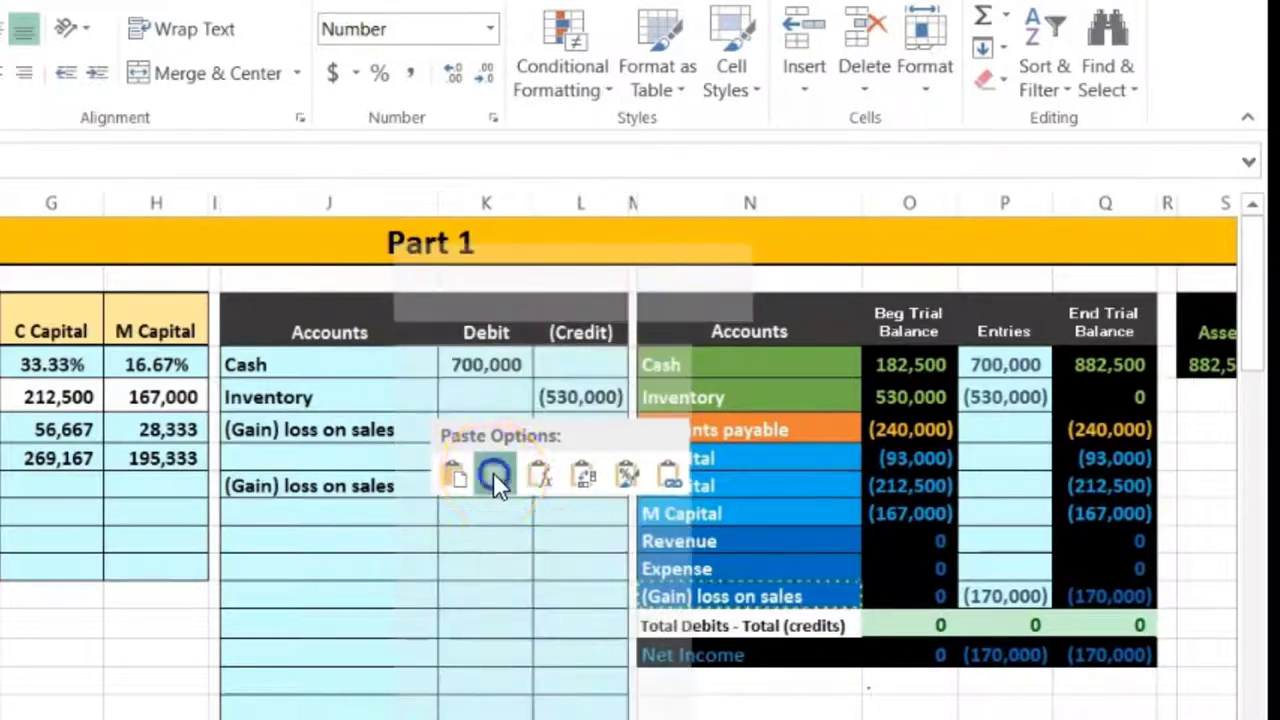
click(493, 475)
Enter a debit of 170,000 for (Gain) loss on sales in K8
click(485, 488)
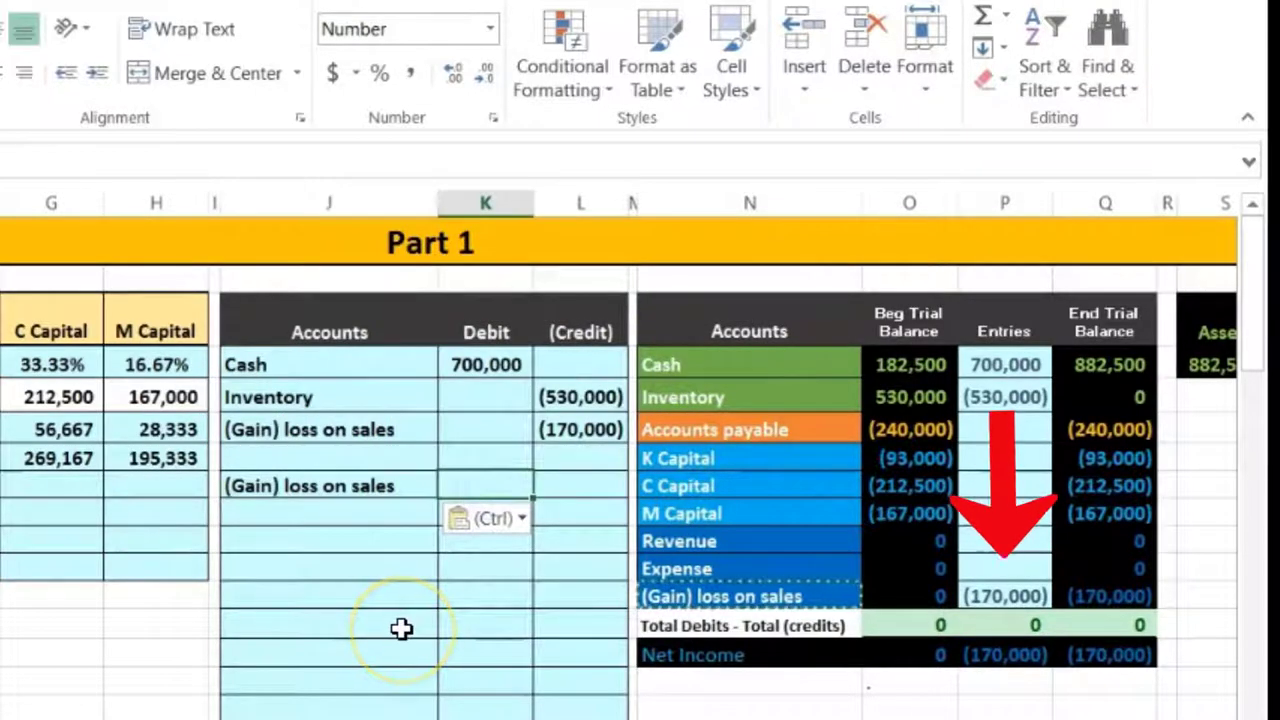
text(170)
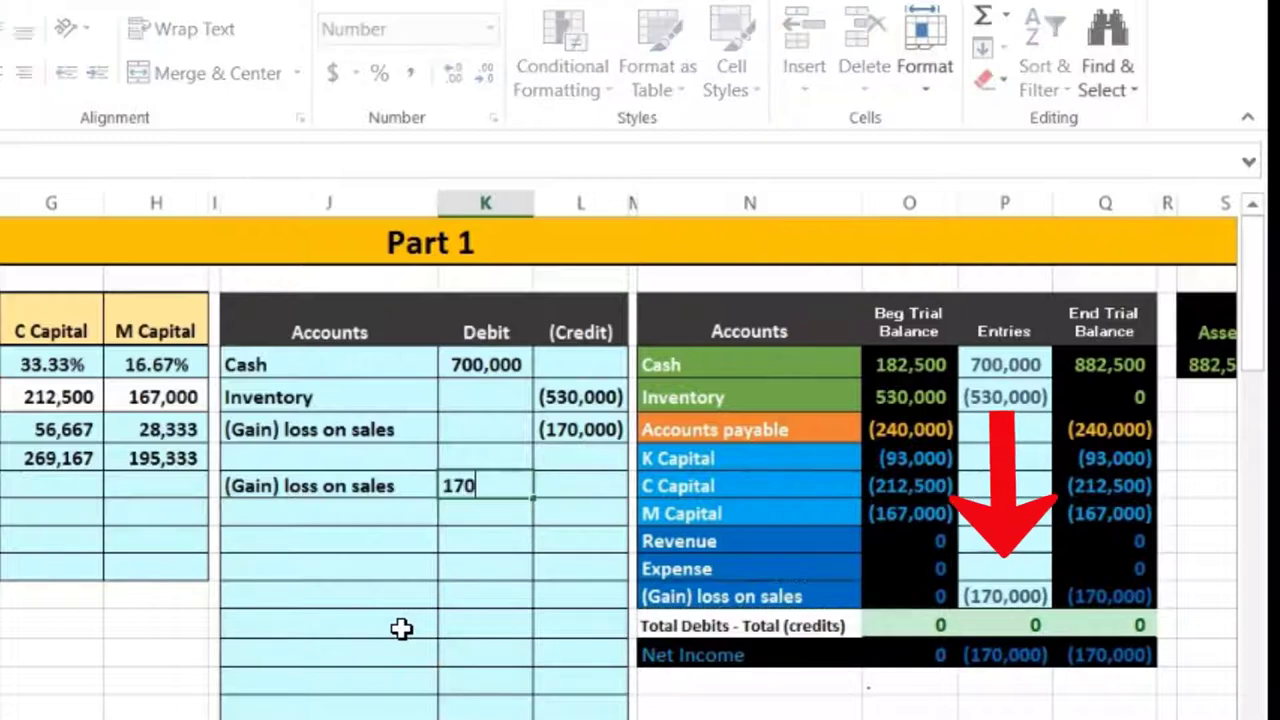
text(,000)
key(Return)
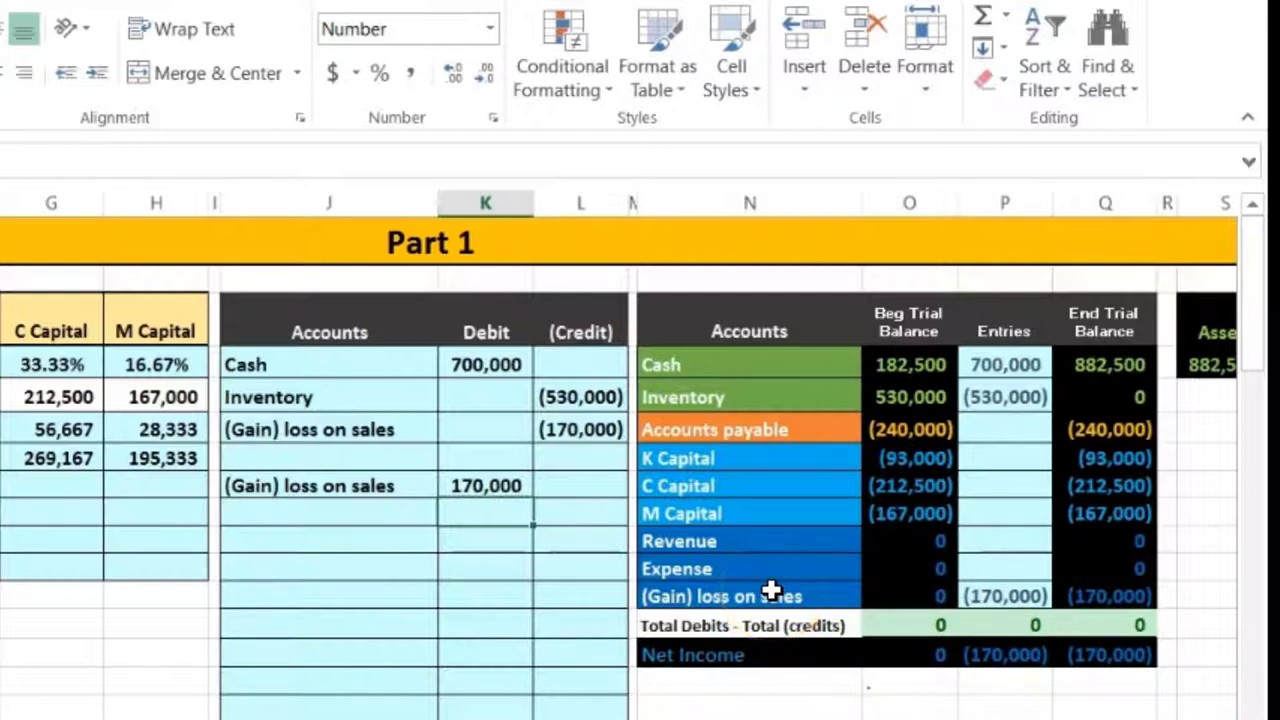
Copy the K, C and M Capital account names from the trial balance into J9:J11 of the journal entry as values only
drag(720, 457, 741, 508)
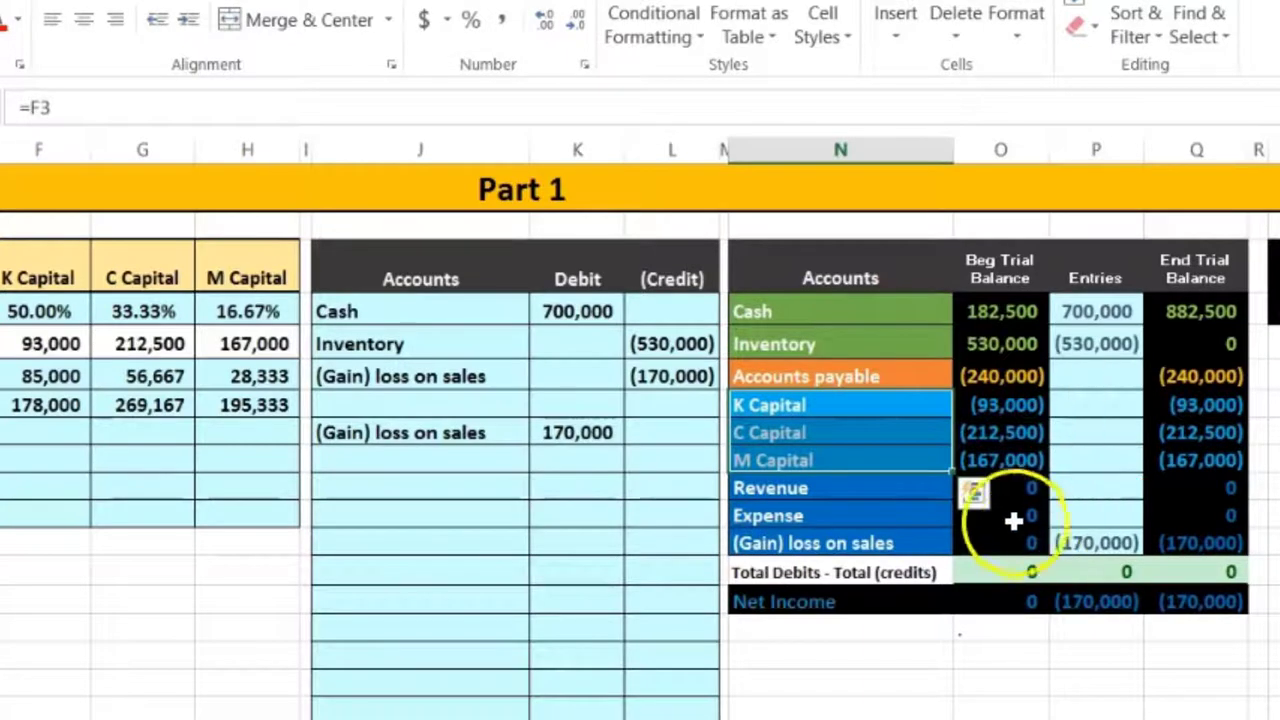
right_click(887, 432)
click(848, 462)
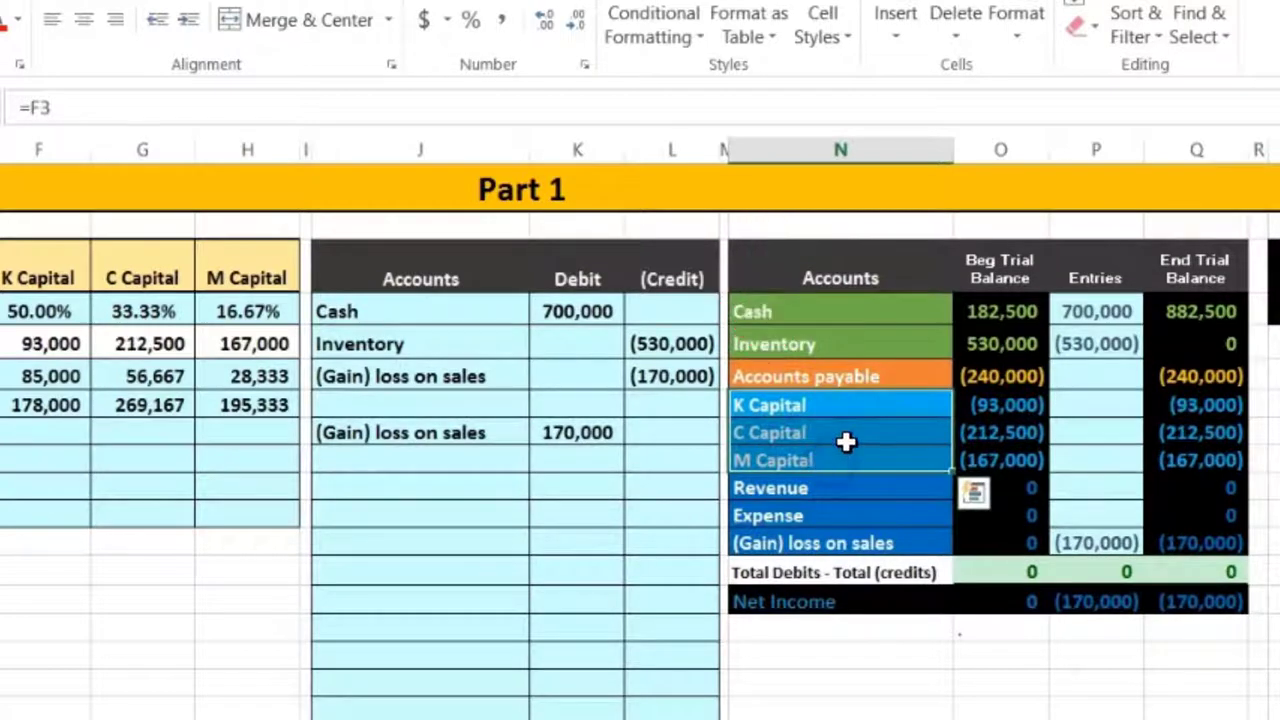
right_click(852, 447)
click(895, 350)
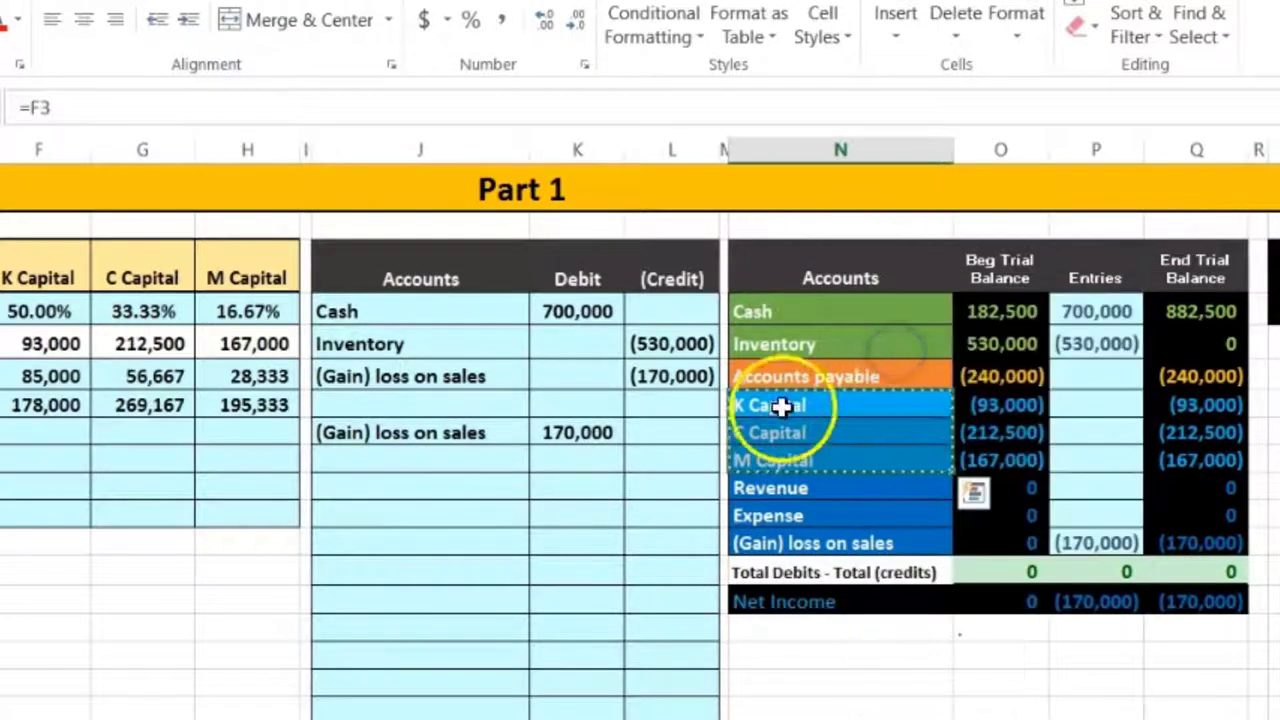
click(436, 460)
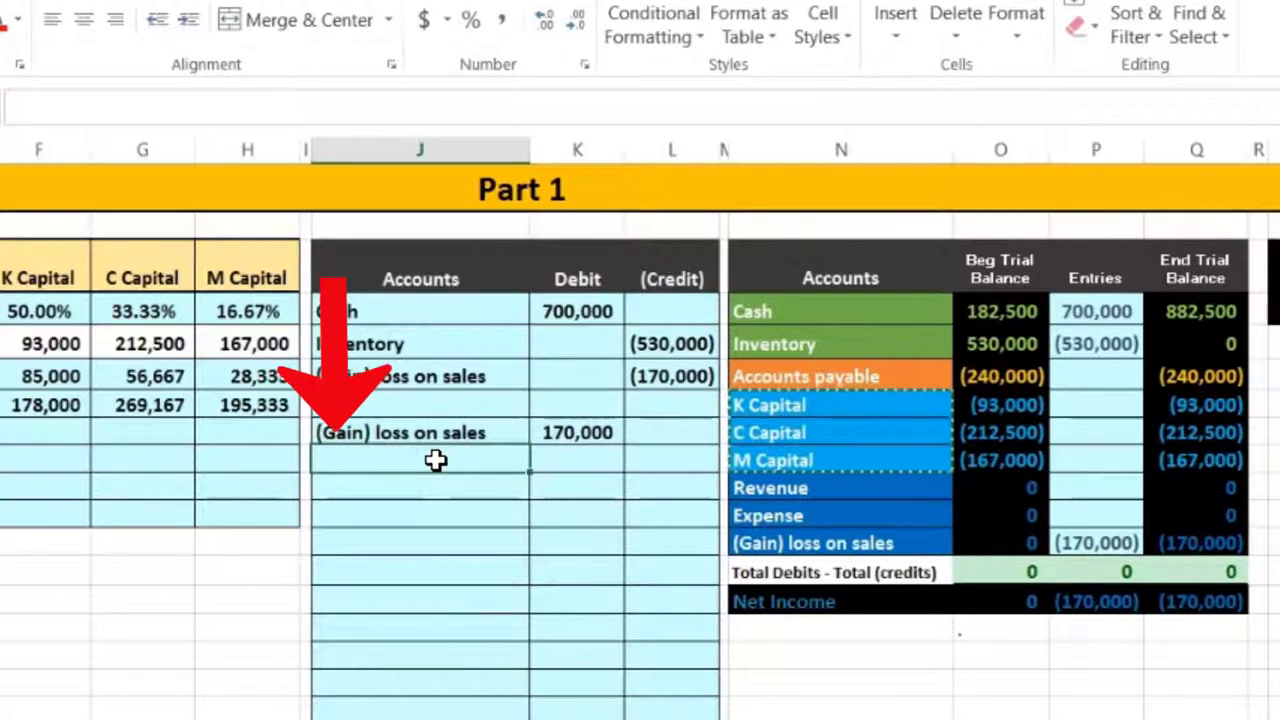
right_click(439, 459)
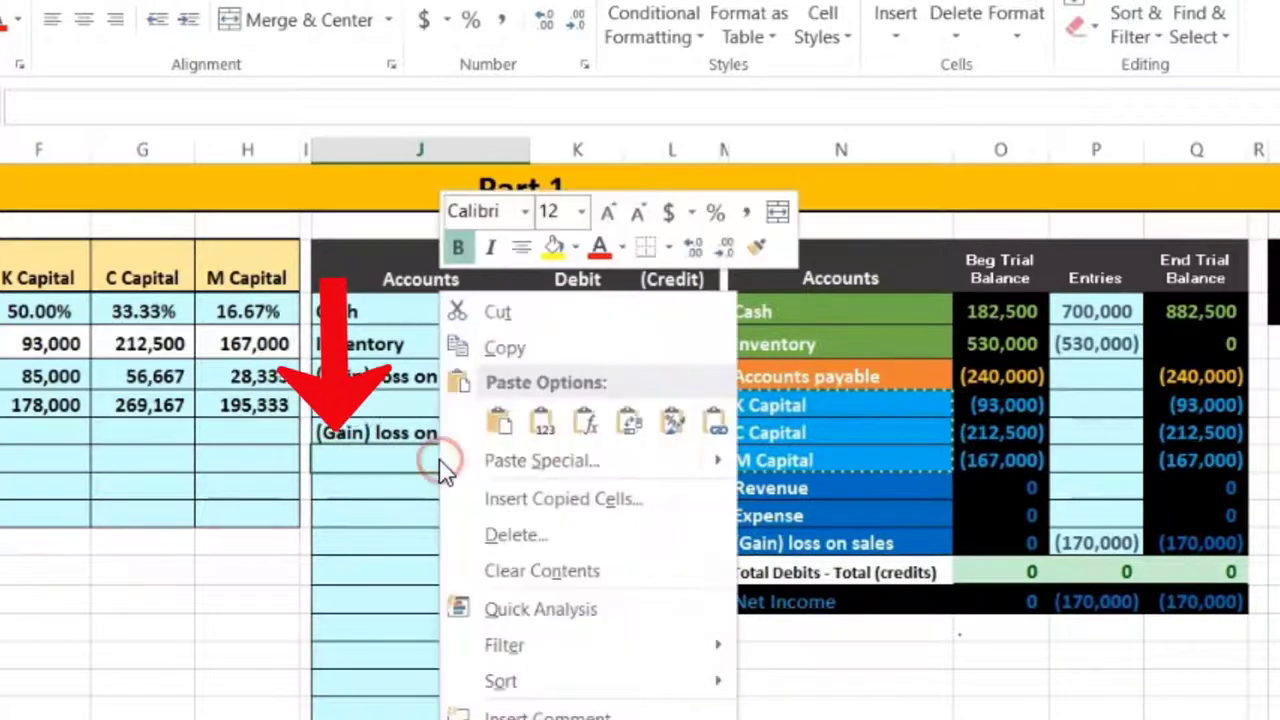
click(538, 430)
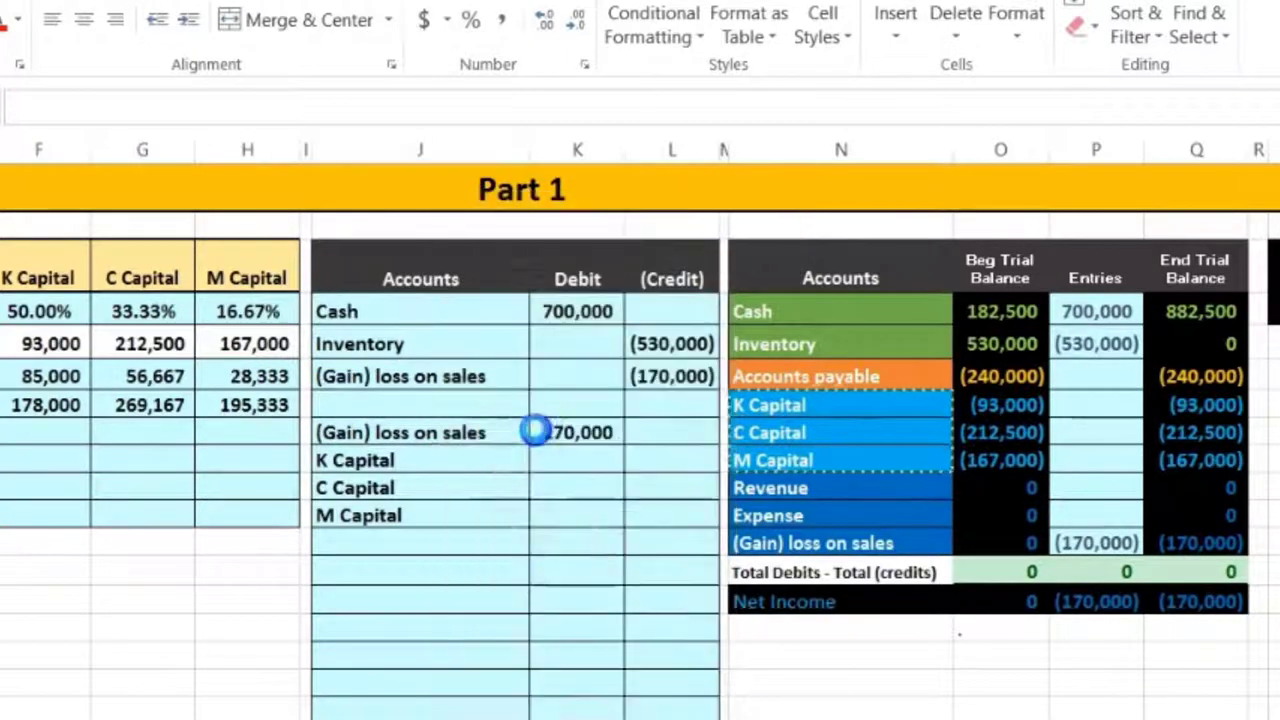
Credit K Capital in L9 with its share of the gain using the formula -K8*F4
click(650, 461)
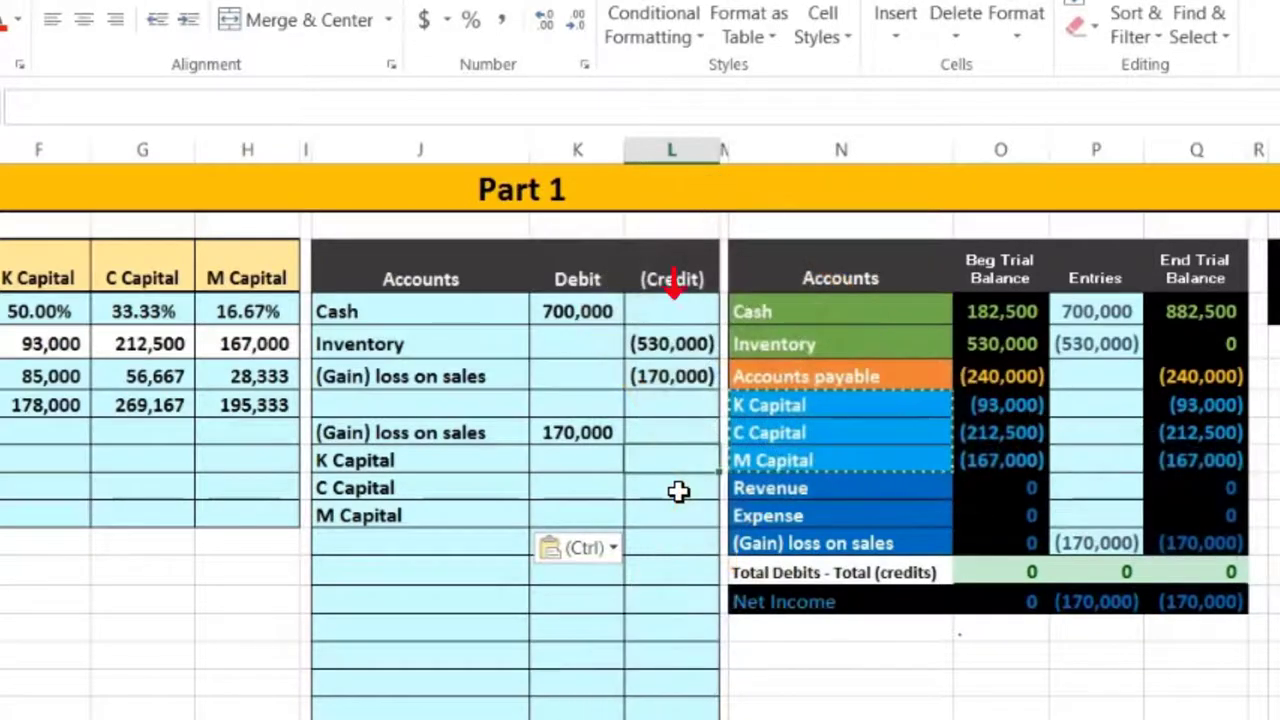
text(-)
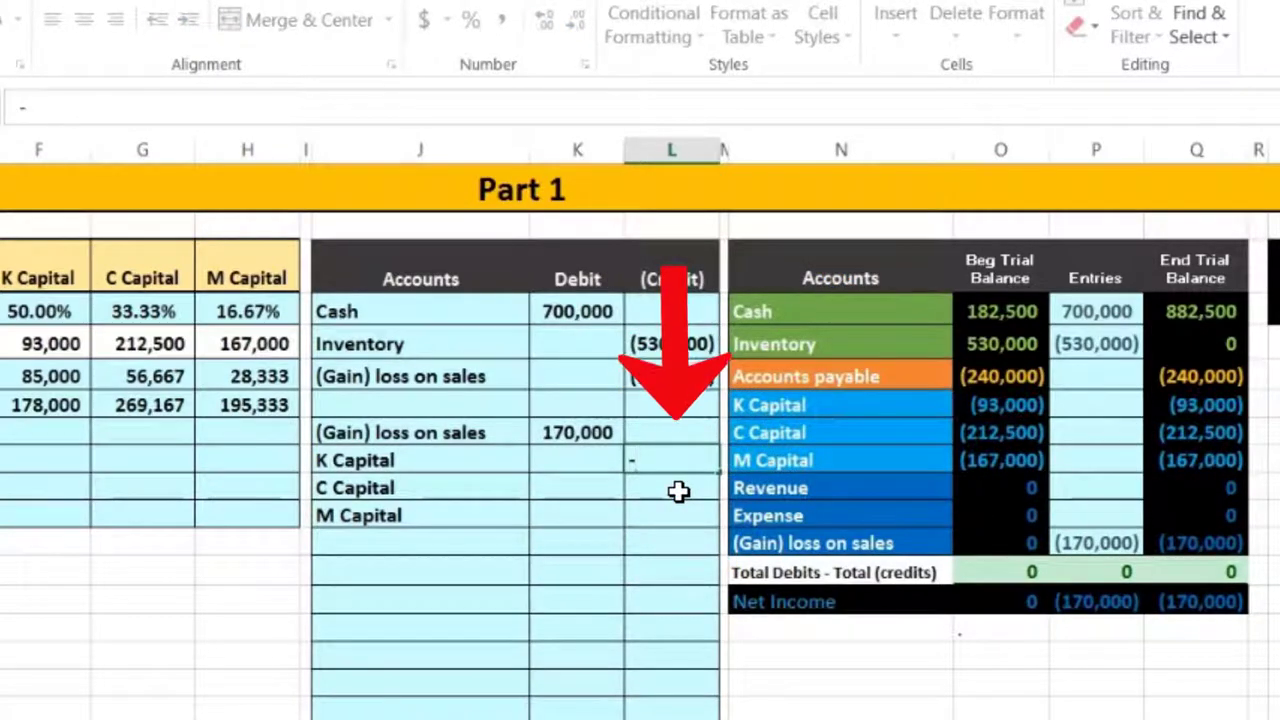
click(580, 433)
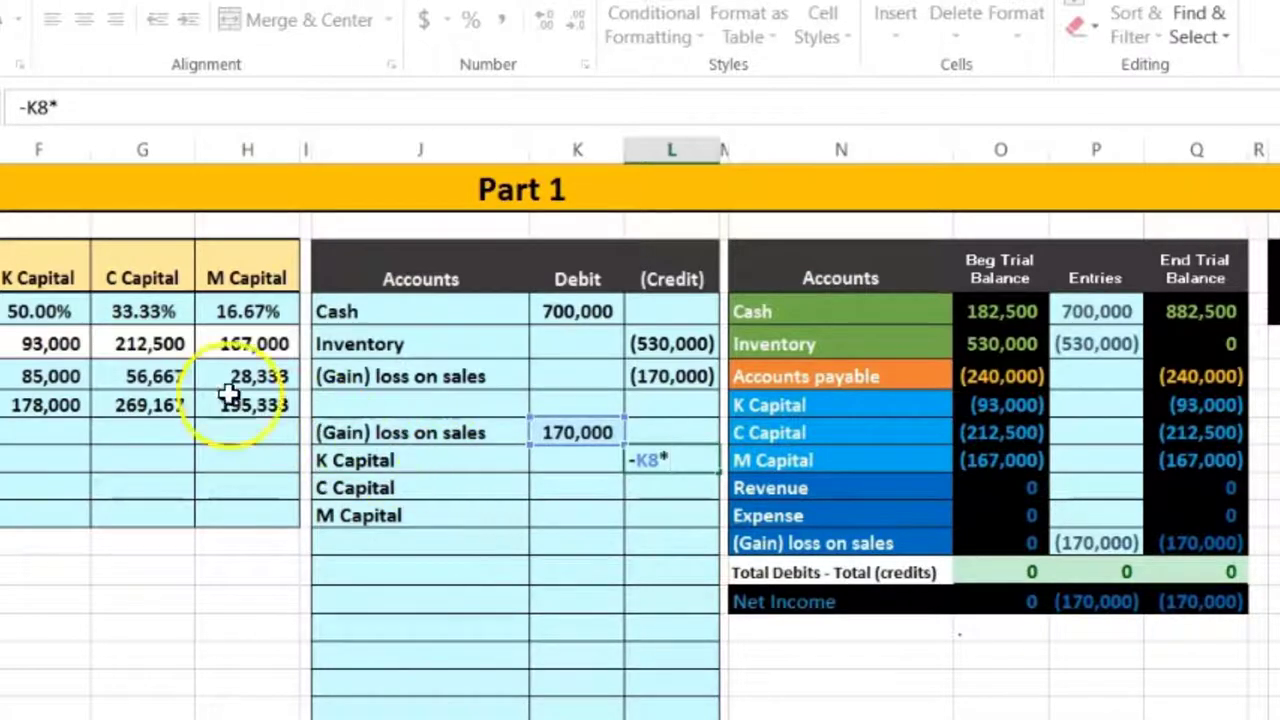
text(*)
click(75, 316)
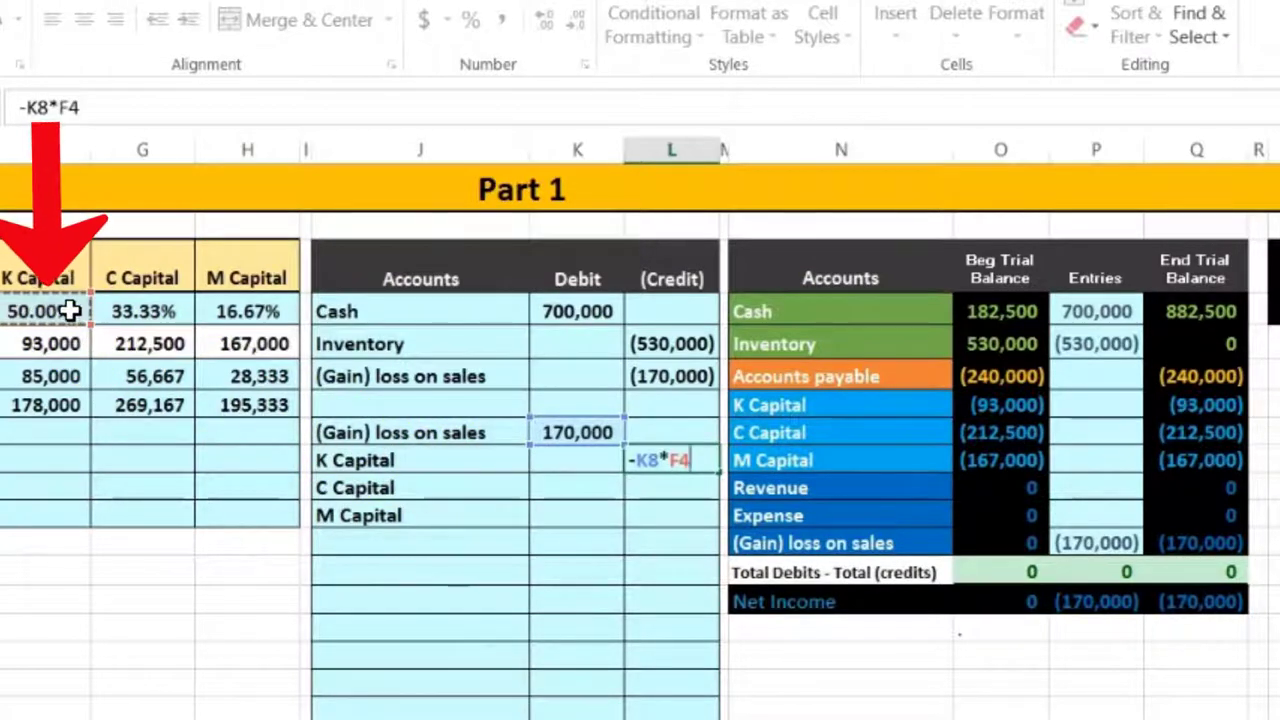
key(Return)
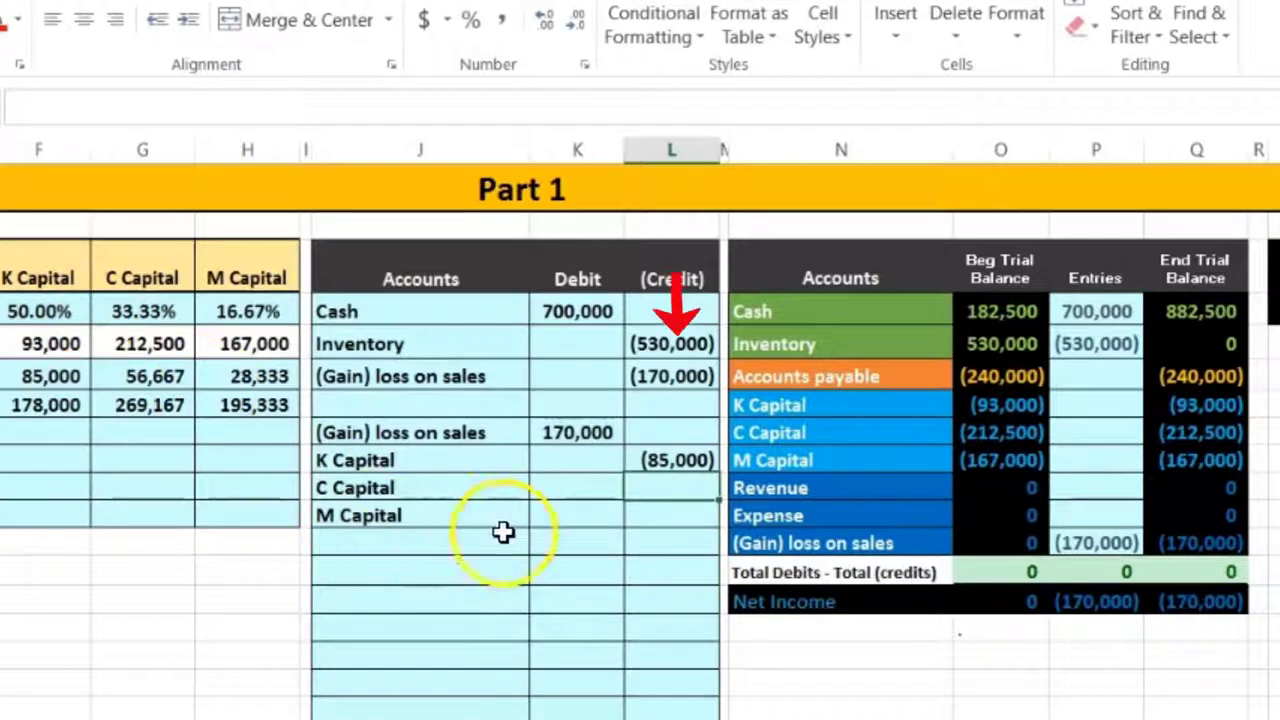
Credit C Capital in L10 with its share of the gain using the formula -K8*G4, and review its sharing percentage
click(651, 491)
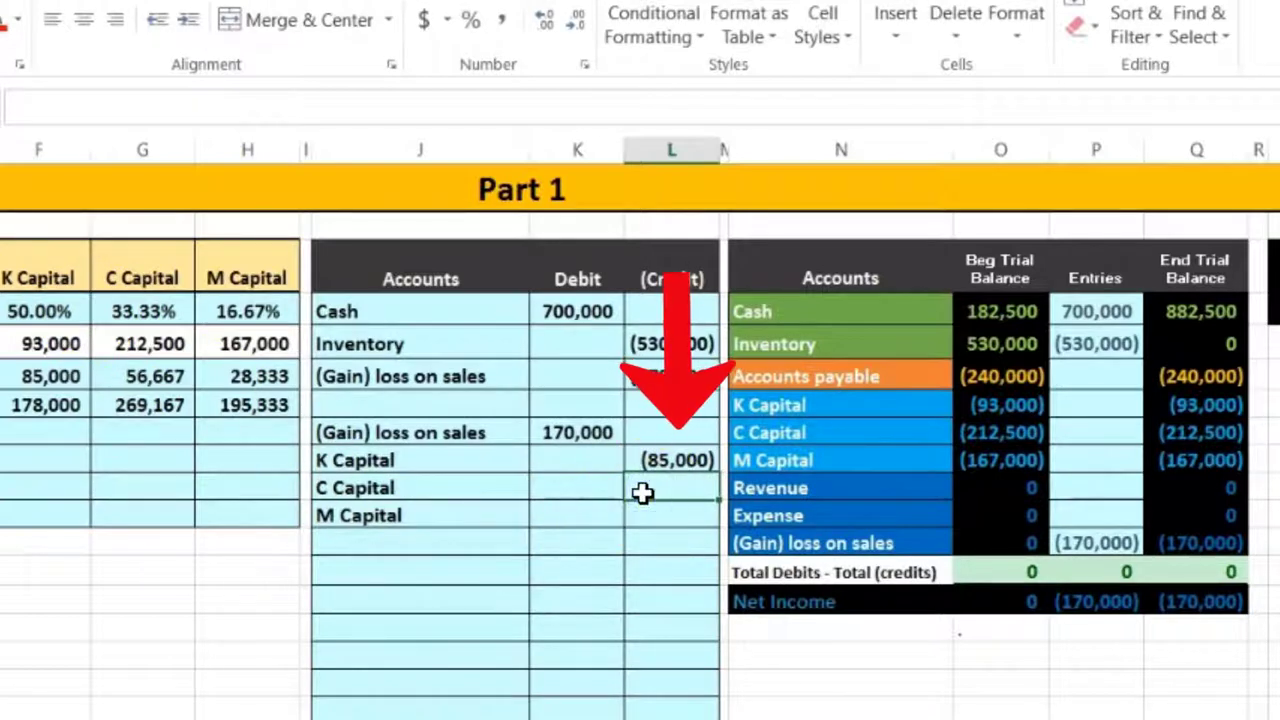
text(-)
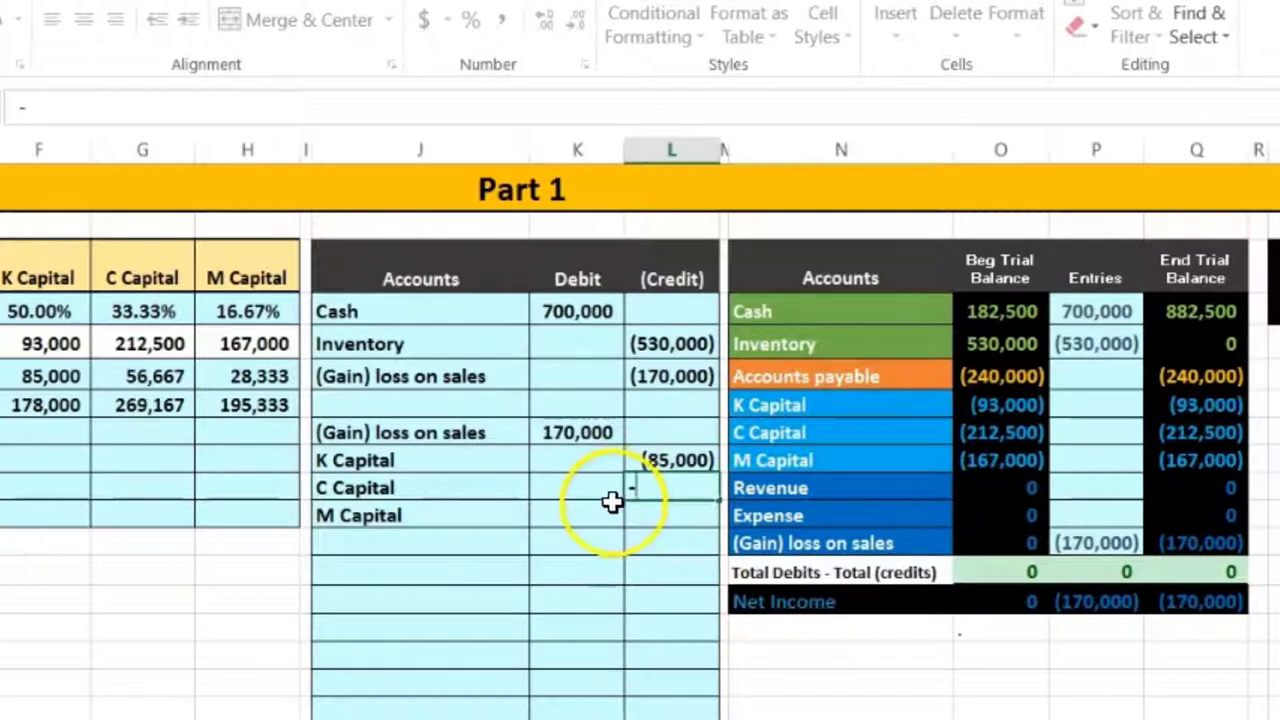
click(565, 432)
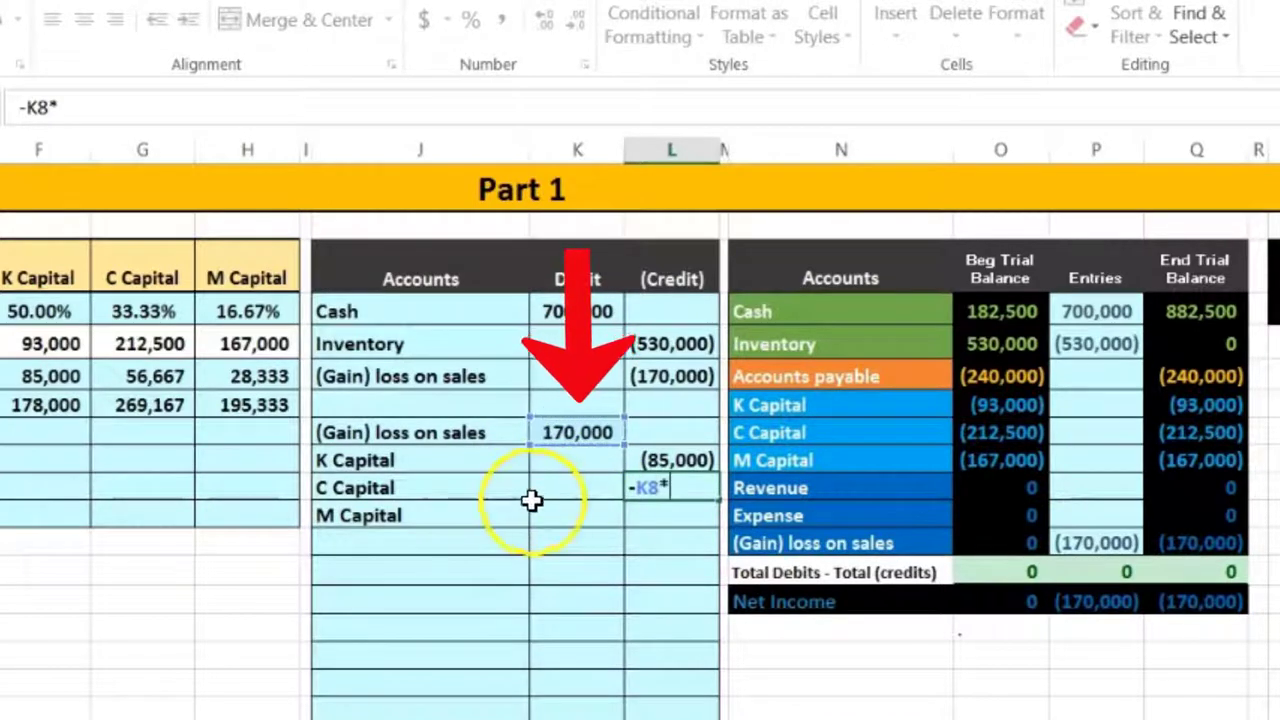
click(165, 311)
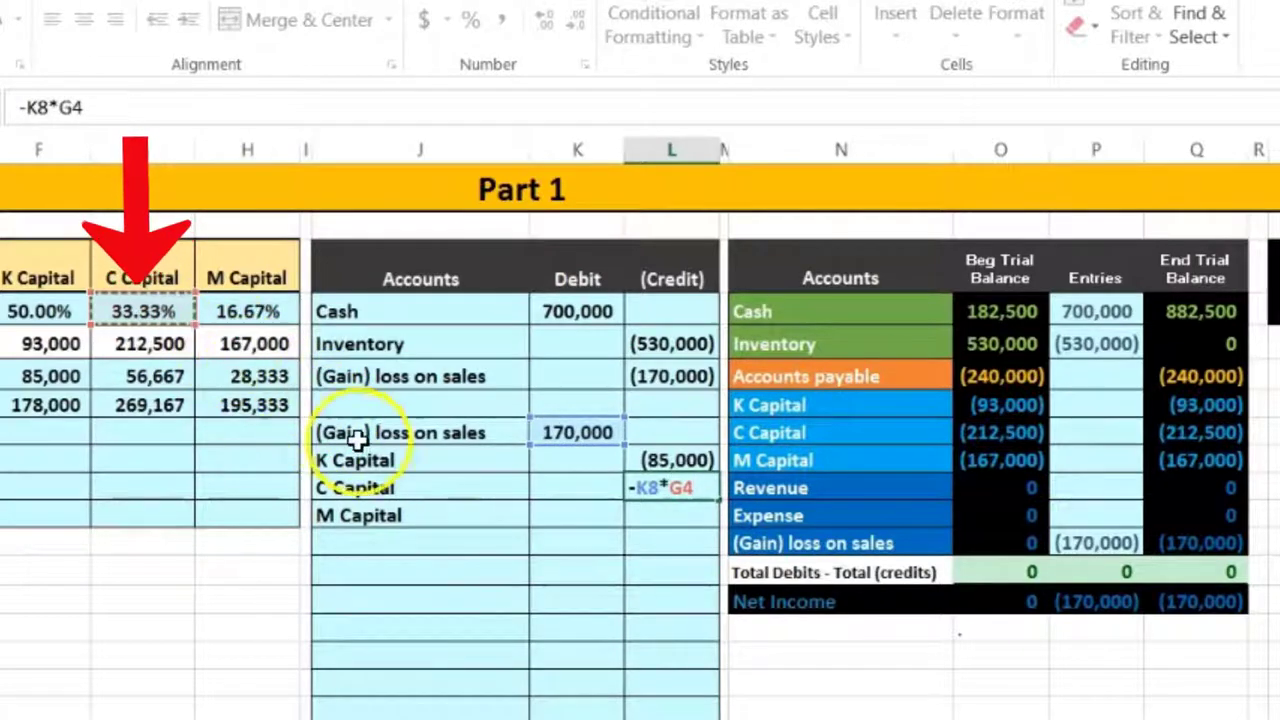
key(Return)
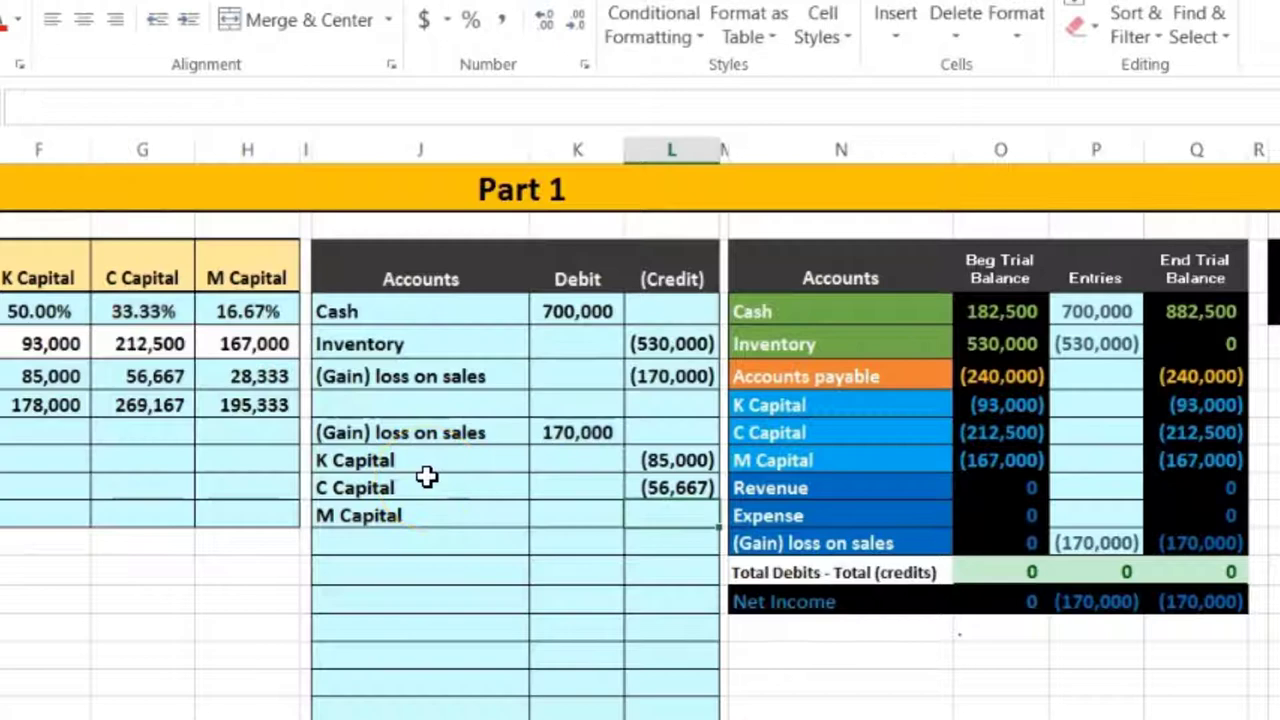
click(642, 490)
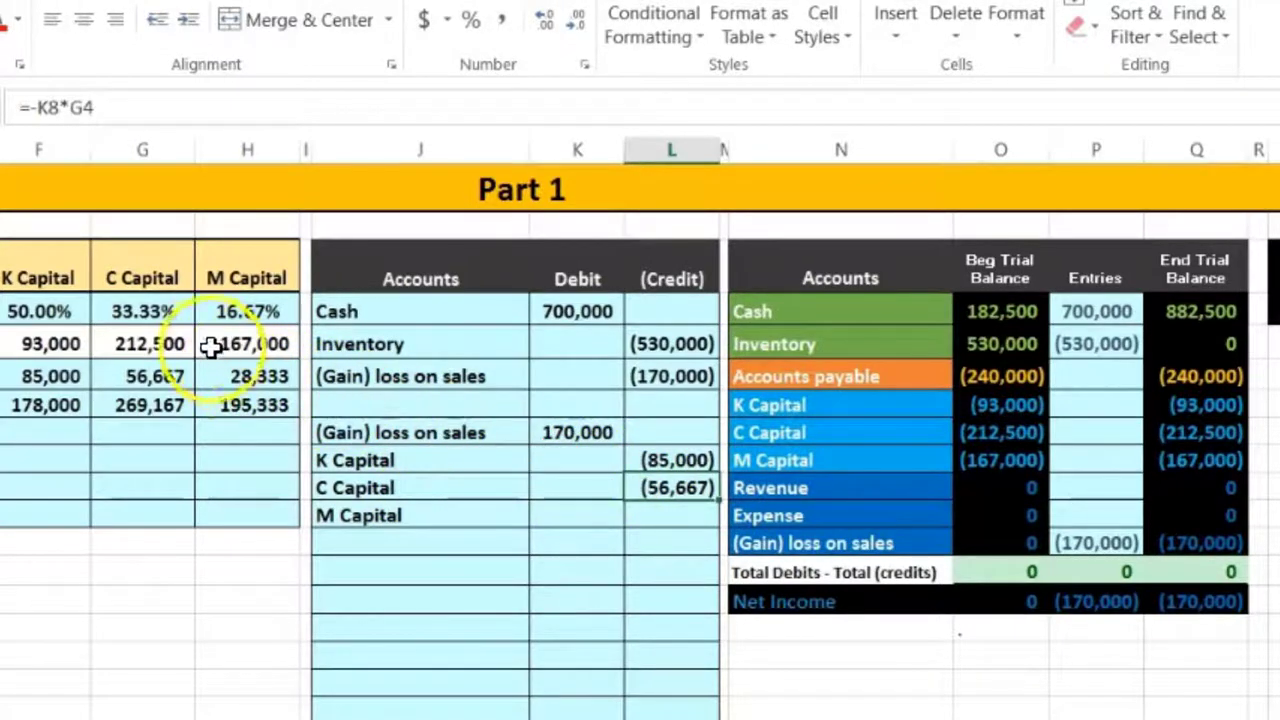
click(168, 312)
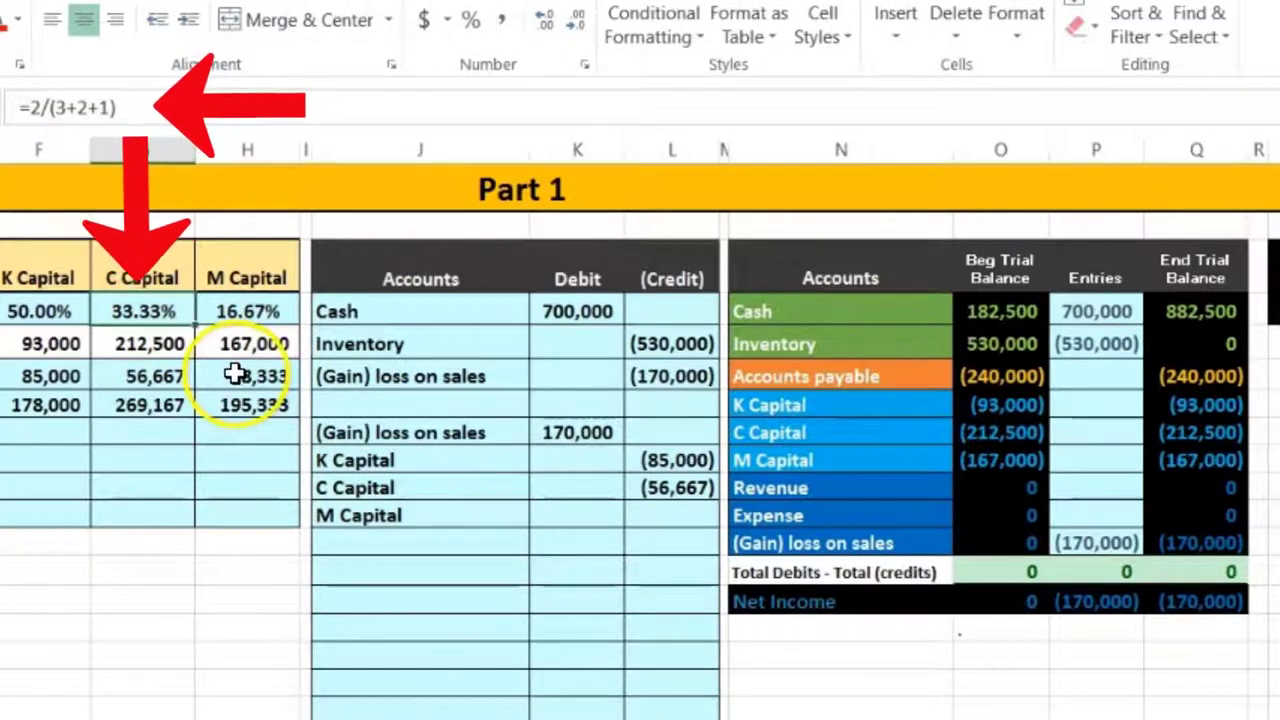
click(649, 492)
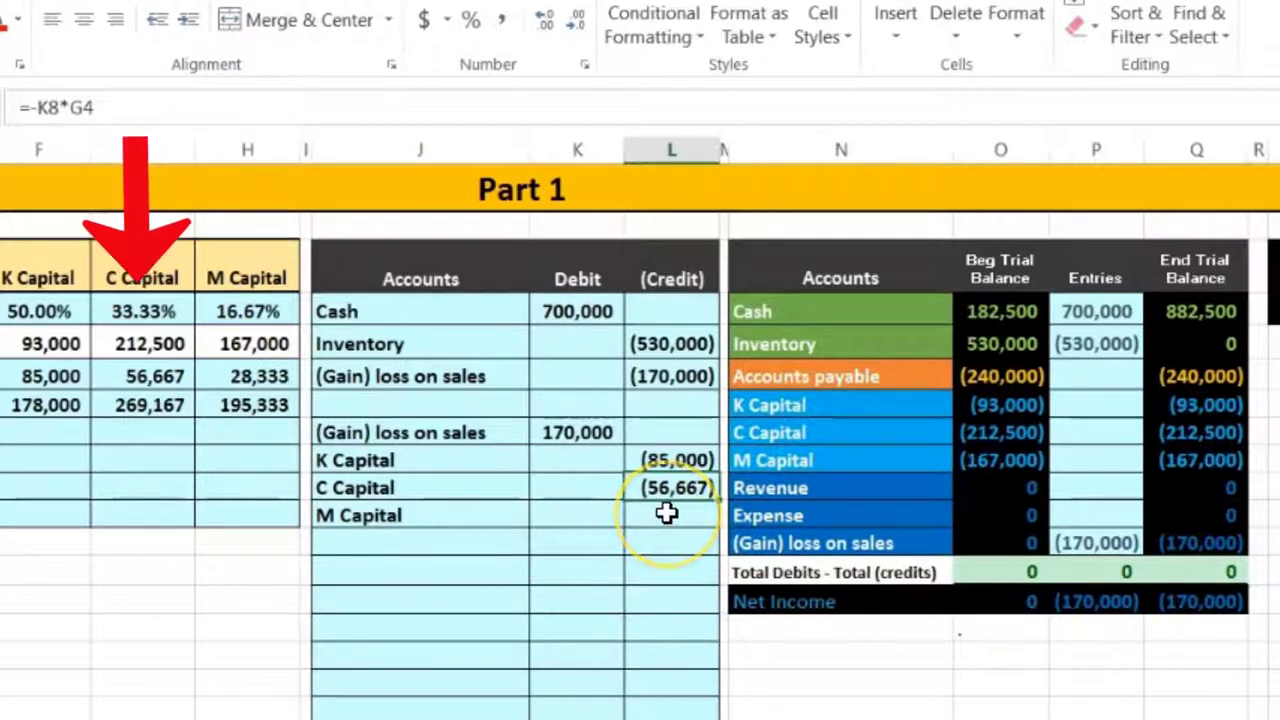
Credit M Capital in L11 with its share of the gain using the formula -K8*H4
click(667, 514)
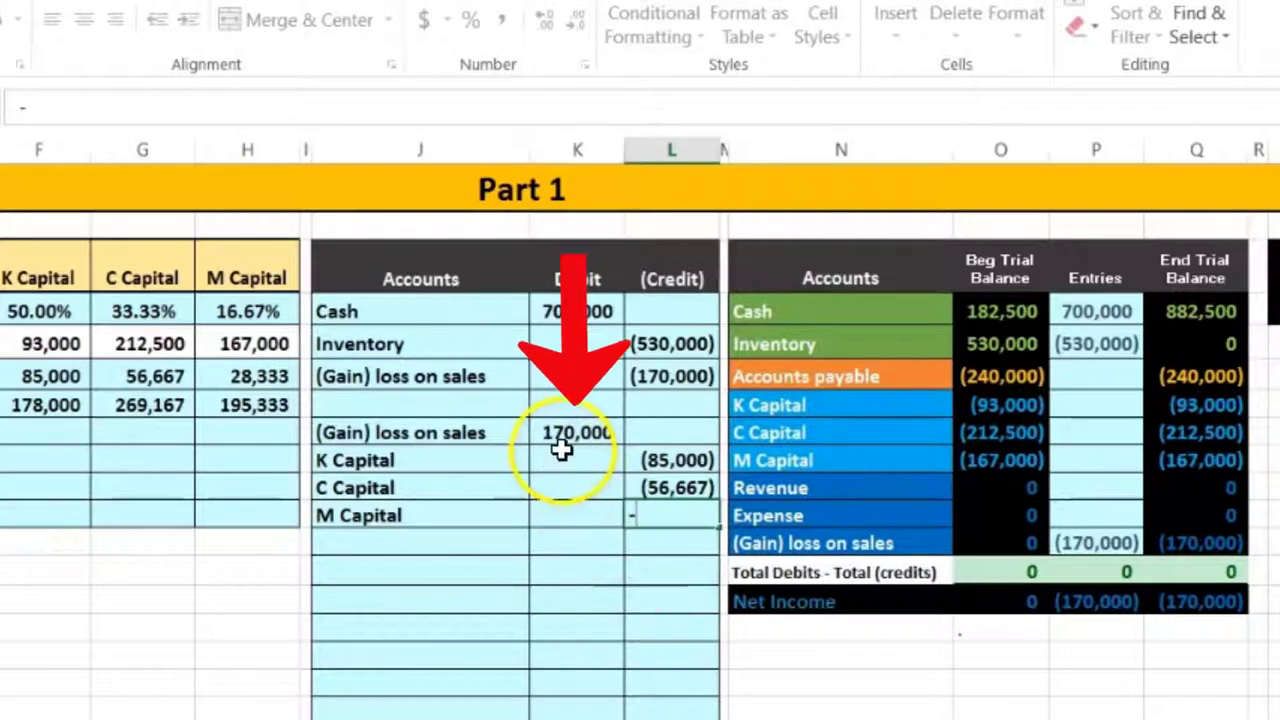
click(561, 432)
text(*)
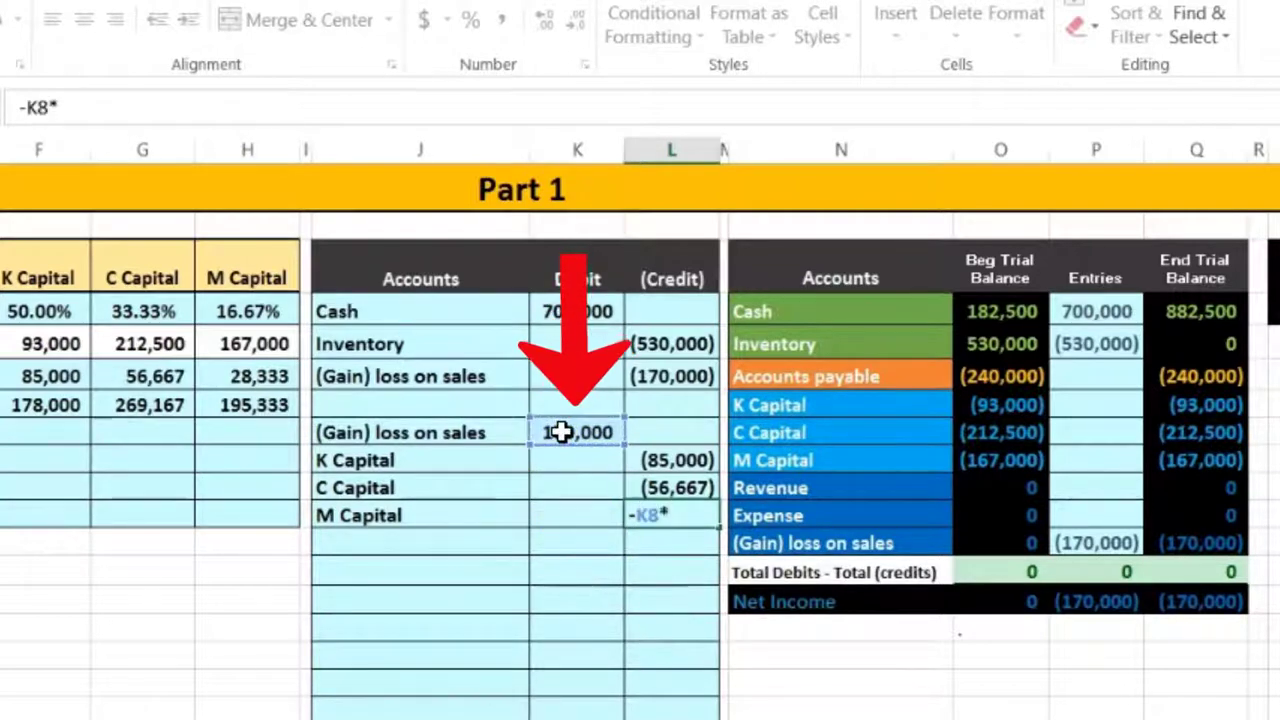
click(255, 310)
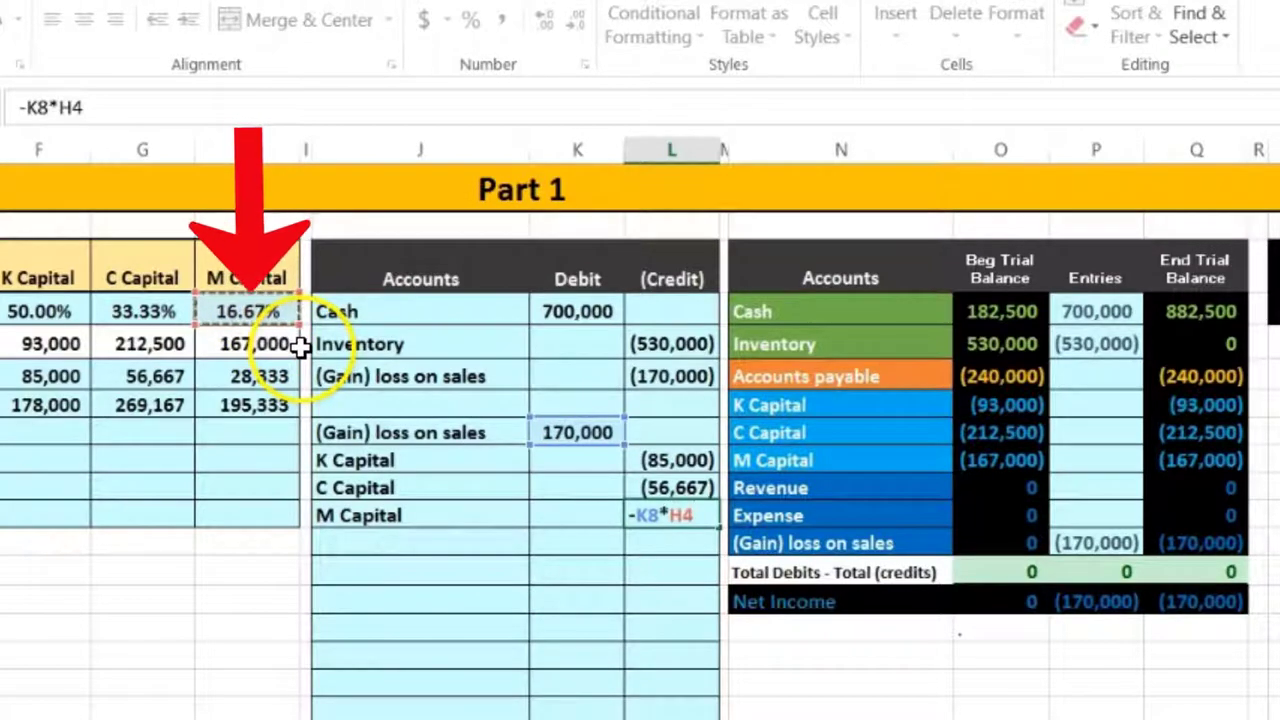
key(Return)
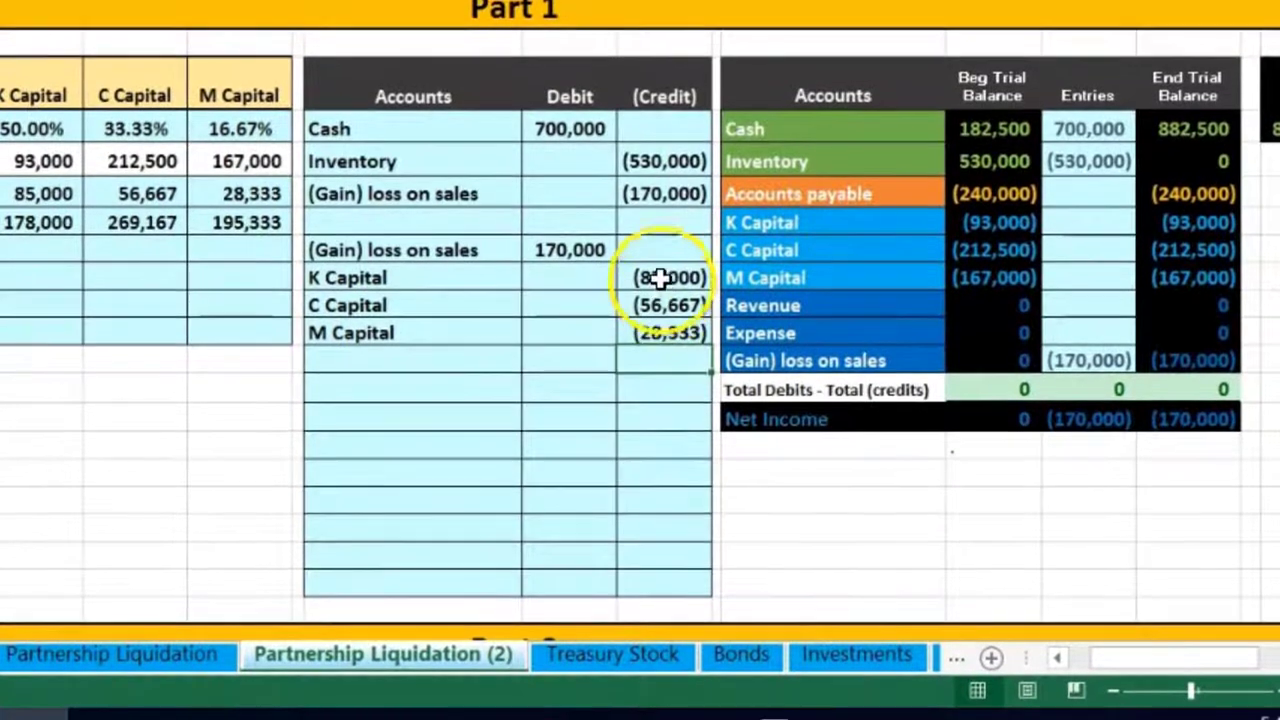
Check the total of the three capital credits and the balance of the gain allocation entry, including its (Gain) loss on sales debit
drag(654, 330, 654, 373)
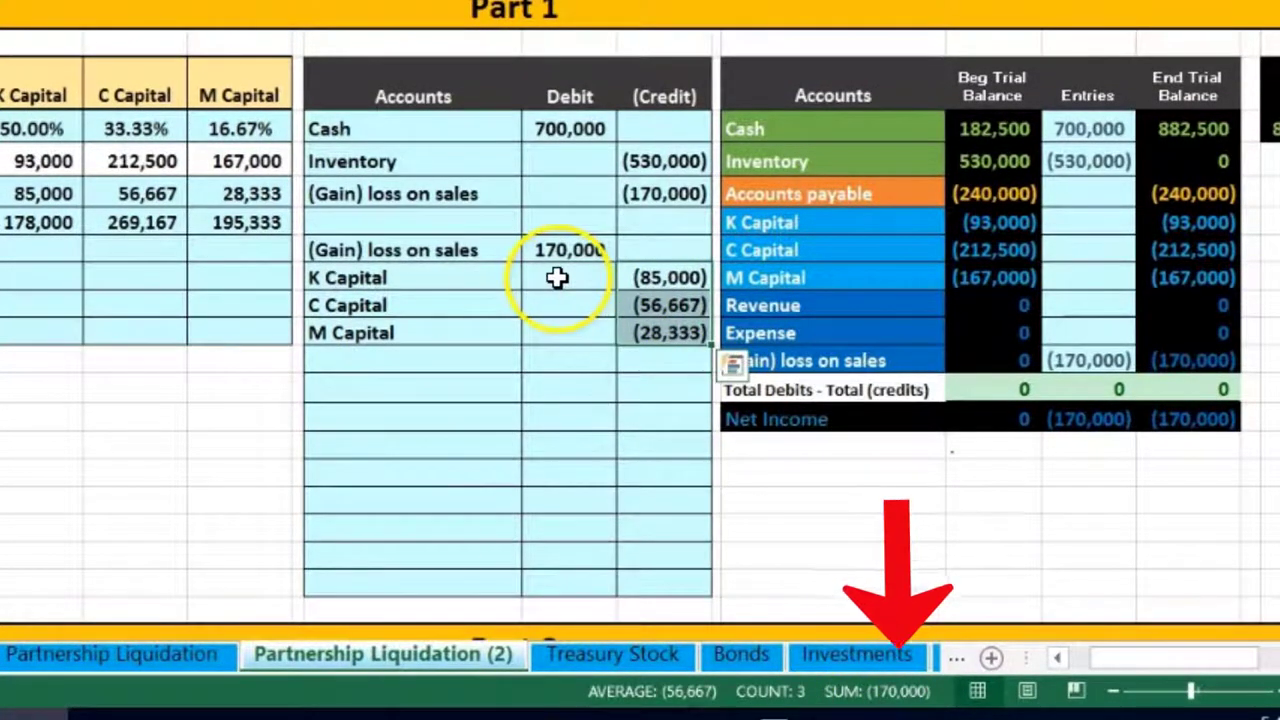
drag(556, 256, 647, 333)
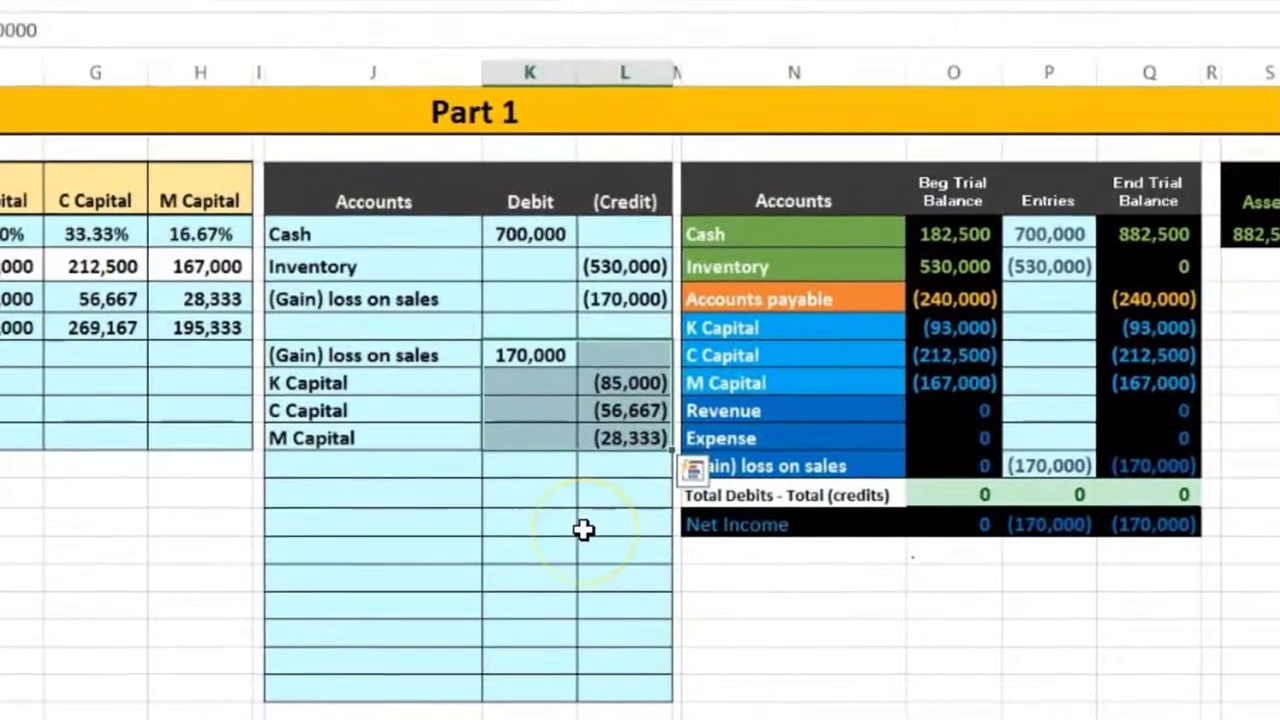
click(624, 424)
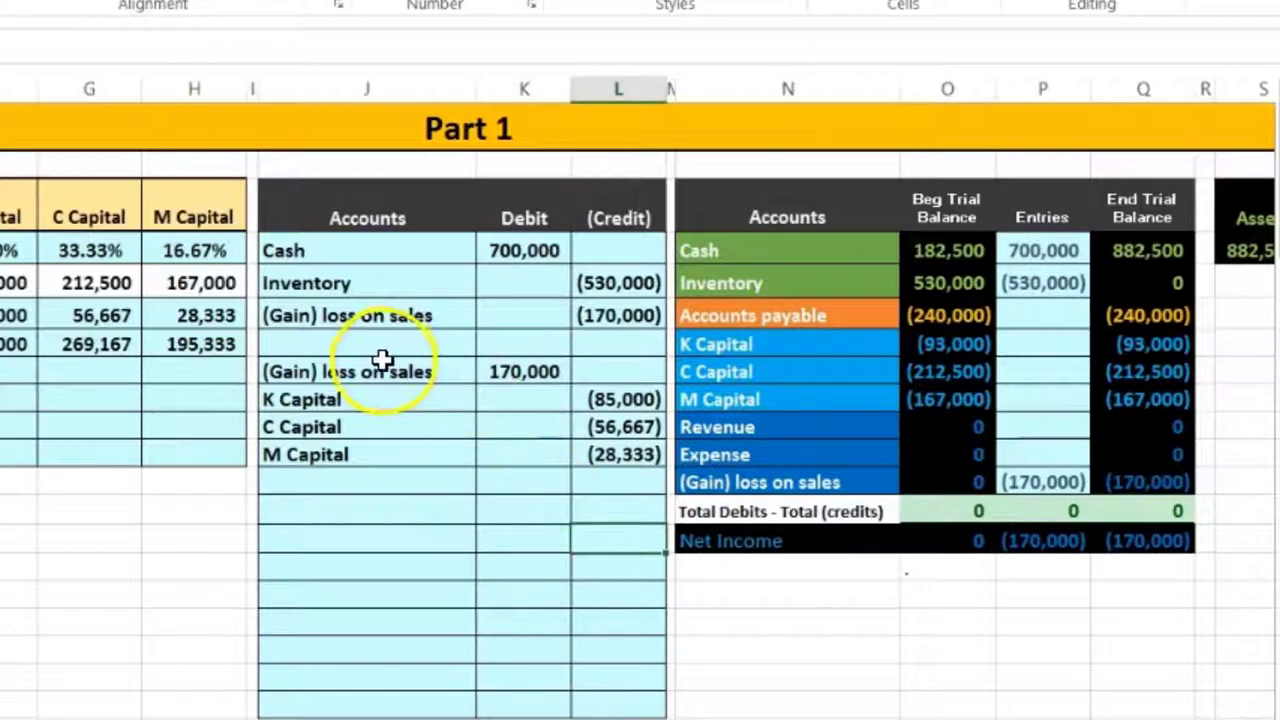
drag(375, 370, 503, 372)
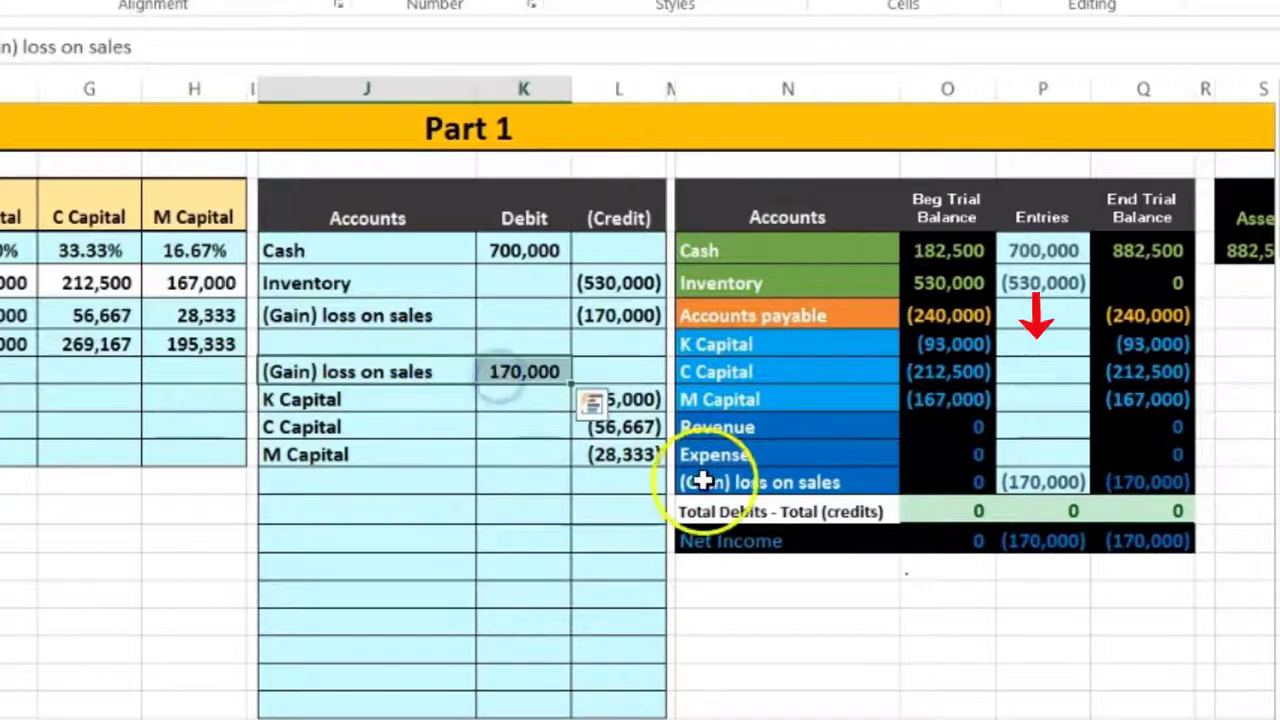
Extend the (Gain) loss on sales entry in P12 to include the allocation debit, using the formula =L6+K8
drag(703, 481, 1118, 488)
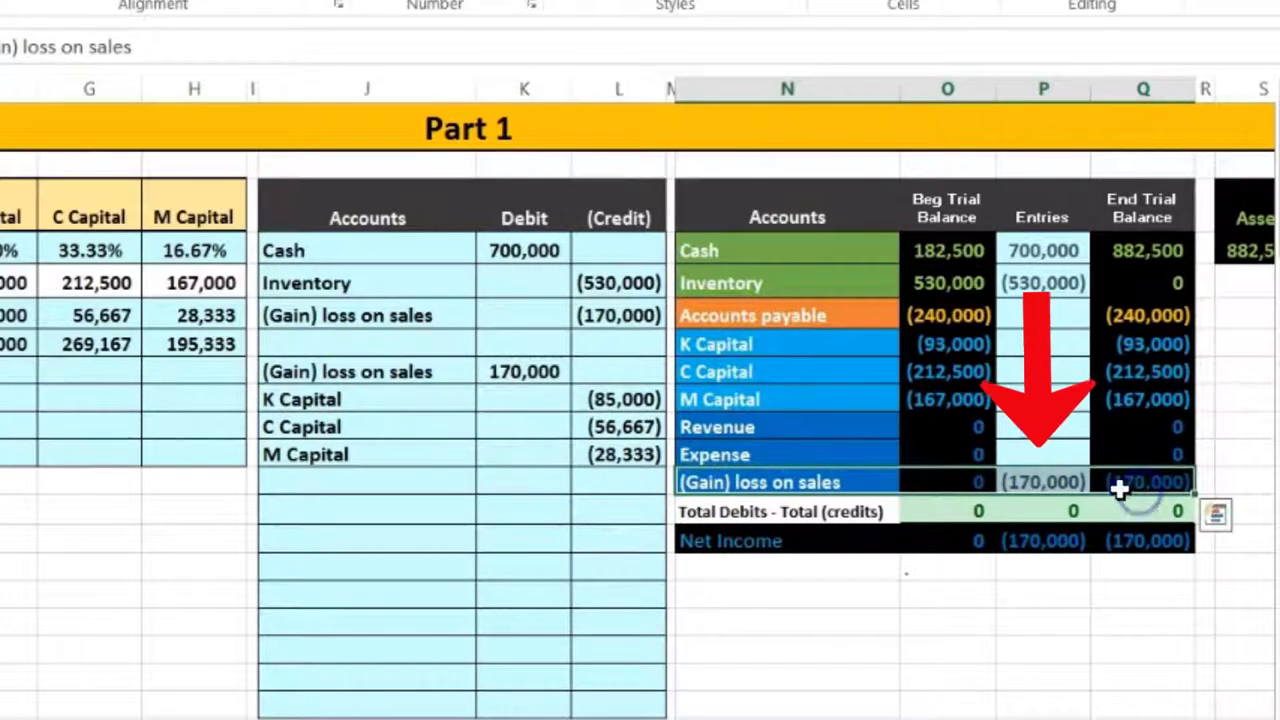
click(1069, 479)
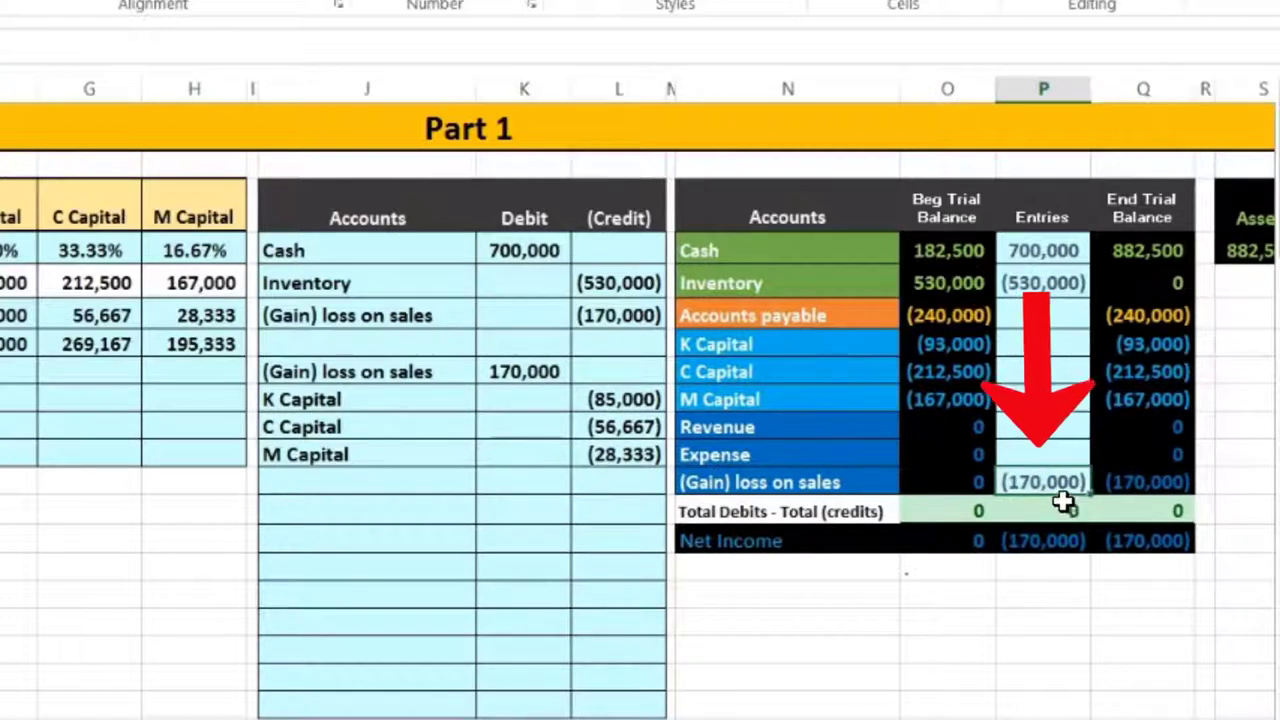
click(1057, 480)
double_click(1058, 480)
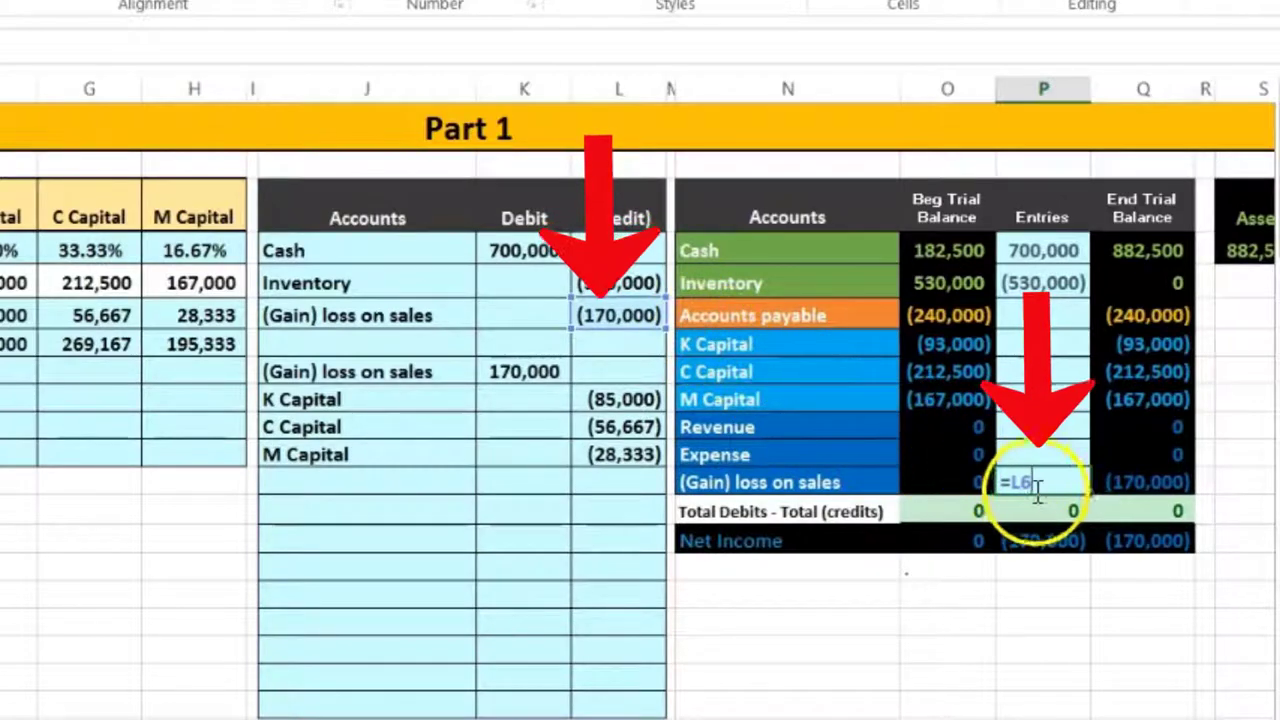
text(+)
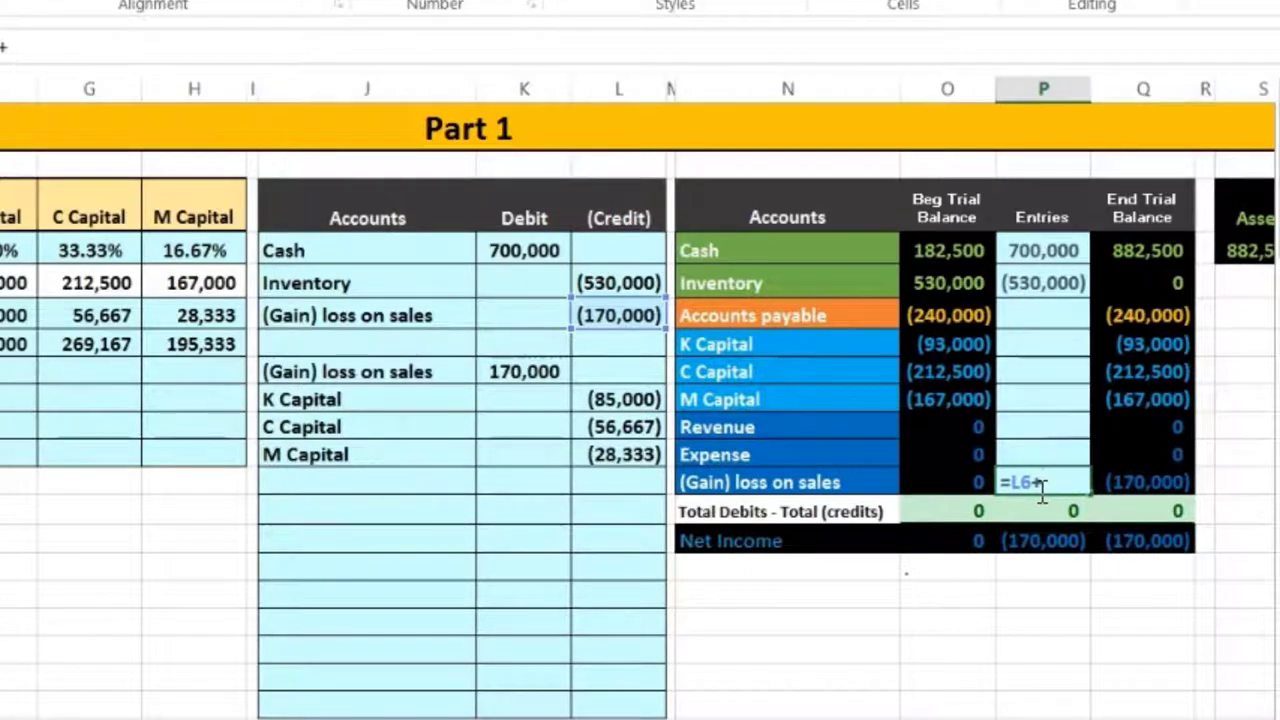
click(526, 372)
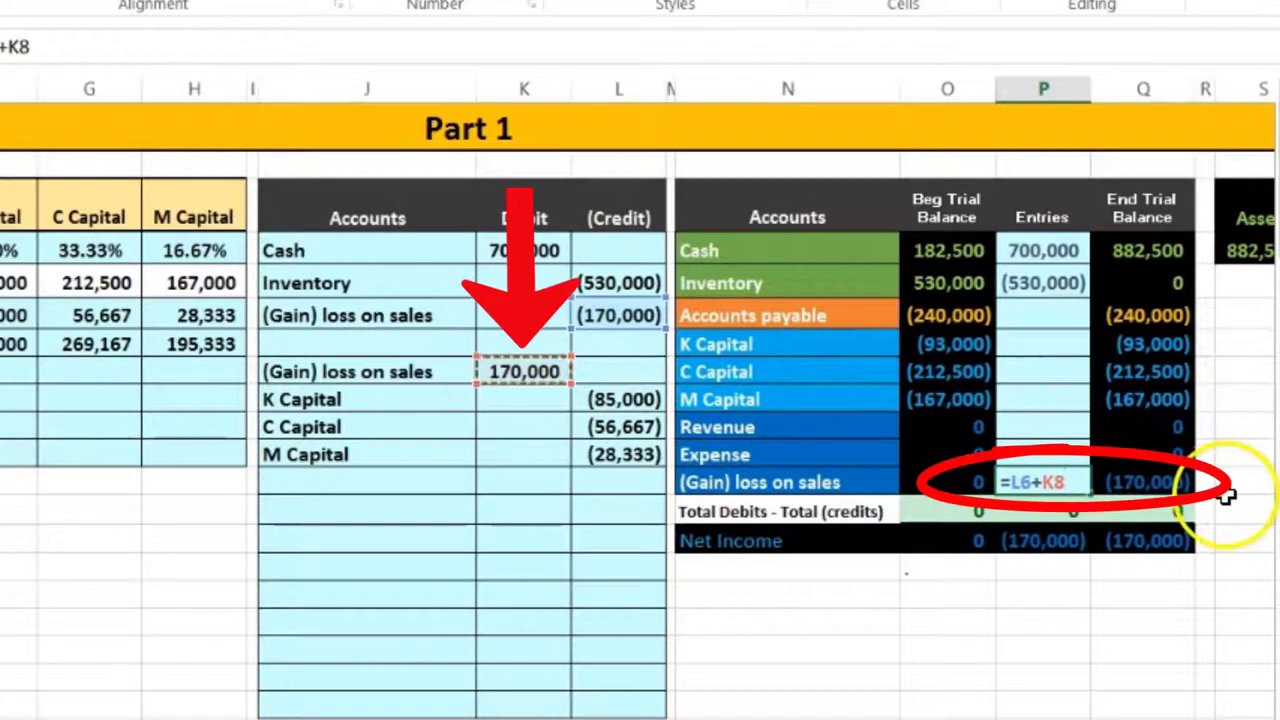
key(Return)
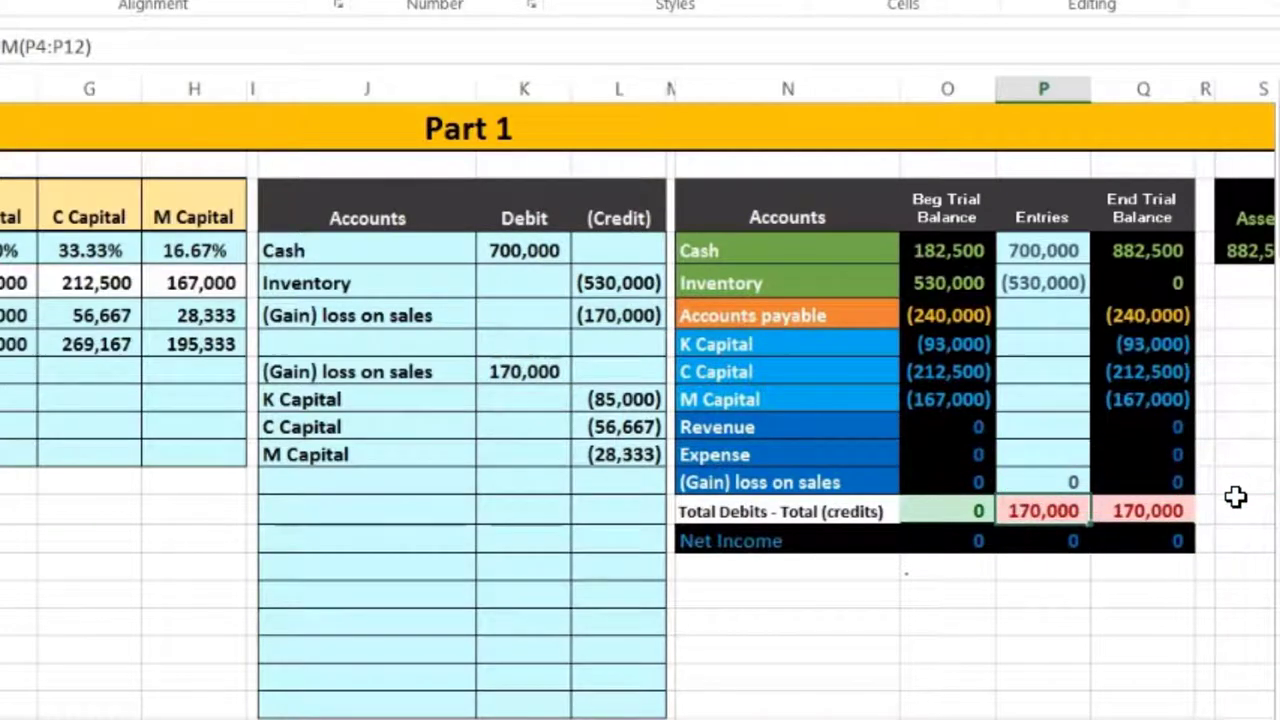
Post the K Capital credit to the trial balance Entries column in P7 with the formula =L9
click(1046, 346)
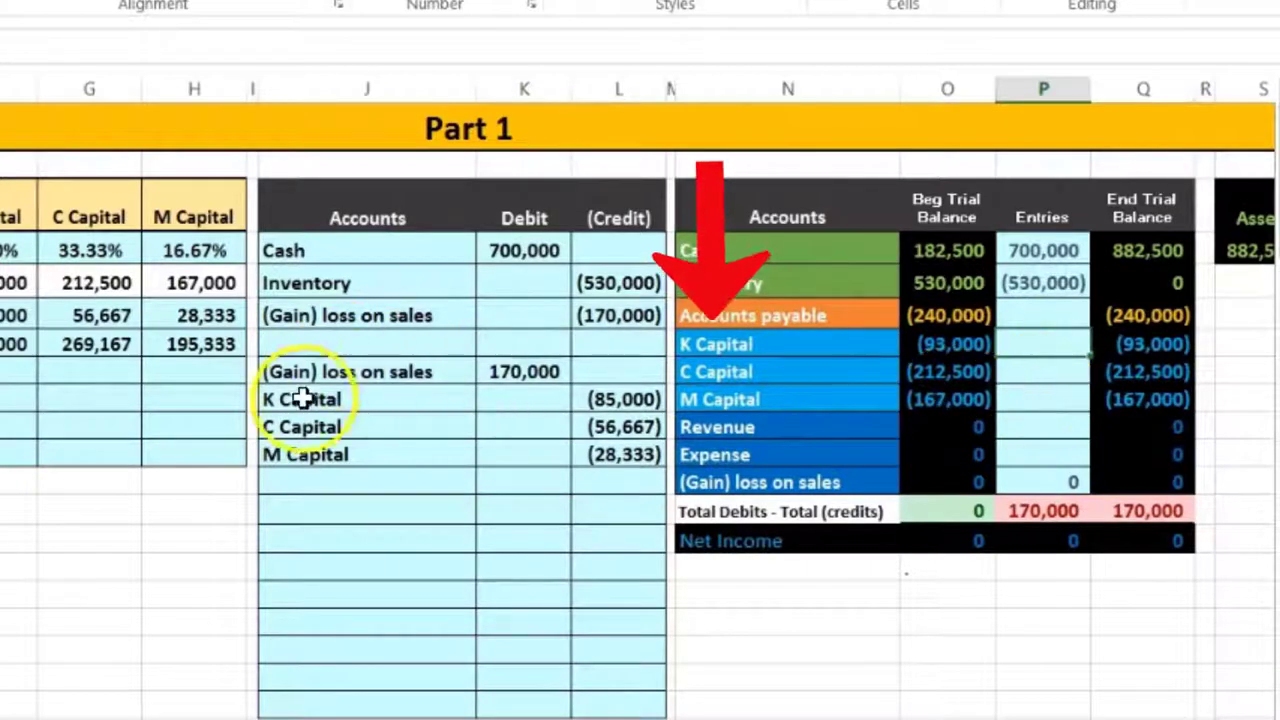
drag(329, 397, 620, 400)
click(757, 346)
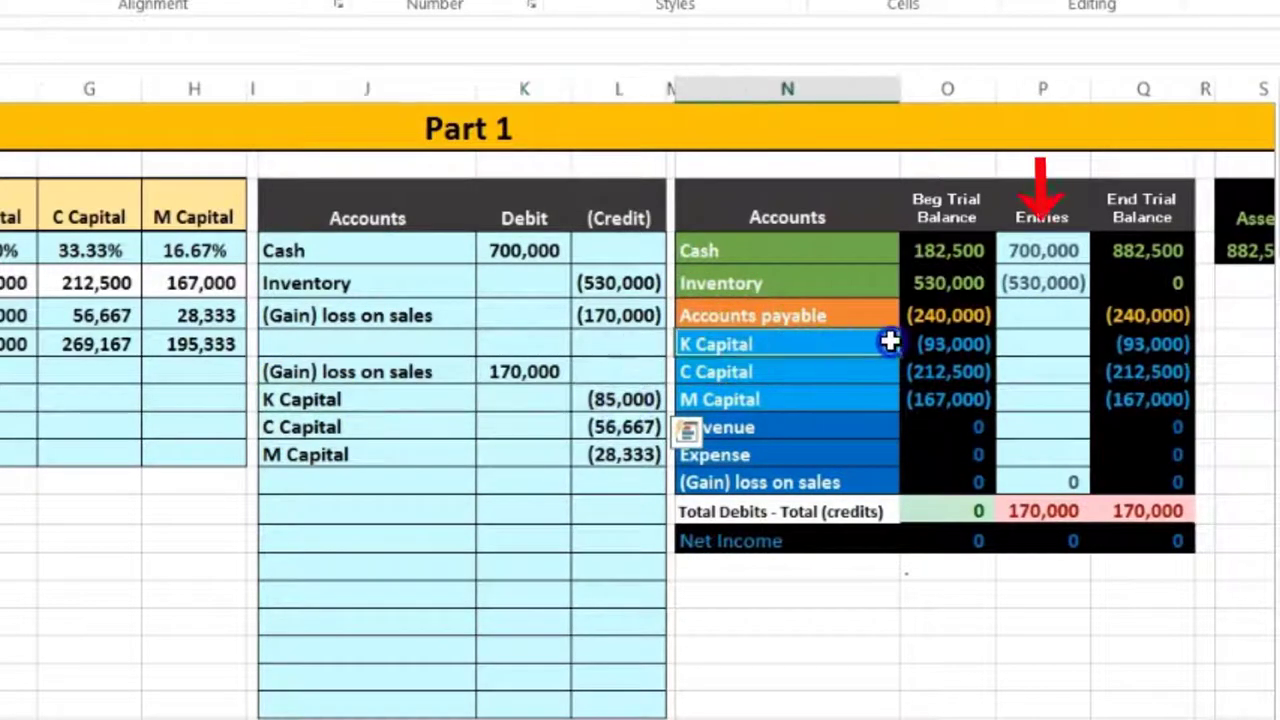
click(1056, 342)
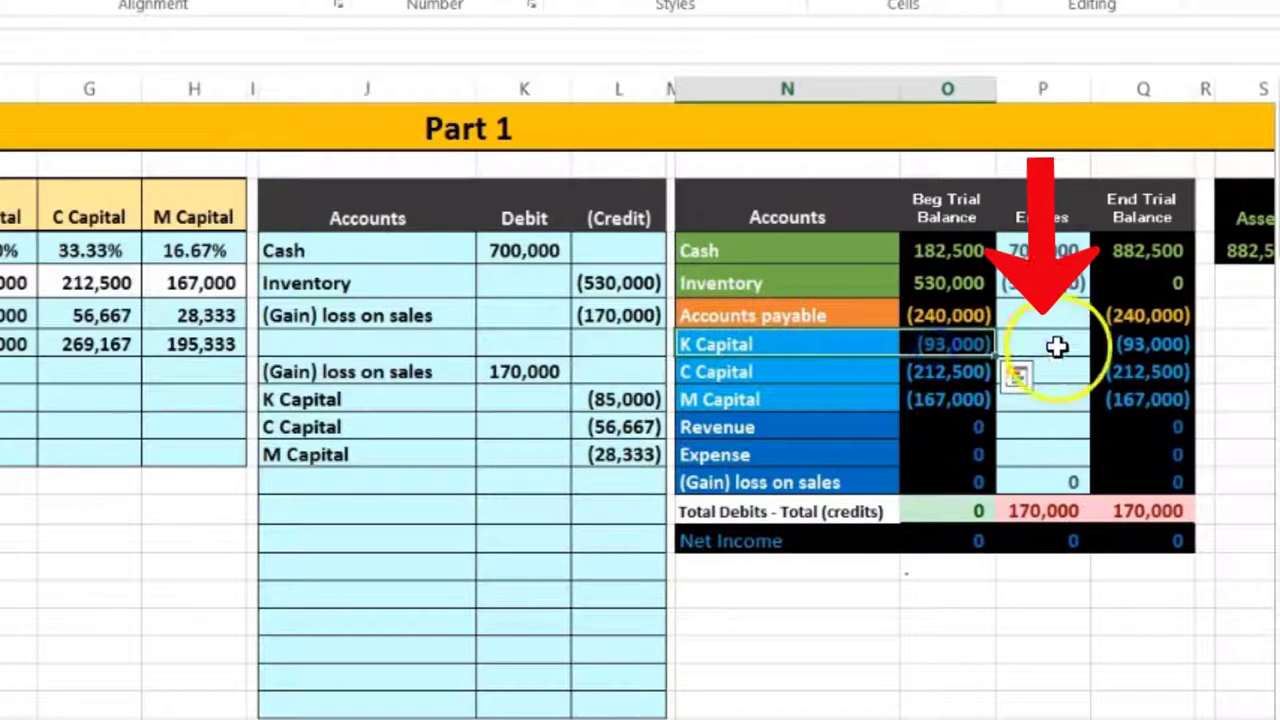
click(1066, 410)
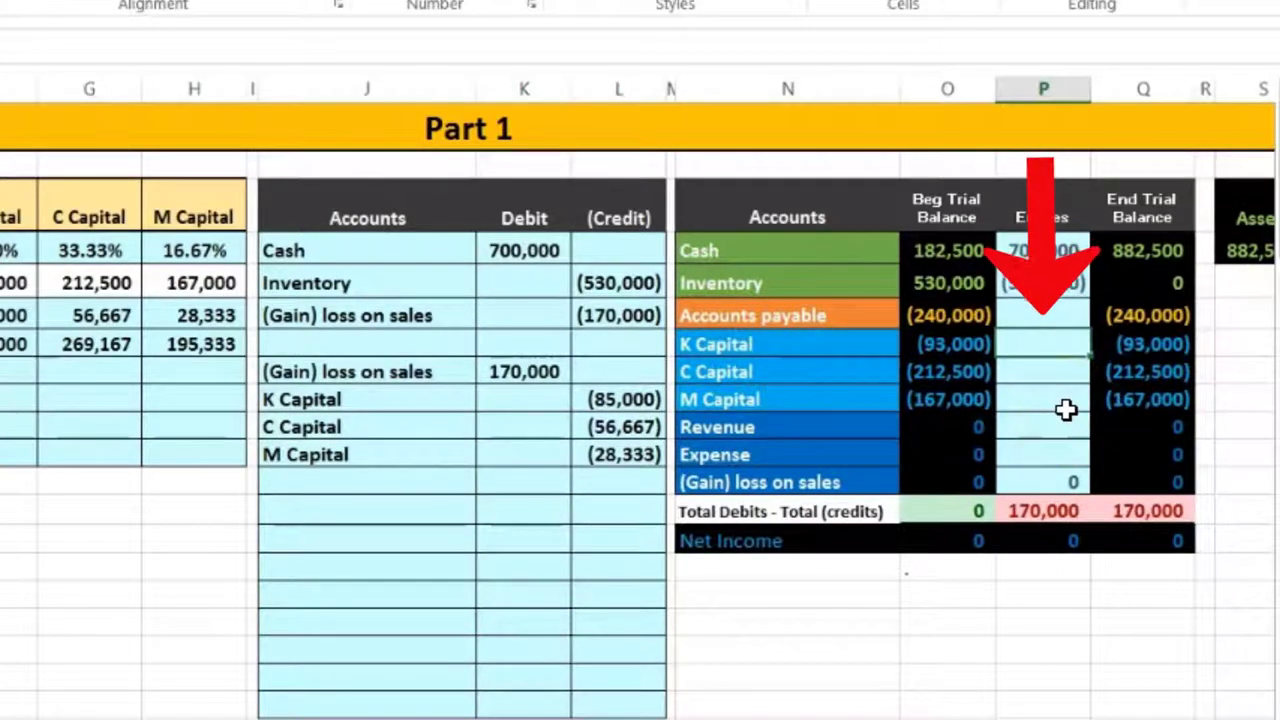
text(=)
click(618, 405)
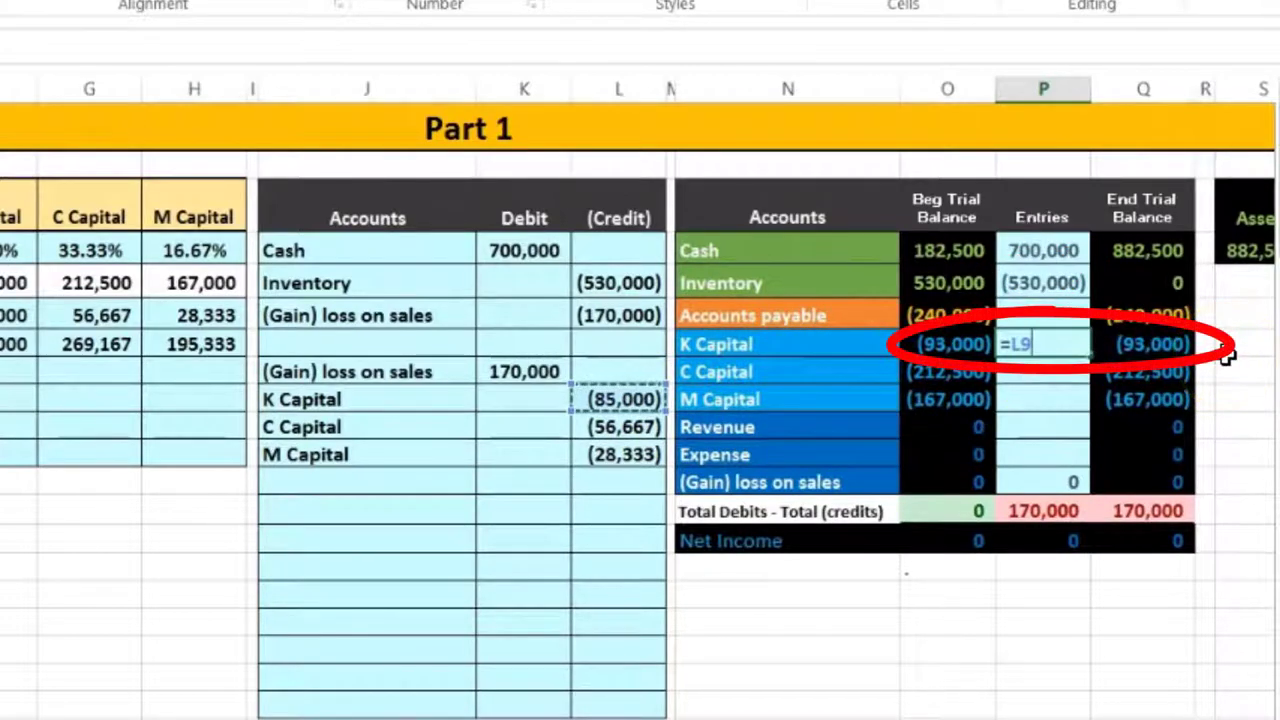
key(Return)
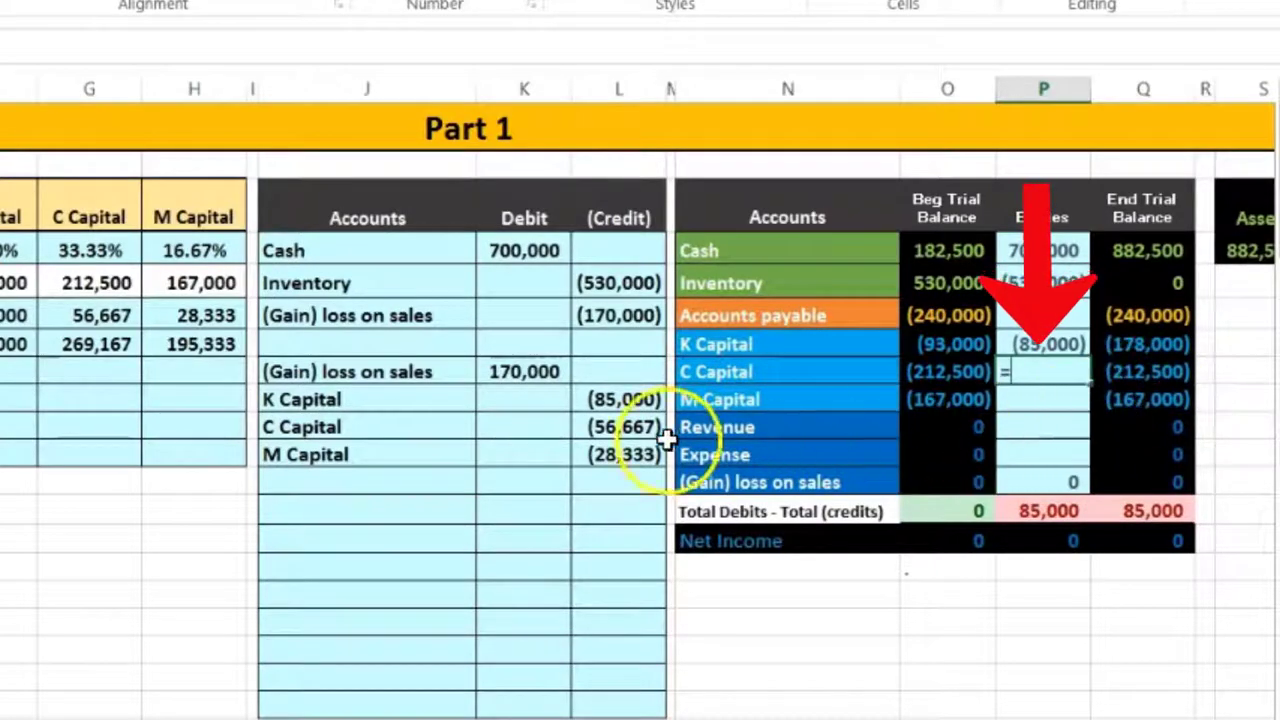
Post the C Capital and M Capital credits to the trial balance Entries column with =L10 in P8 and =L11 in P9
click(596, 422)
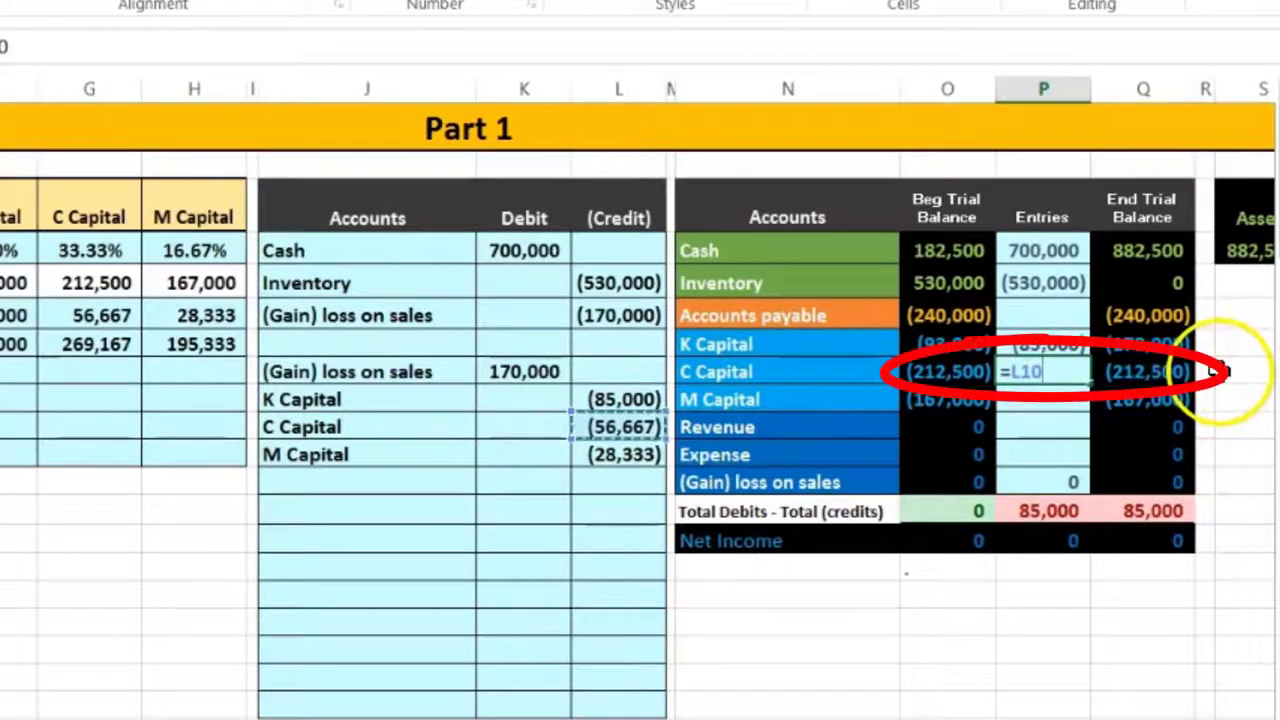
key(Return)
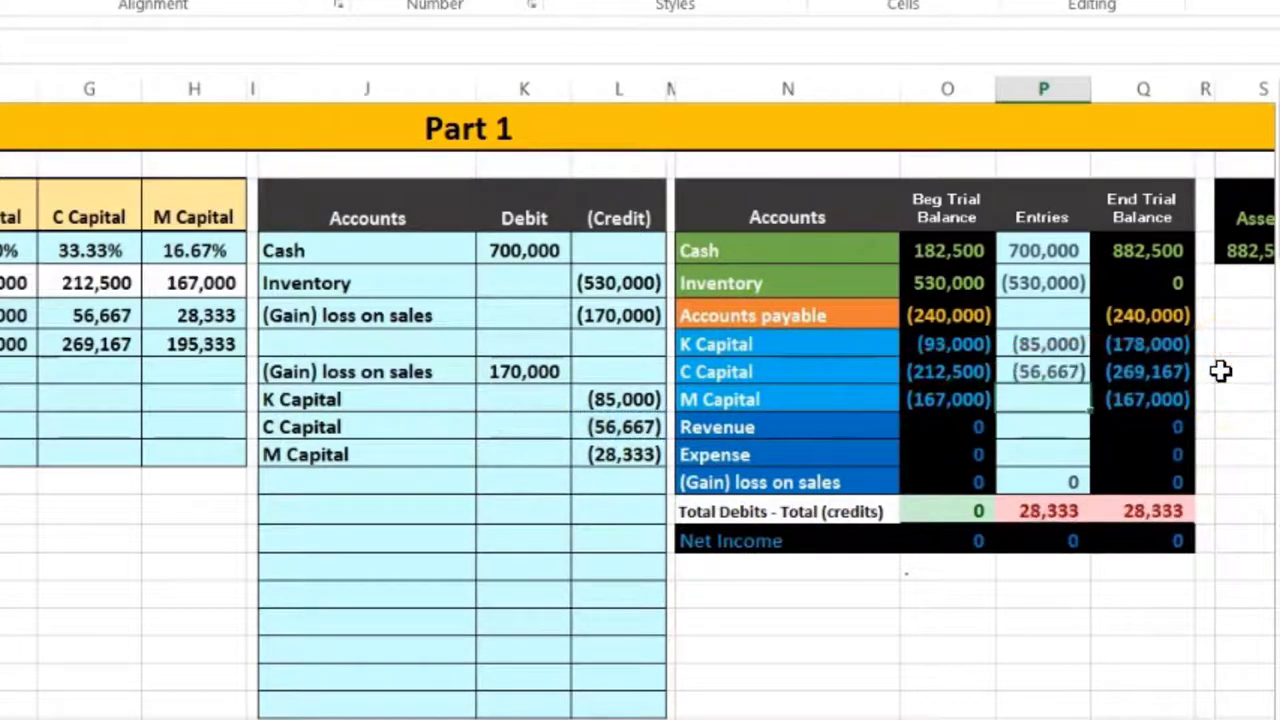
drag(414, 454, 617, 460)
drag(770, 402, 944, 412)
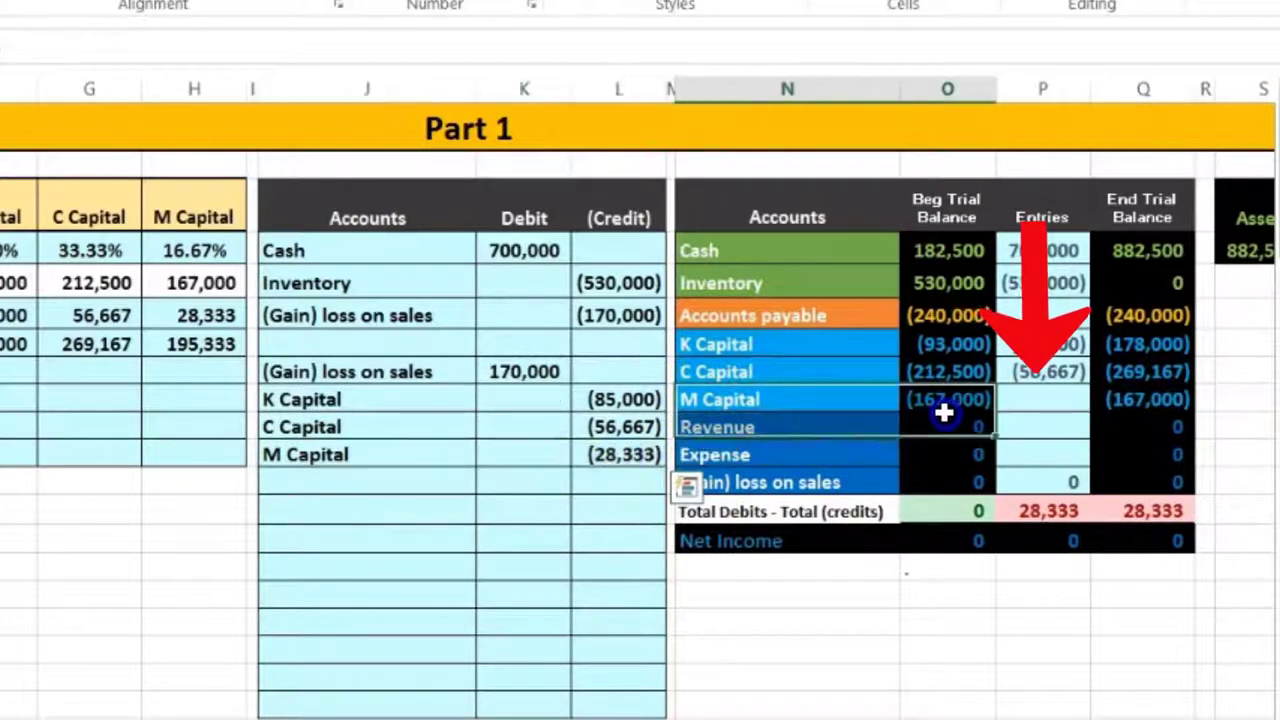
click(1018, 399)
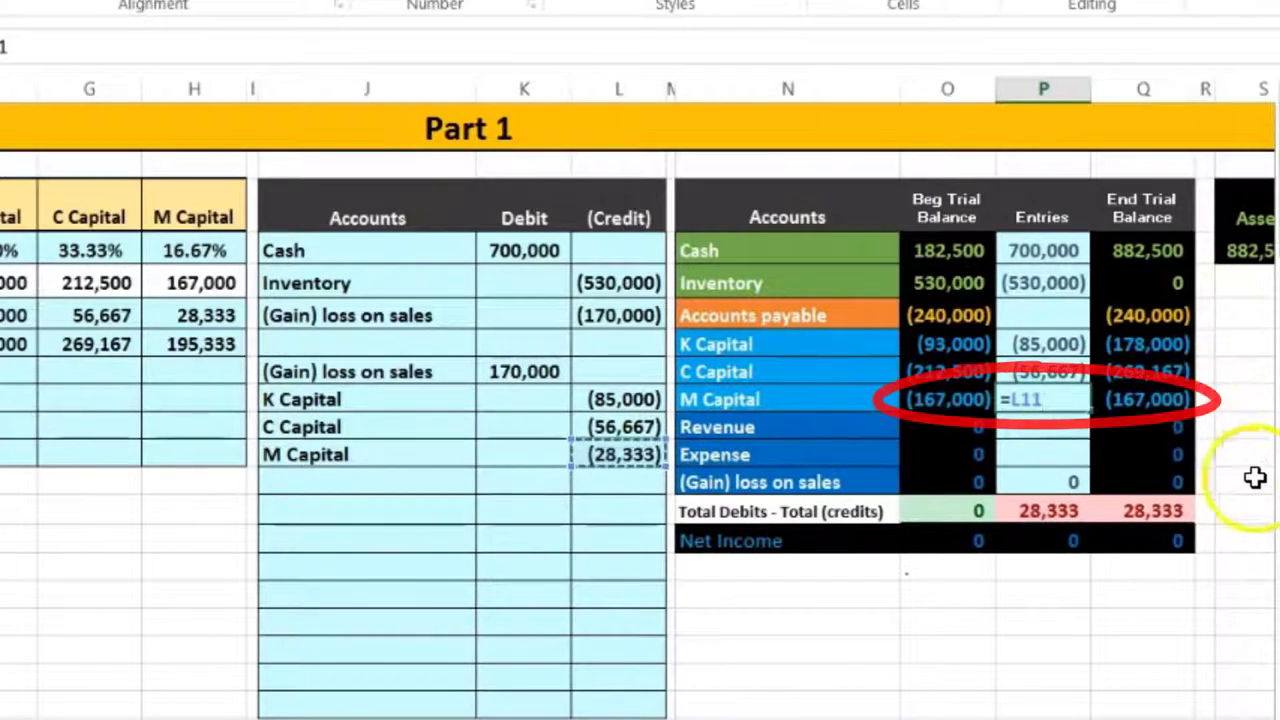
key(Return)
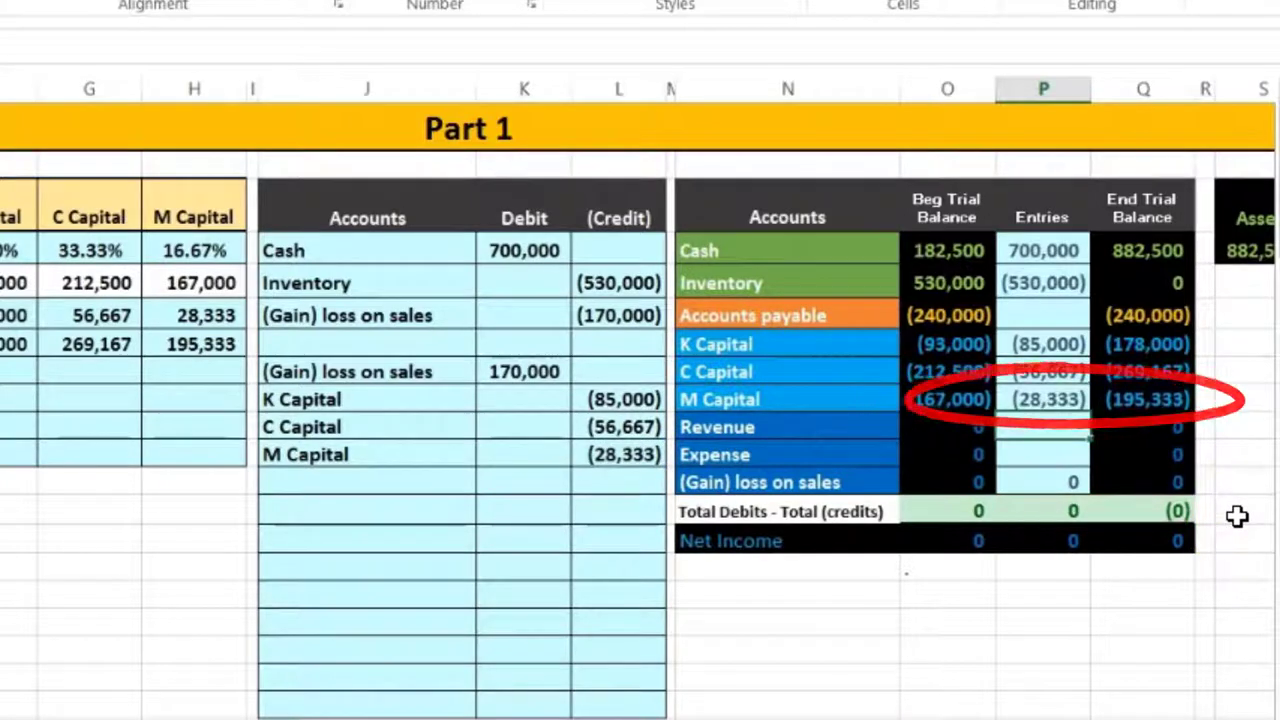
Check net income, compare the ending capital balances with the liquidation worksheet, and review the Inventory and Accounts payable lines
click(1177, 537)
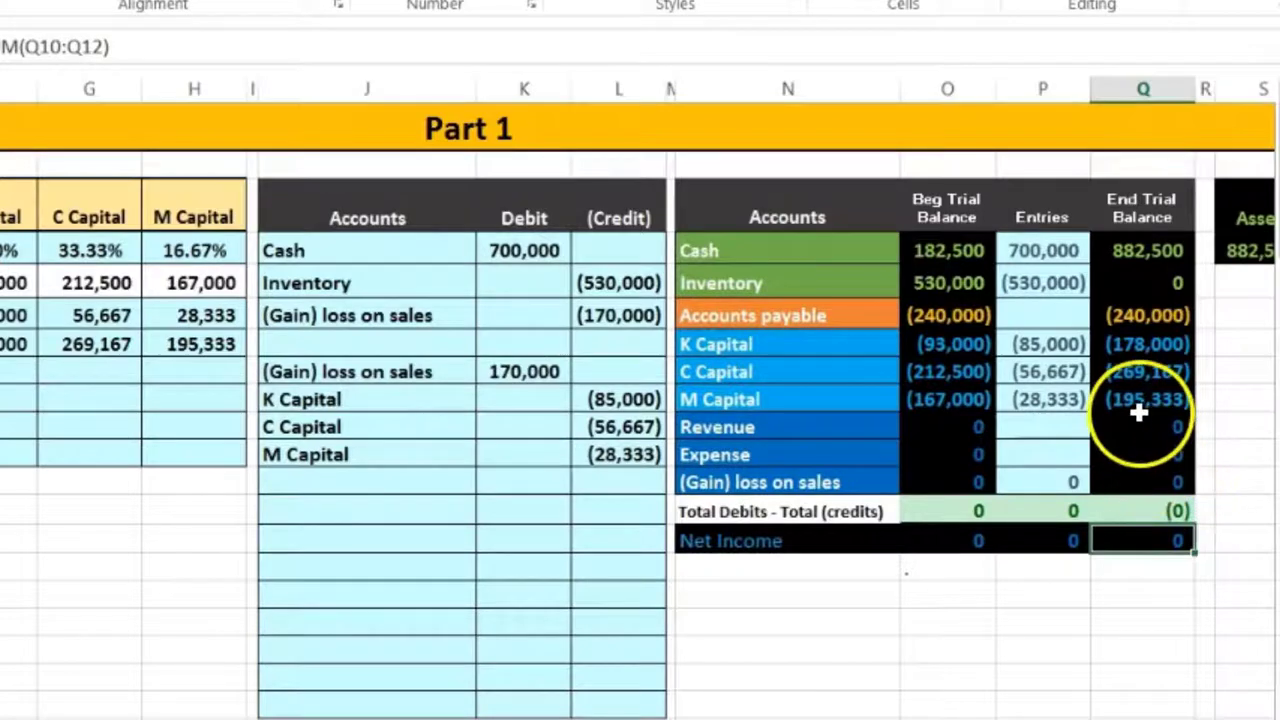
click(1140, 350)
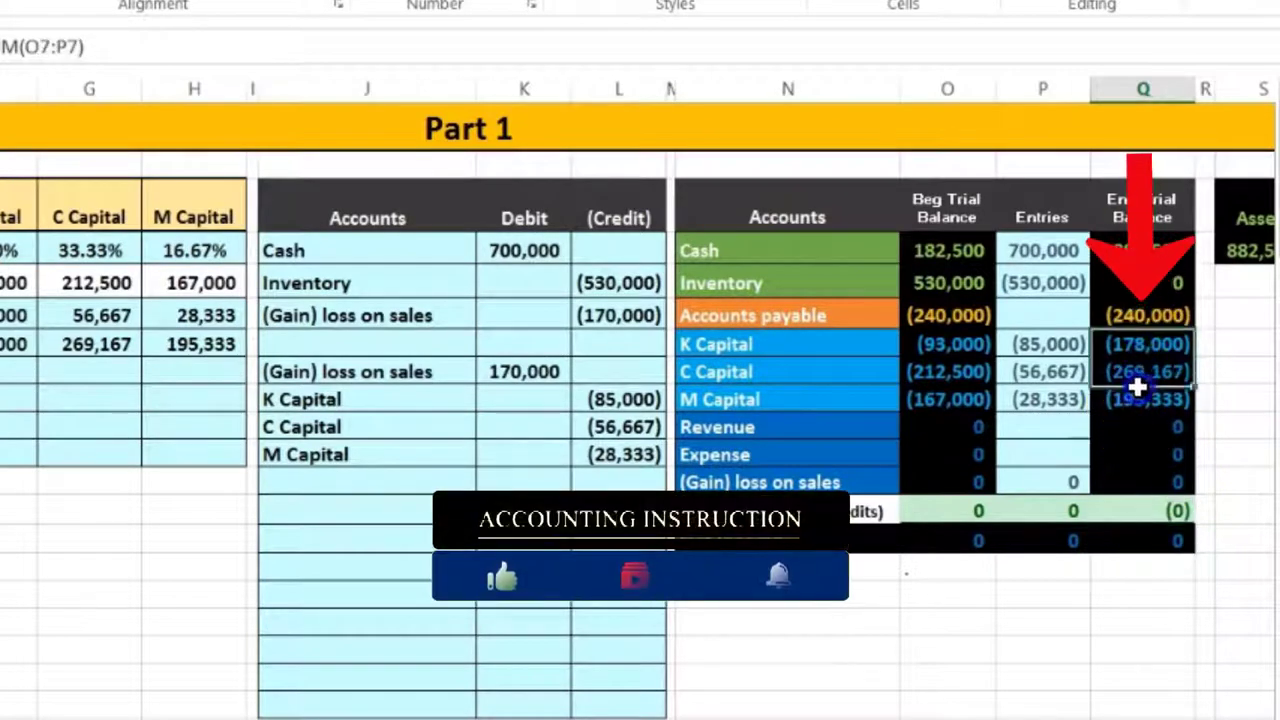
drag(1135, 399, 1135, 399)
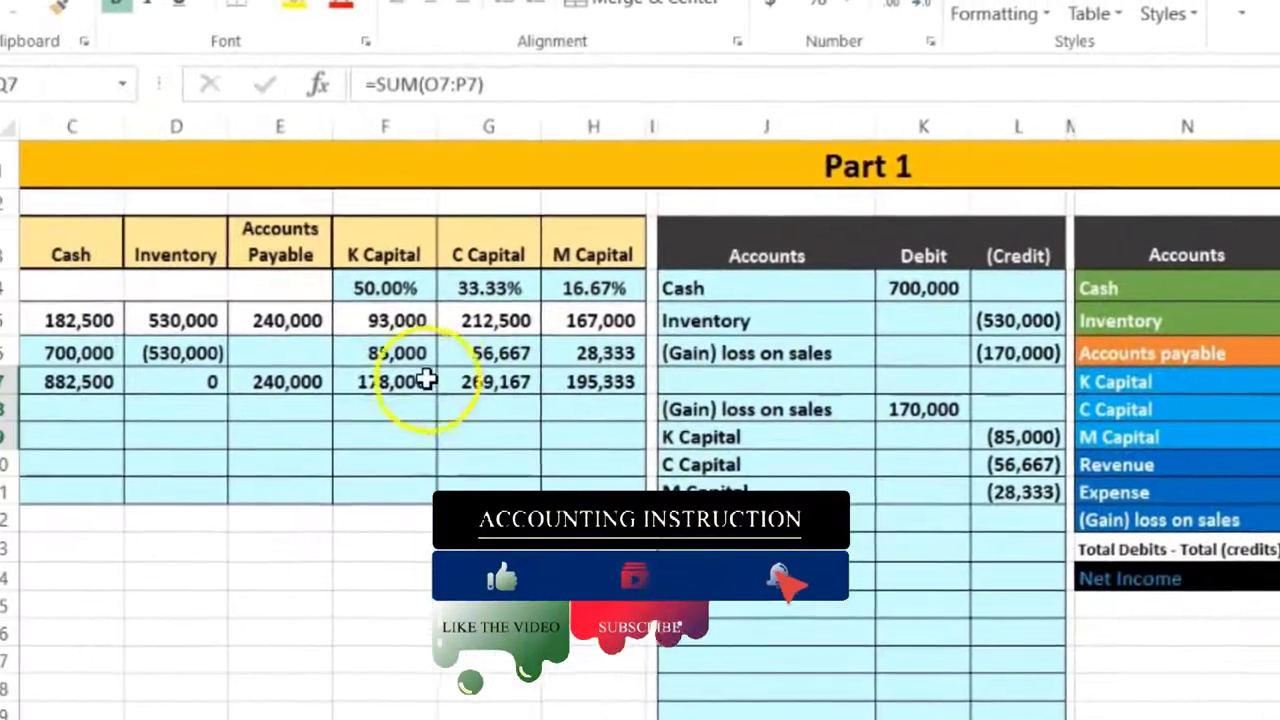
drag(400, 383, 572, 384)
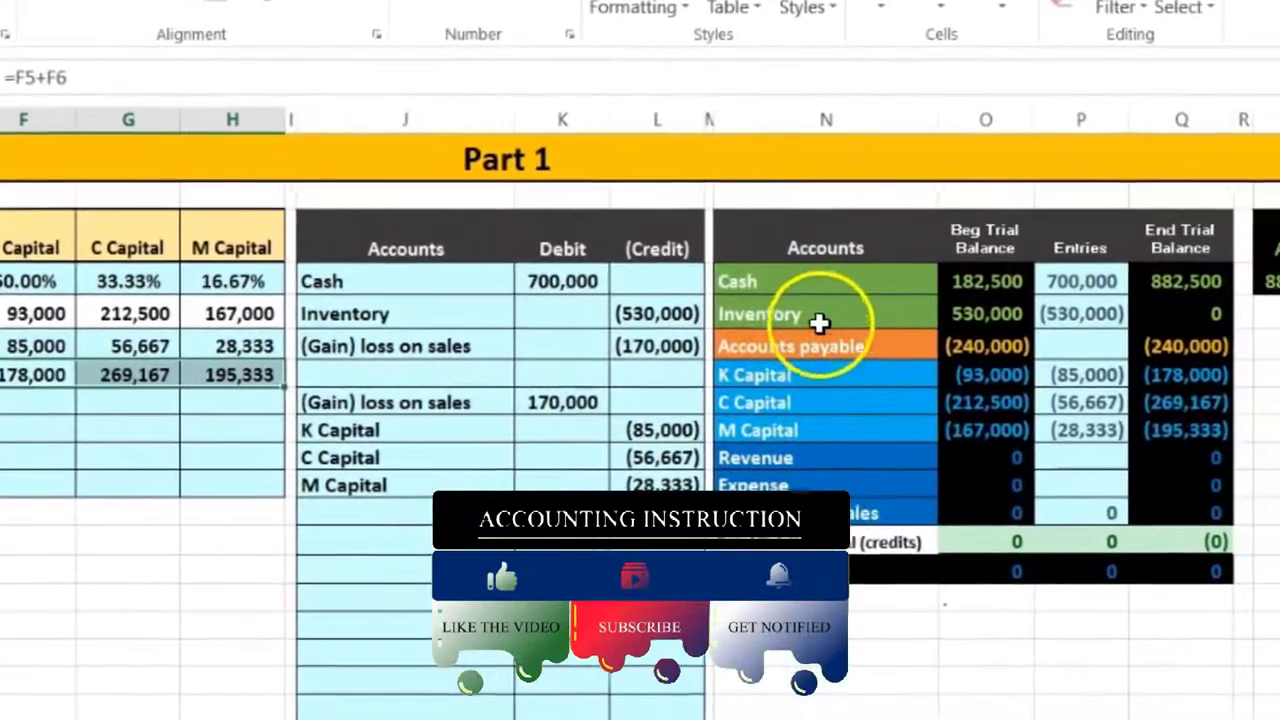
click(1196, 321)
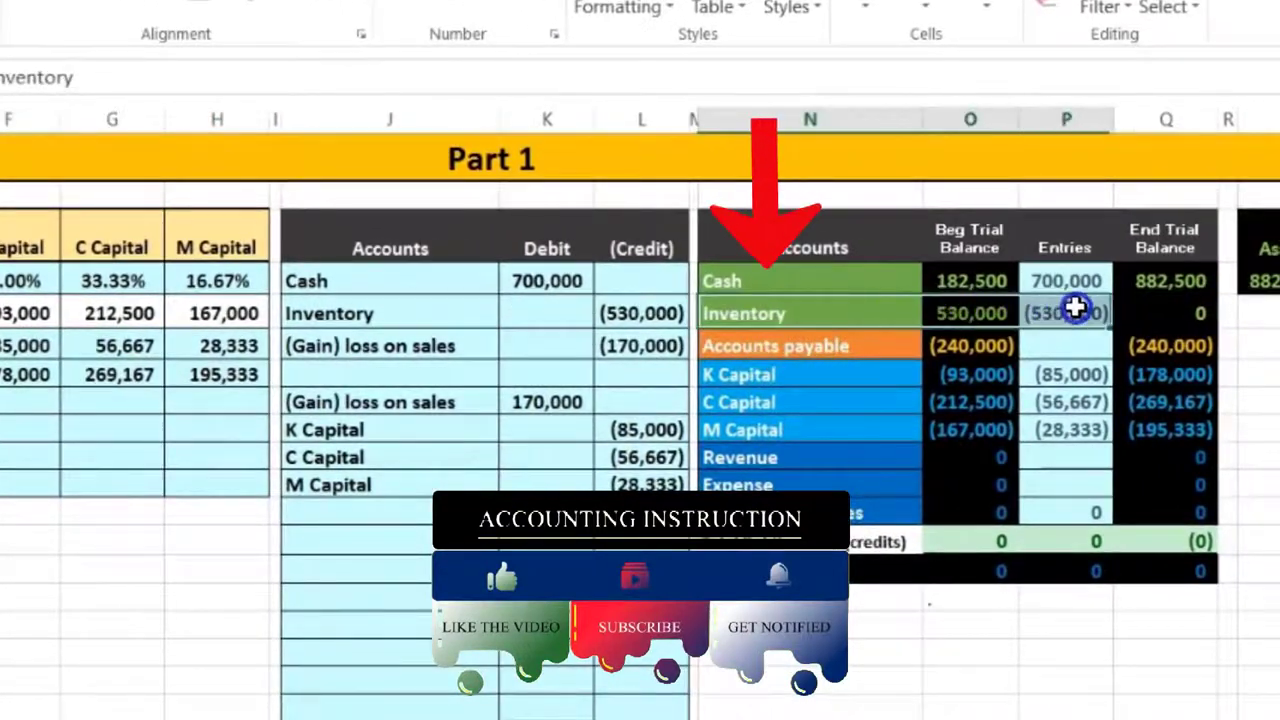
drag(1075, 310, 1150, 313)
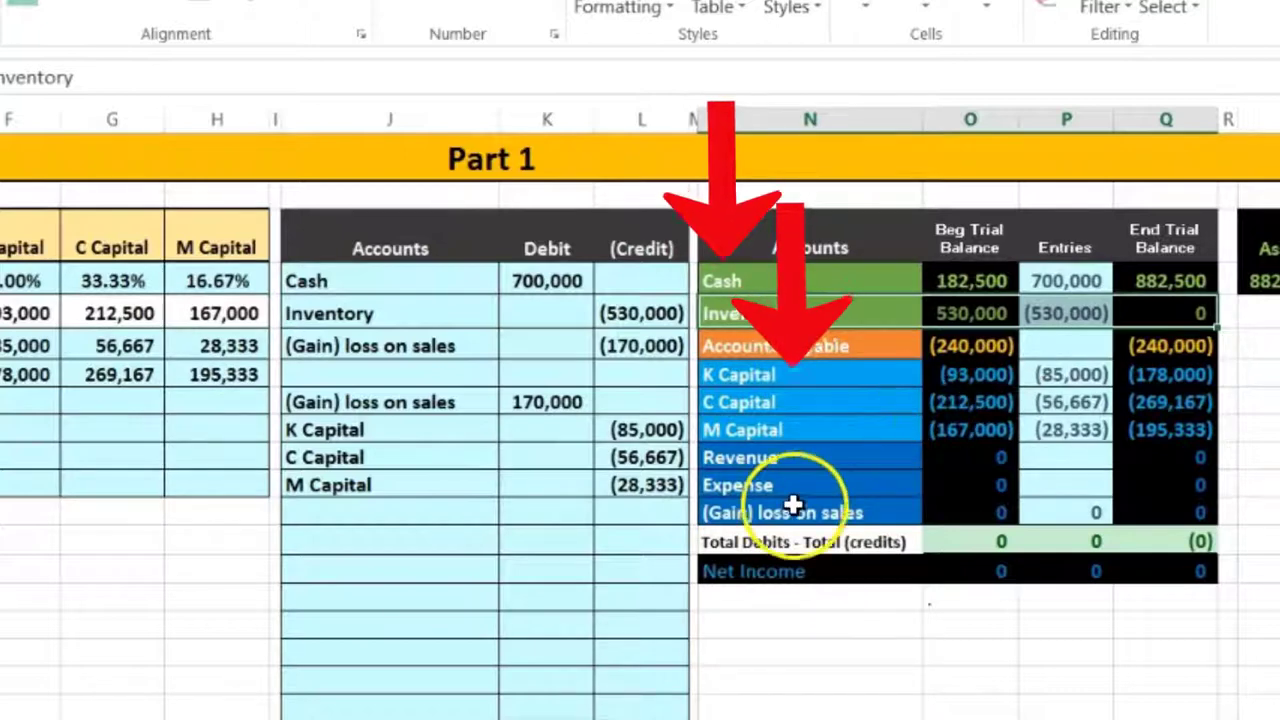
click(817, 346)
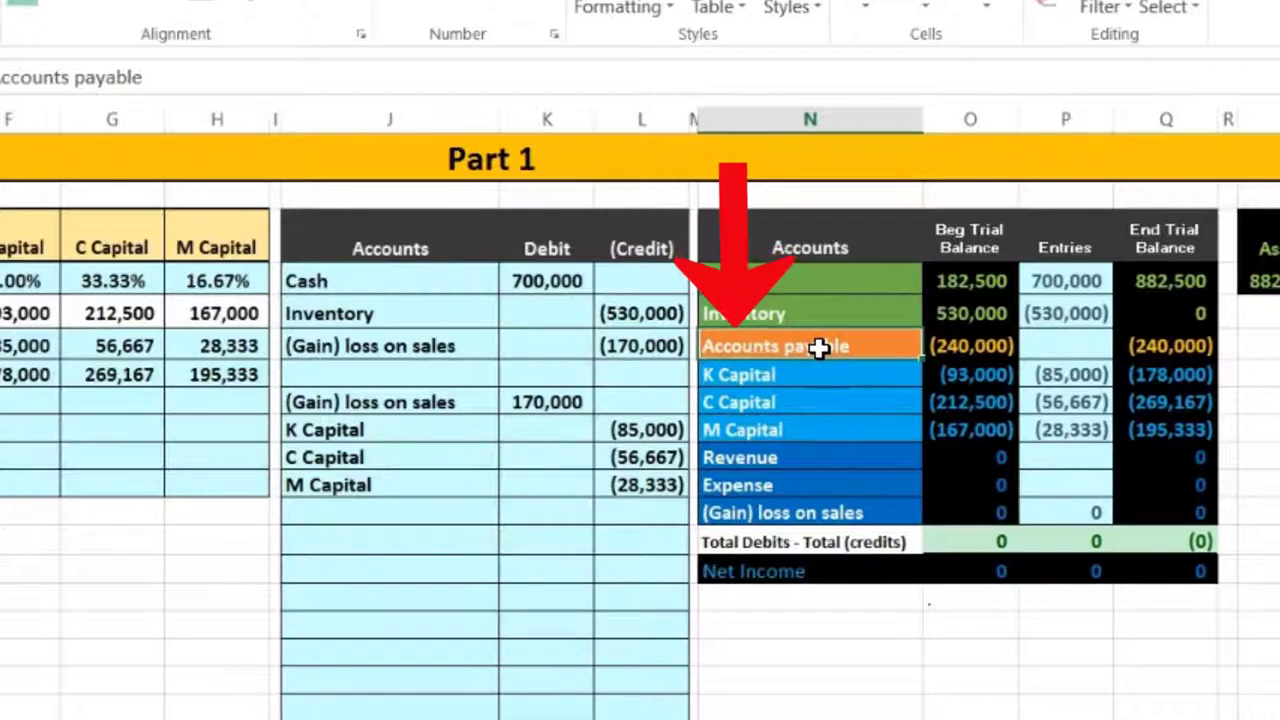
Enter -240000 under Accounts Payable in the Pay off accounts liabilities row of the liquidation worksheet (E8)
click(65, 422)
key(ctrl+Left)
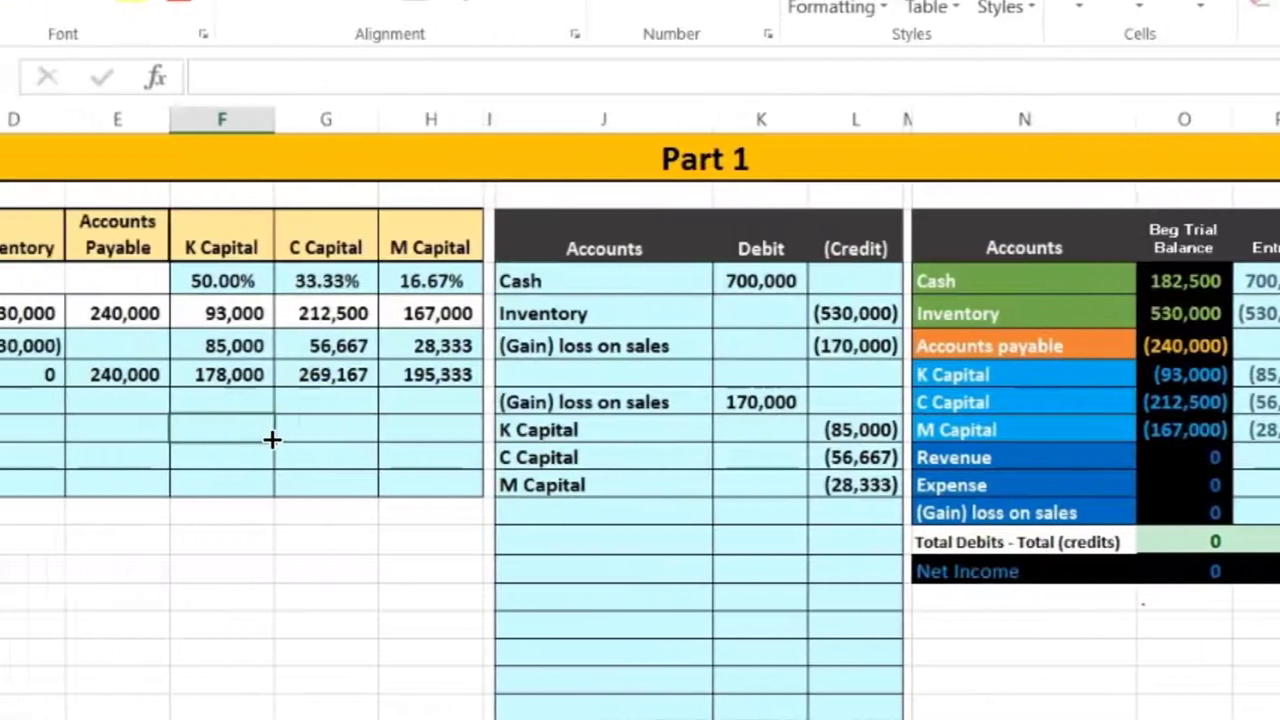
key(Up)
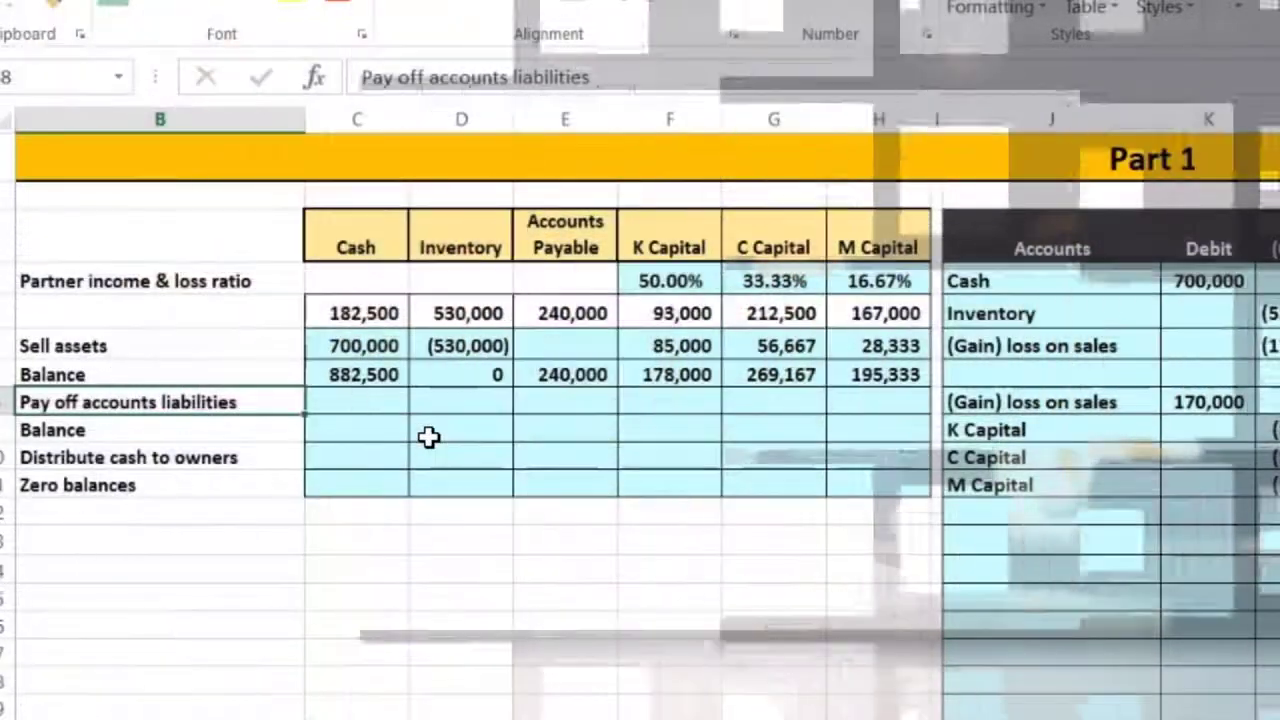
key(Right)
key(Right)
key(Right)
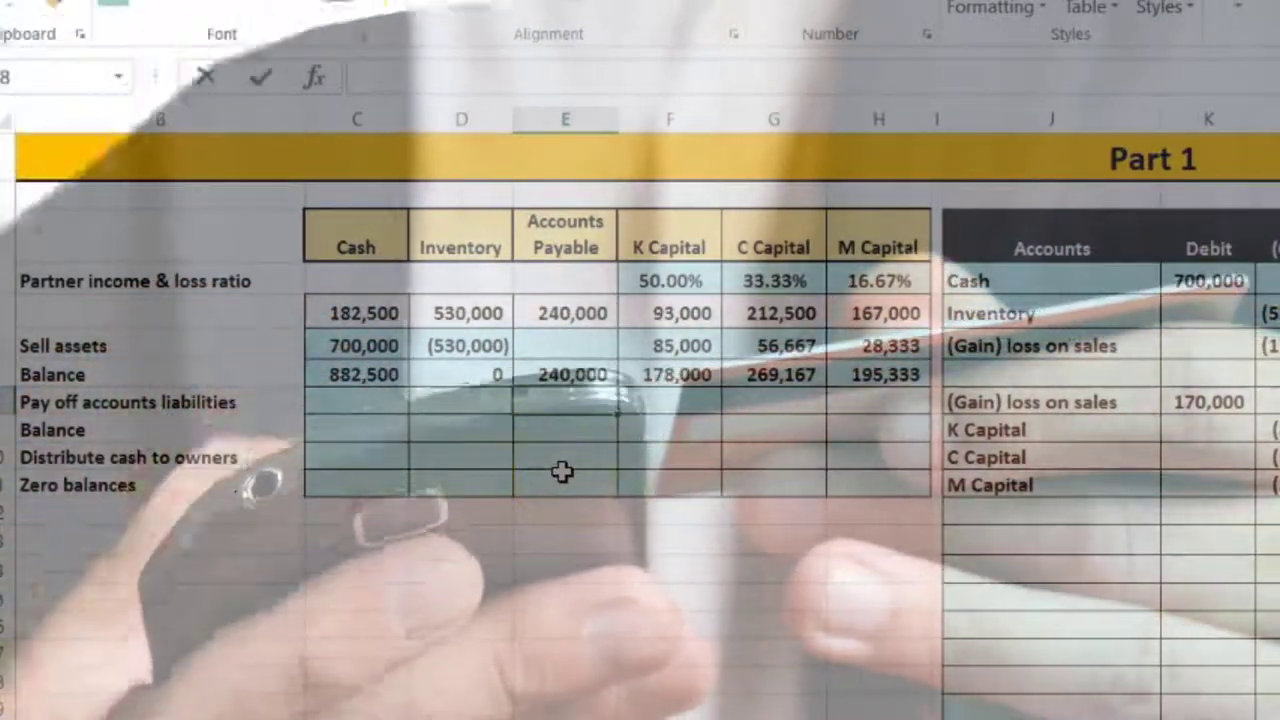
text(-240000)
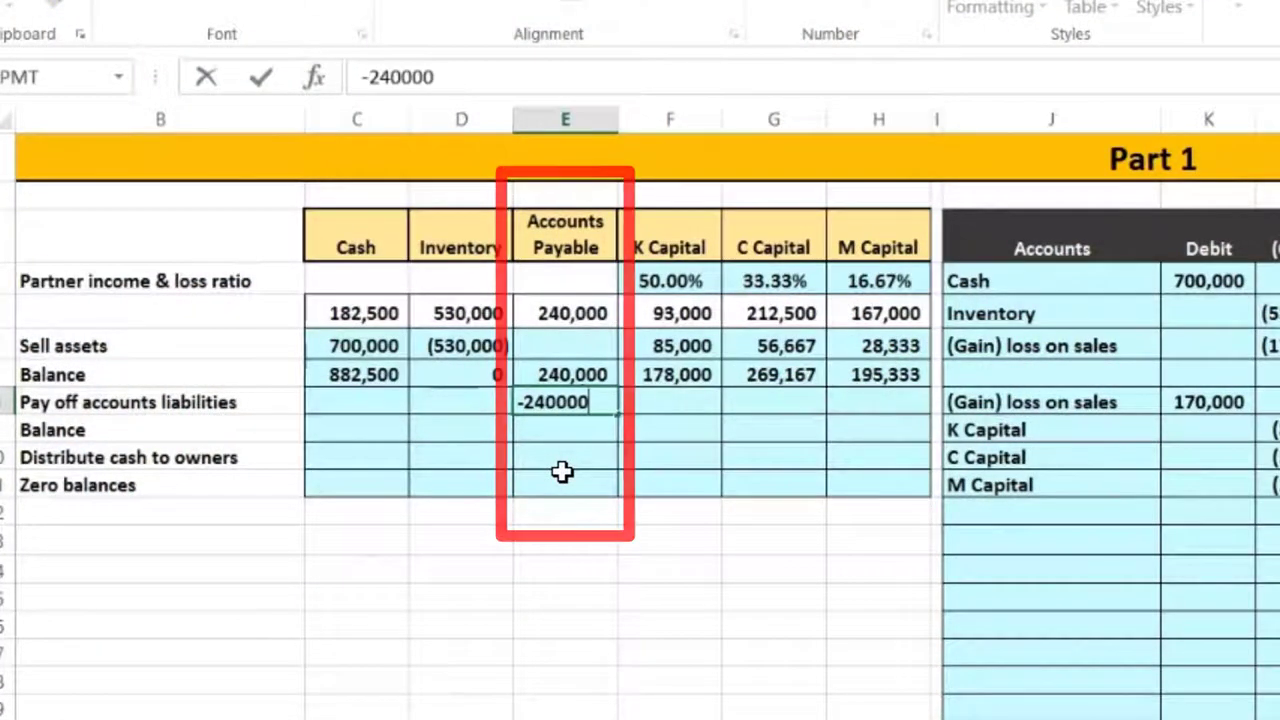
key(Return)
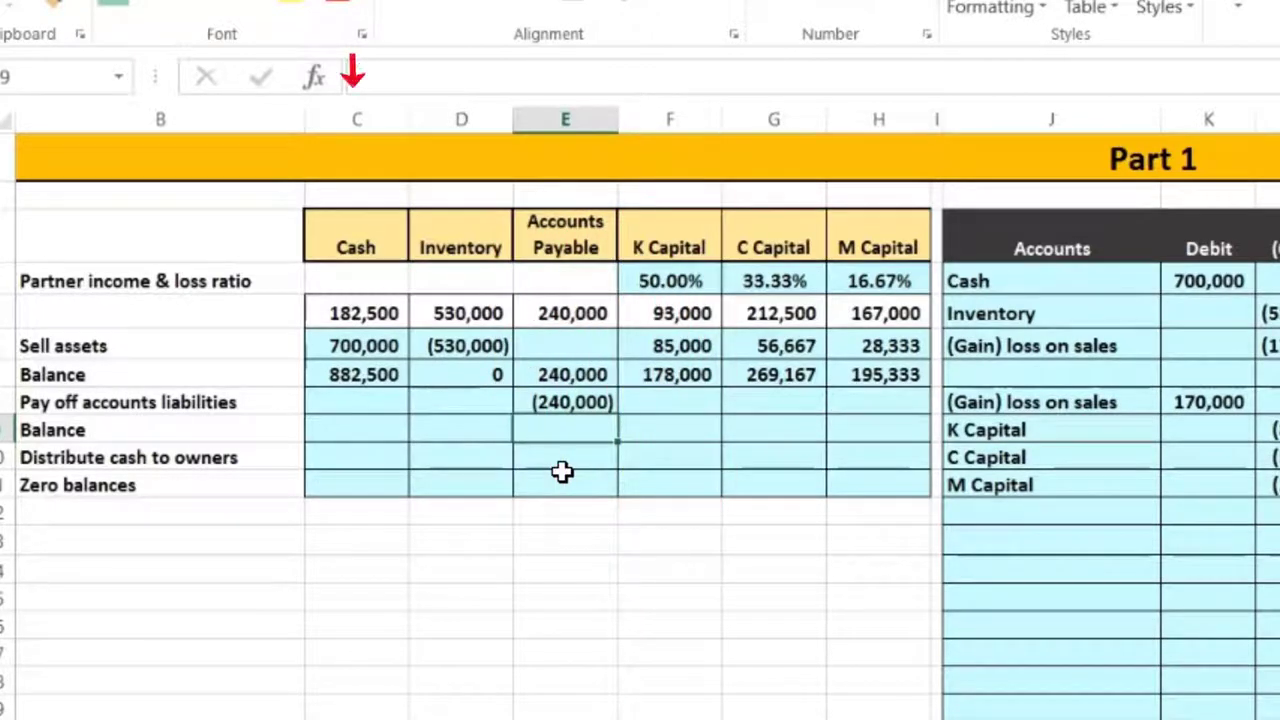
Enter -240000 under Cash in the Pay off accounts liabilities row (C8)
key(Left)
key(Left)
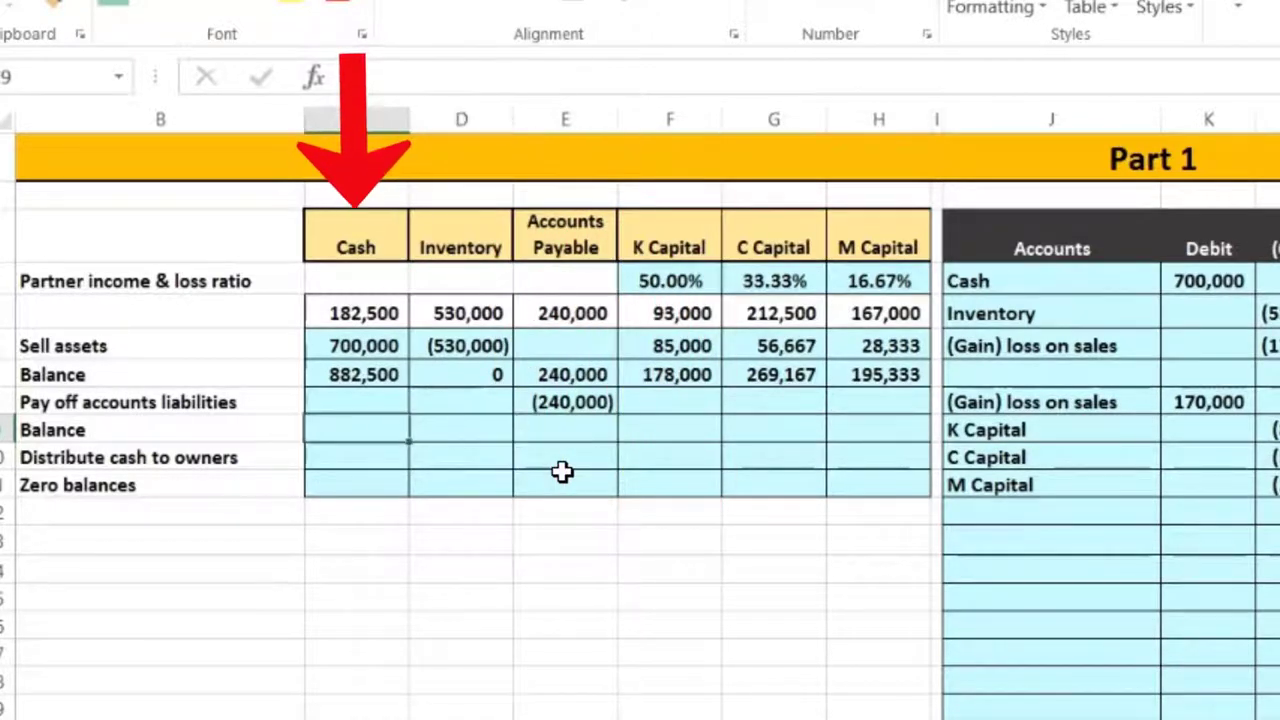
key(Up)
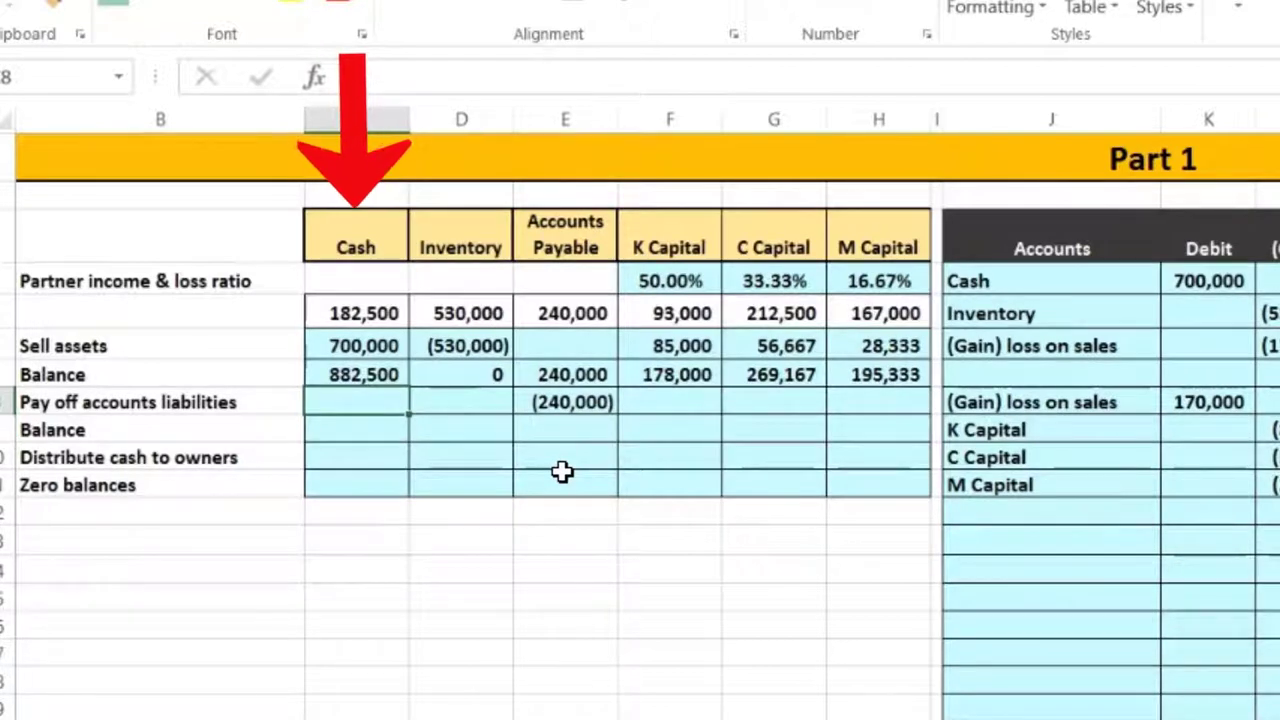
text(-24)
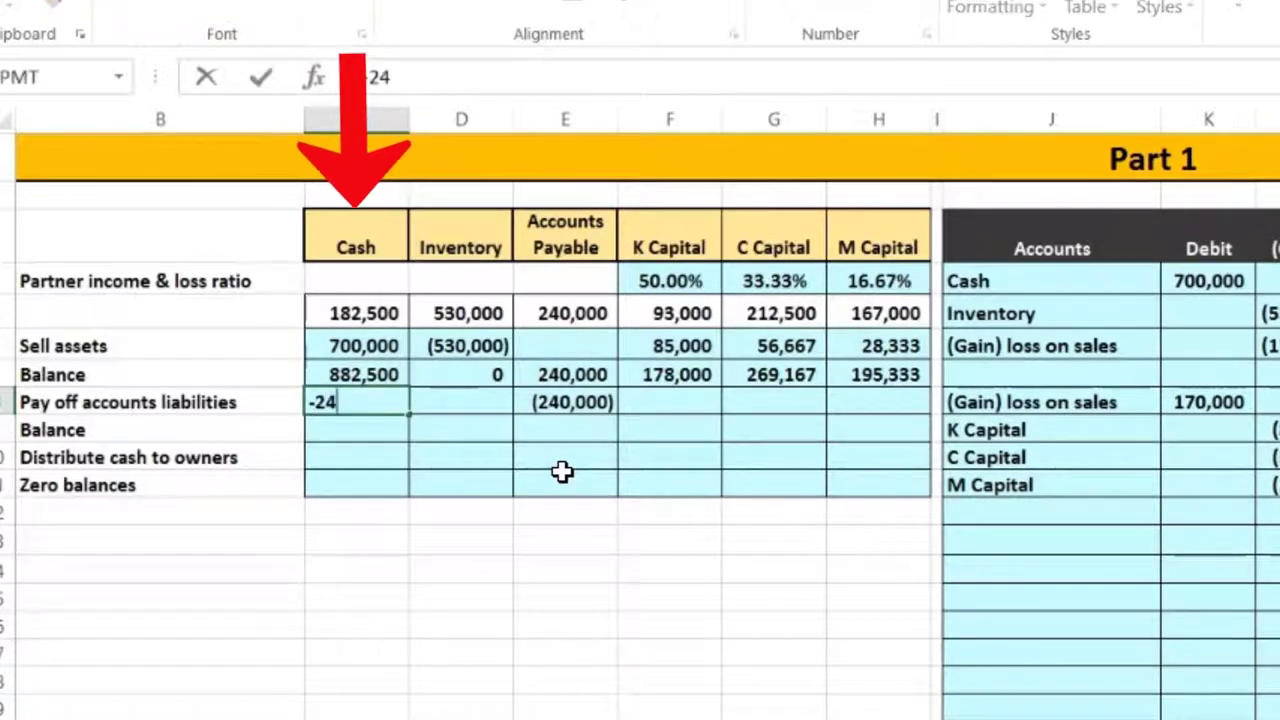
text(0000)
key(Return)
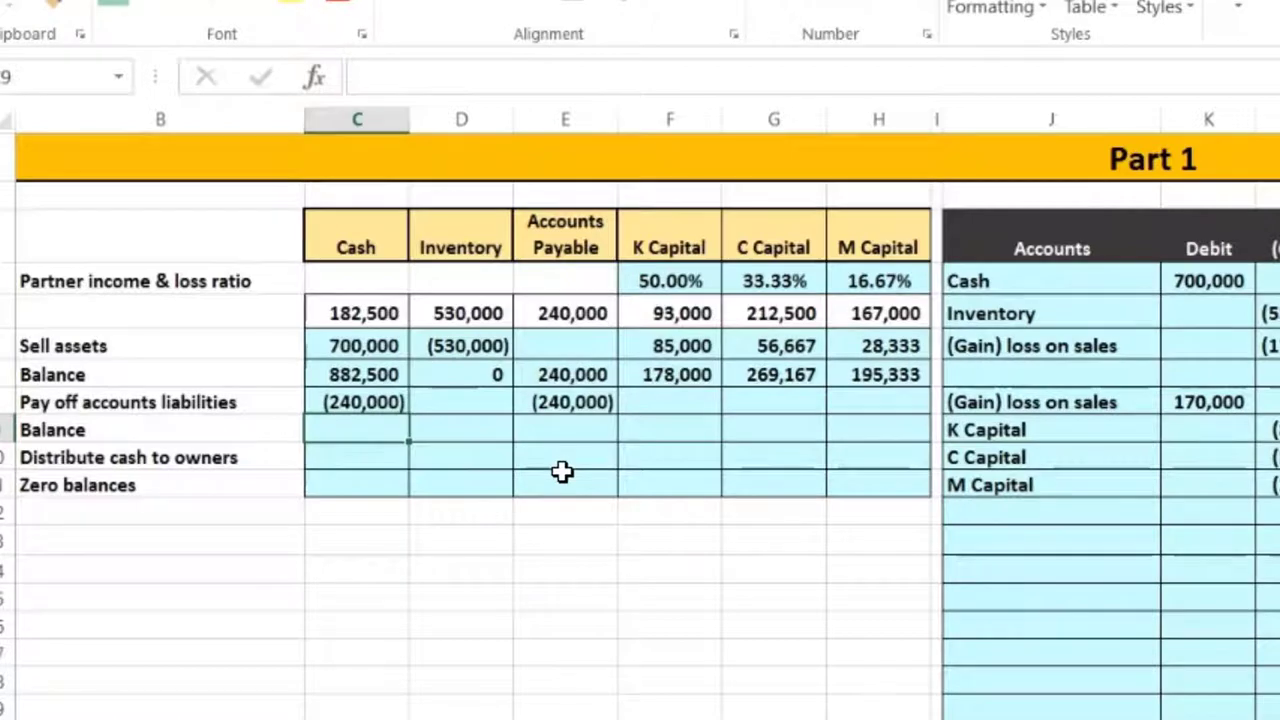
Review the opening, Sell assets, Balance and Pay off accounts liabilities rows of the liquidation worksheet before computing the second Balance row
click(170, 378)
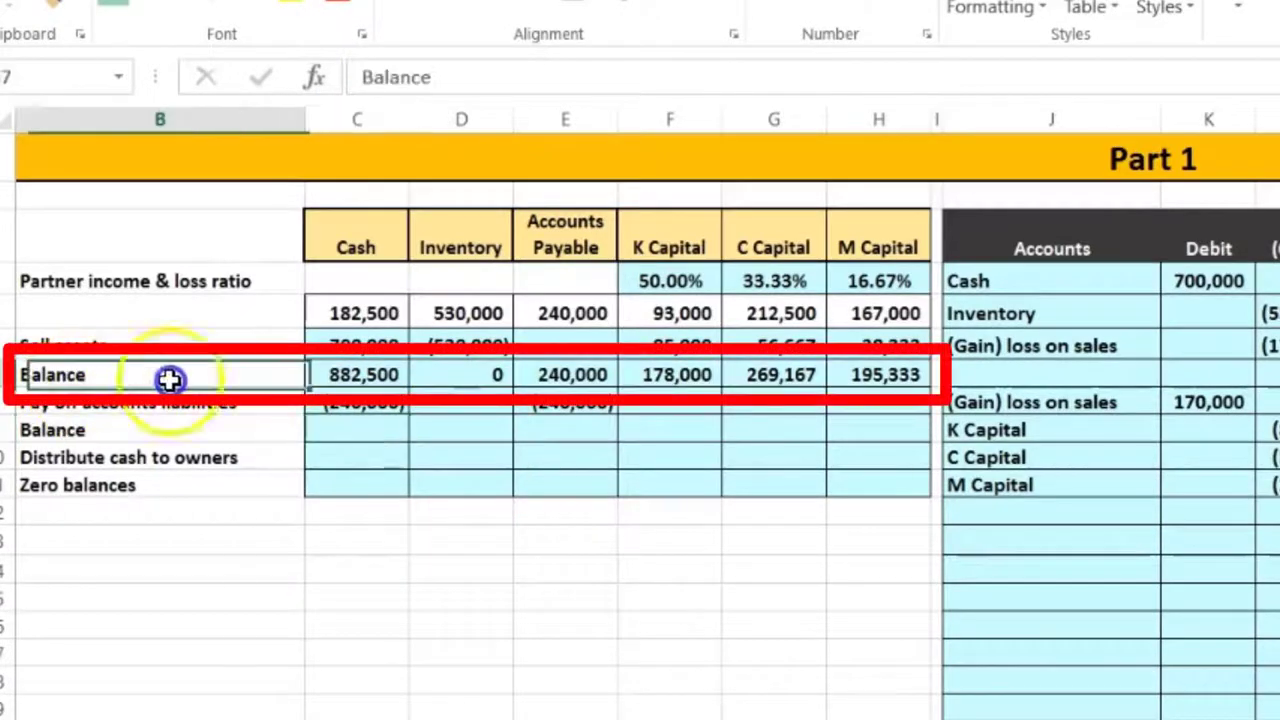
drag(170, 378, 884, 383)
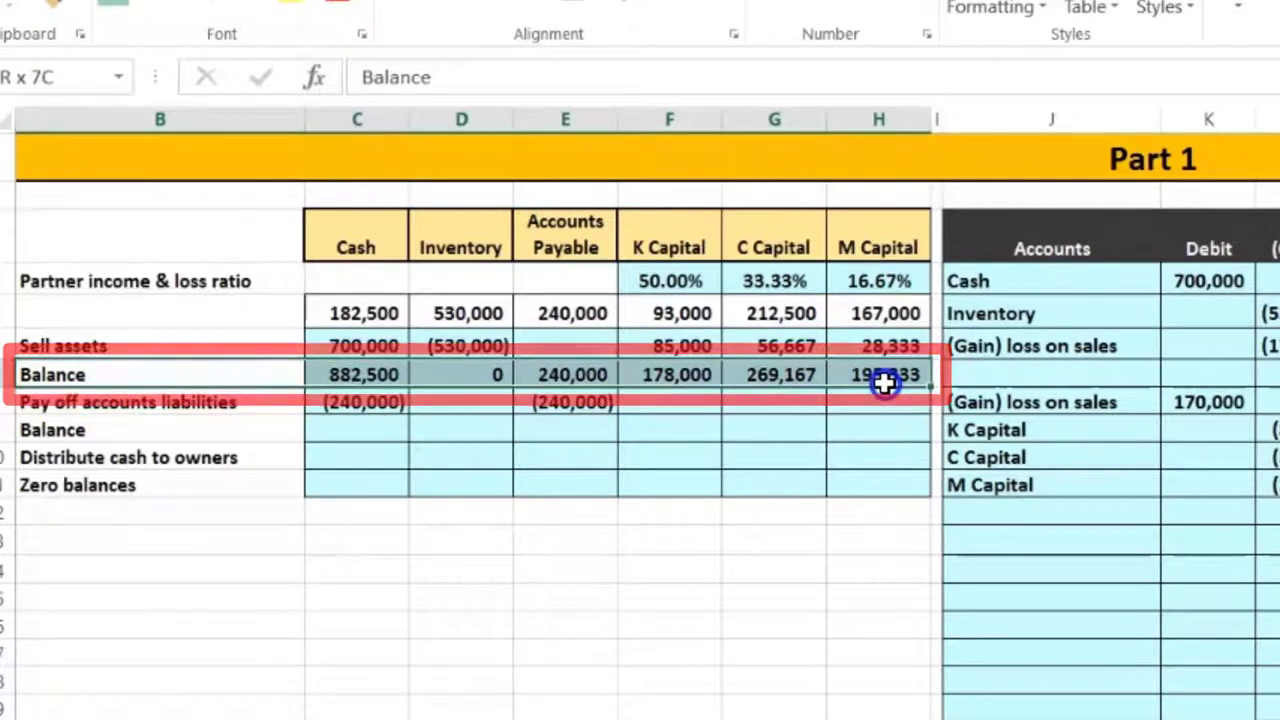
drag(230, 350, 840, 320)
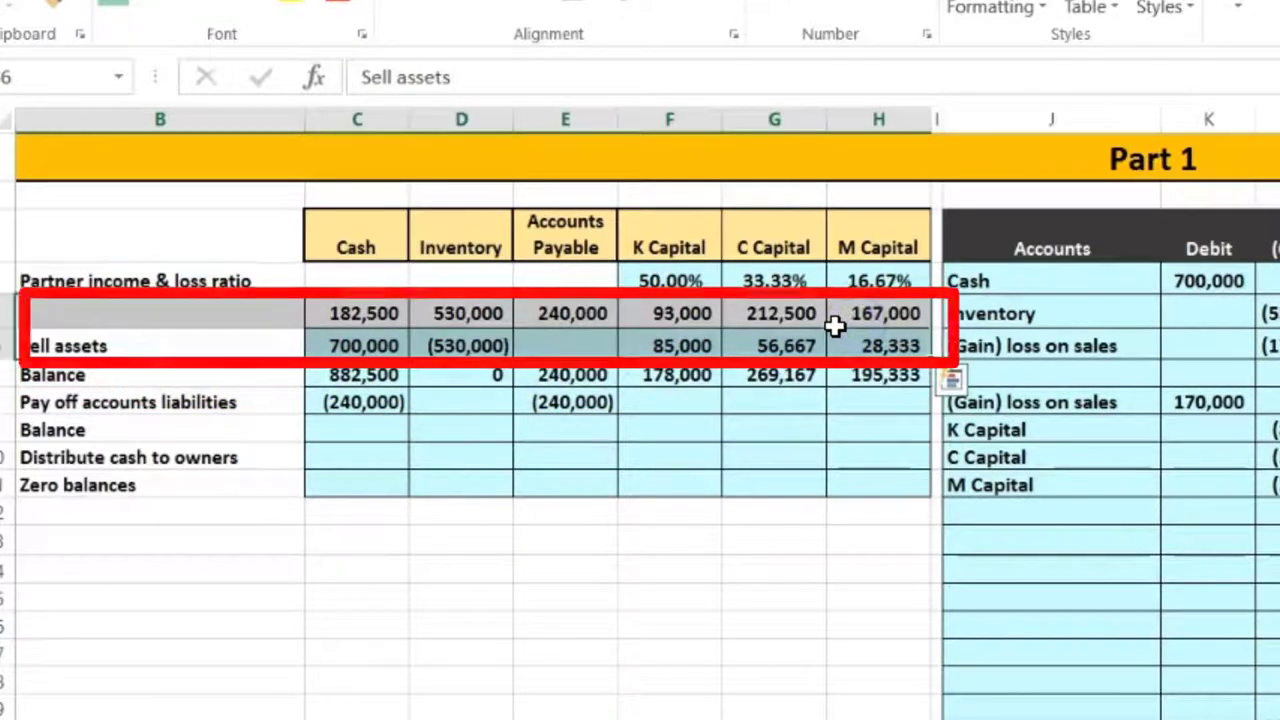
drag(128, 375, 855, 370)
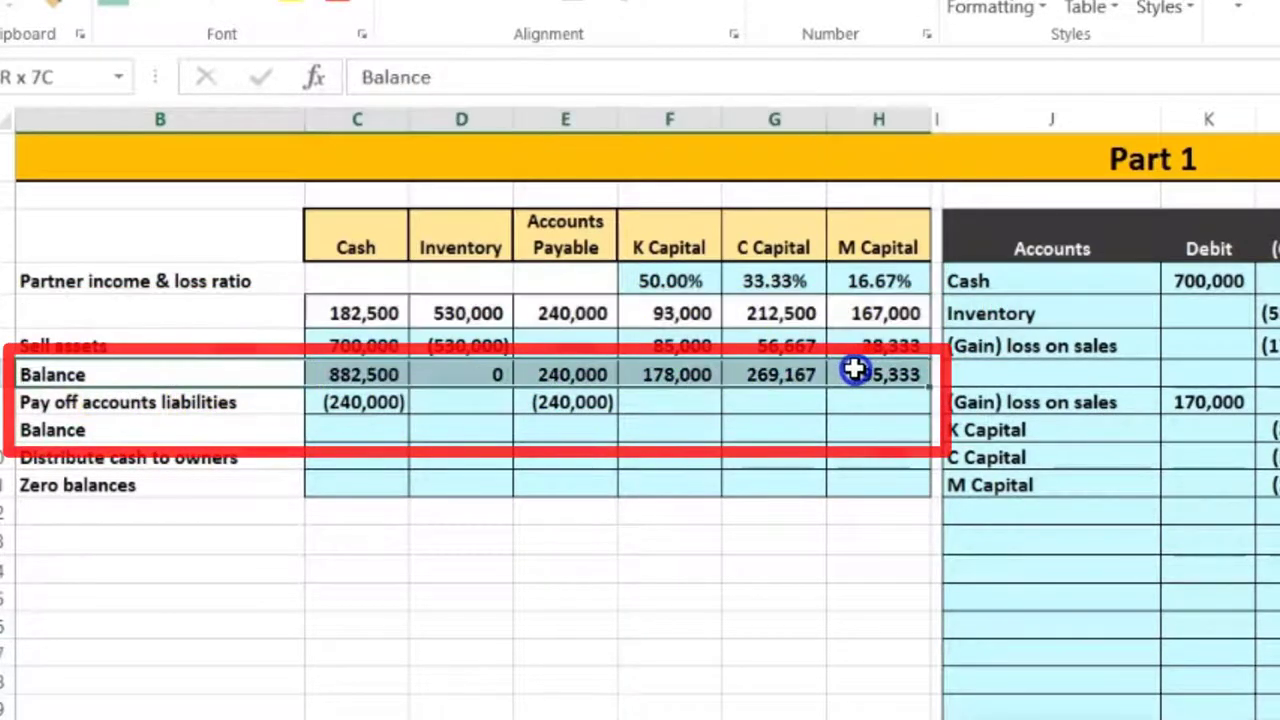
drag(211, 400, 851, 400)
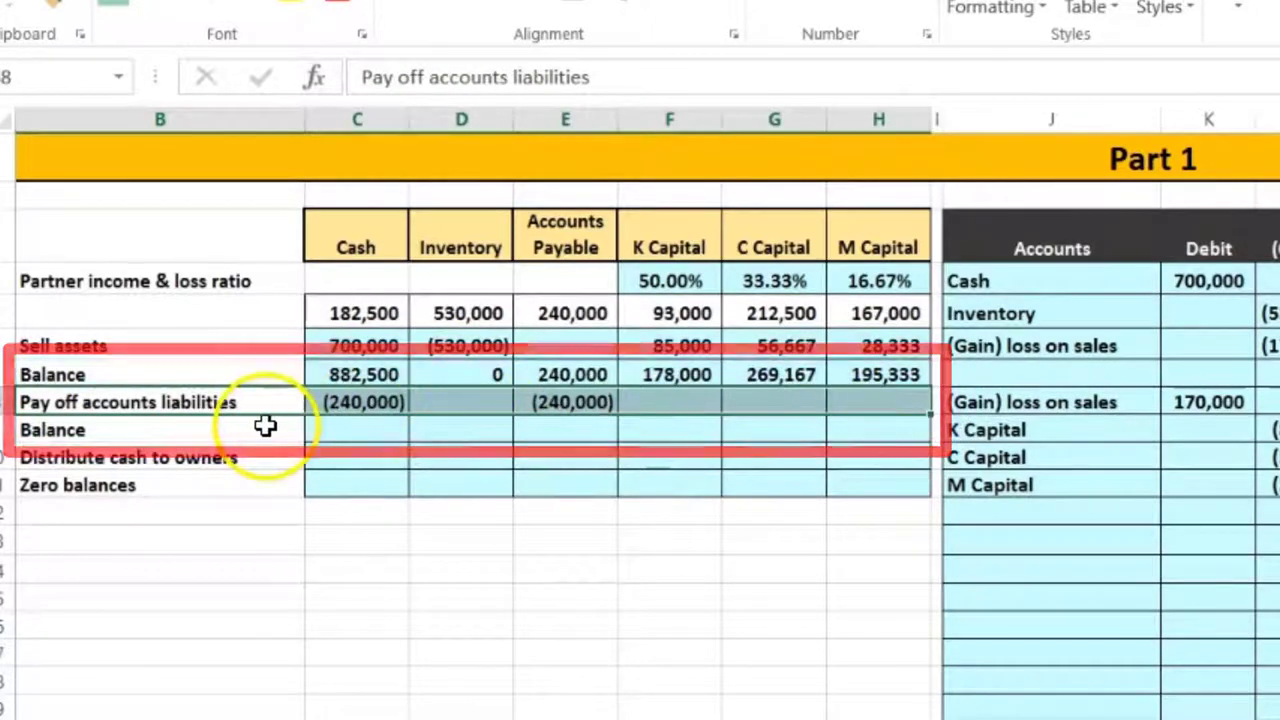
drag(265, 427, 854, 434)
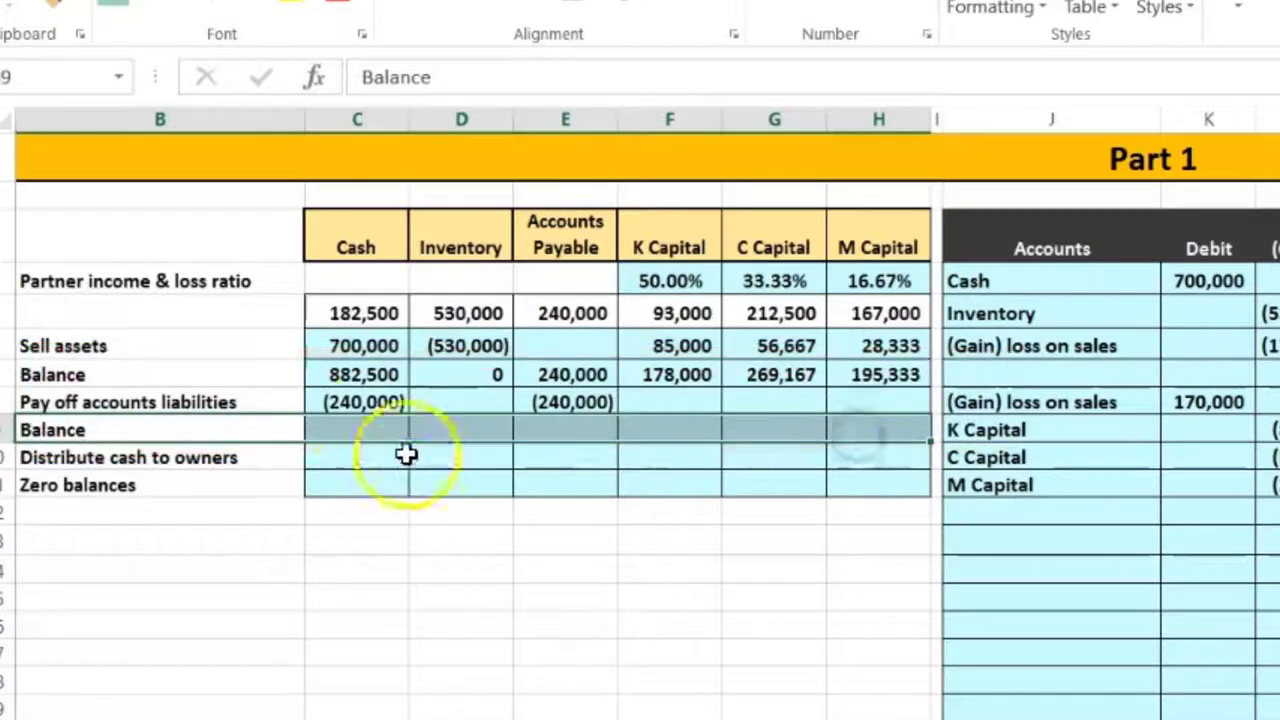
click(363, 420)
mouse_move(130, 427)
mouse_down()
mouse_move(114, 426)
mouse_move(800, 431)
mouse_move(869, 420)
mouse_up()
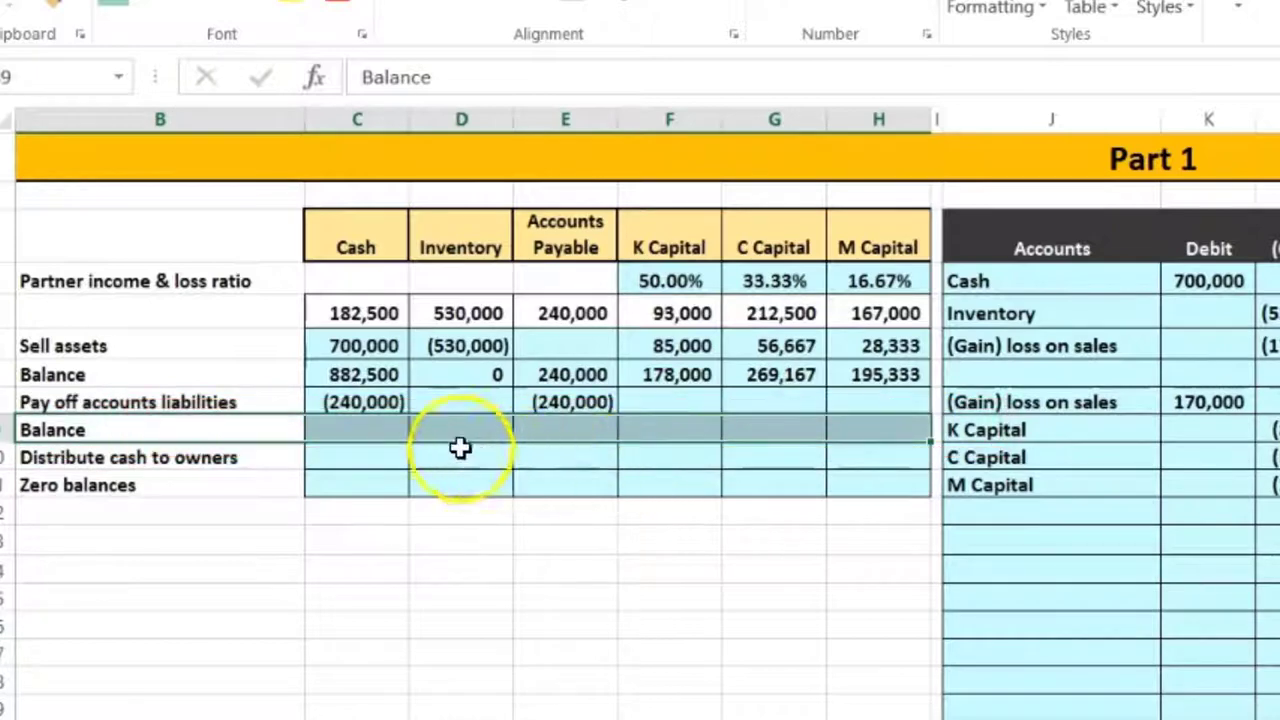
Compute the Cash balance after paying liabilities with =C7+C8 in C9
click(384, 426)
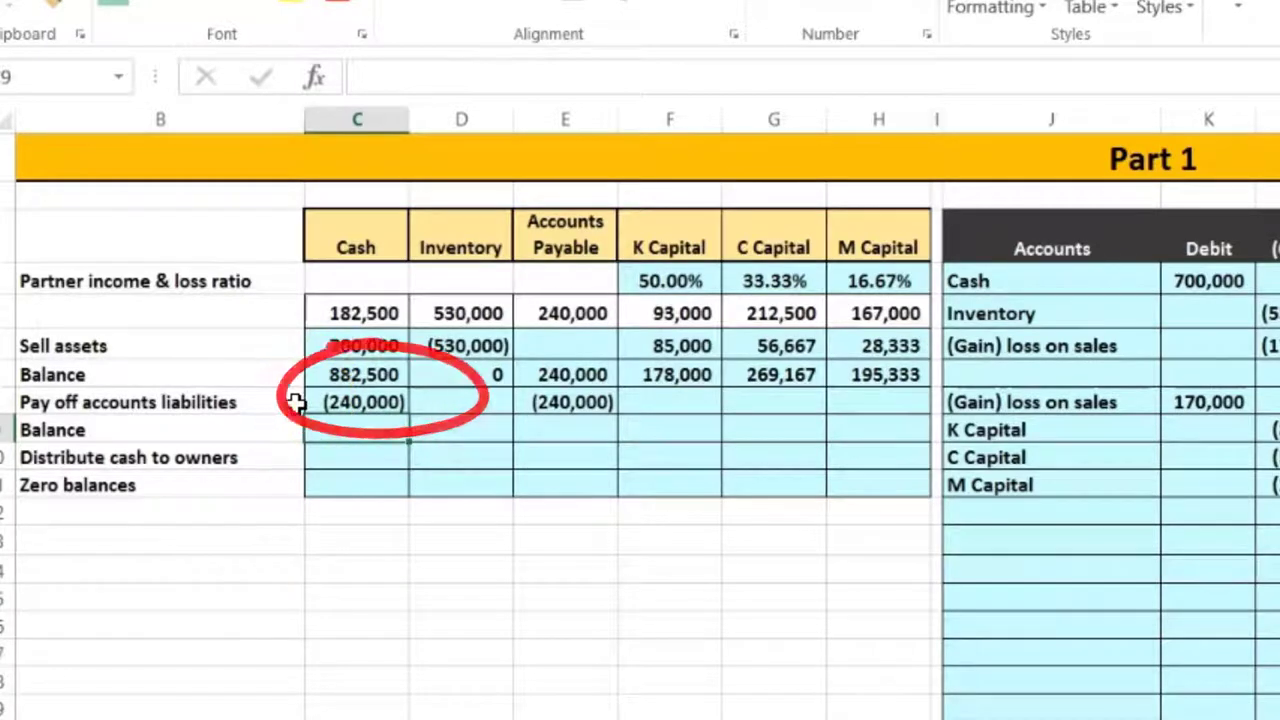
text(=)
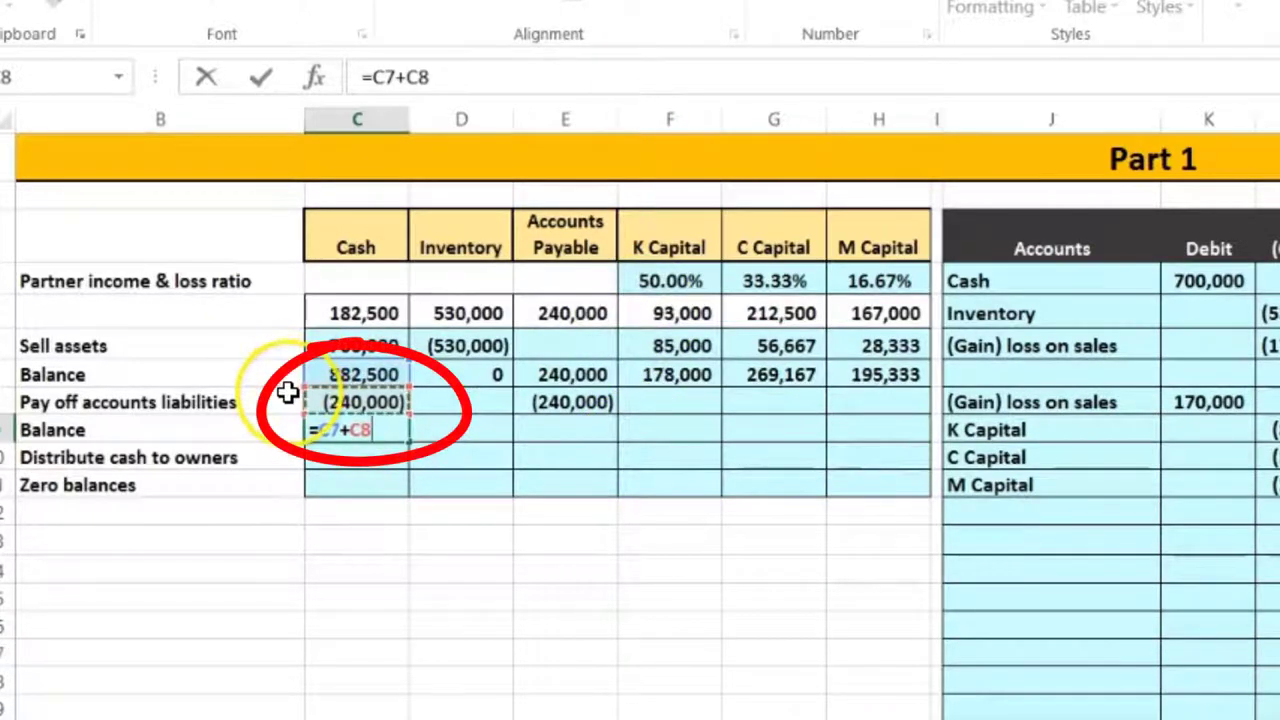
key(Return)
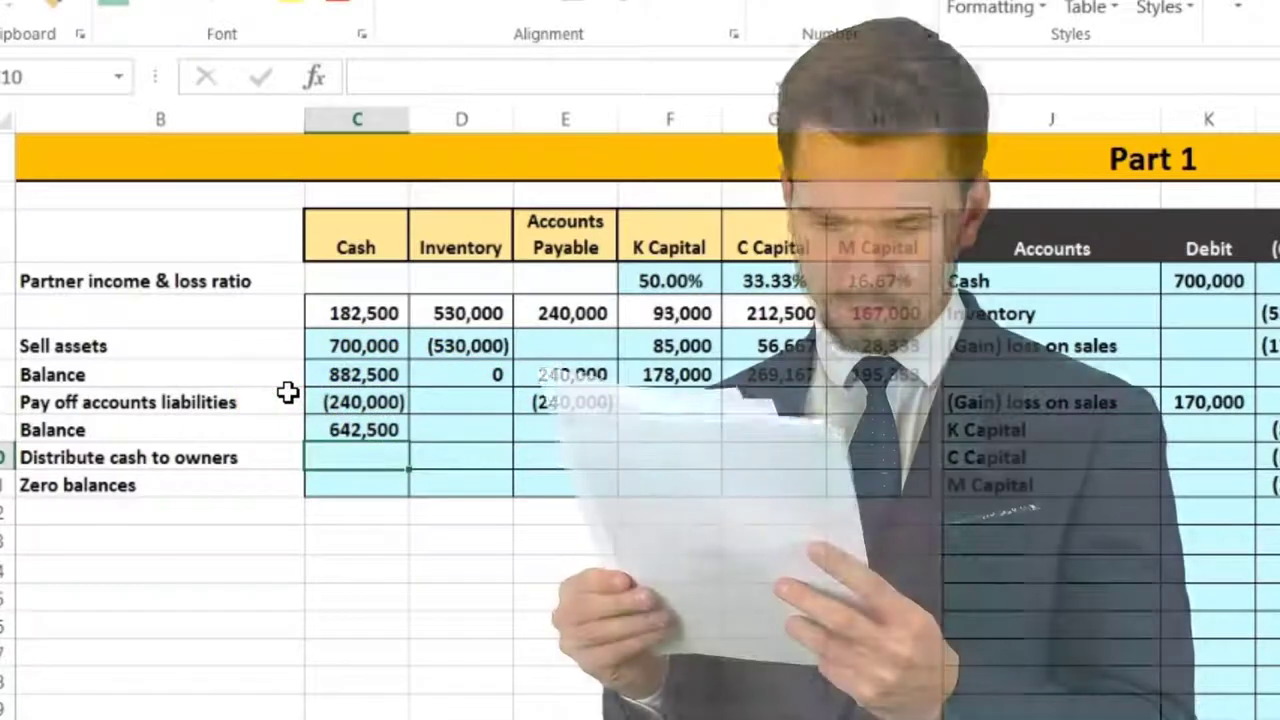
key(Up)
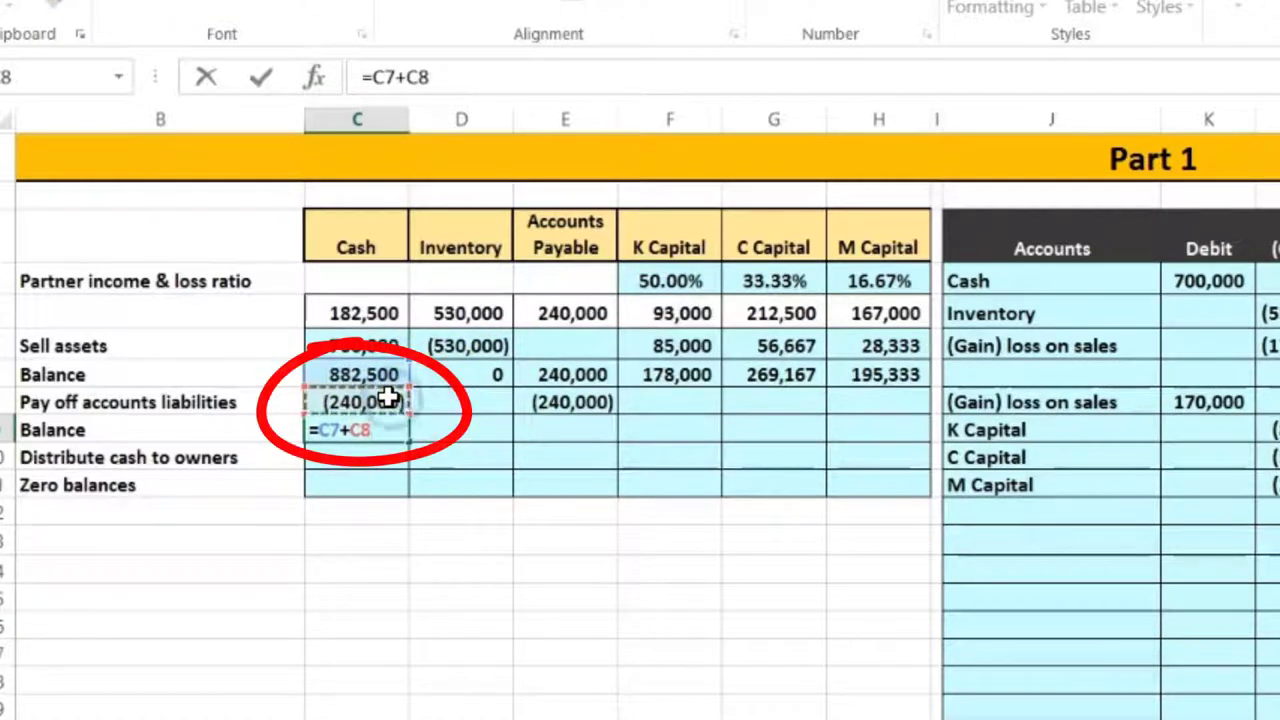
key(Return)
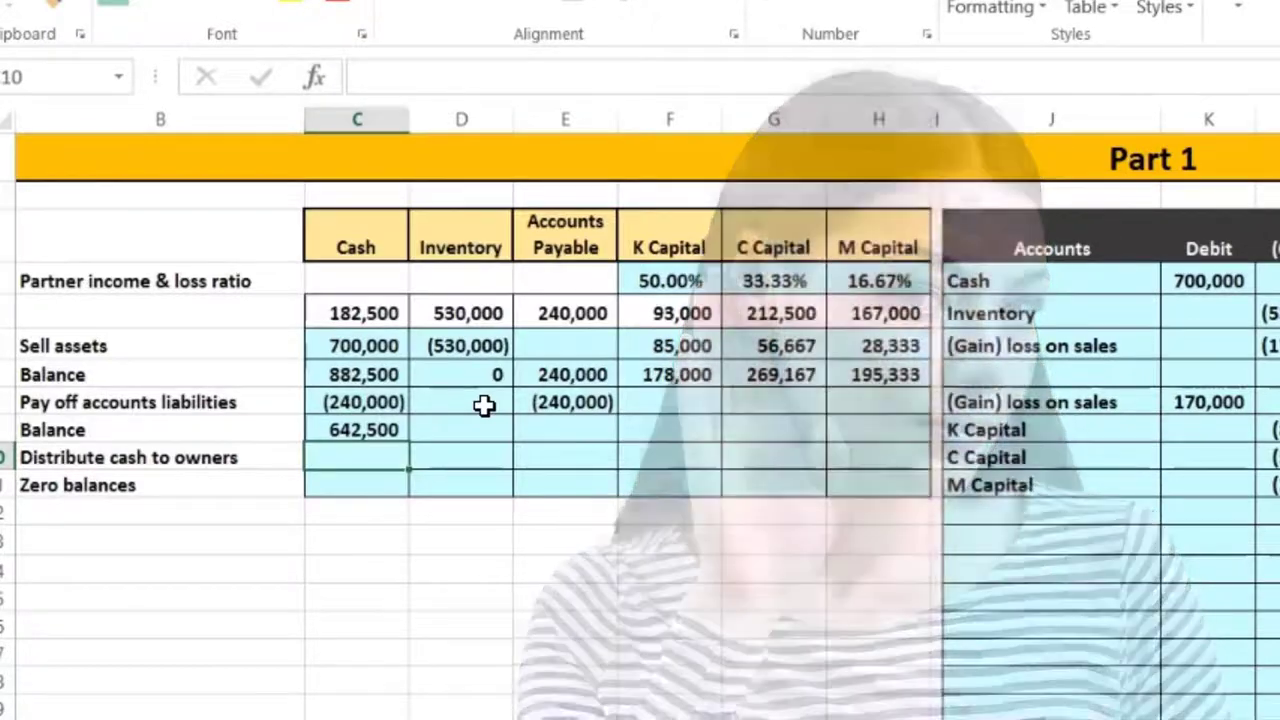
Compute the Accounts Payable balance after paying liabilities with +E7+E8 in E9
key(Up)
key(Right)
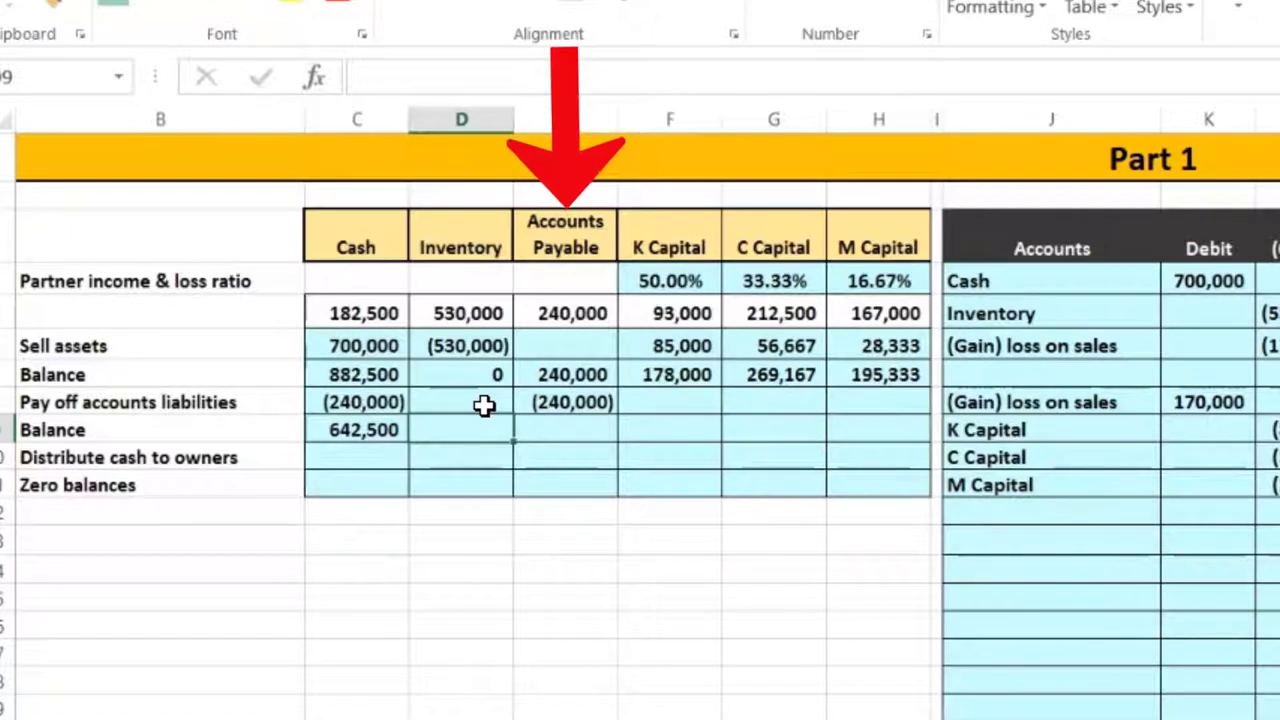
key(Right)
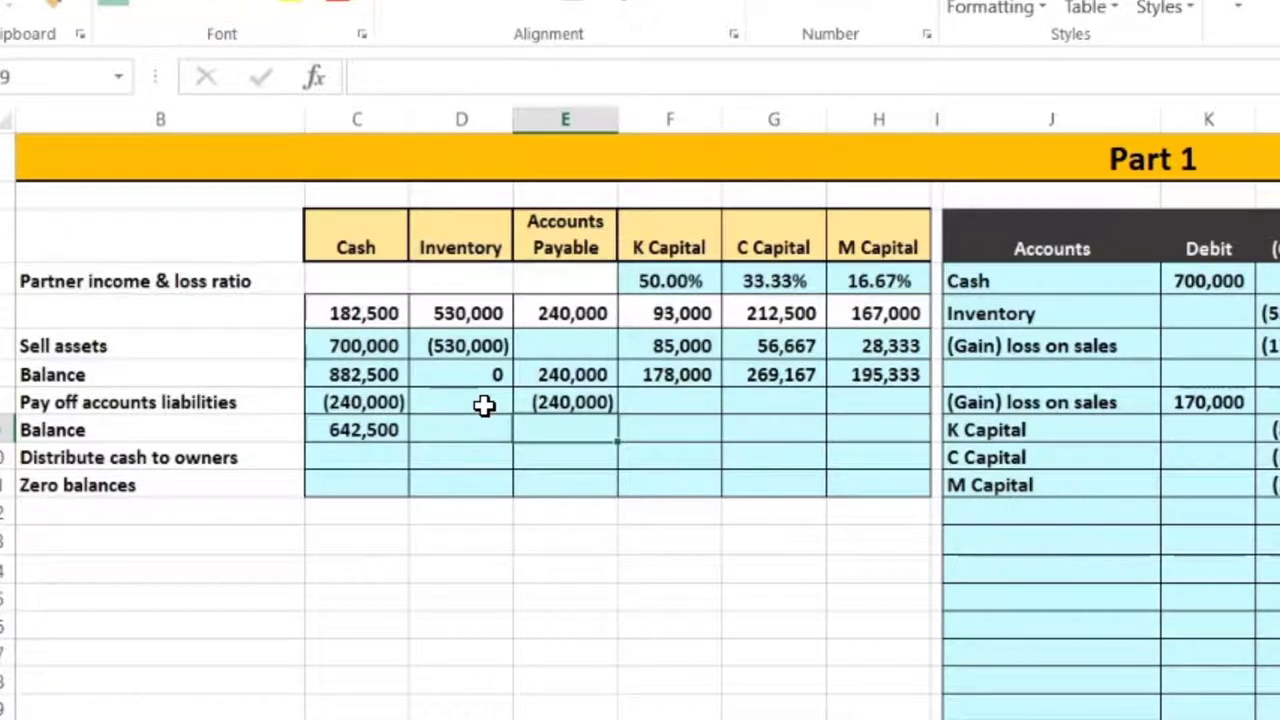
text(+)
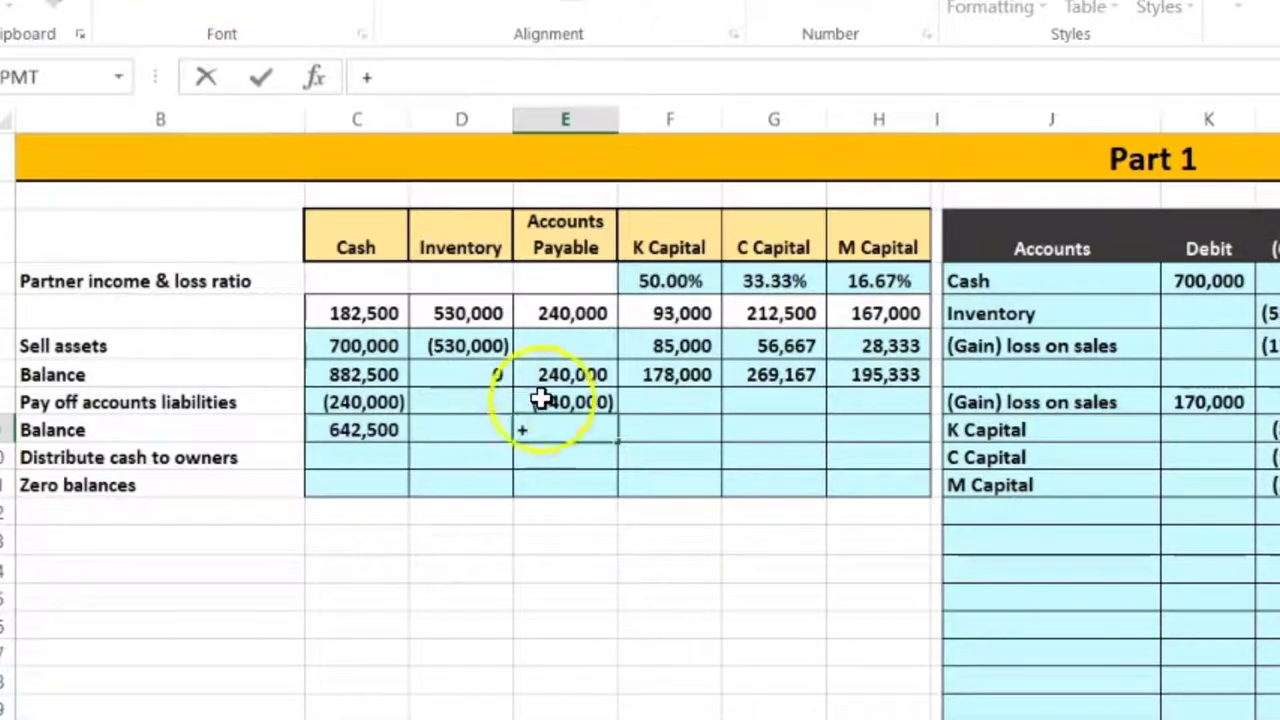
click(562, 372)
text(+)
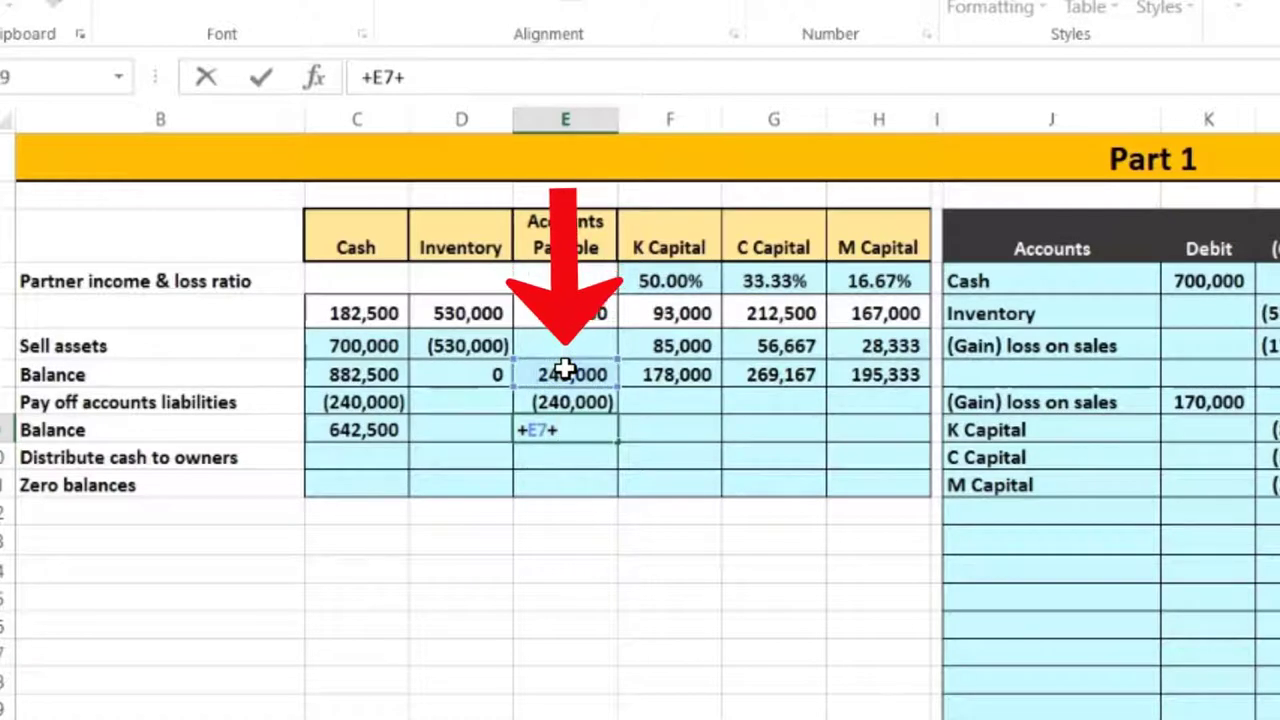
click(571, 401)
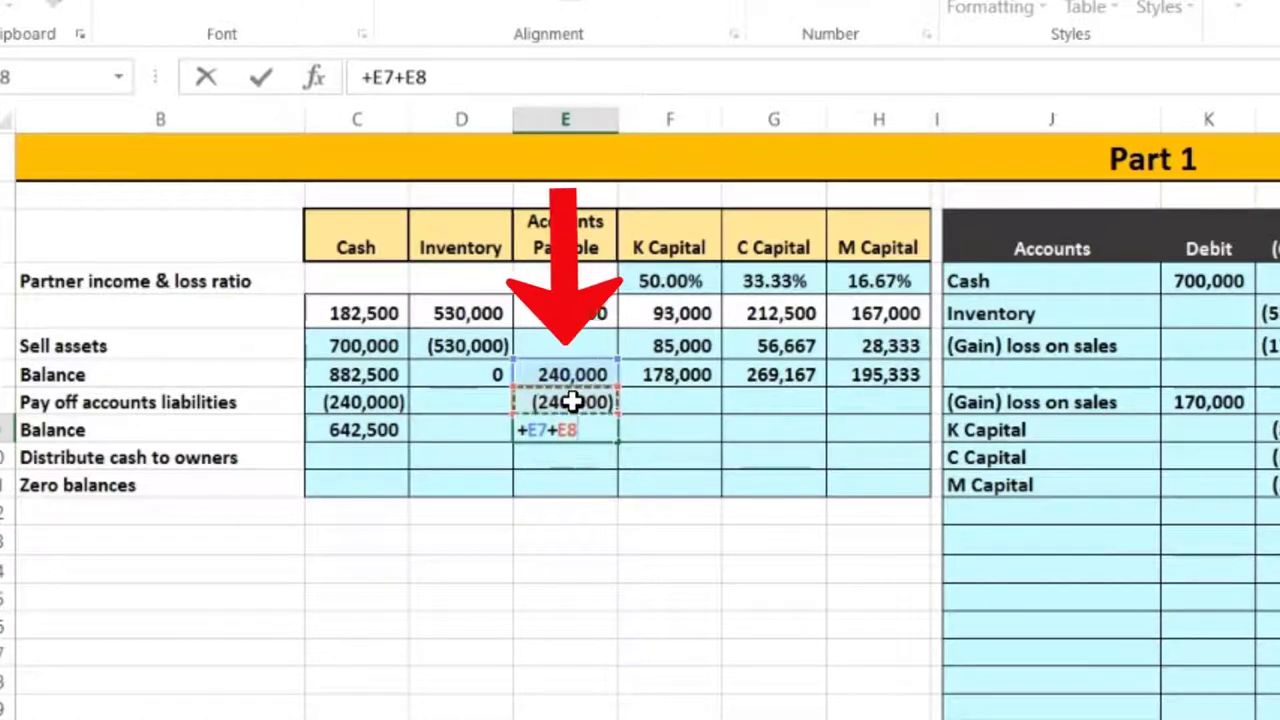
key(Return)
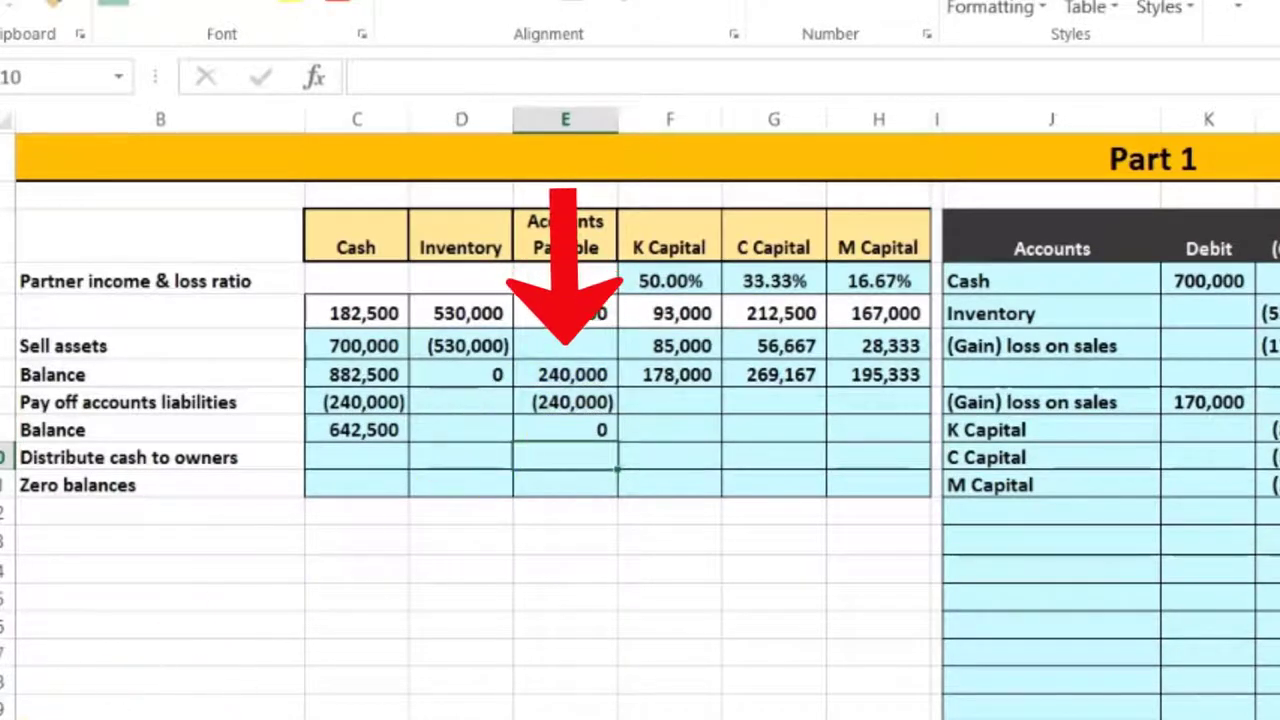
Carry the K Capital and C Capital balances into the second Balance row with +F7 in F9 and +G7 in G9
click(661, 430)
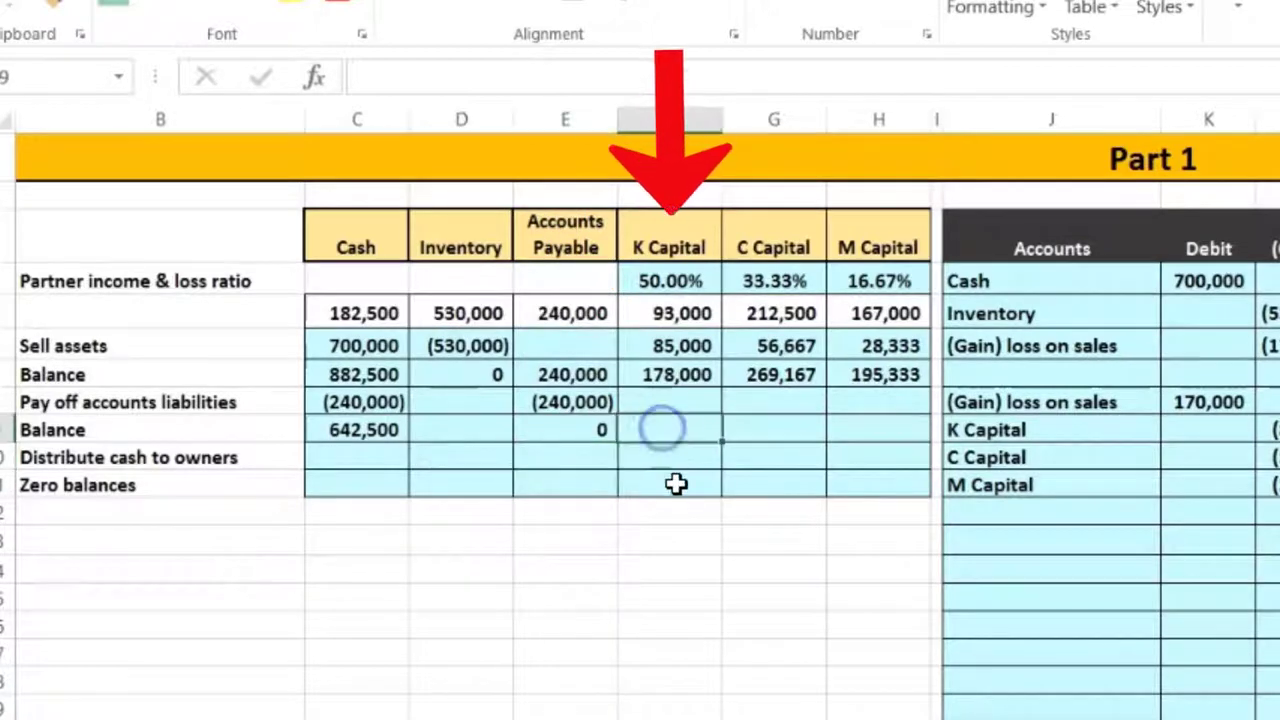
text(+)
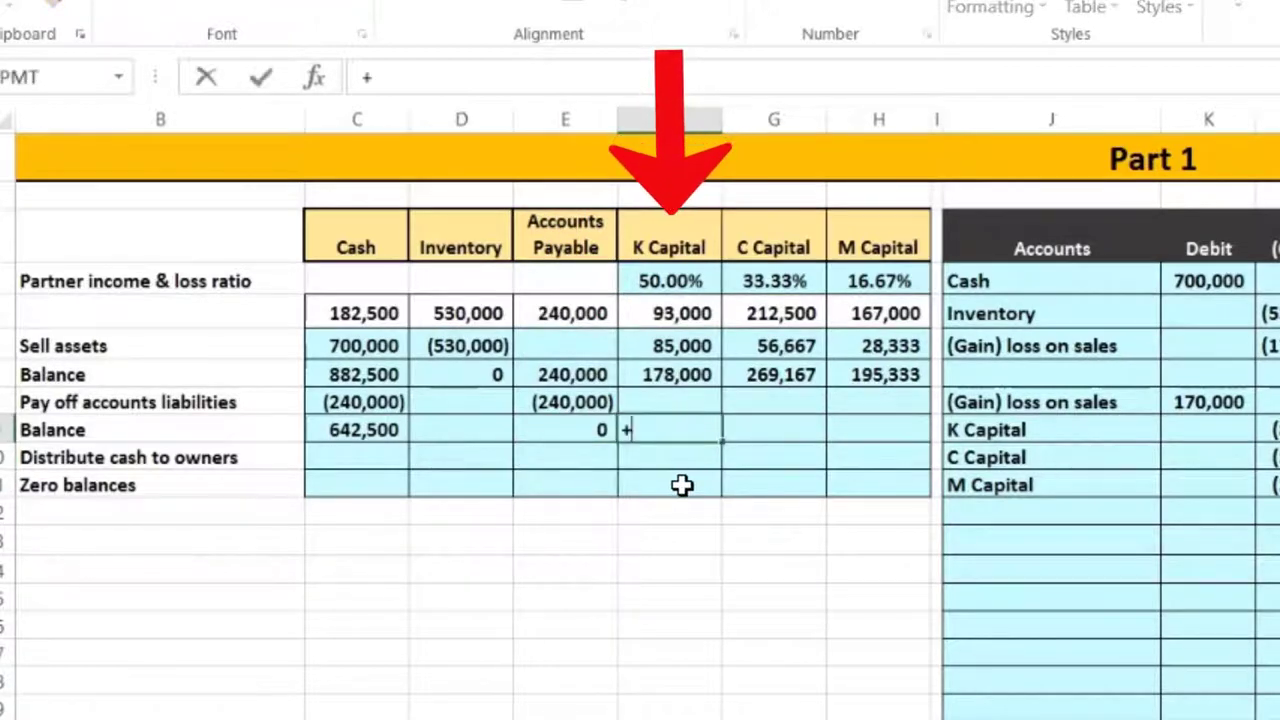
key(Up)
key(Up)
key(Tab)
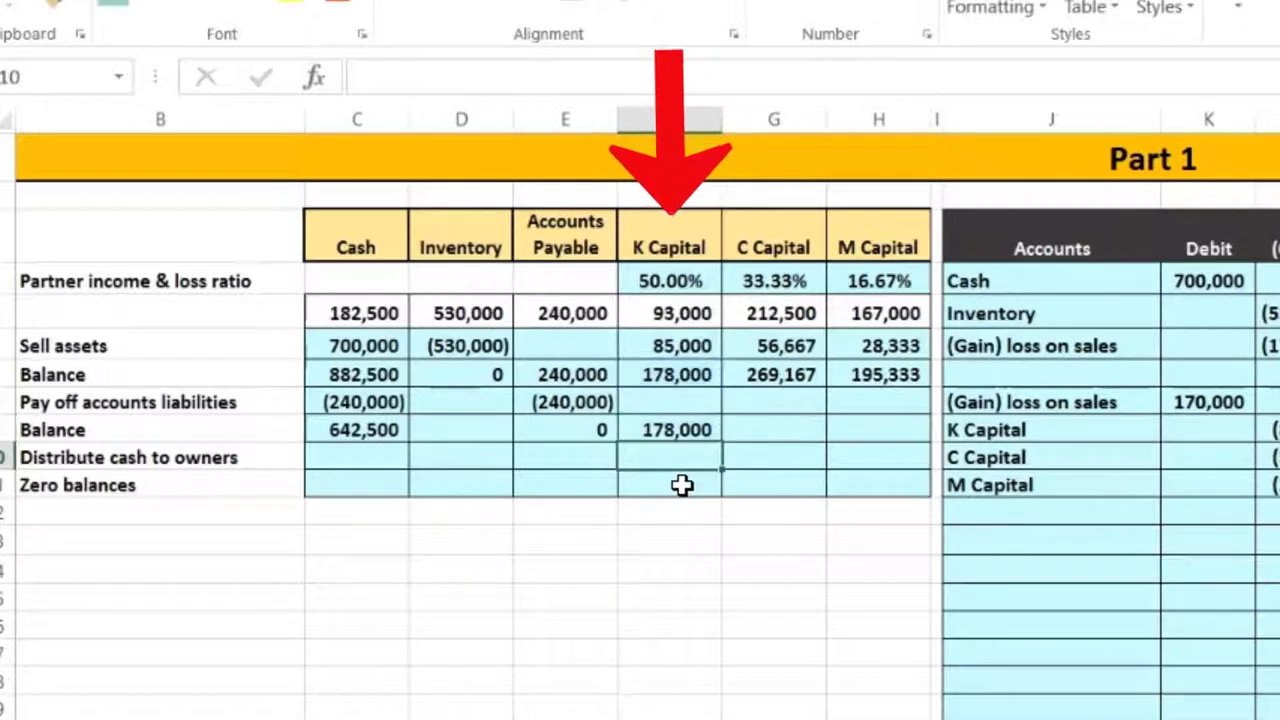
text(+)
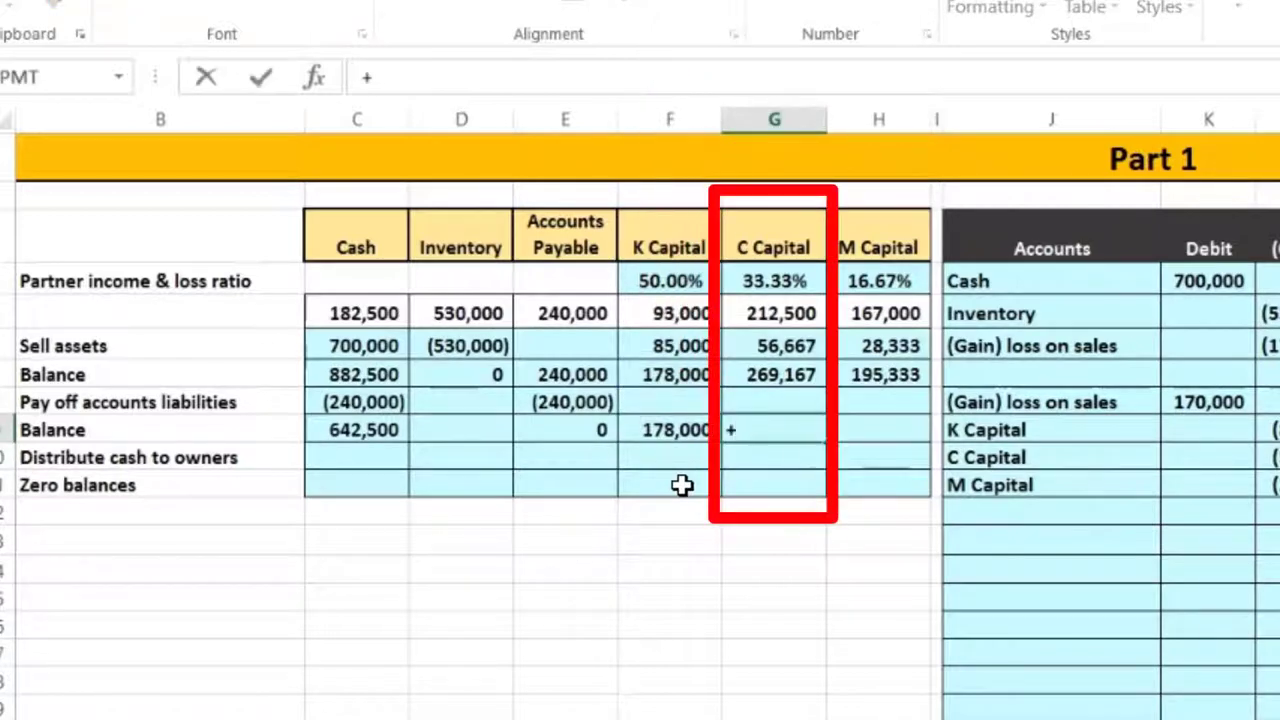
key(Up)
key(Up)
key(Return)
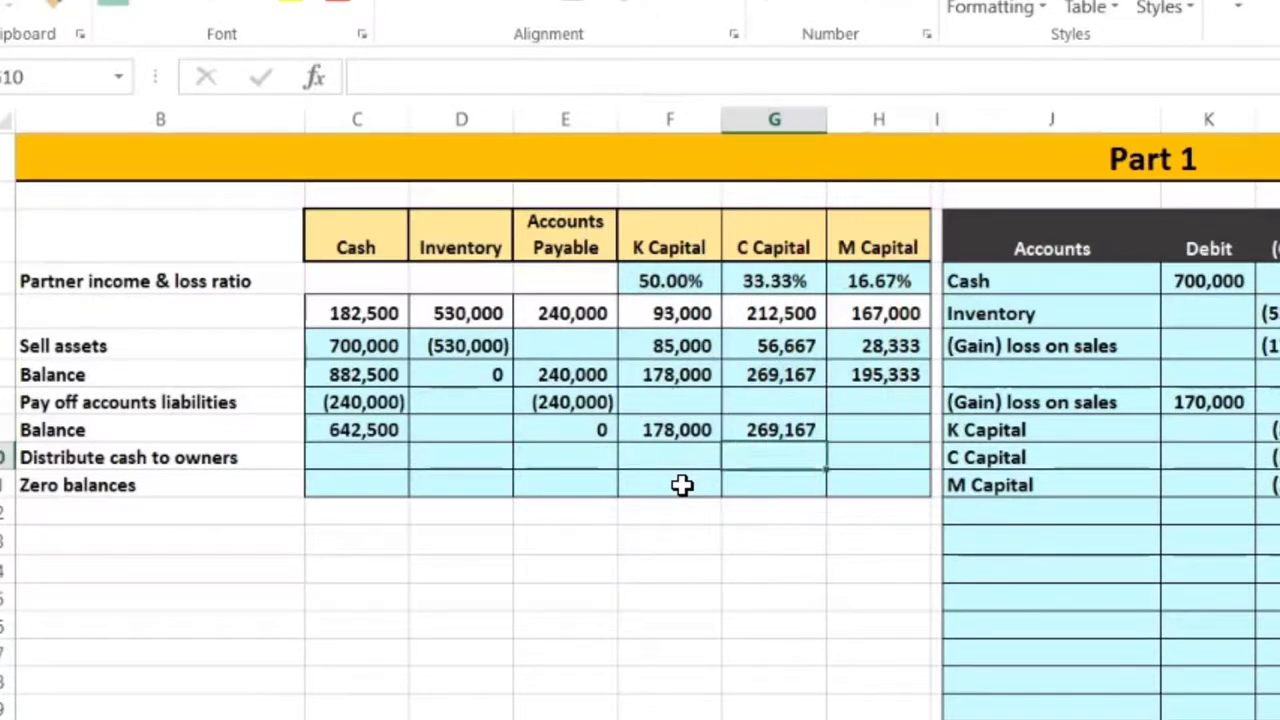
Carry the M Capital balance into the second Balance row with +H7 in H9
key(Up)
key(Right)
text(+)
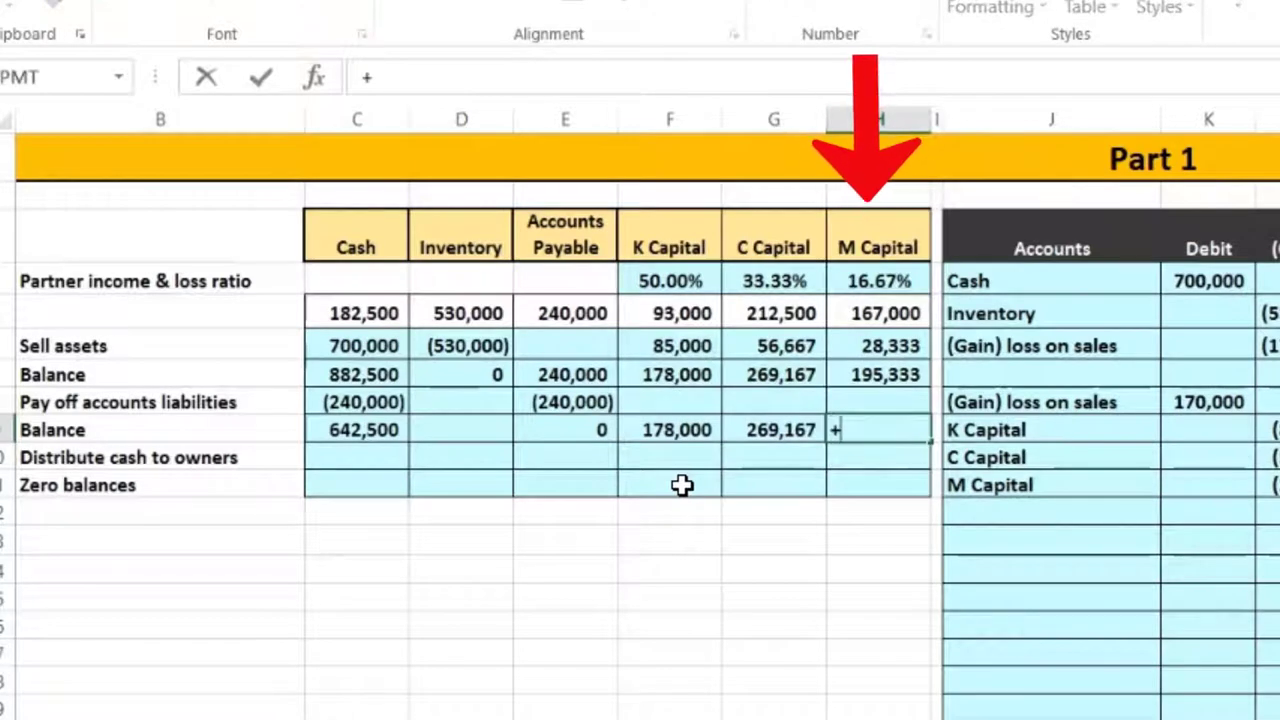
key(Up)
key(Up)
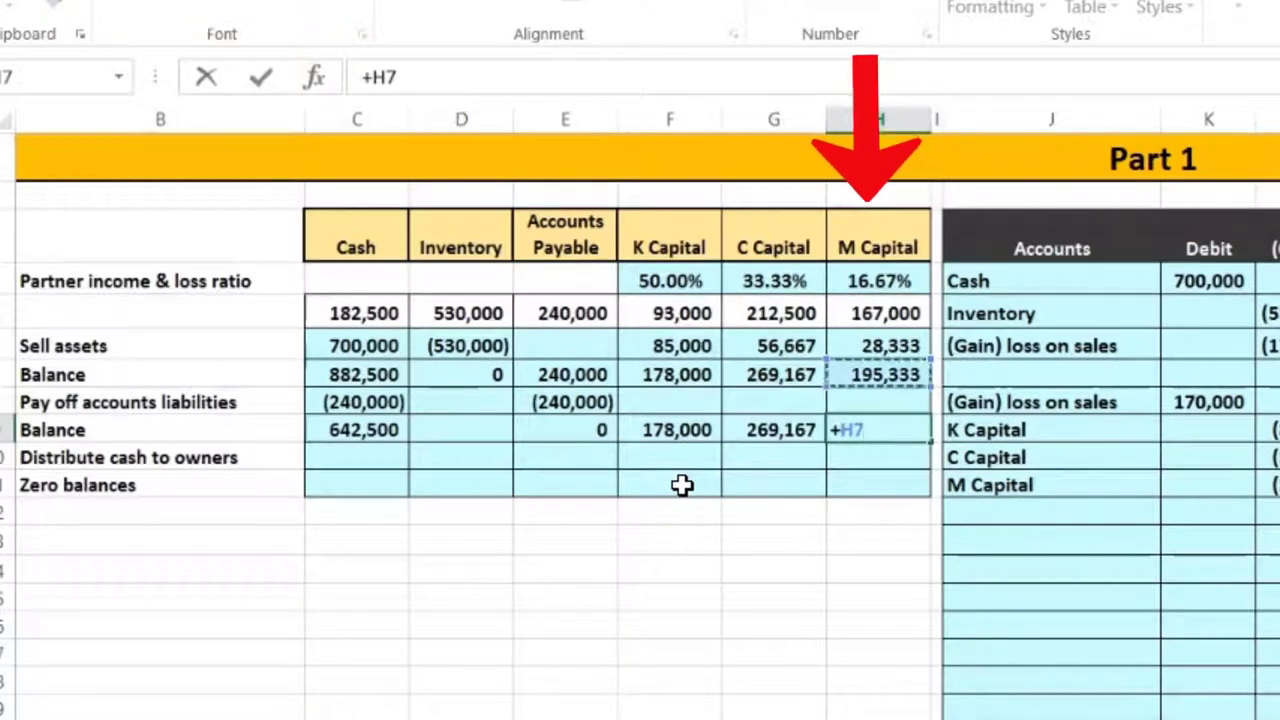
key(Return)
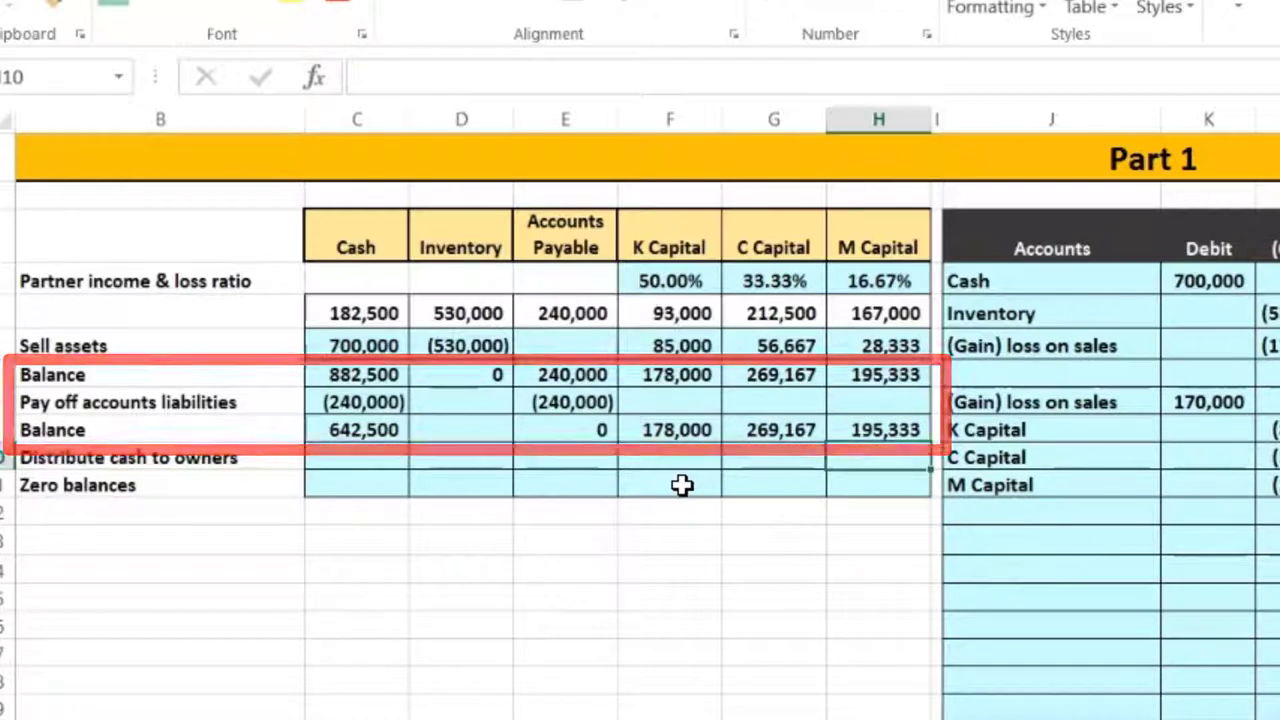
Examine the Cash, Inventory and Accounts payable lines of the trial balance, including the ending Cash balance
key(Right)
key(Right)
key(Right)
key(Right)
key(Right)
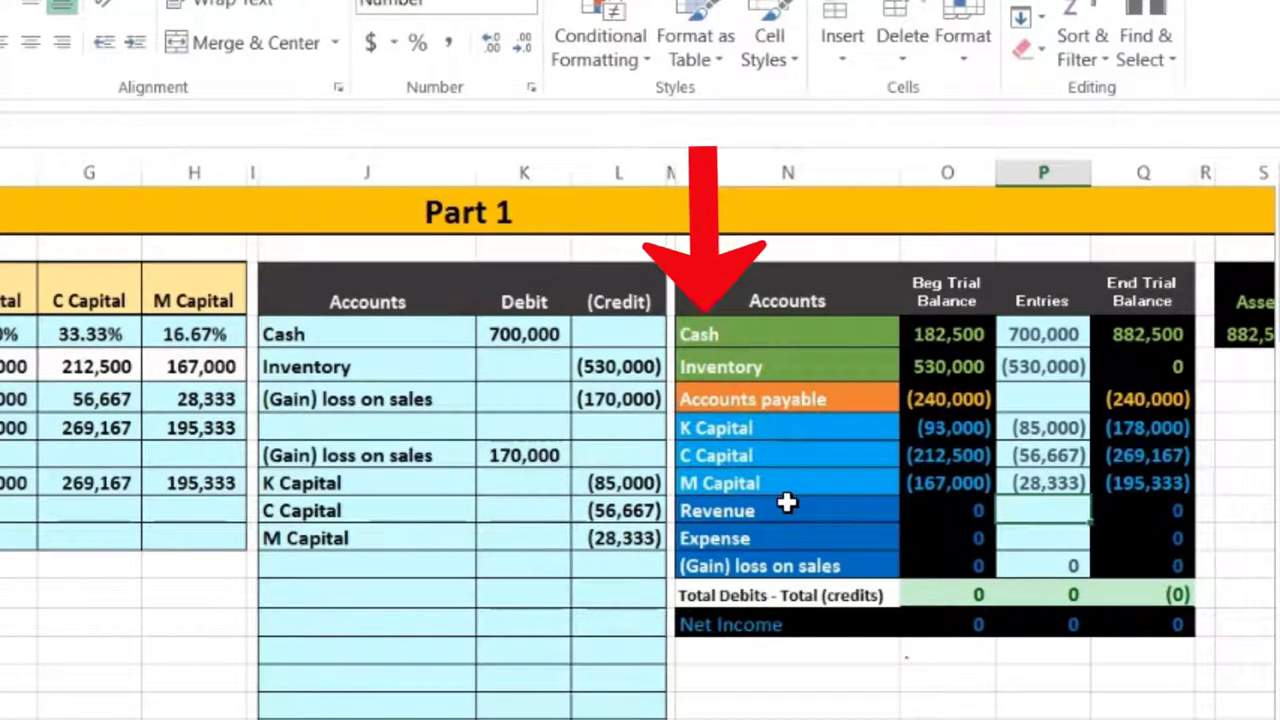
drag(797, 340, 1128, 323)
drag(1128, 323, 1117, 318)
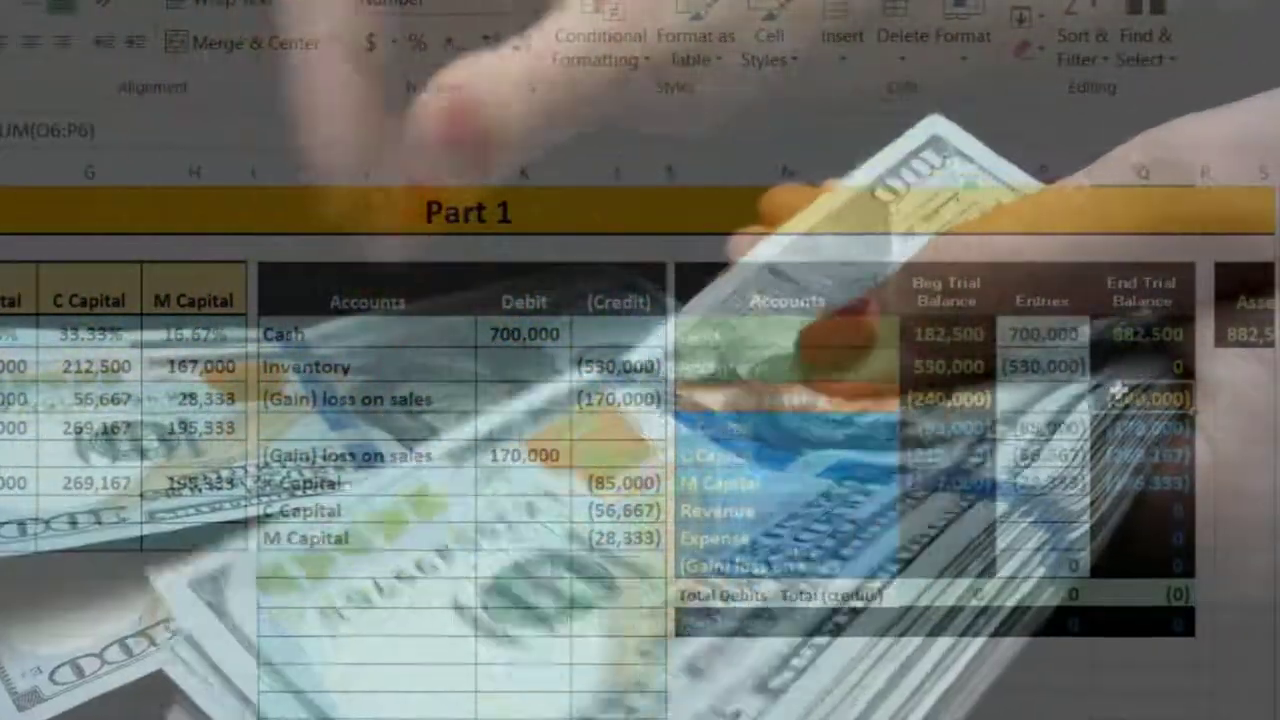
click(861, 340)
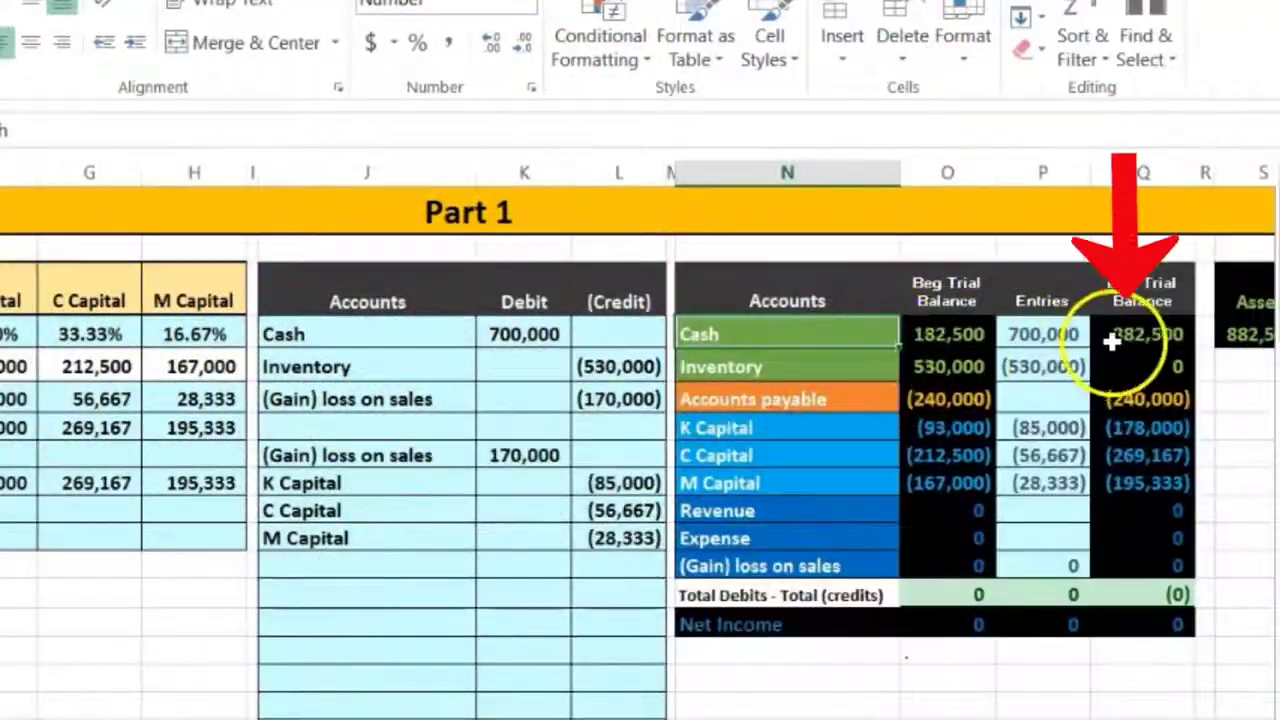
click(1111, 340)
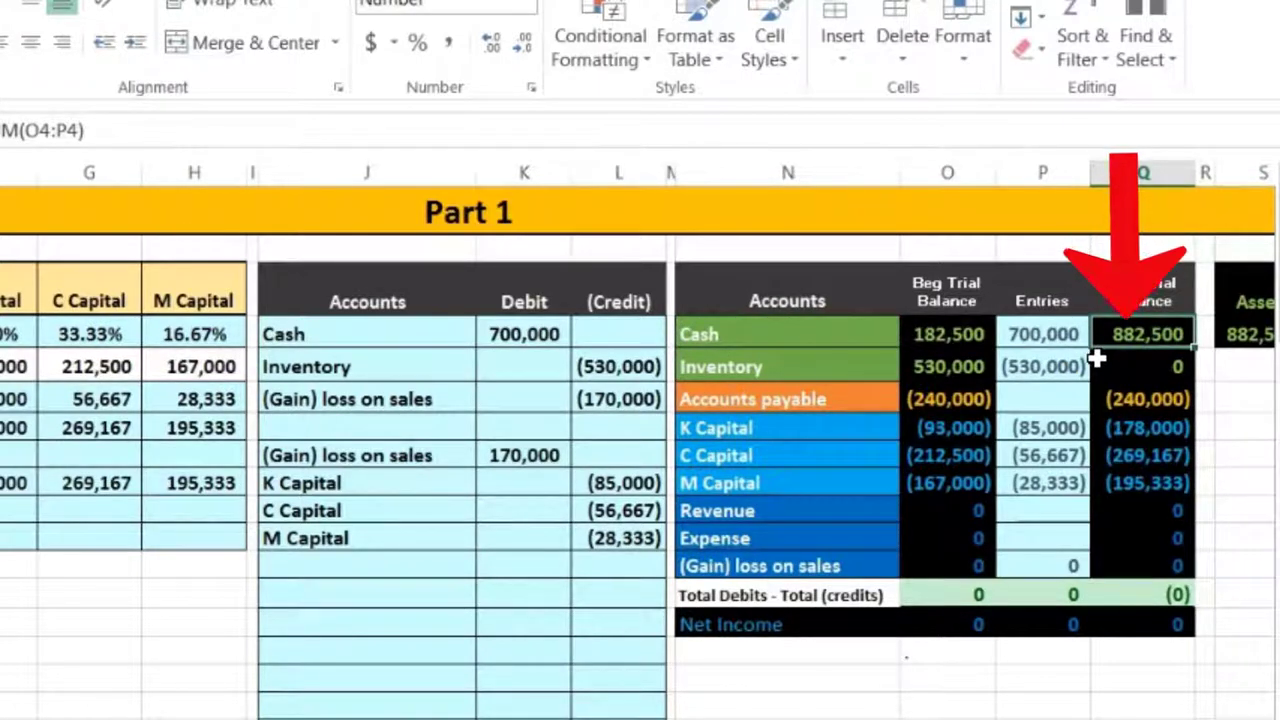
Copy the Cash account name from the trial balance (N4) and paste it as values into J14 of the journal entries
right_click(740, 331)
click(800, 368)
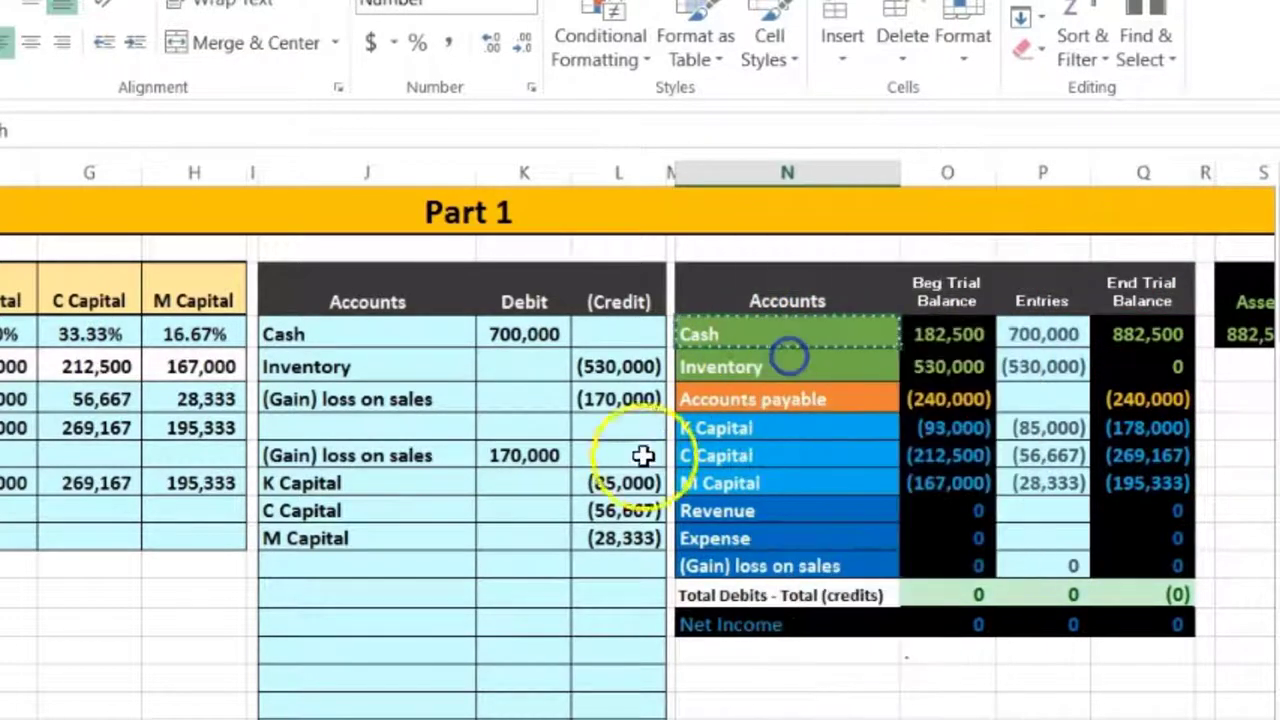
click(443, 561)
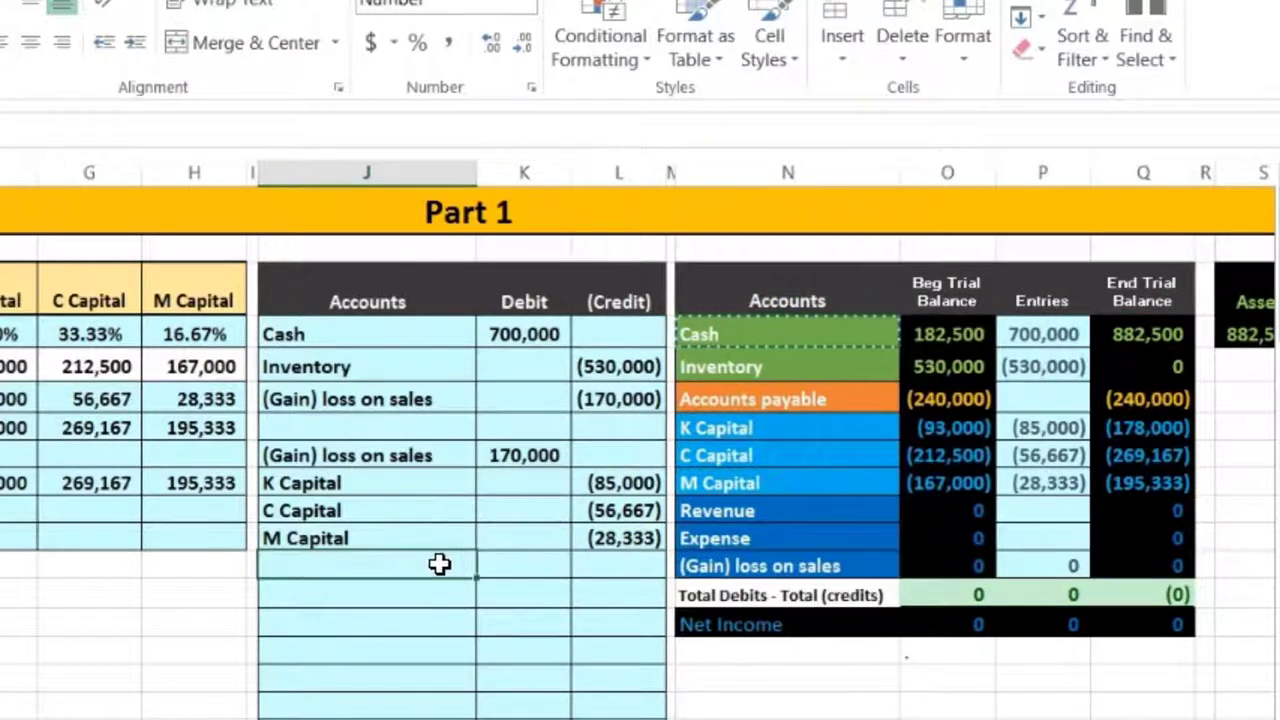
click(423, 591)
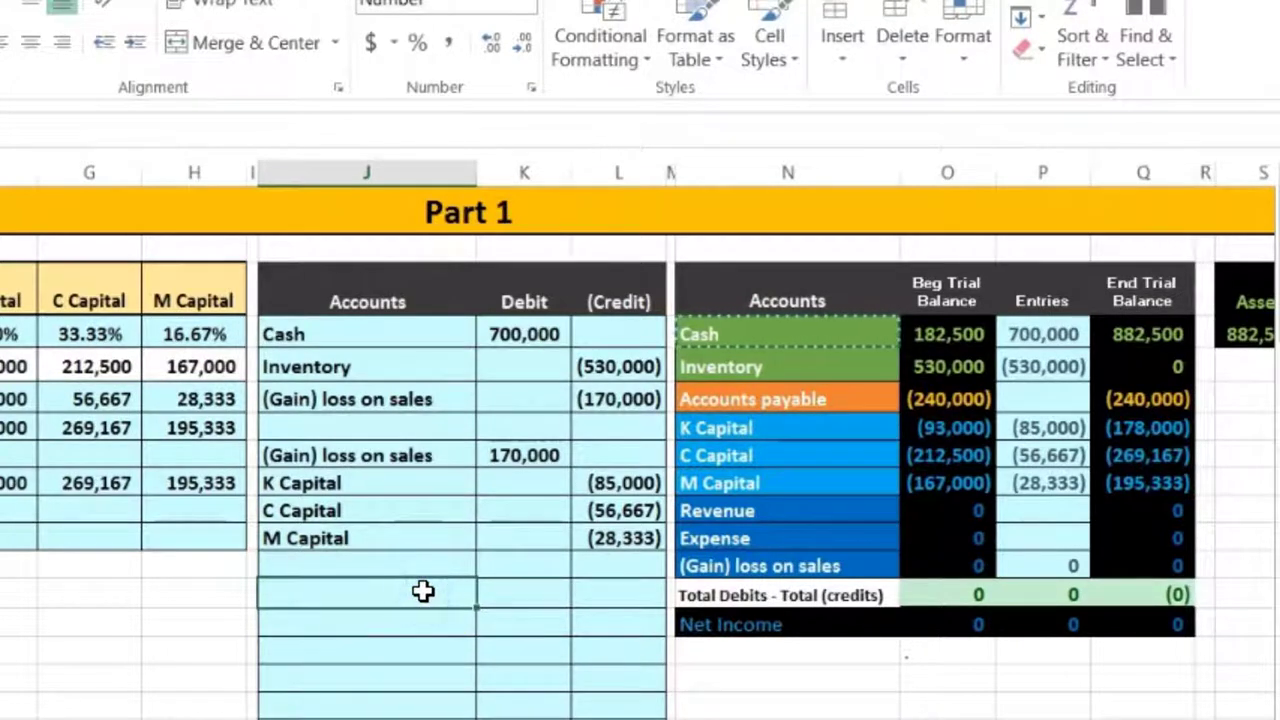
click(403, 625)
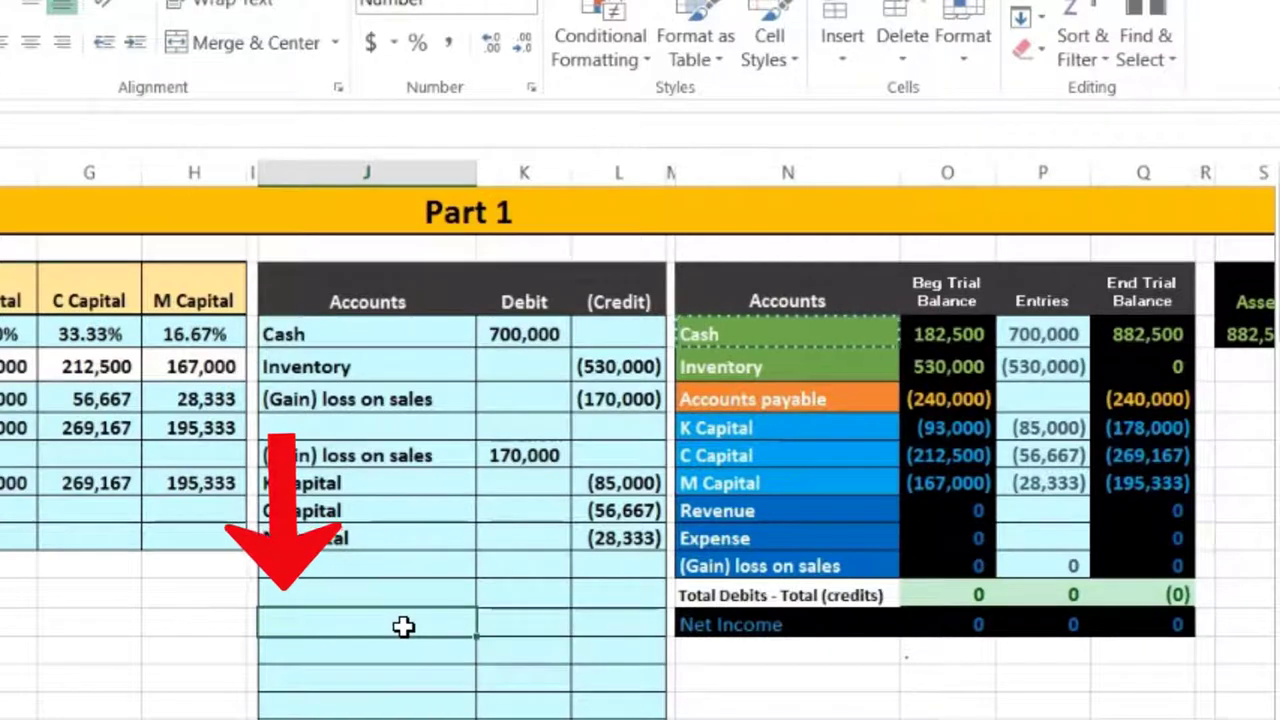
right_click(403, 623)
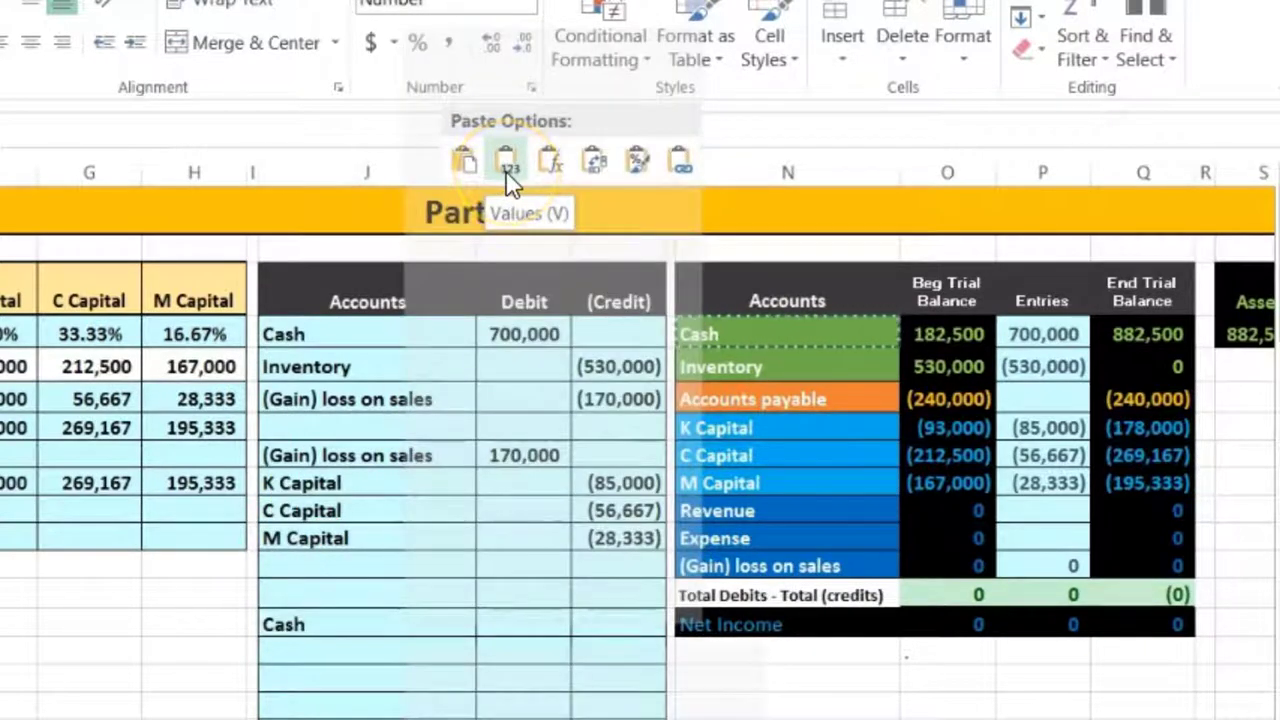
Paste the Cash account name as values into J14 and enter its credit of -240000 in L14
click(507, 181)
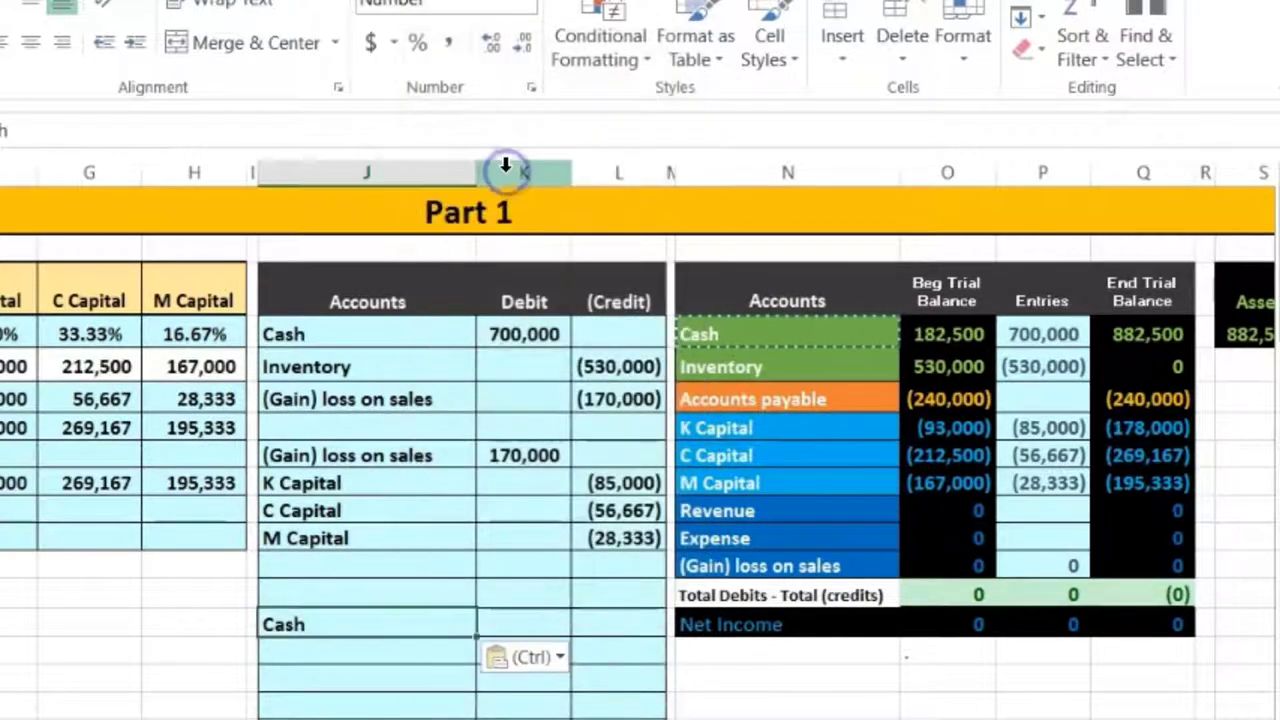
click(607, 622)
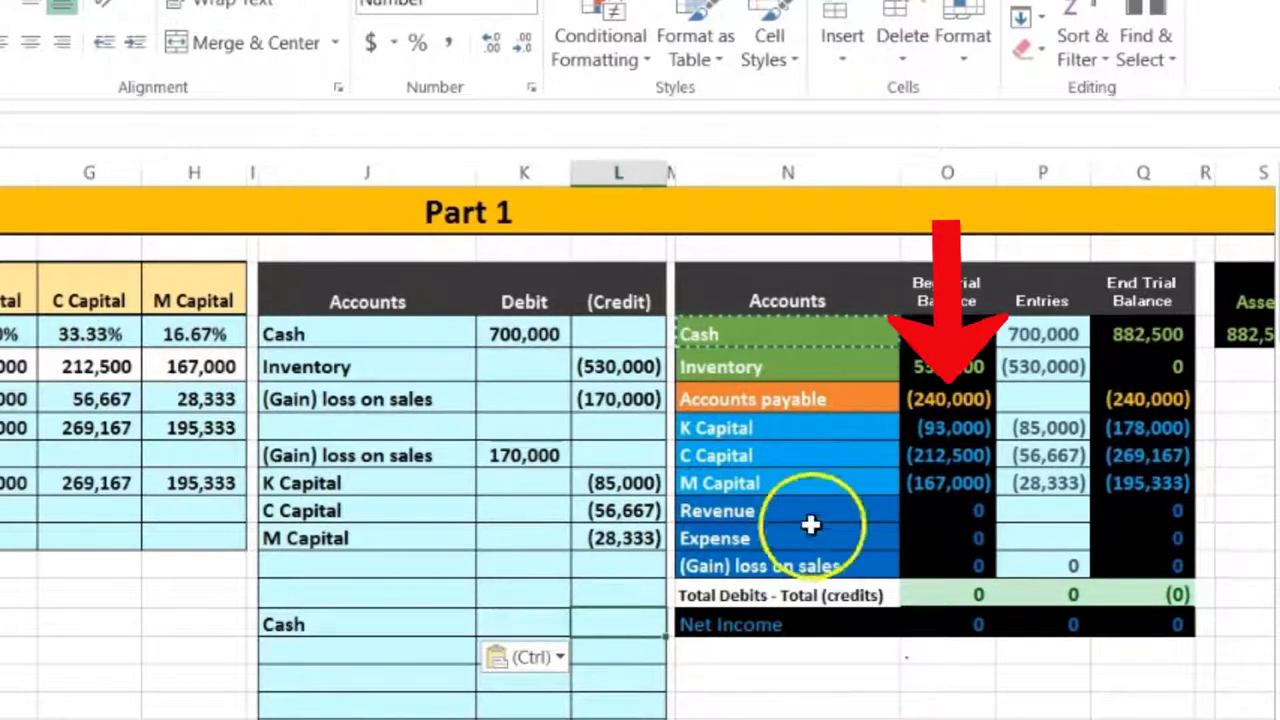
text(-240000)
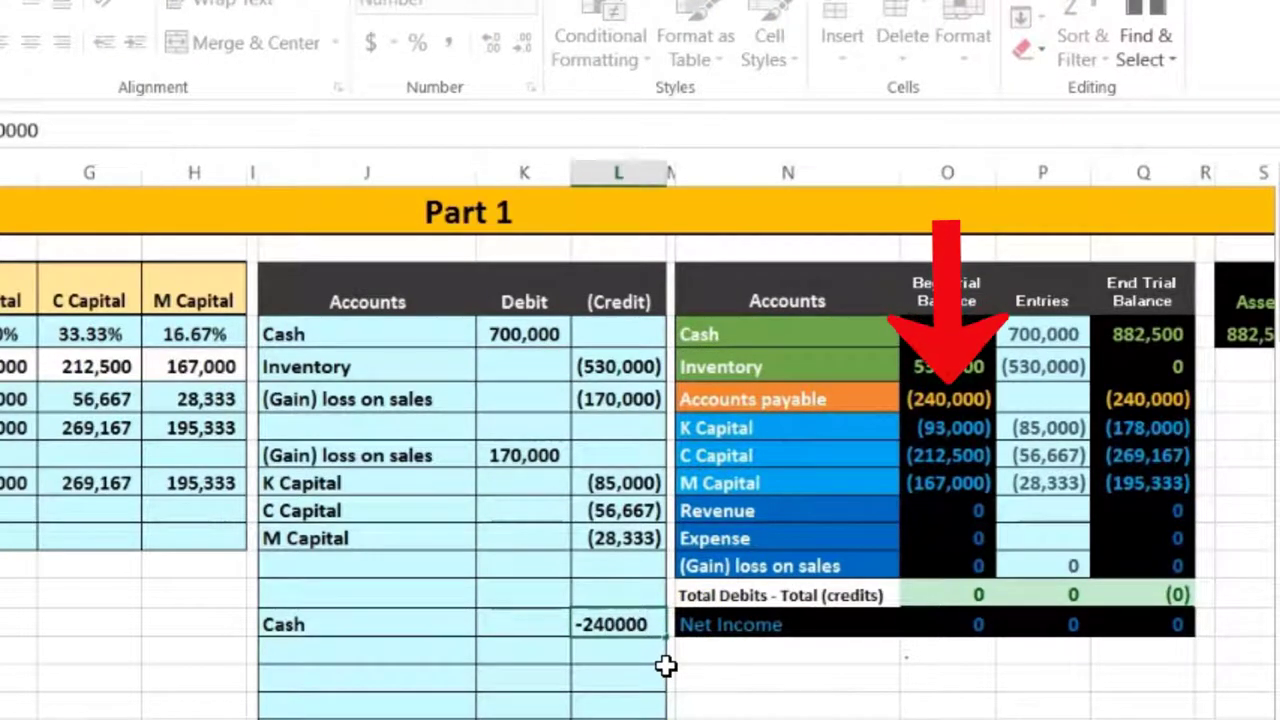
key(Return)
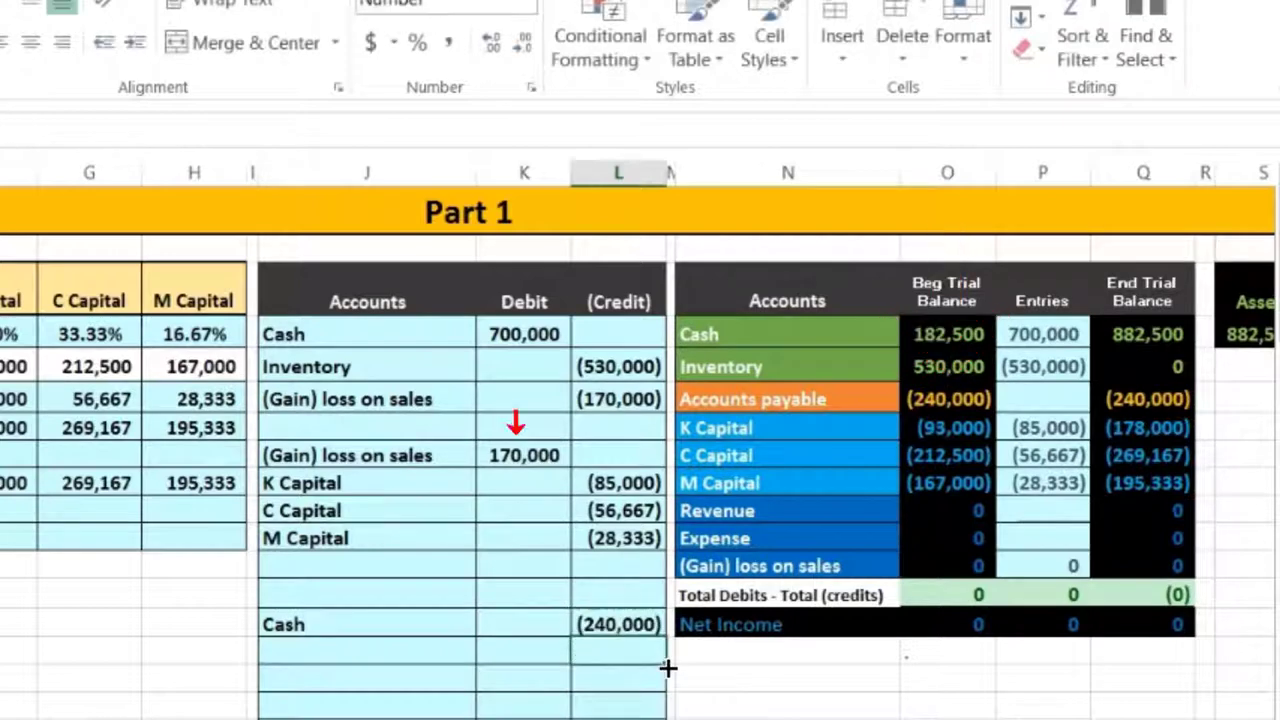
Copy the Accounts payable name from the trial balance (N6) and paste it as values into J13, above the Cash credit line
key(Up)
key(Up)
key(Left)
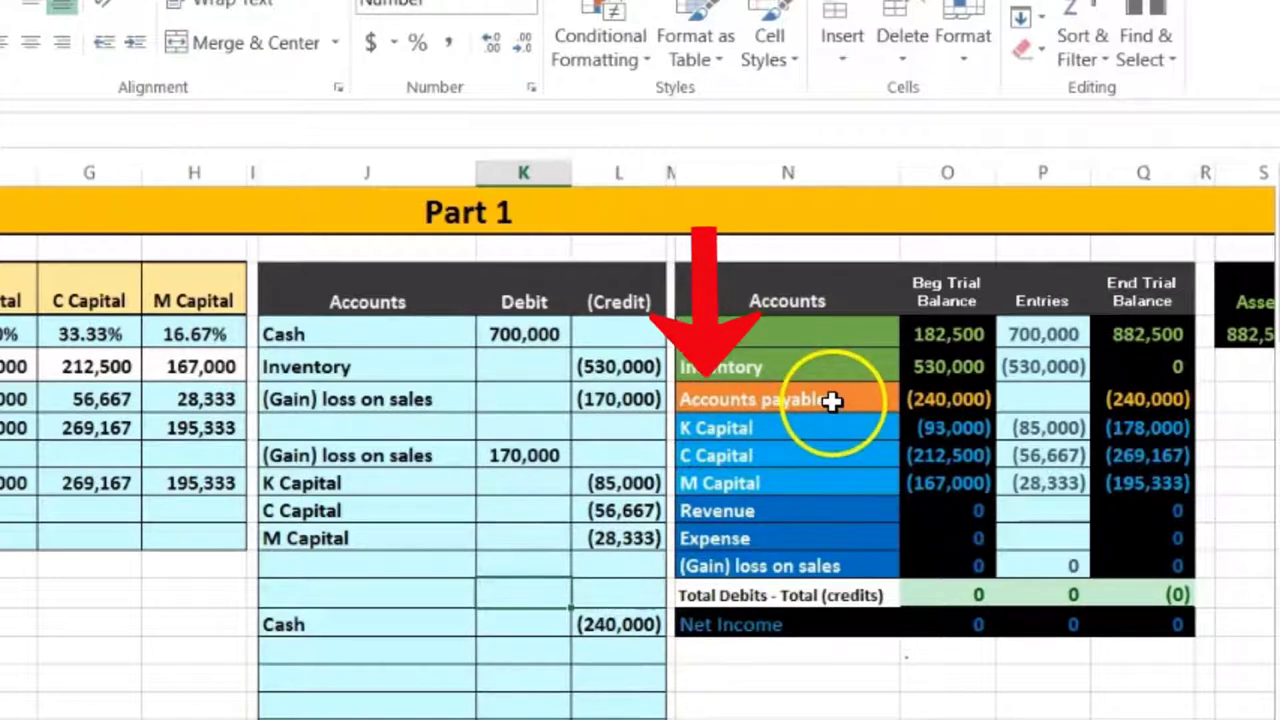
drag(845, 399, 925, 406)
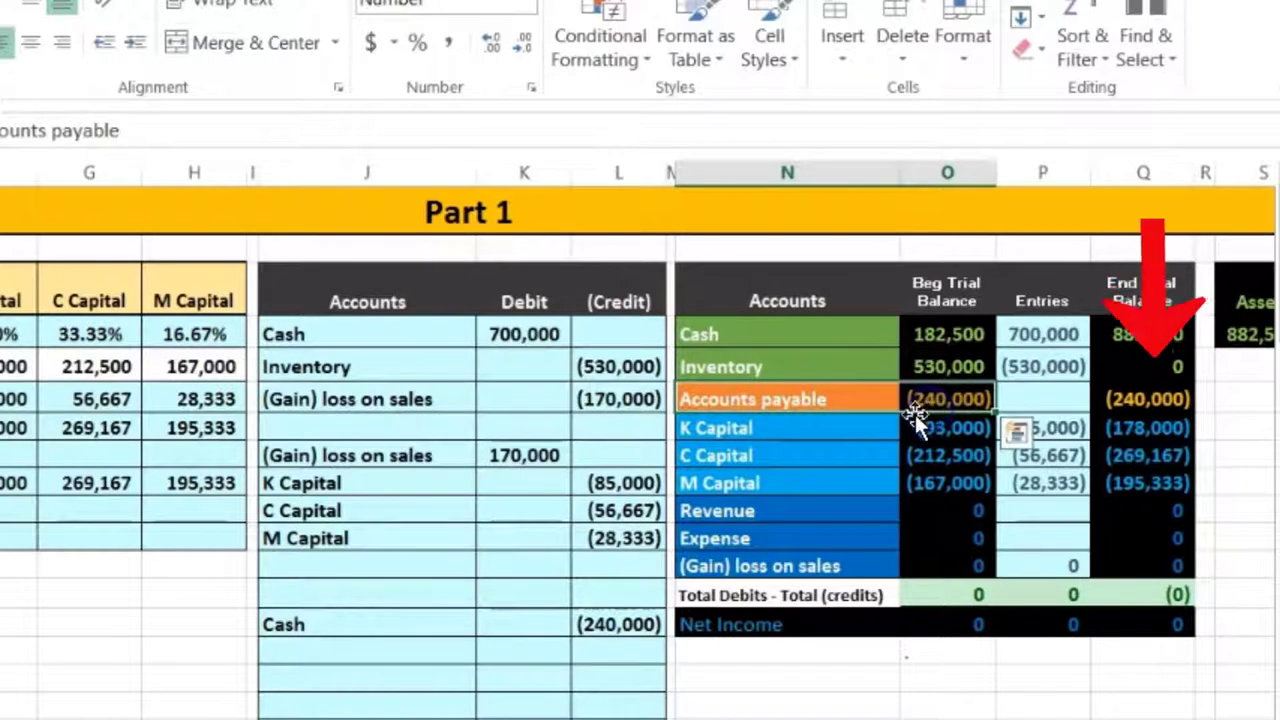
click(1130, 398)
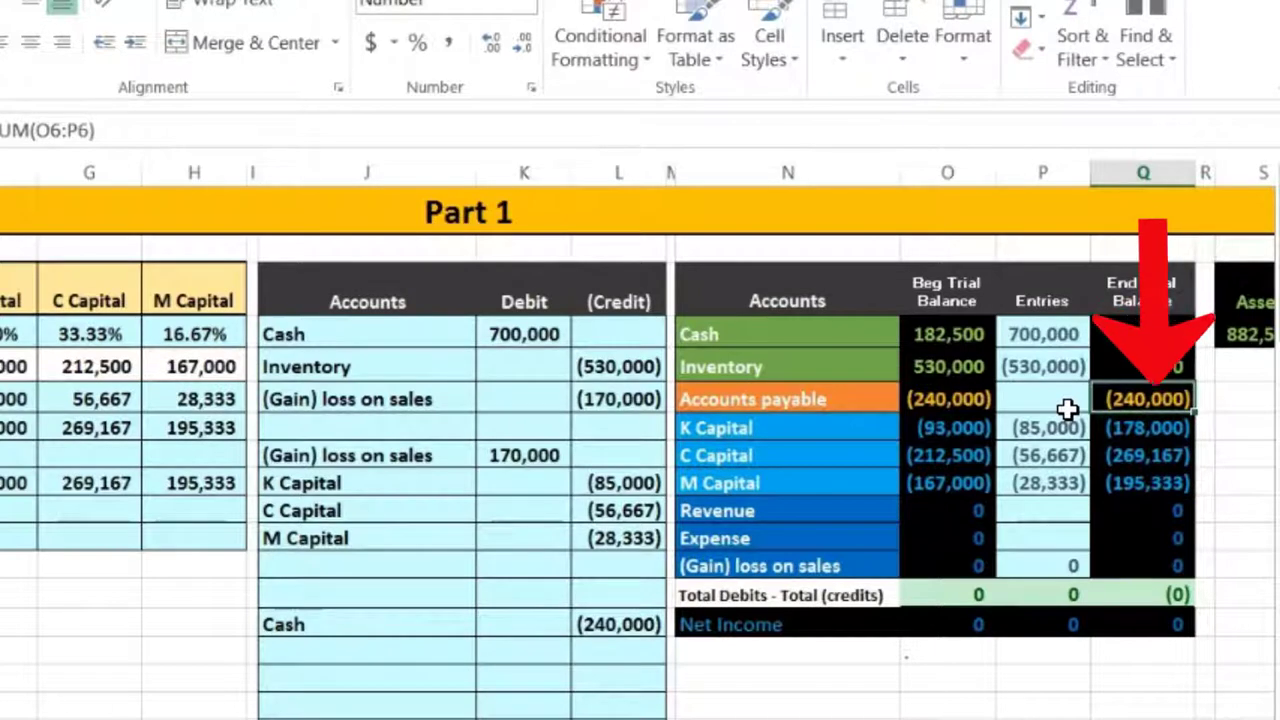
click(829, 401)
right_click(831, 404)
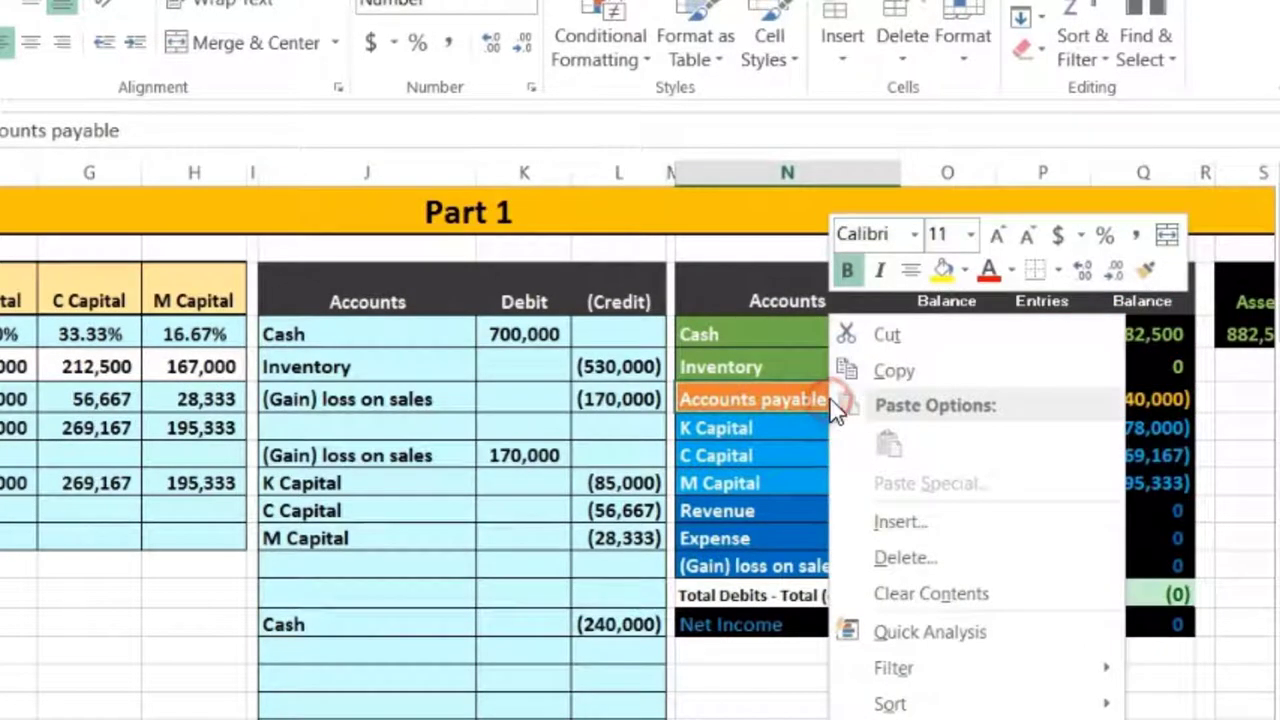
click(875, 372)
click(346, 591)
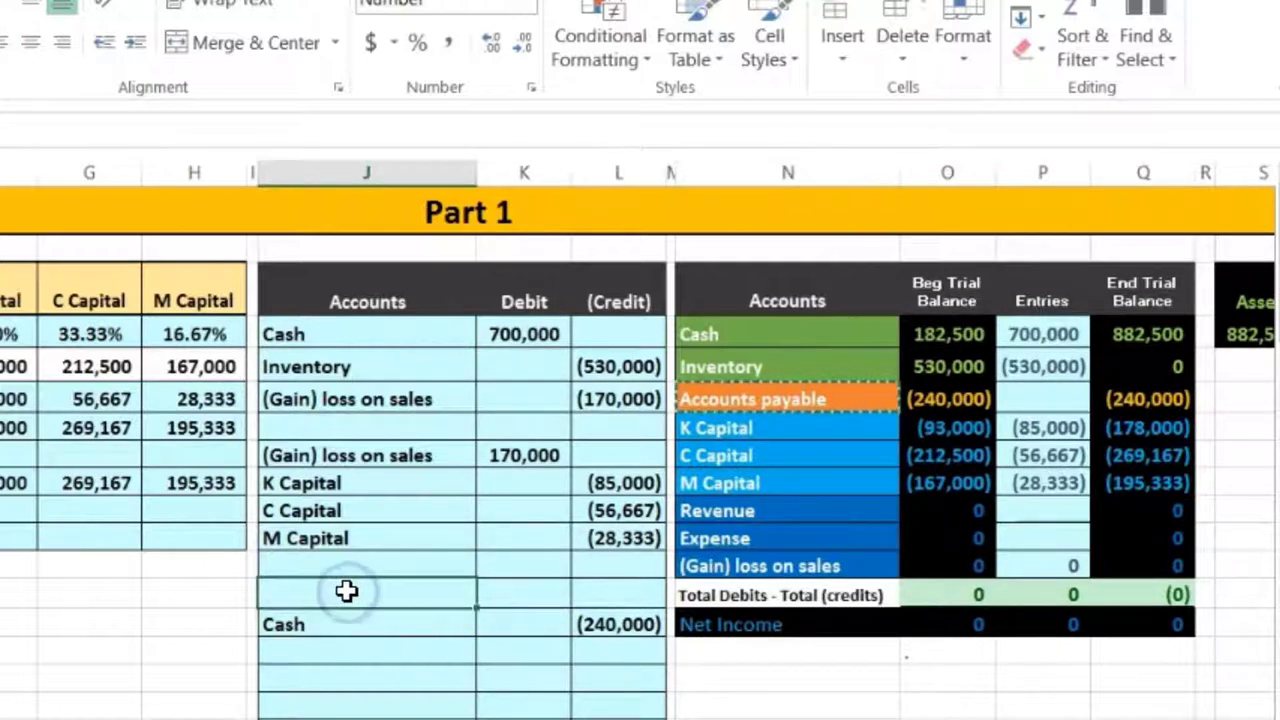
right_click(346, 591)
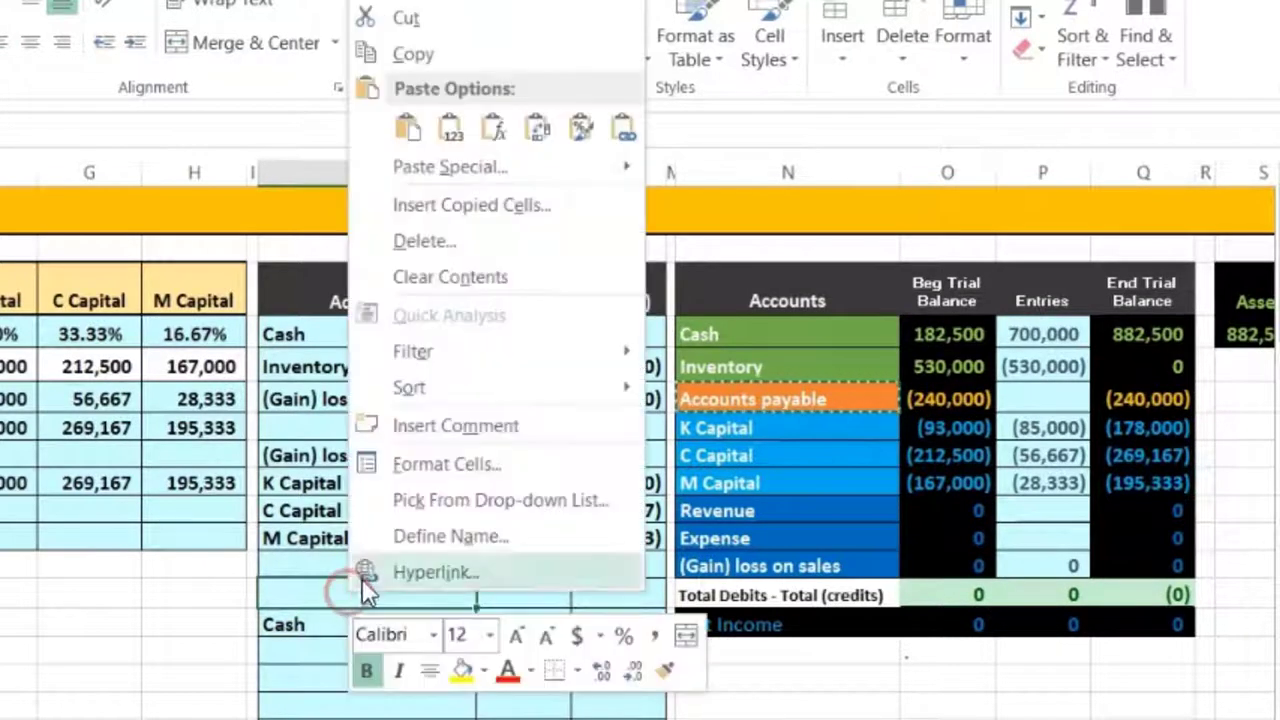
click(458, 135)
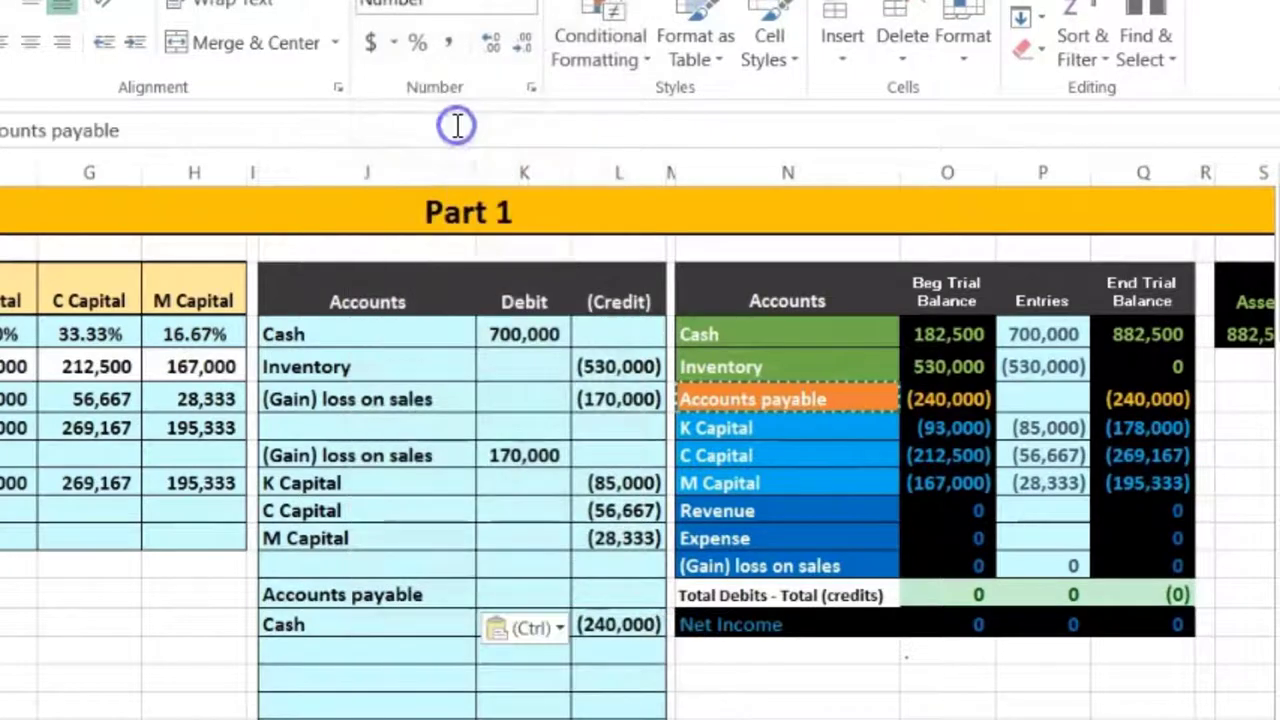
Enter a debit of 240,000 for Accounts payable in K13 of the journal entries
click(515, 583)
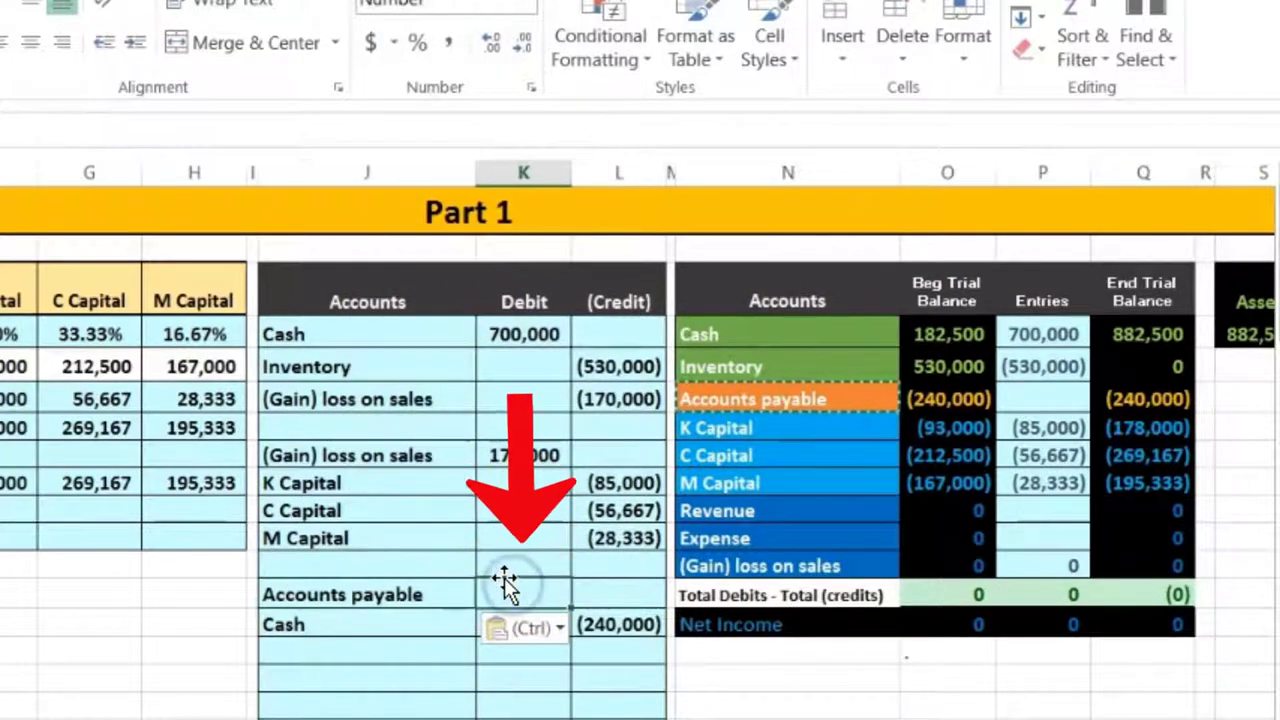
text(24)
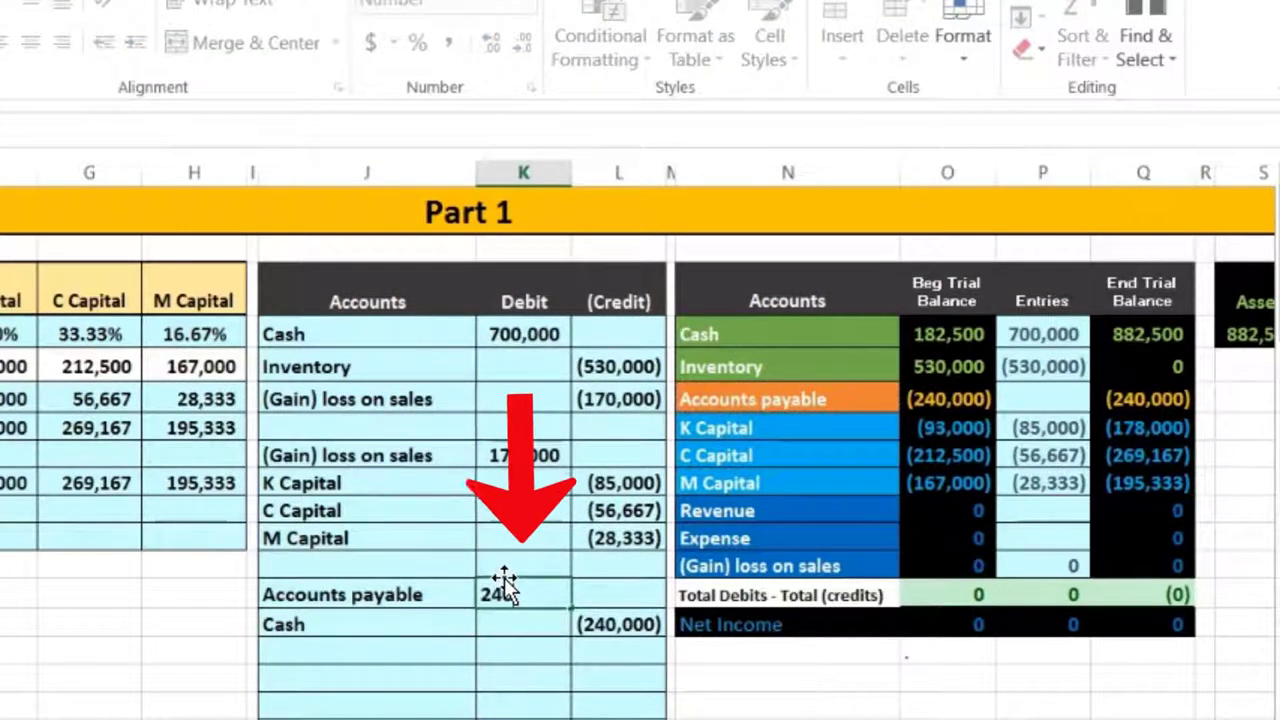
text(0,000)
key(Return)
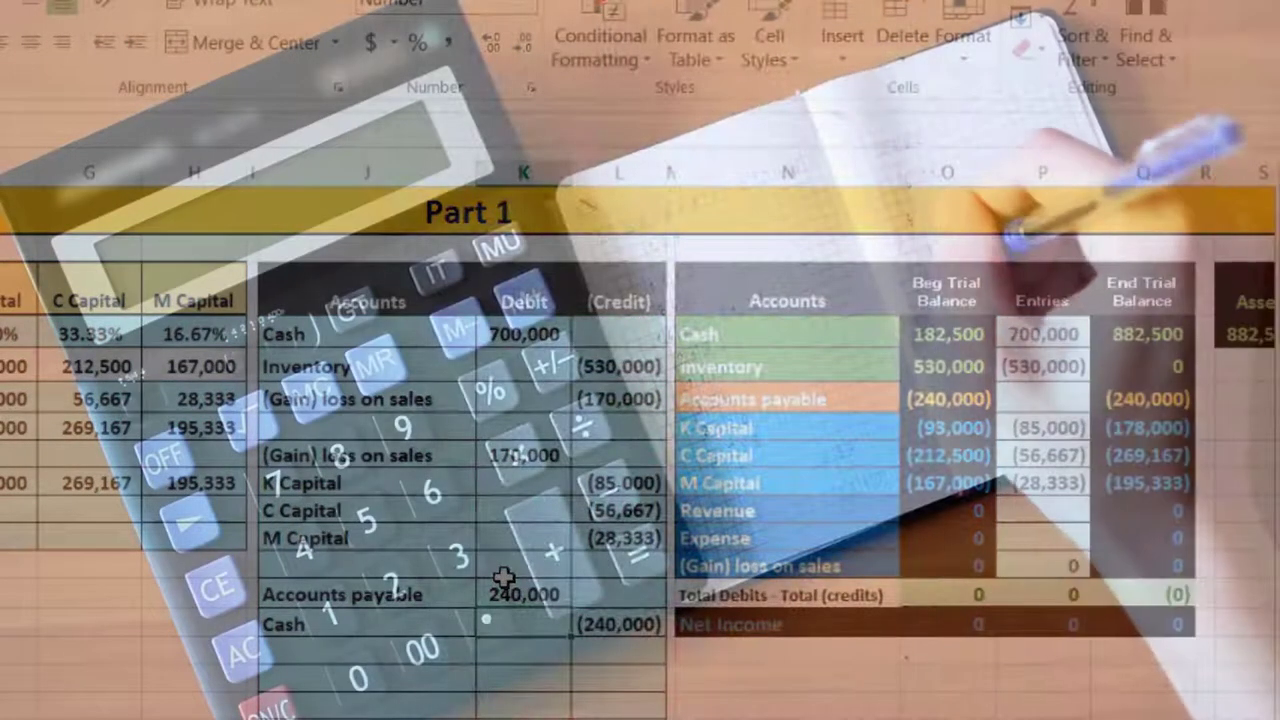
click(519, 666)
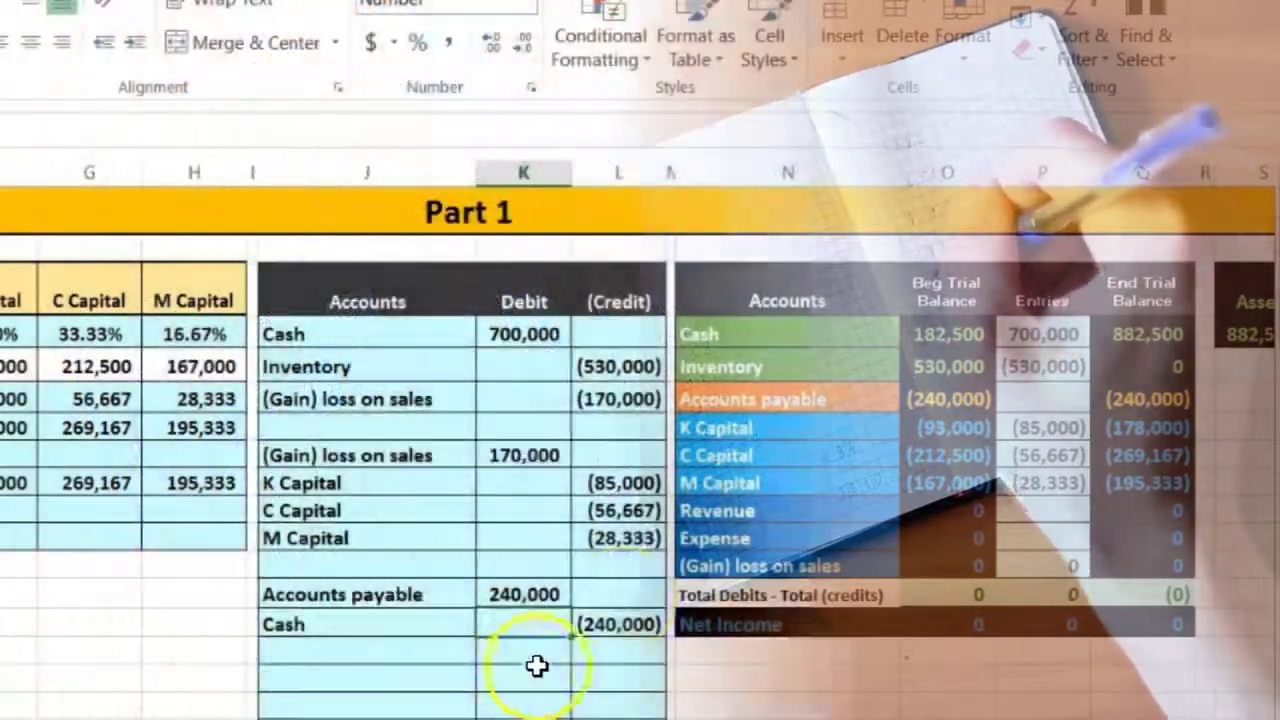
Post the Accounts payable debit to the trial balance's Entries column with =K13 in P6
drag(700, 398, 1115, 399)
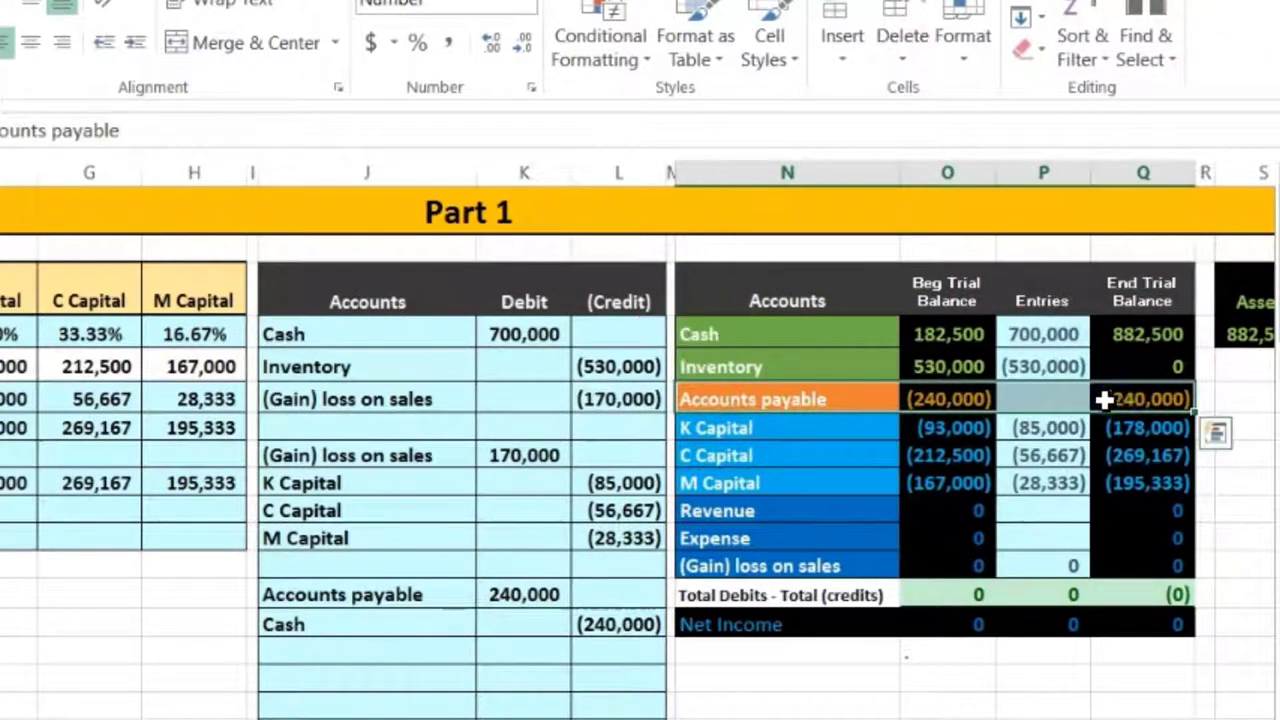
click(1138, 335)
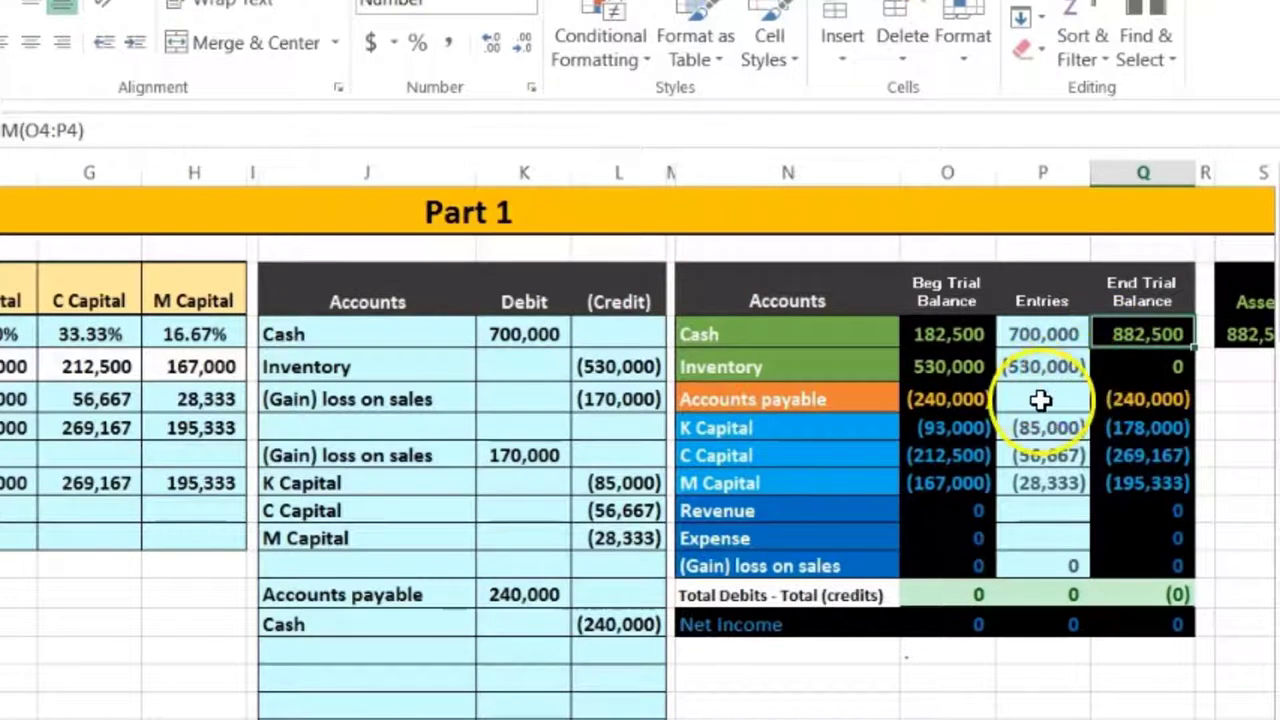
drag(466, 597, 491, 600)
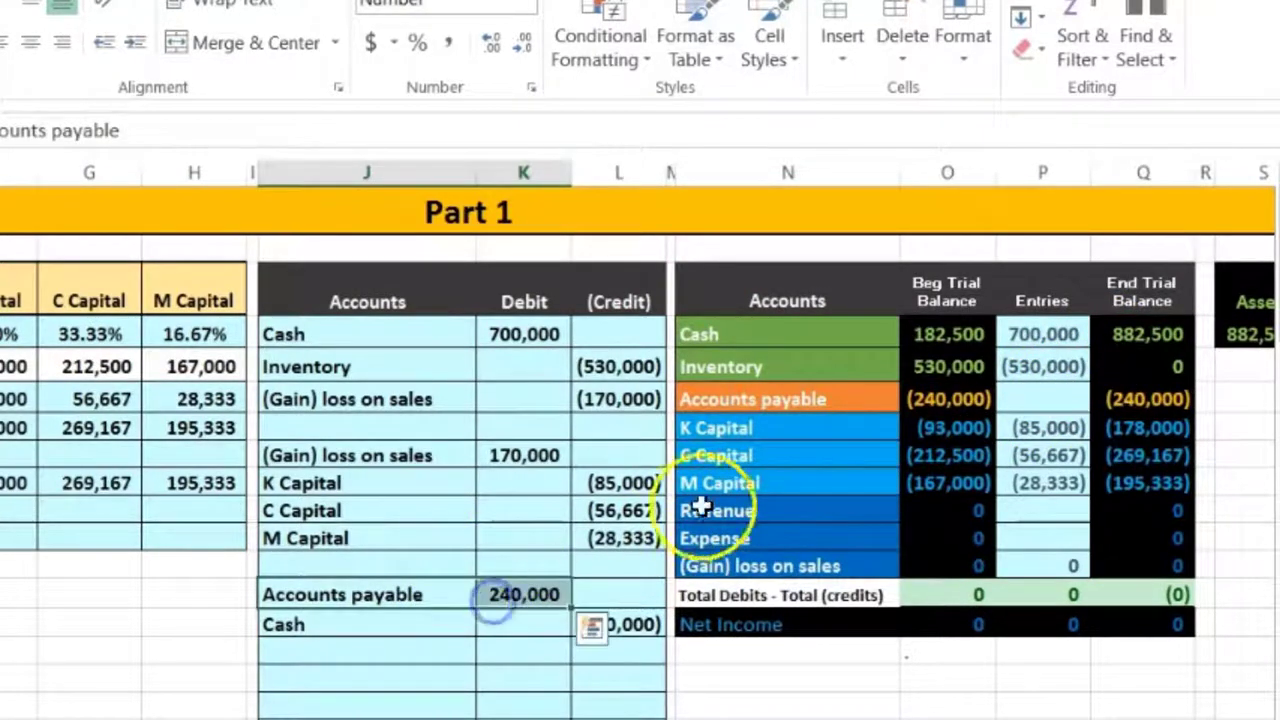
click(763, 399)
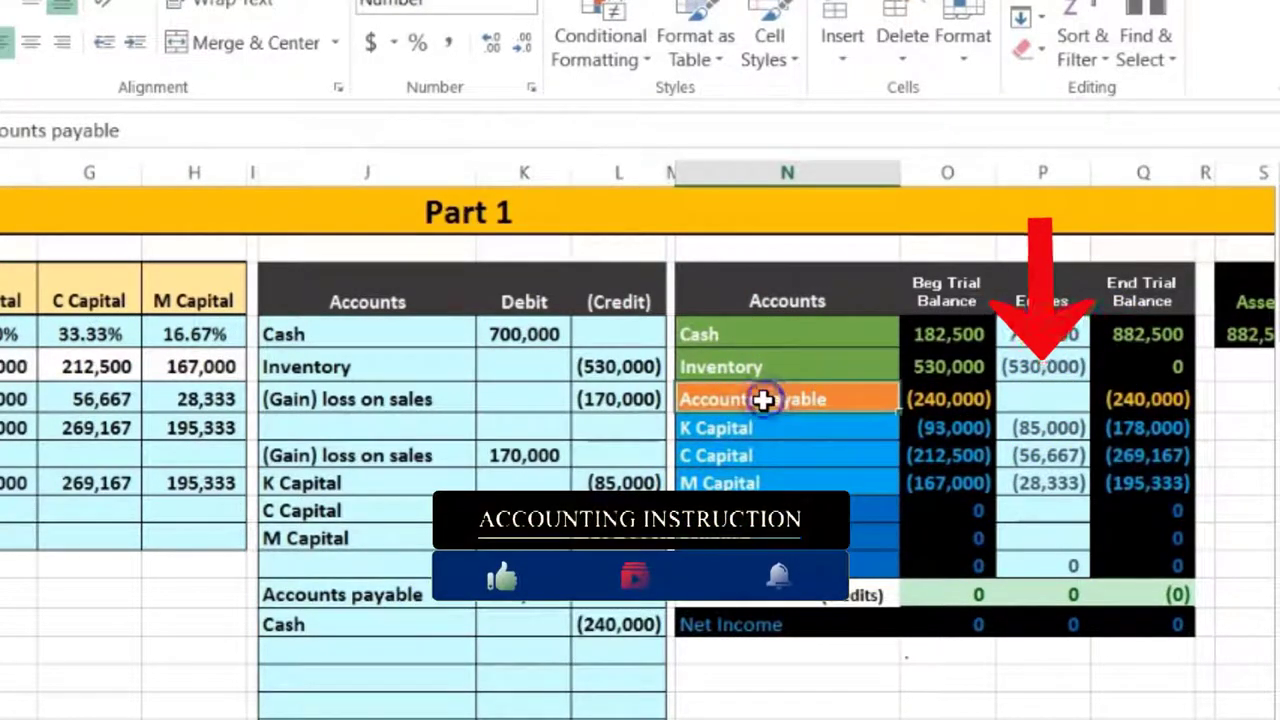
click(1030, 394)
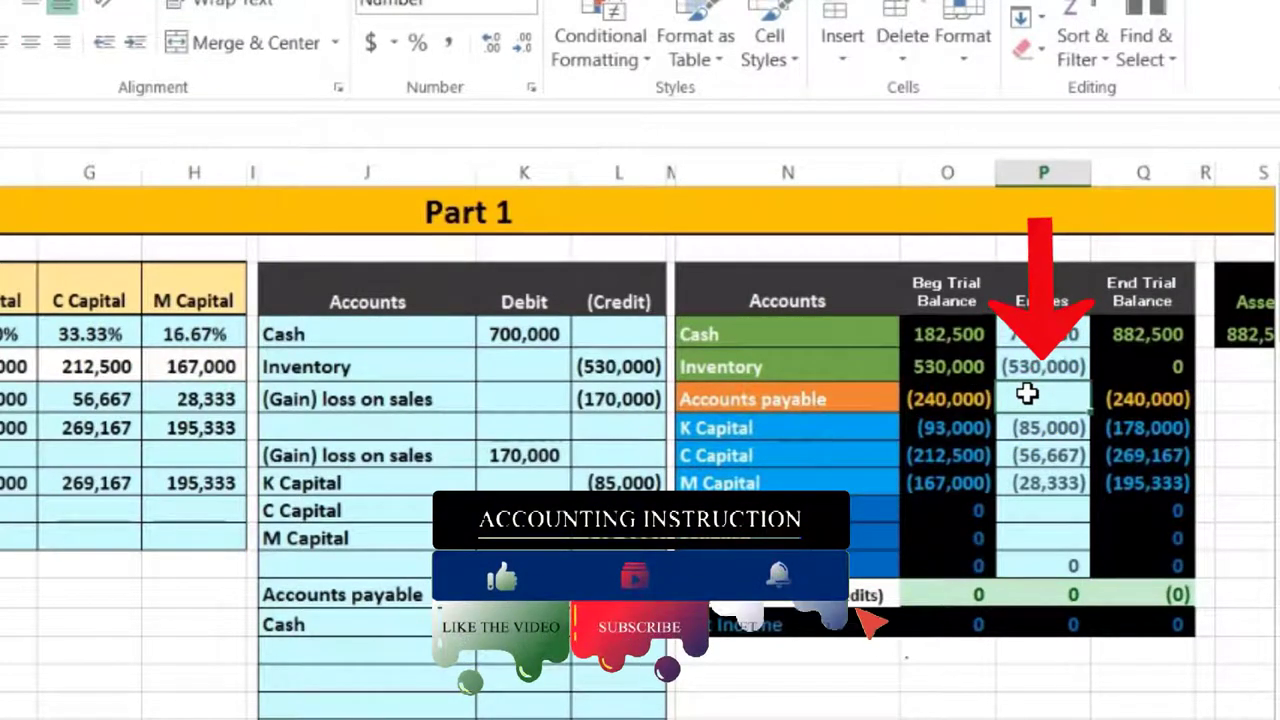
text(=)
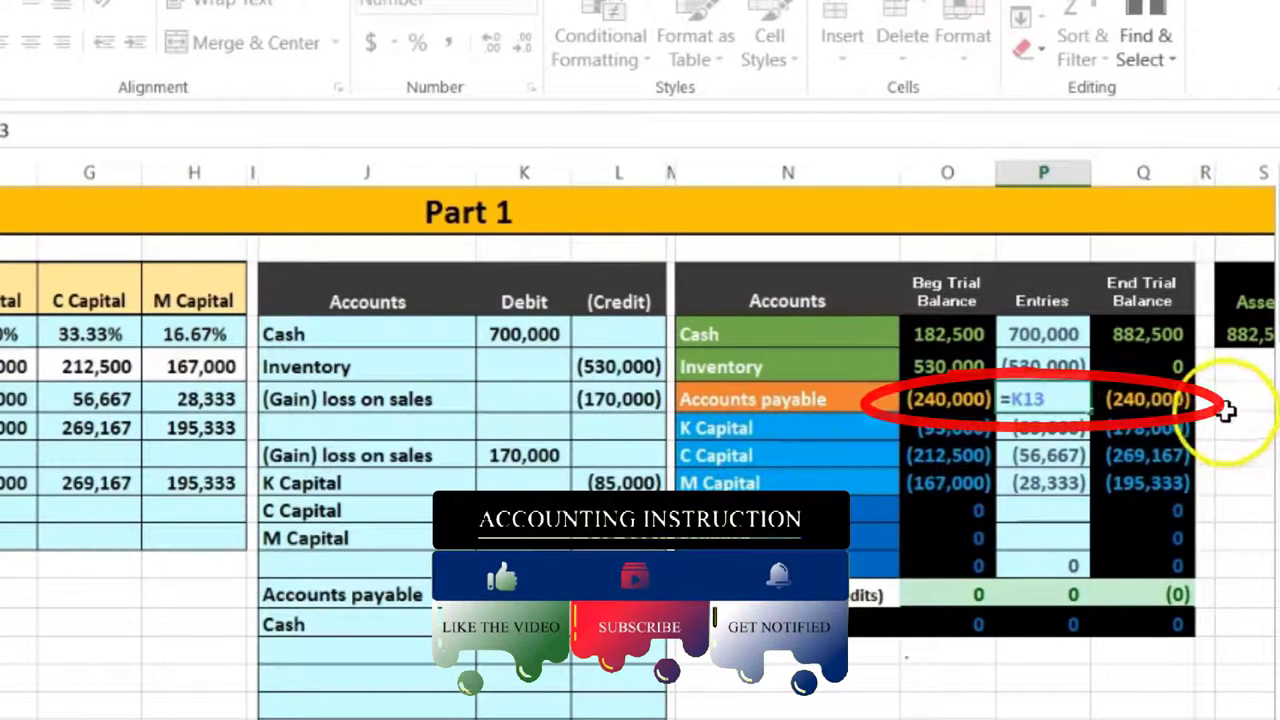
key(Return)
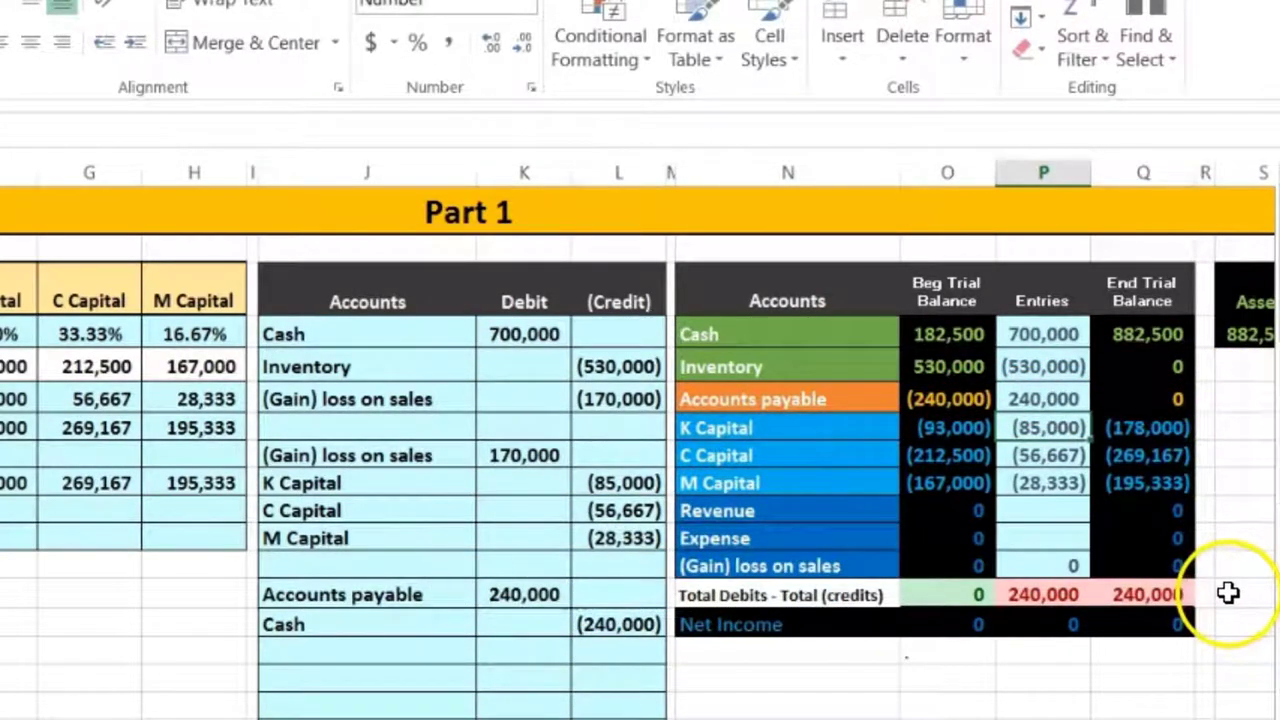
Add the Cash credit to the Cash line of the trial balance's Entries column, making P4 =K4+L14
drag(380, 622, 605, 635)
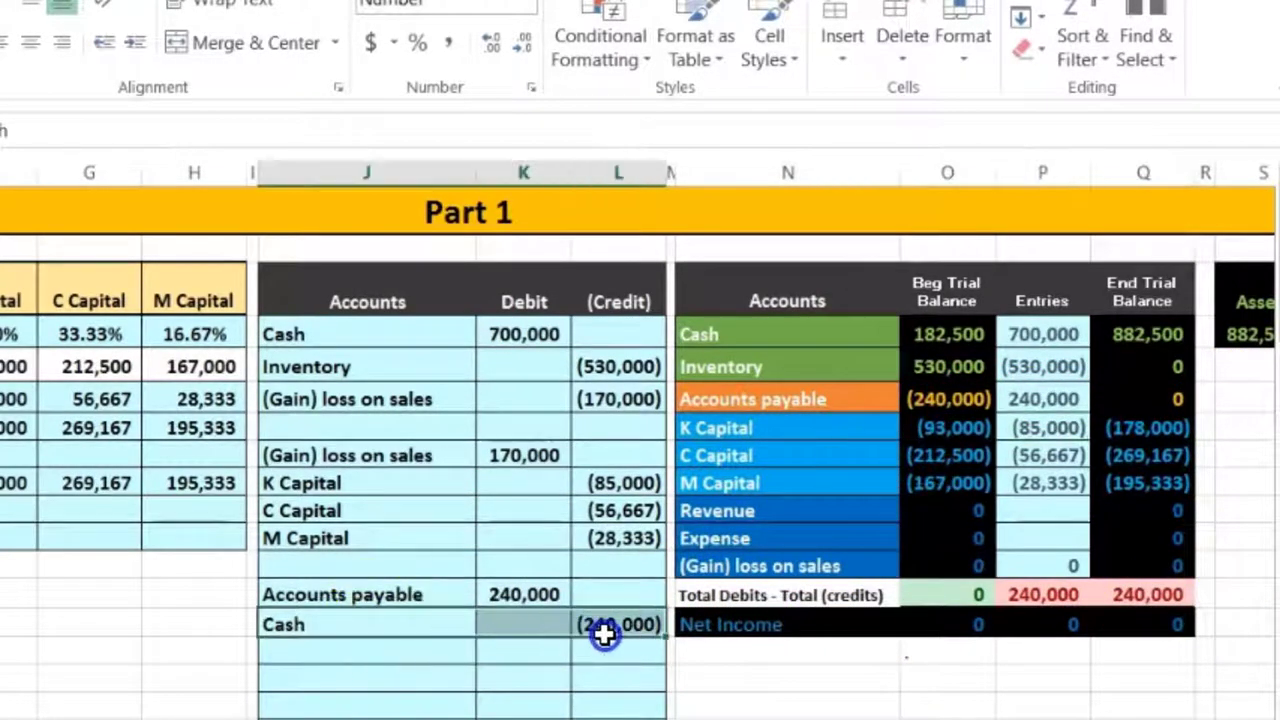
click(774, 334)
drag(771, 334, 890, 338)
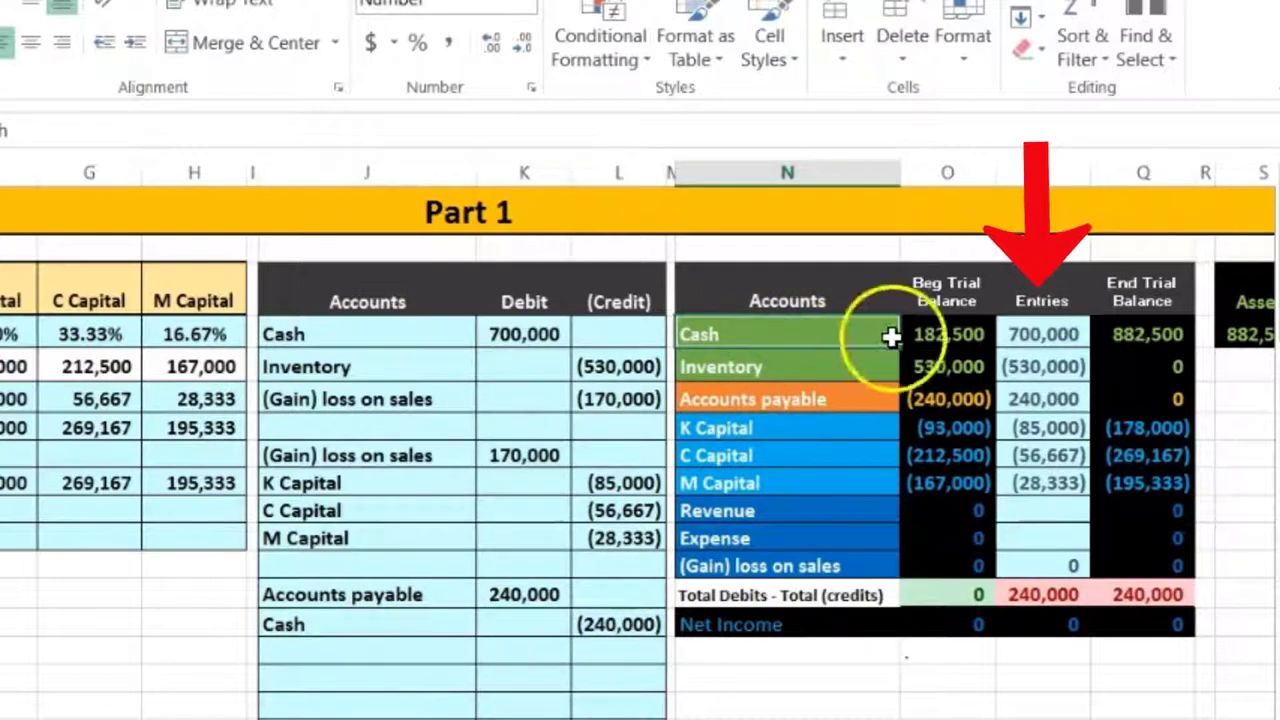
click(1047, 335)
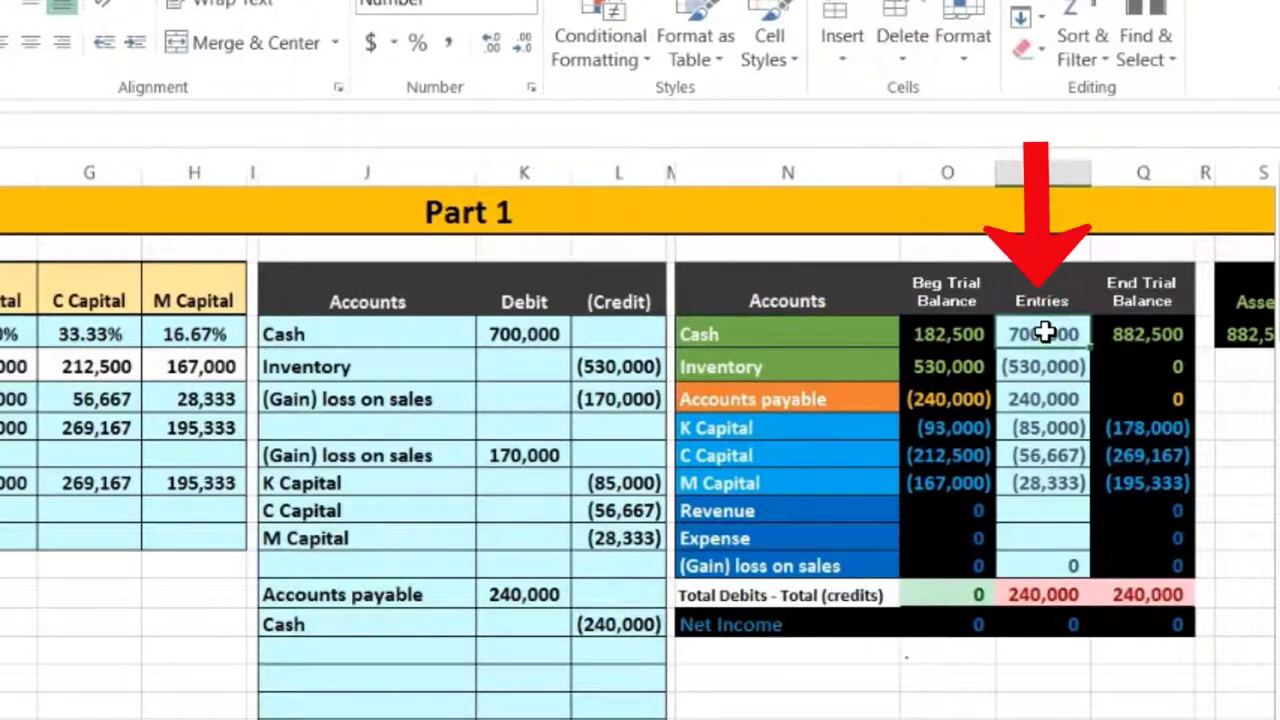
text(=K4+)
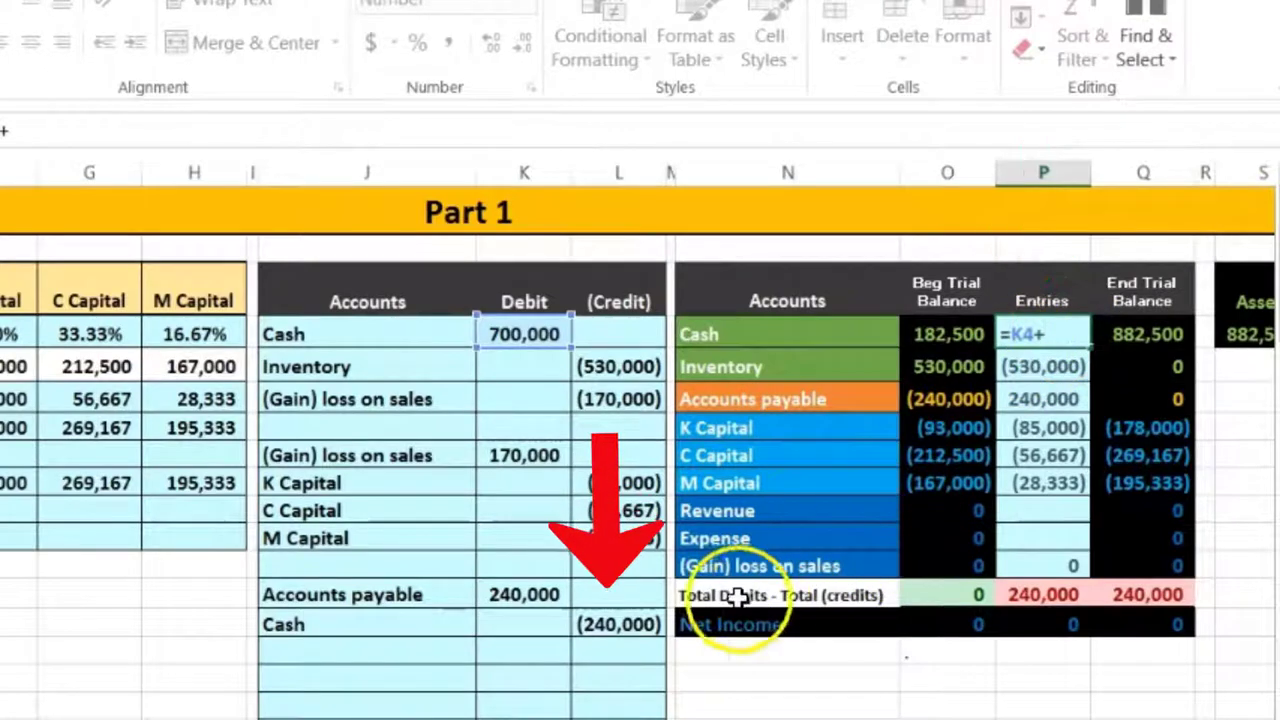
click(600, 624)
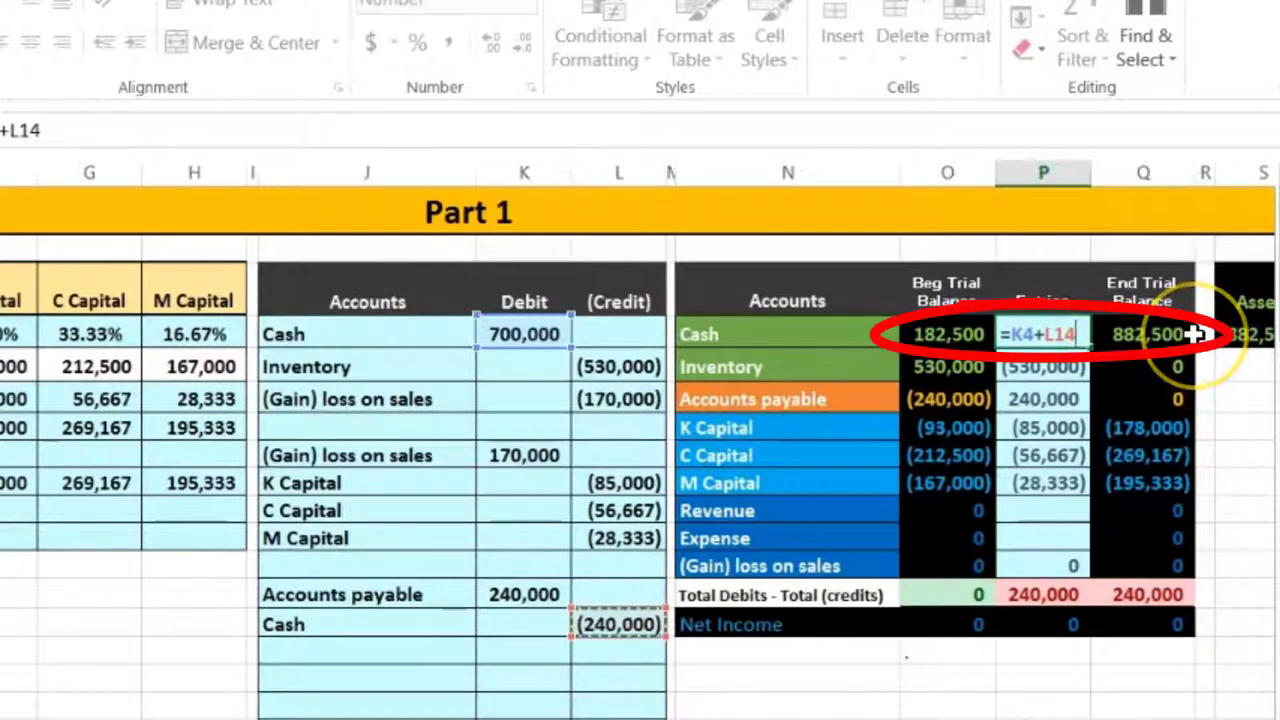
key(Return)
Compare the worksheet's second Balance row for Cash and the three capital accounts with the ending trial balance and its total
click(1166, 594)
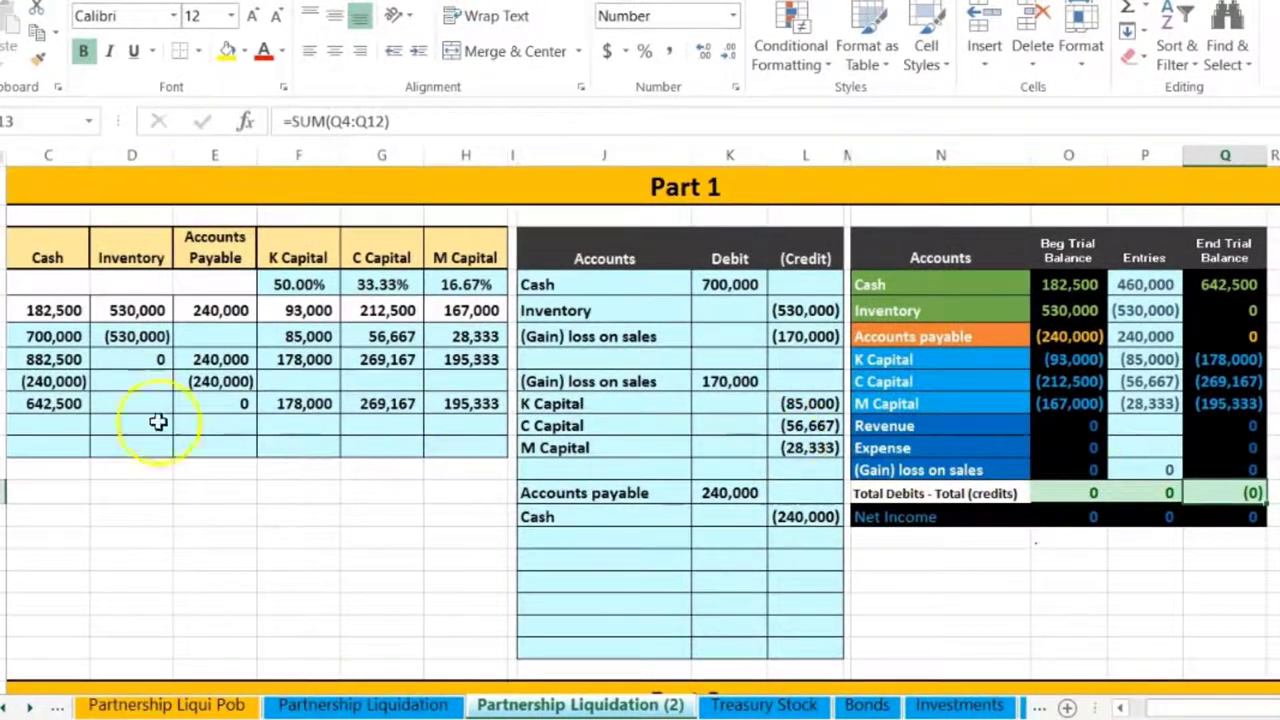
click(66, 403)
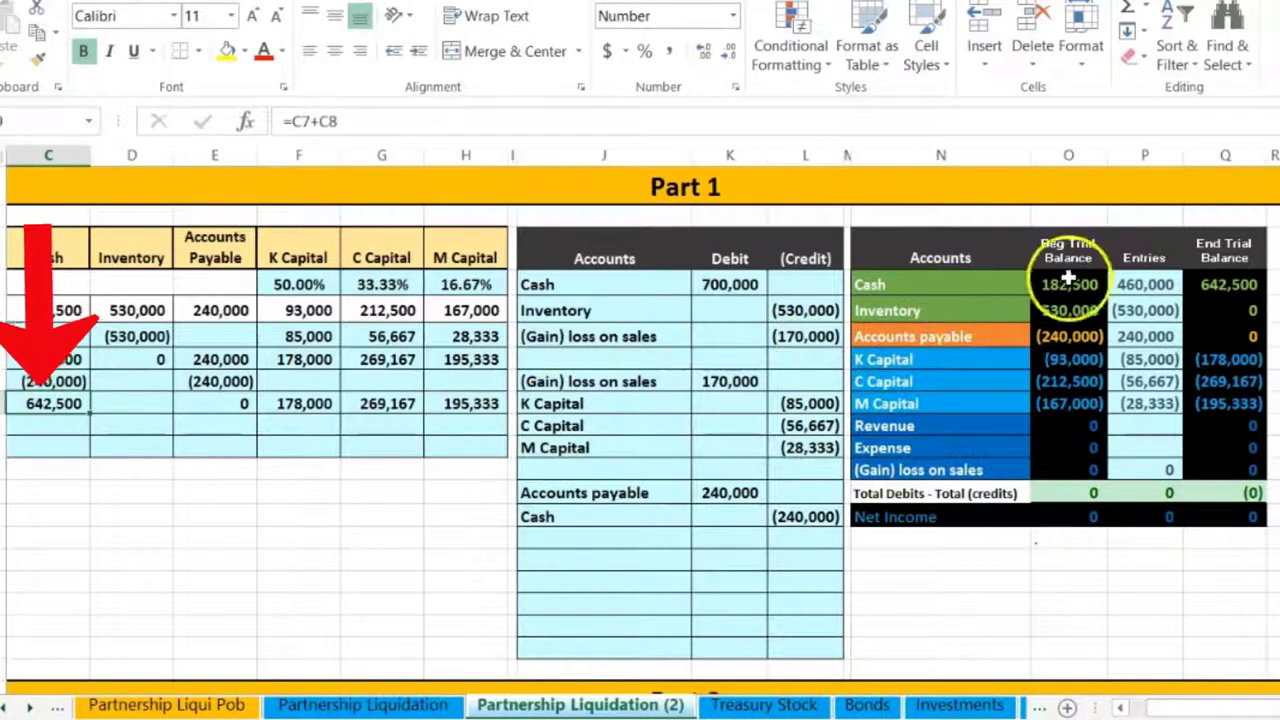
click(1229, 284)
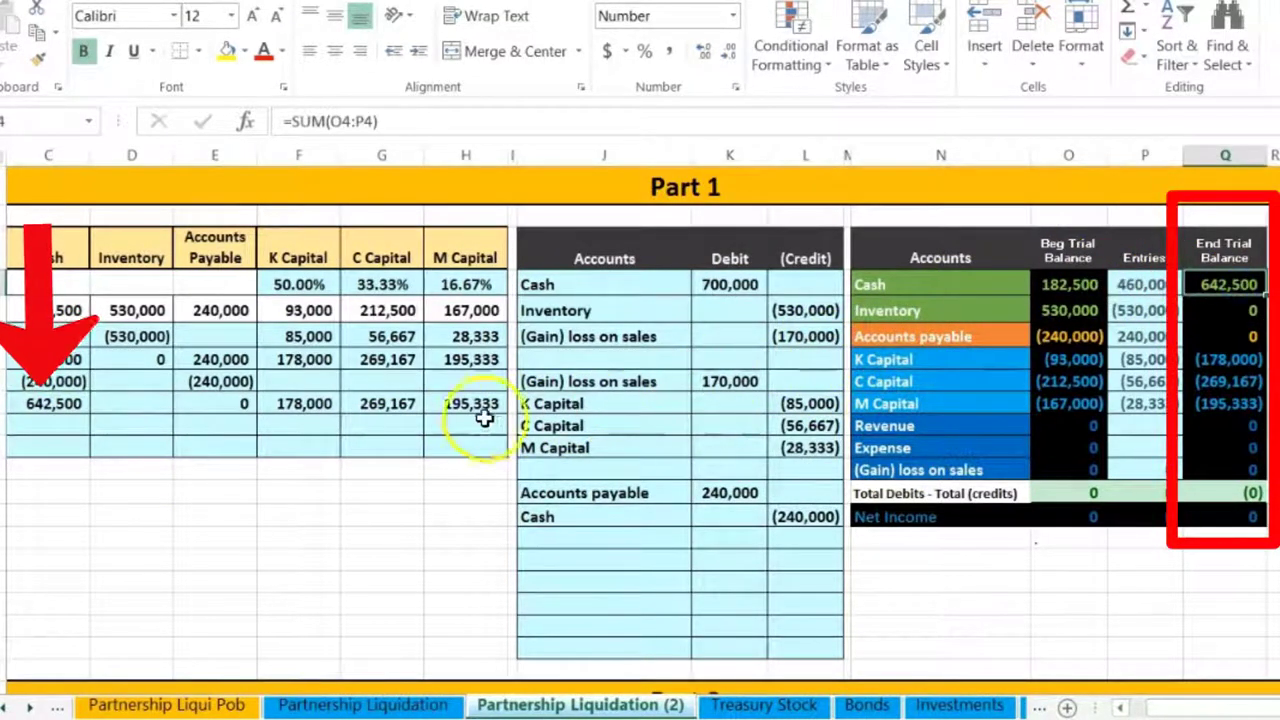
drag(305, 404, 457, 403)
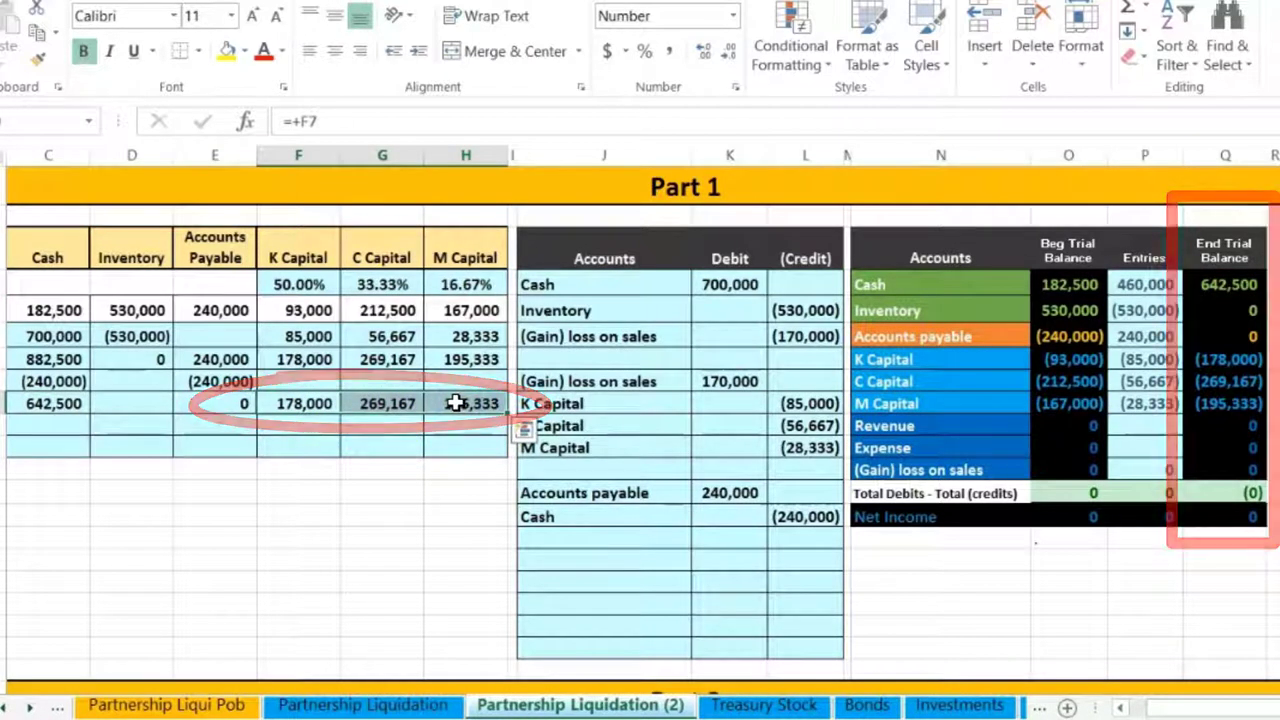
drag(971, 363, 974, 400)
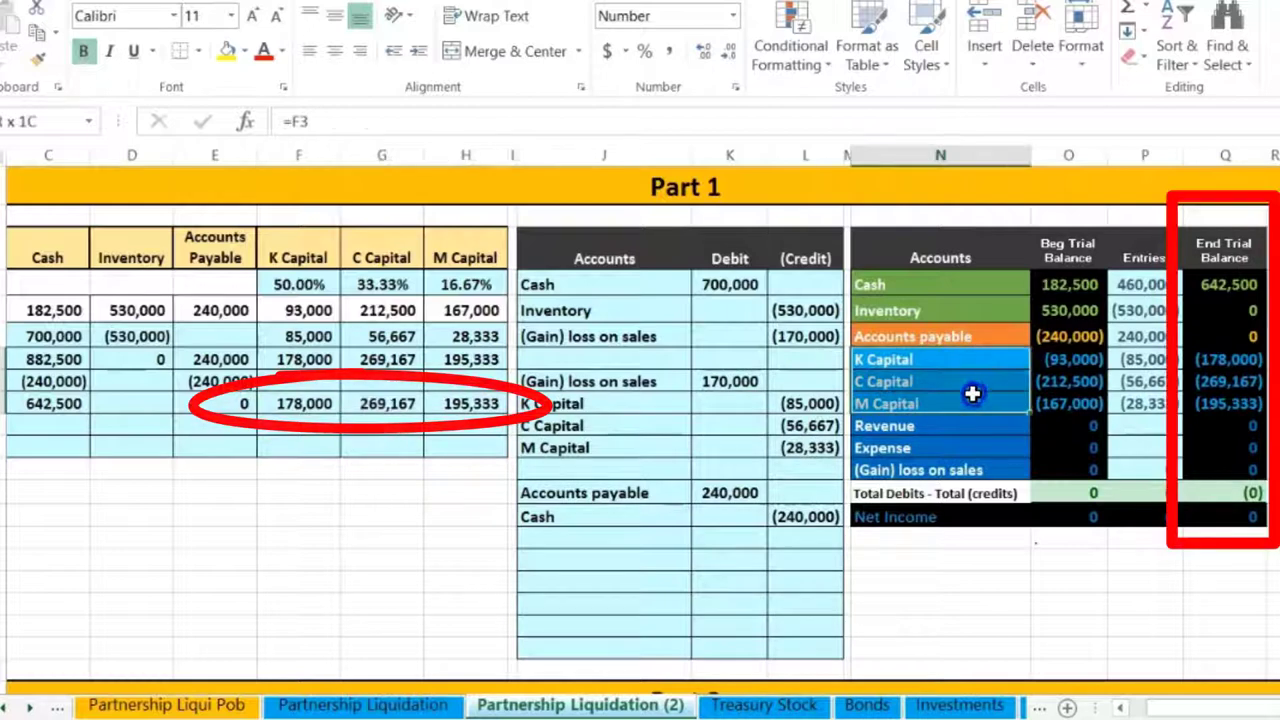
drag(1235, 358, 1230, 403)
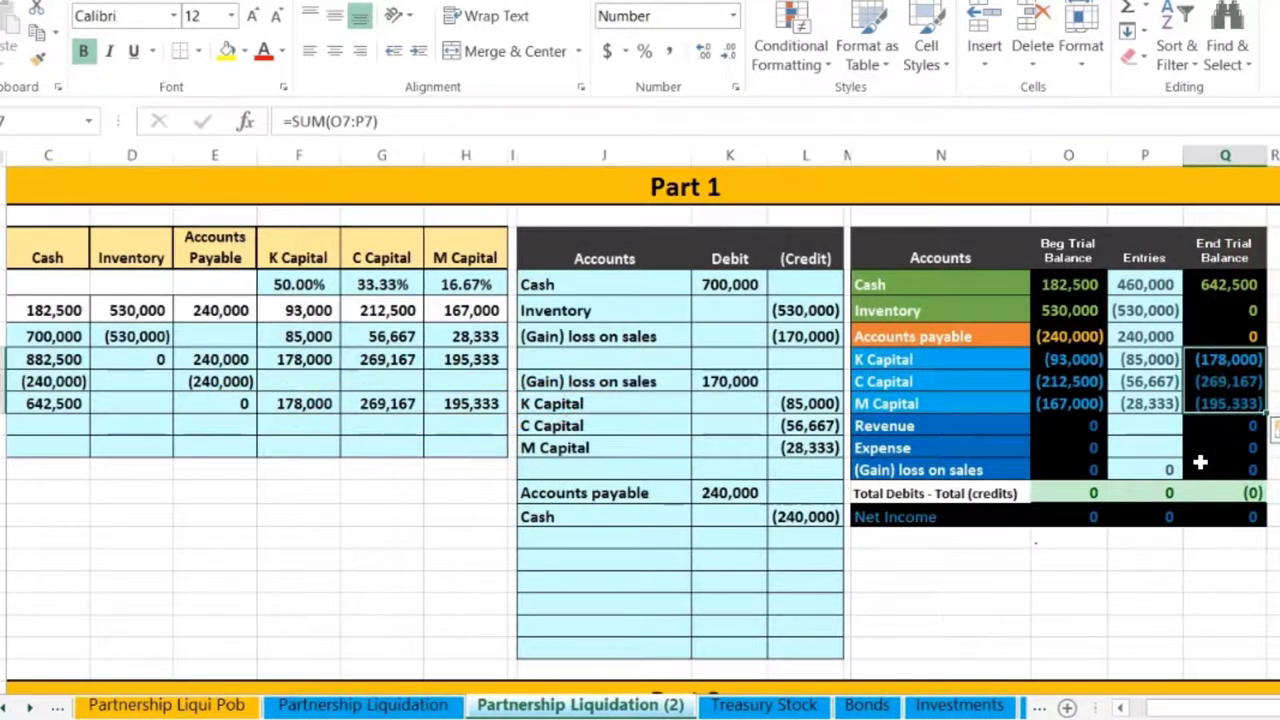
click(1166, 447)
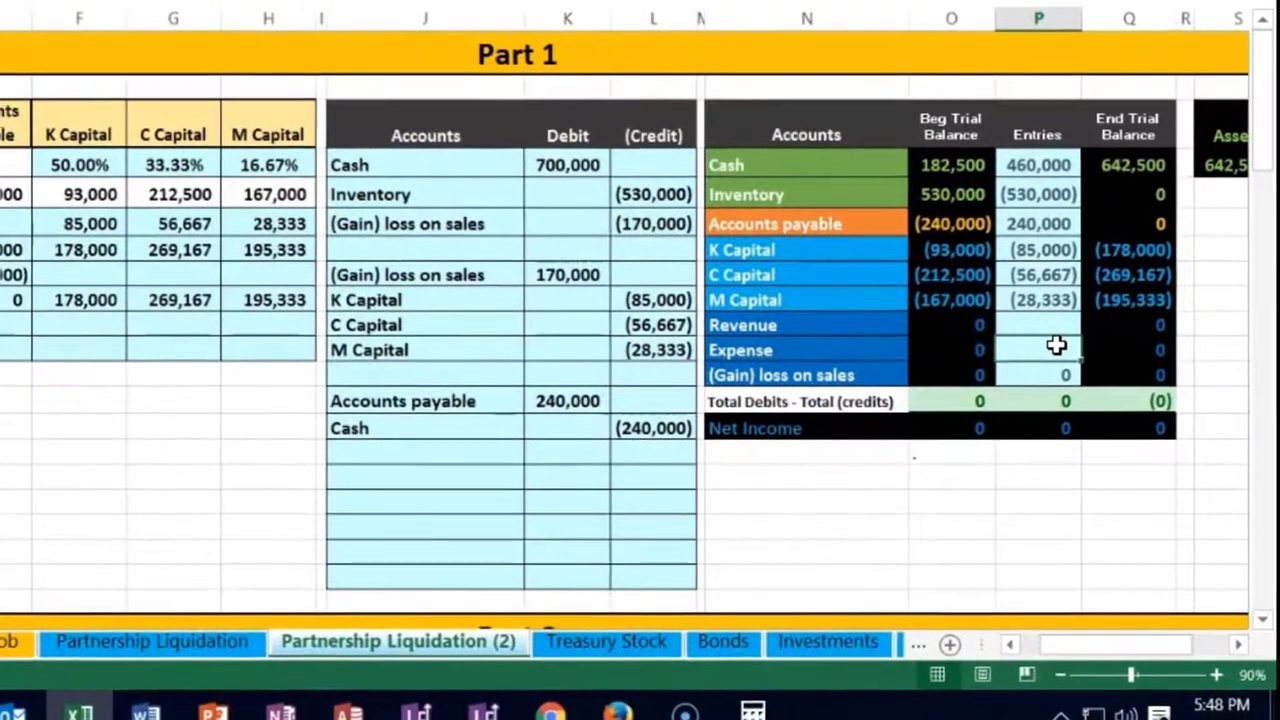
click(1132, 164)
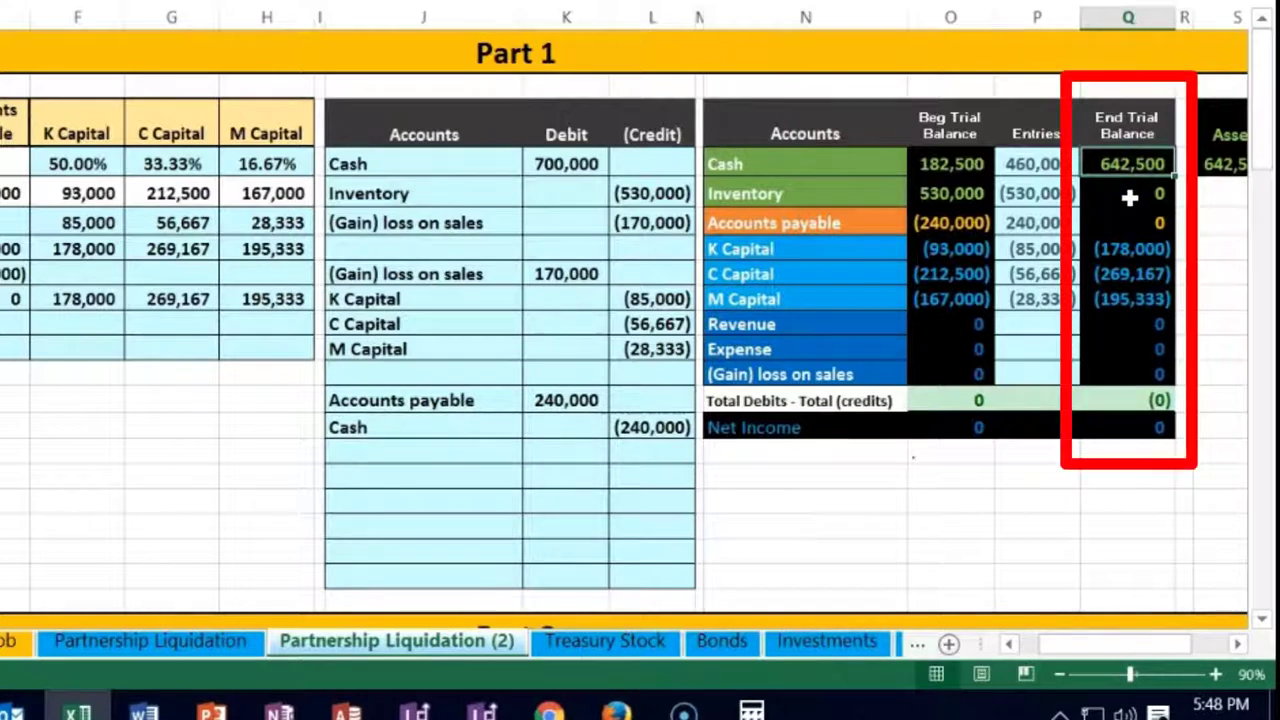
Check the combined ending balances of the three capital accounts against Cash in the trial balance
click(1126, 268)
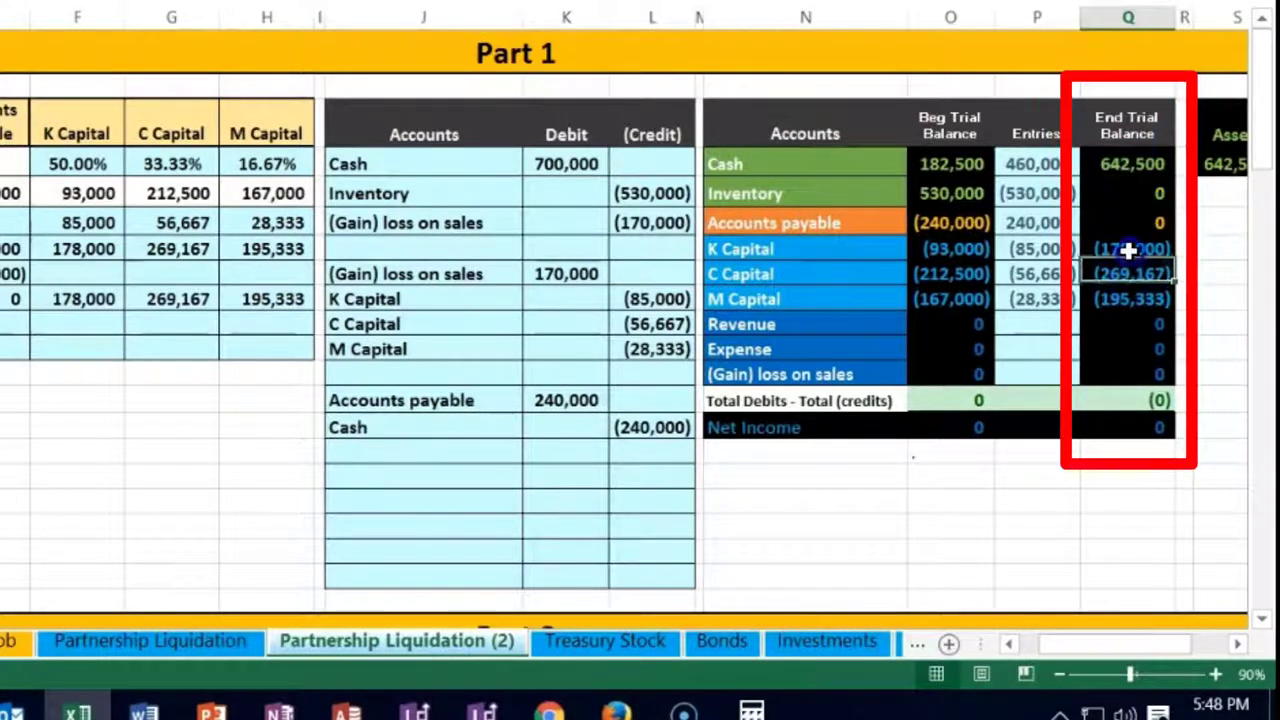
drag(1129, 249, 1130, 294)
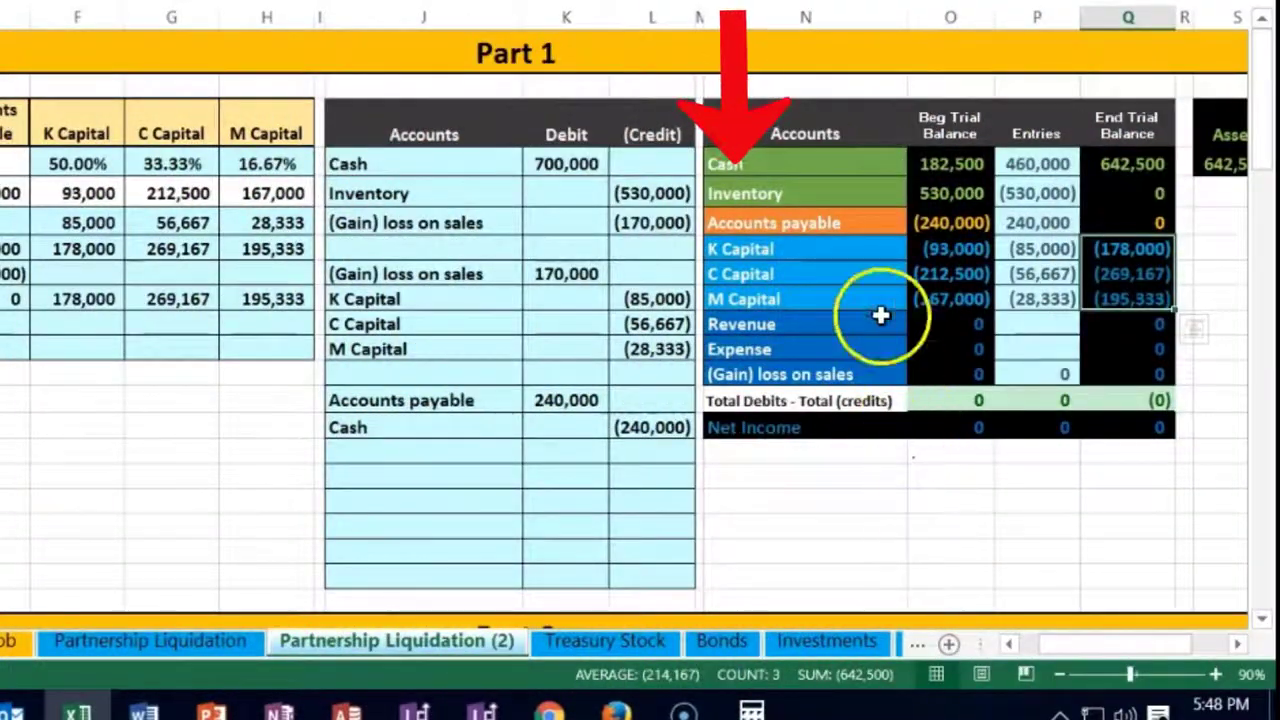
click(830, 190)
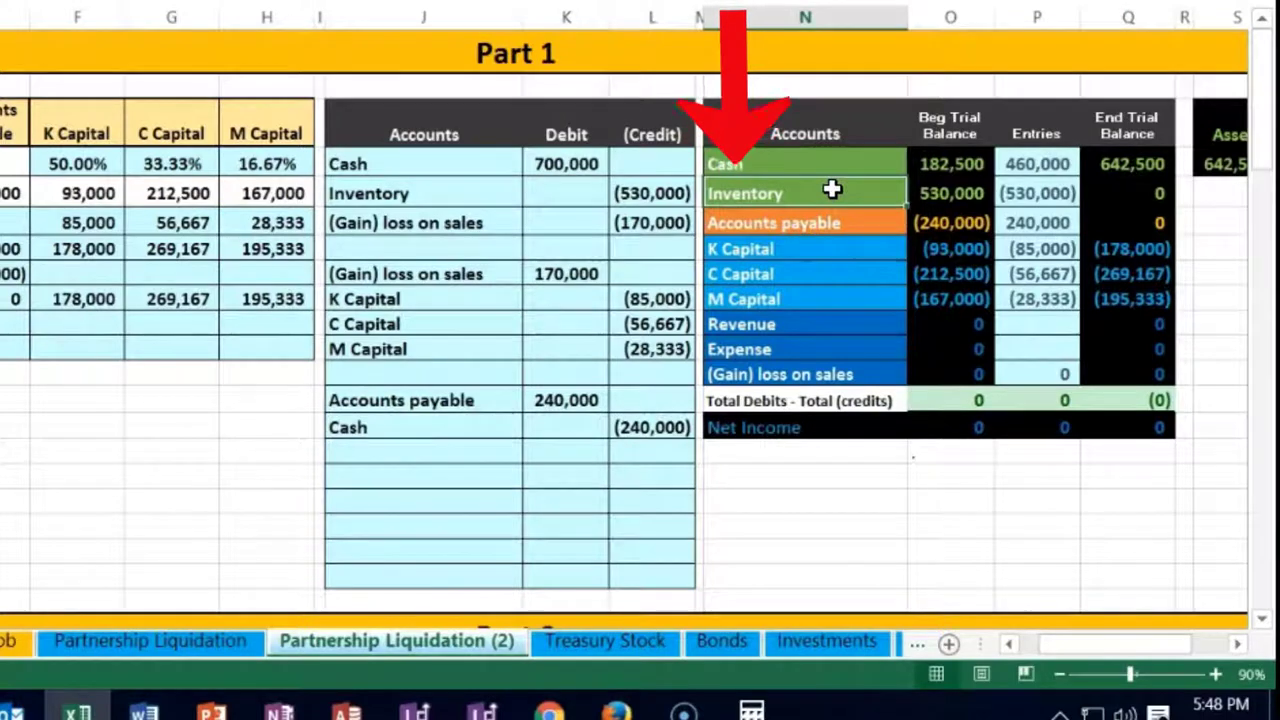
Enter -642,500 under Cash in the worksheet's Distribute cash to owners row, cell C10
click(43, 446)
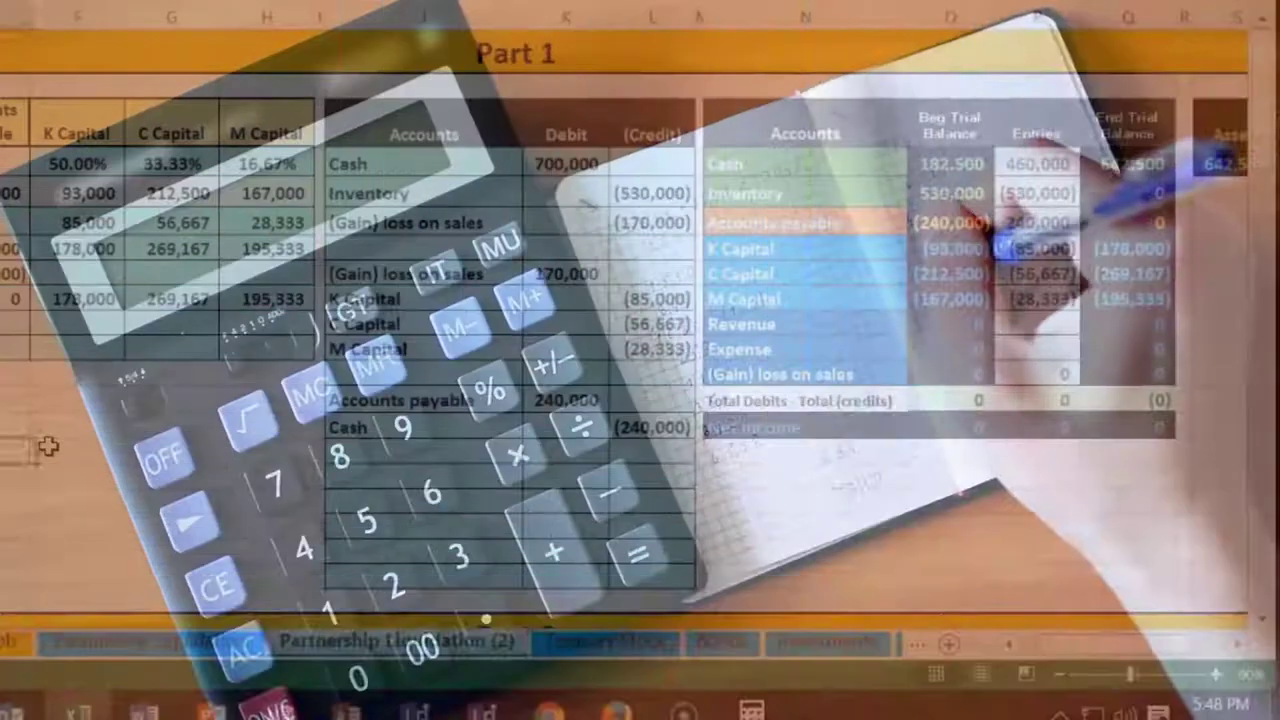
scroll(48, 446, left, 5)
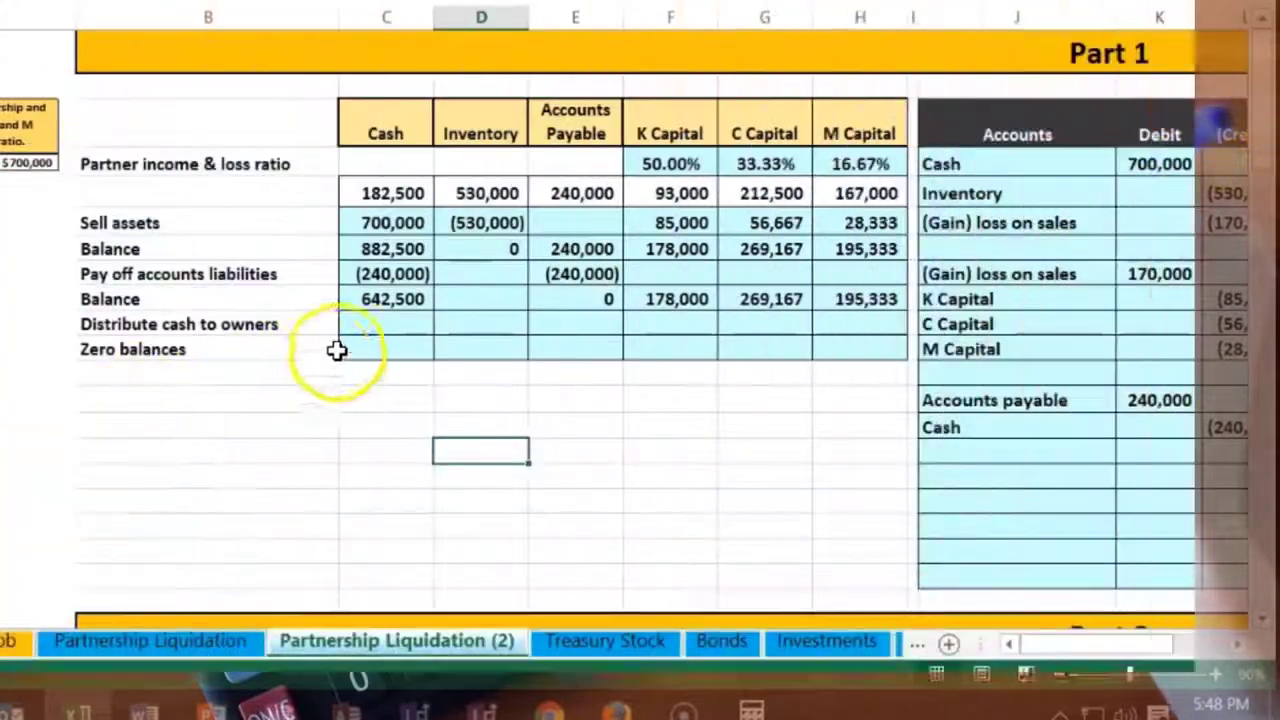
click(370, 322)
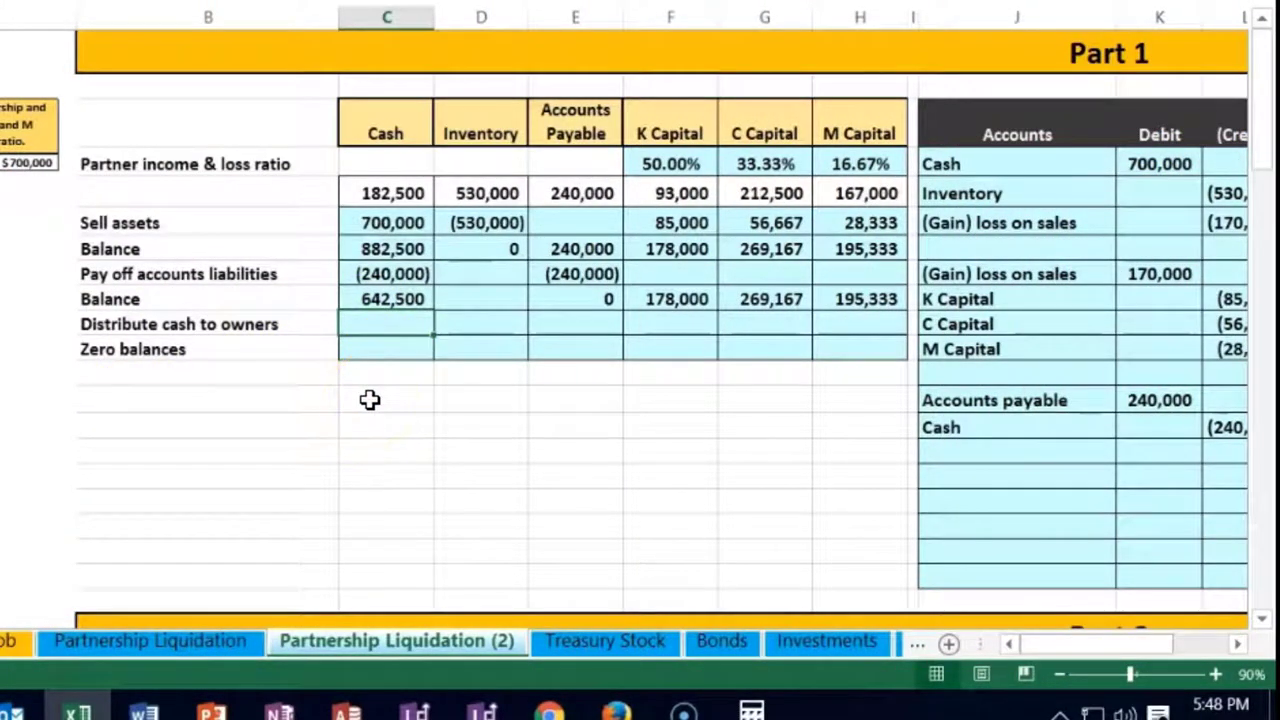
text(-642)
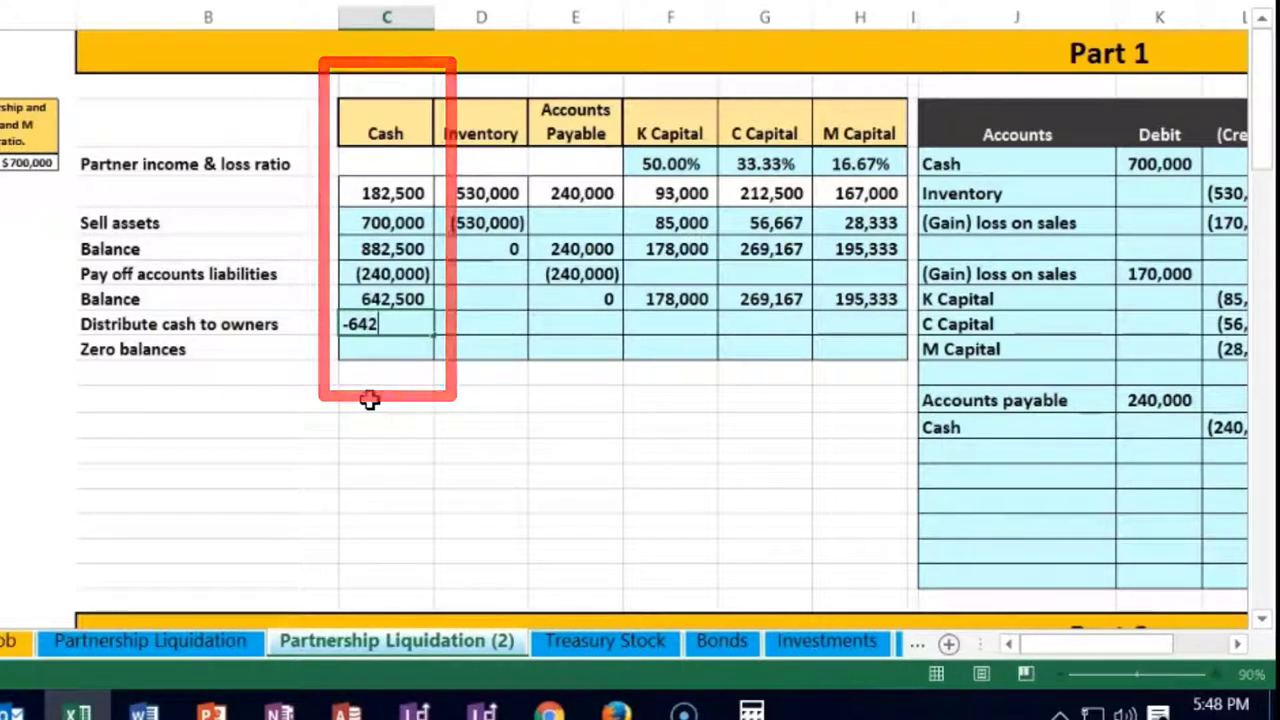
text(500)
key(Return)
Enter the owners' distributions in F10:H10: -178,000 for K Capital, -269,167 for C Capital and -195,333 for M Capital, and check their sum
key(Up)
key(Right)
key(Right)
key(Right)
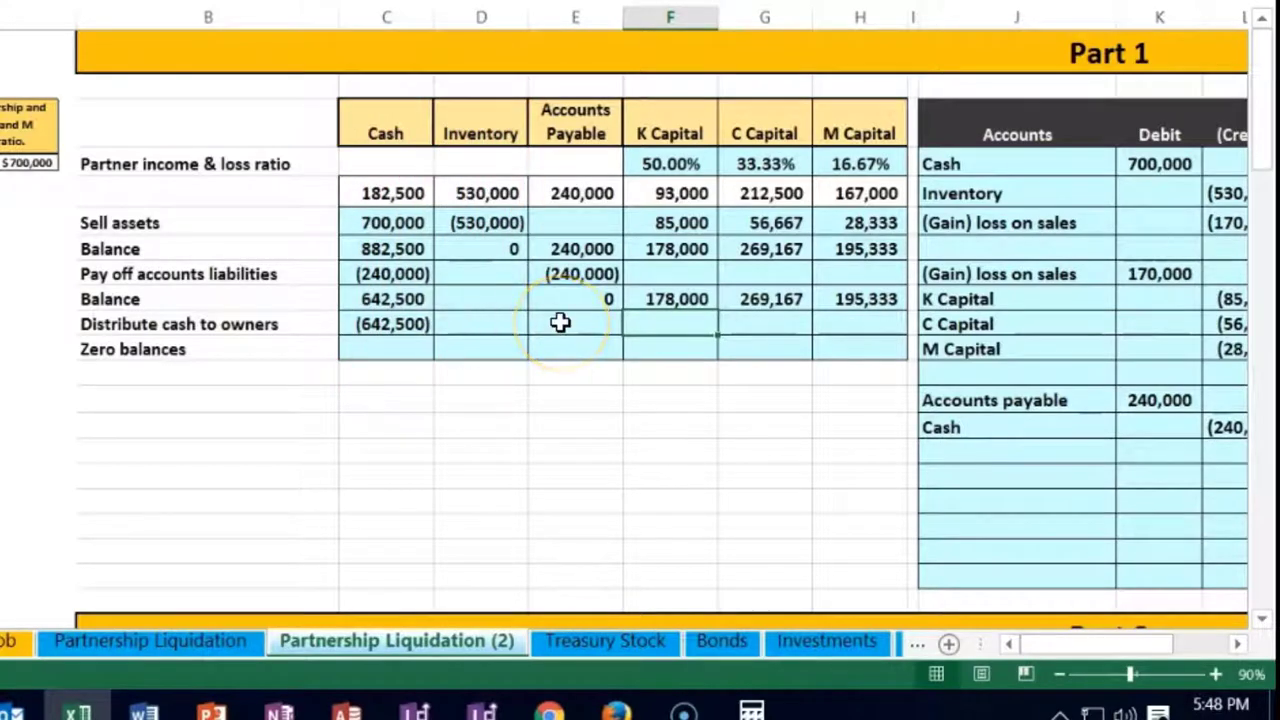
text(-)
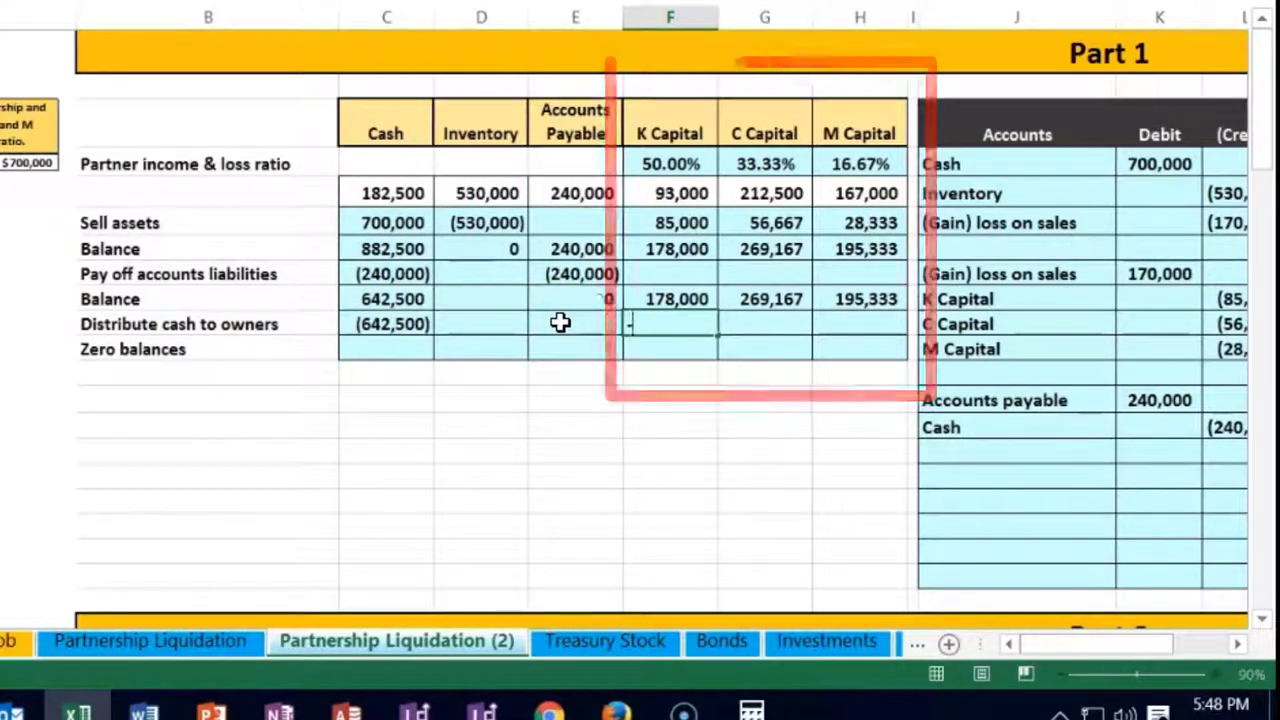
text(178000)
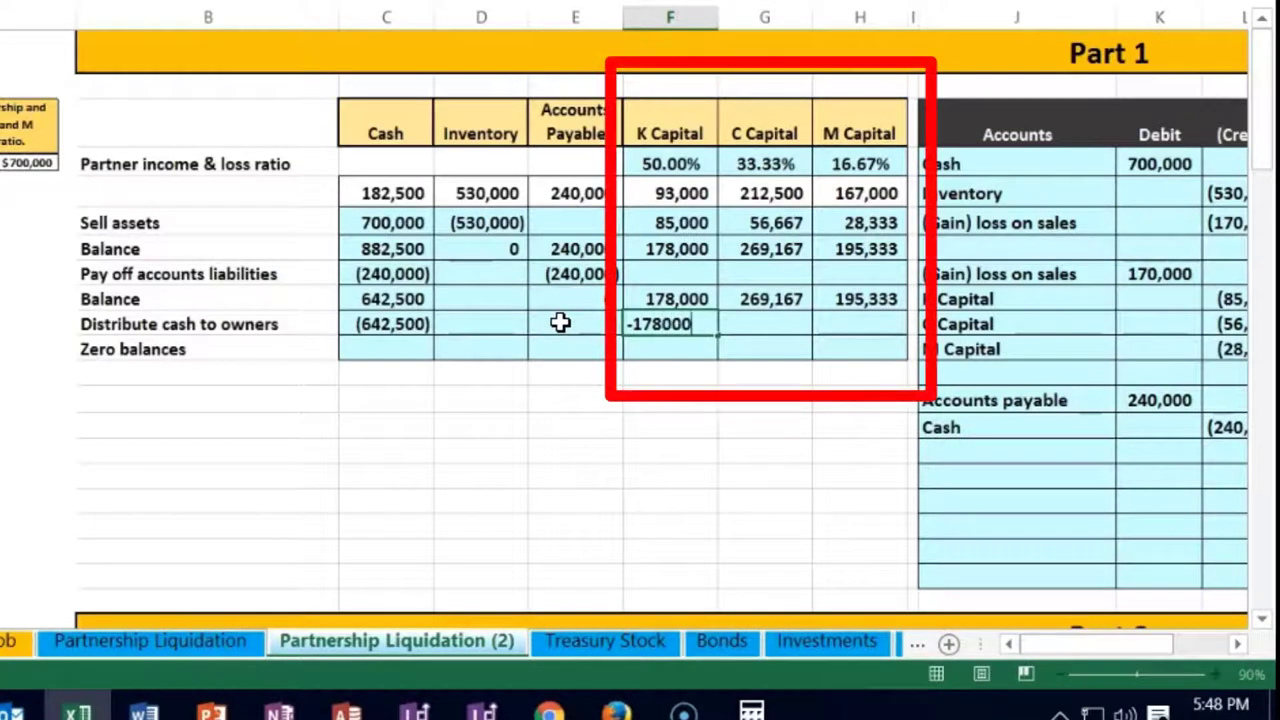
key(Tab)
text(-269167)
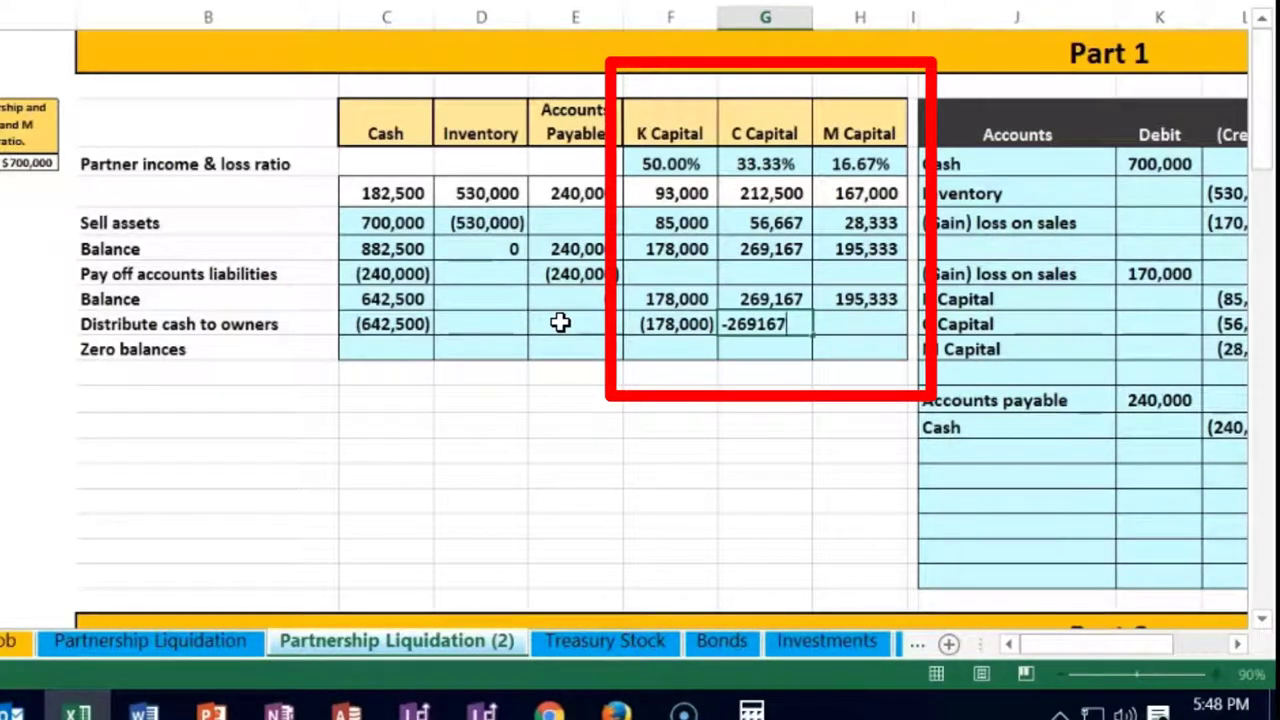
key(Tab)
text(-)
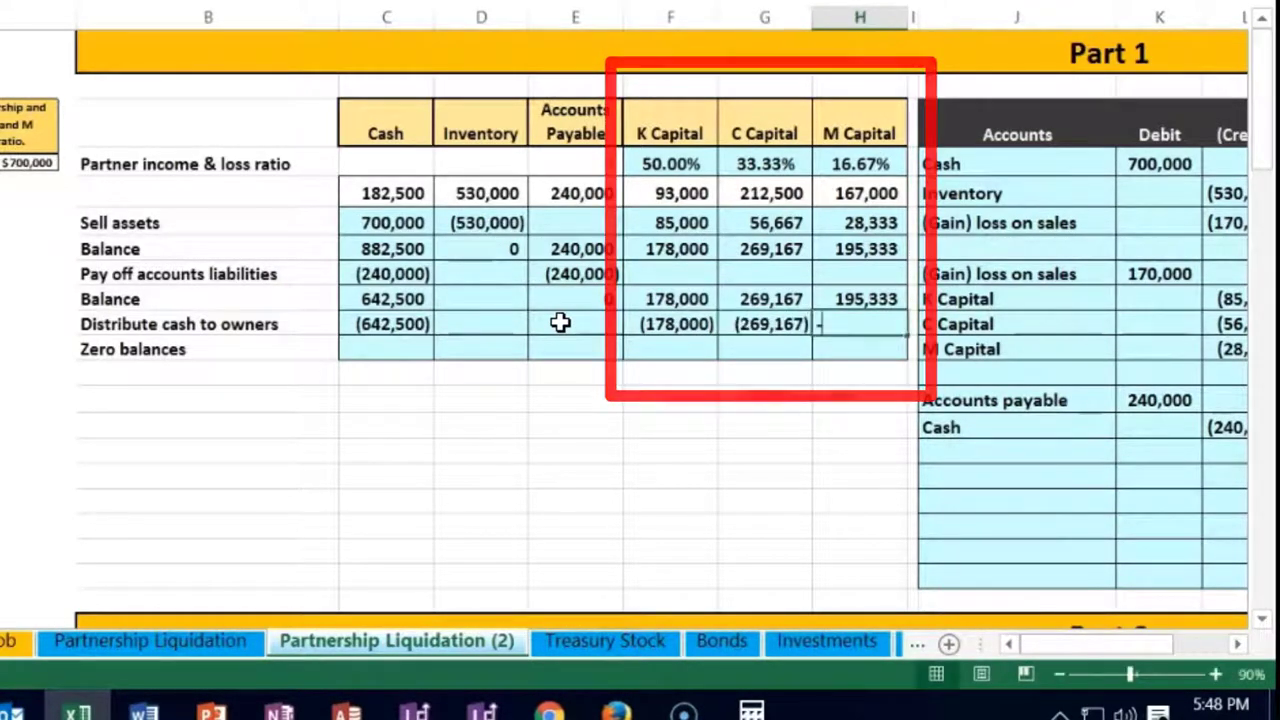
text(195333)
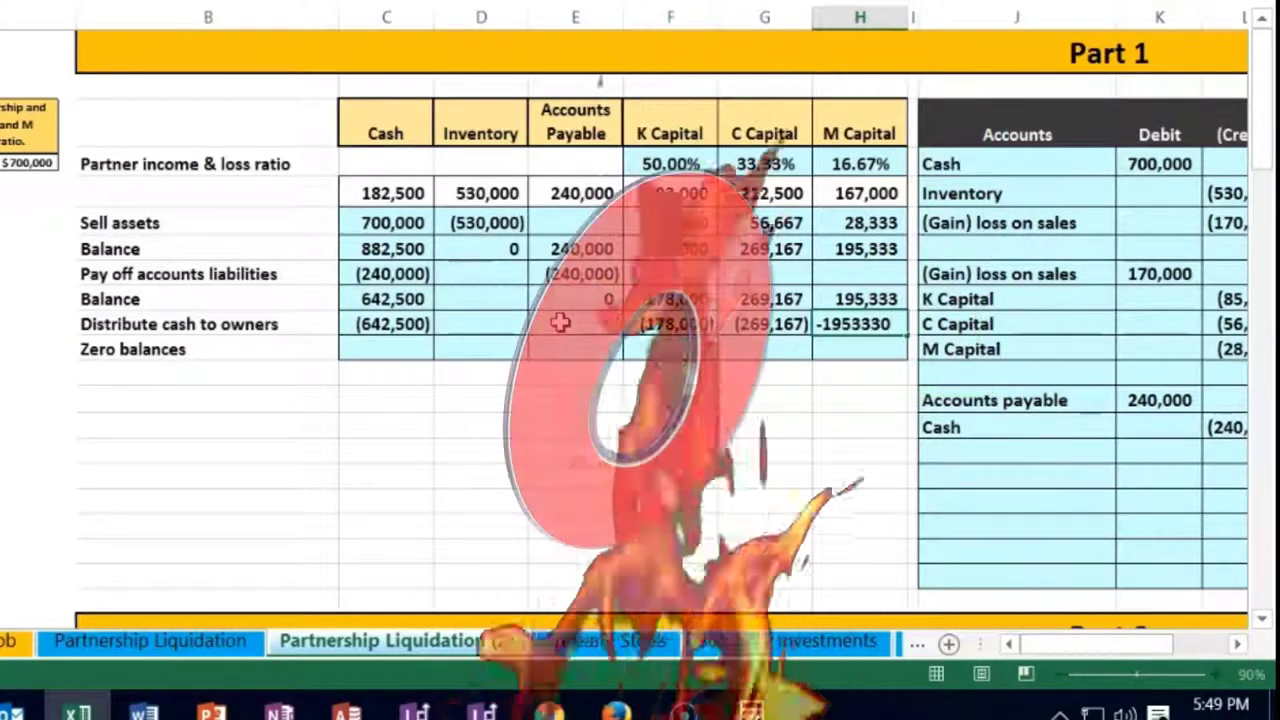
key(Return)
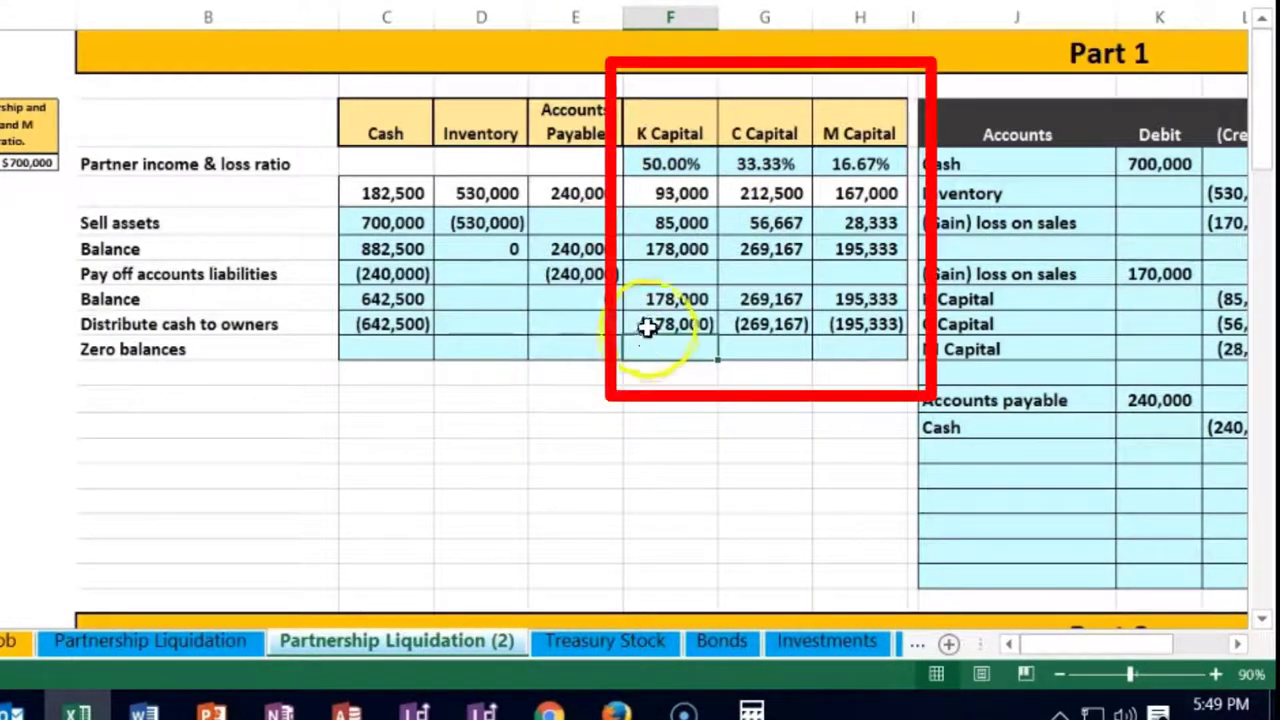
drag(652, 322, 828, 332)
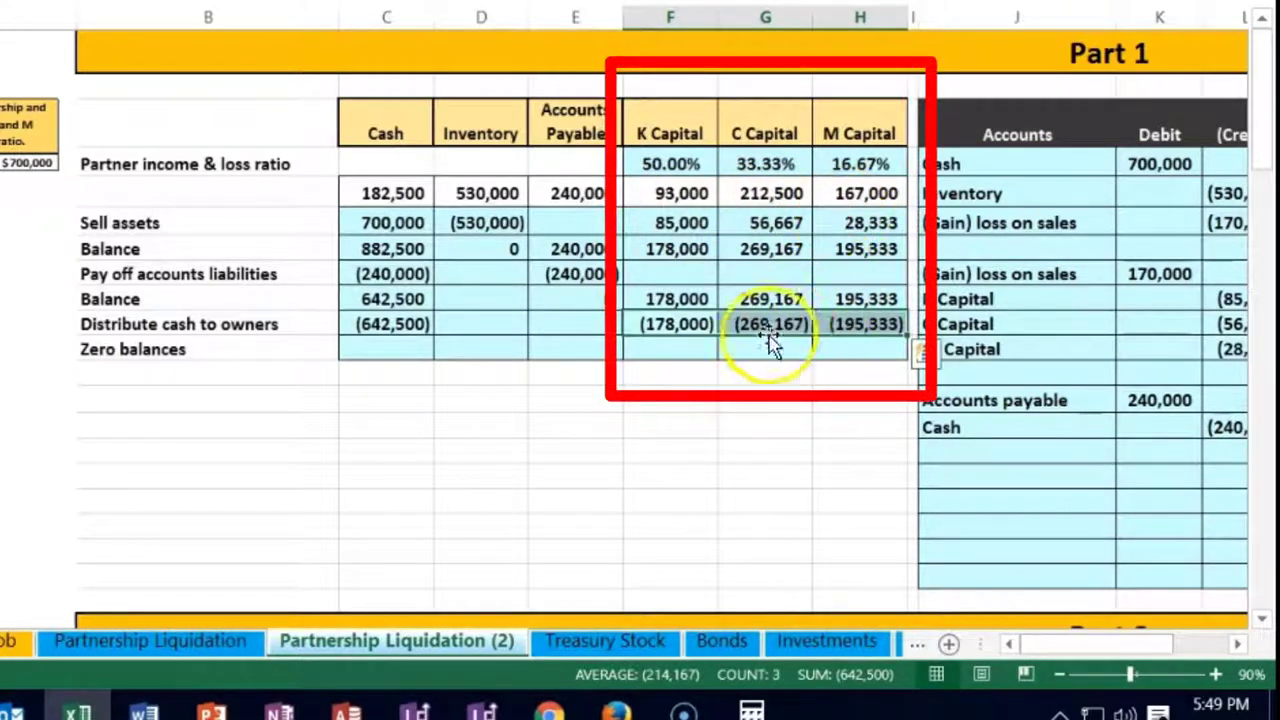
Calculate the Zero balances amount for Cash in C11 with =C9+C10
click(393, 360)
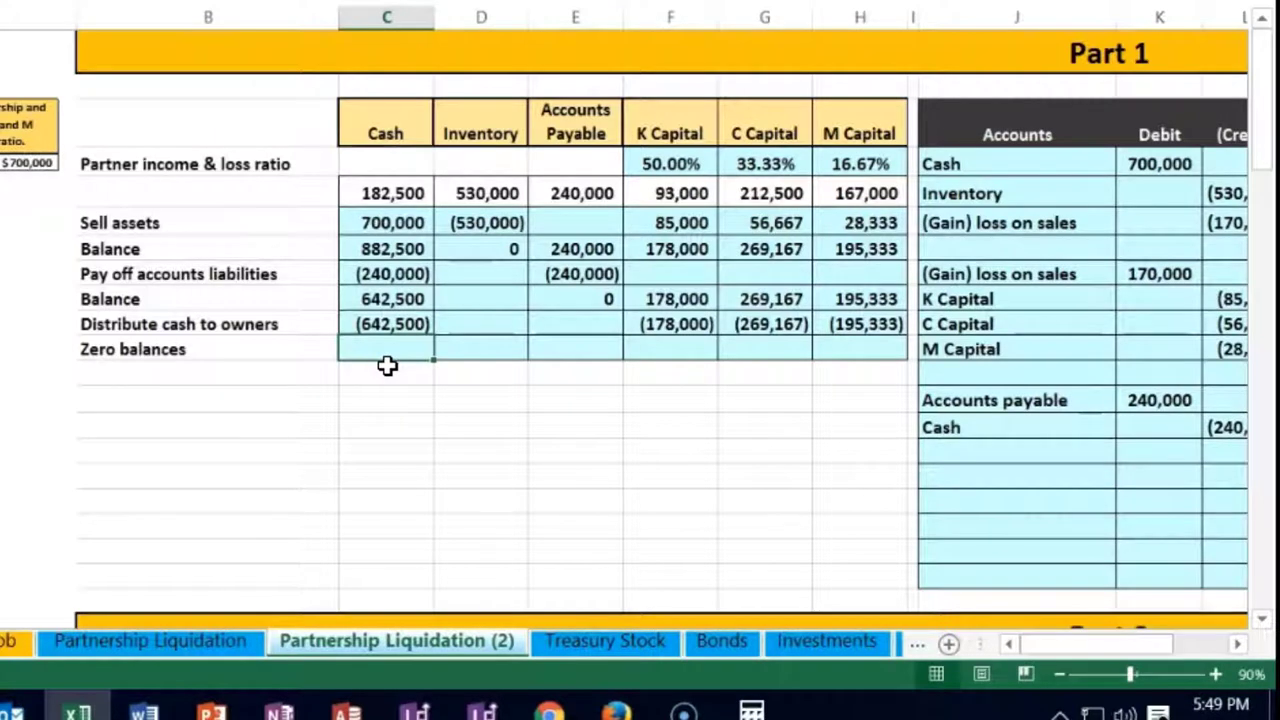
text(=)
click(414, 298)
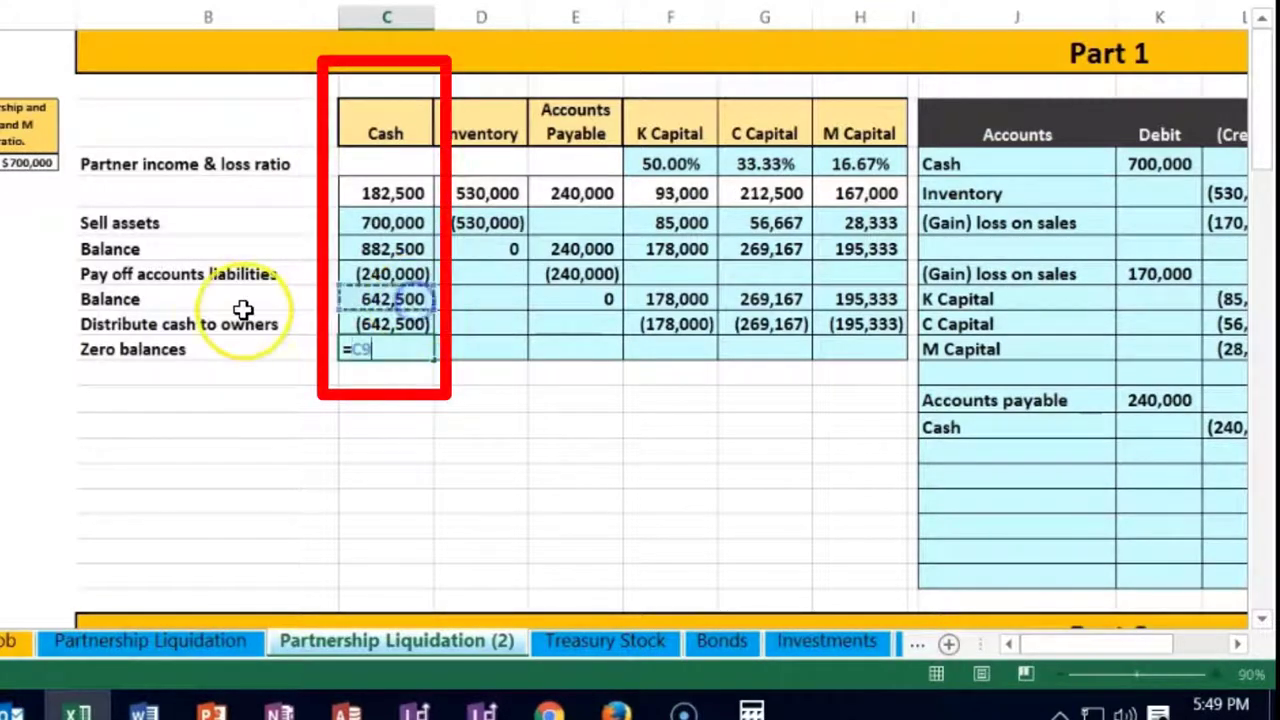
text(+)
click(355, 320)
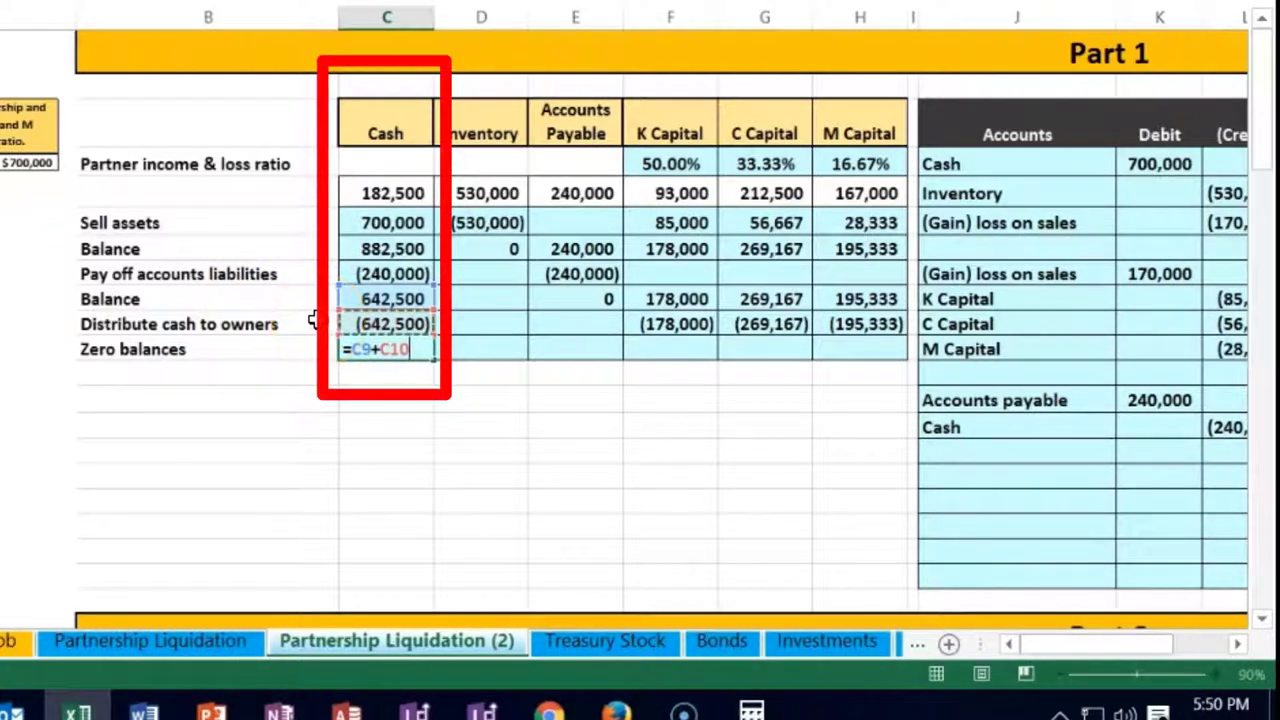
key(Return)
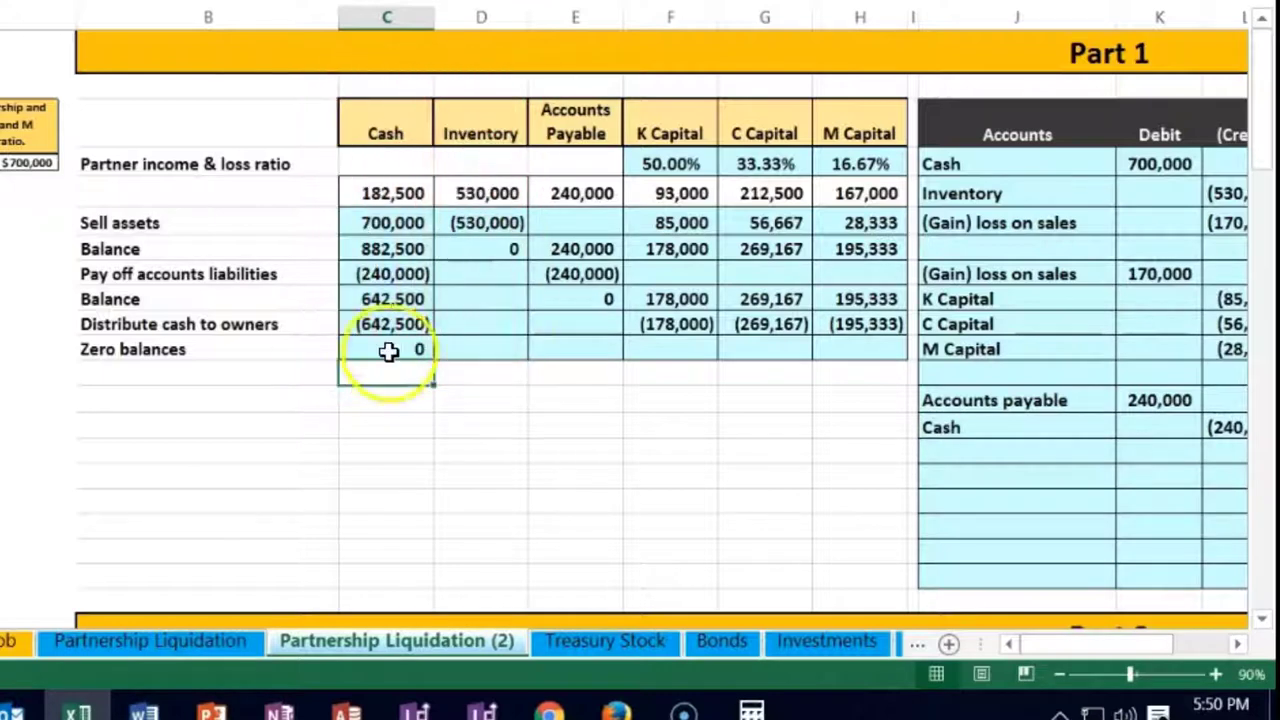
Calculate the Zero balances amount for K Capital in F11 with +F9+F10
click(652, 349)
text(+)
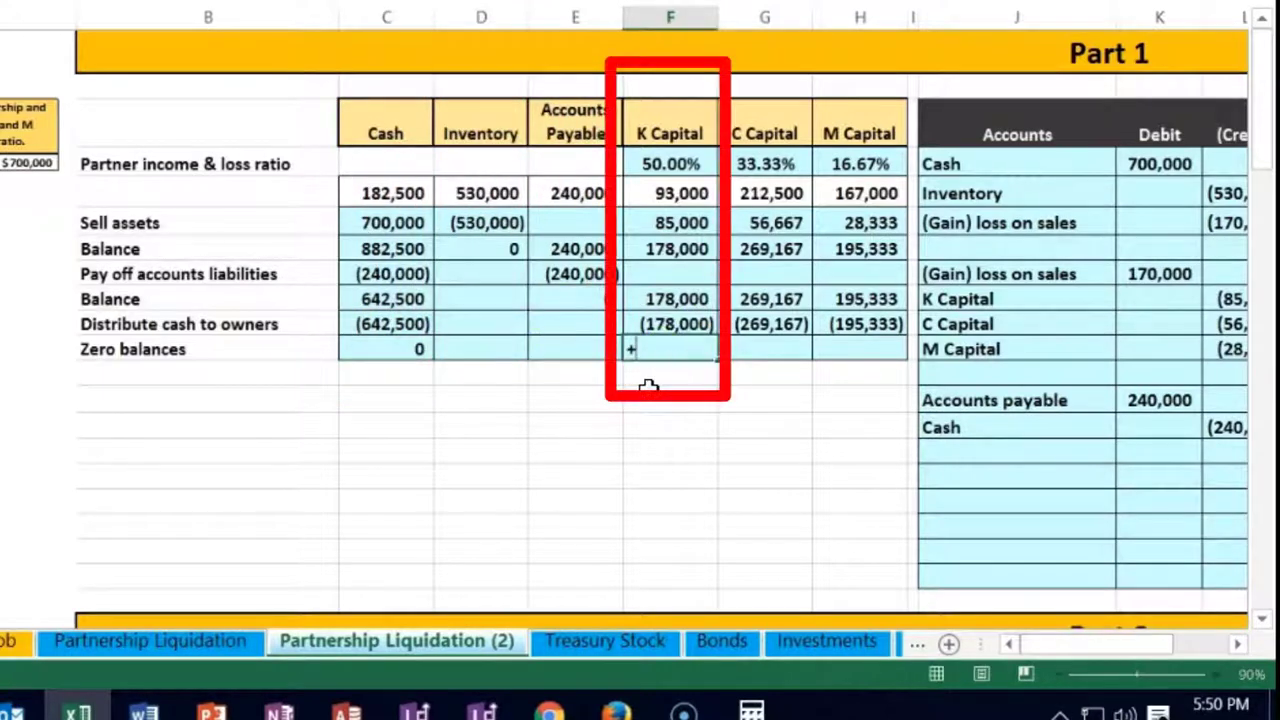
click(689, 299)
text(+)
click(651, 324)
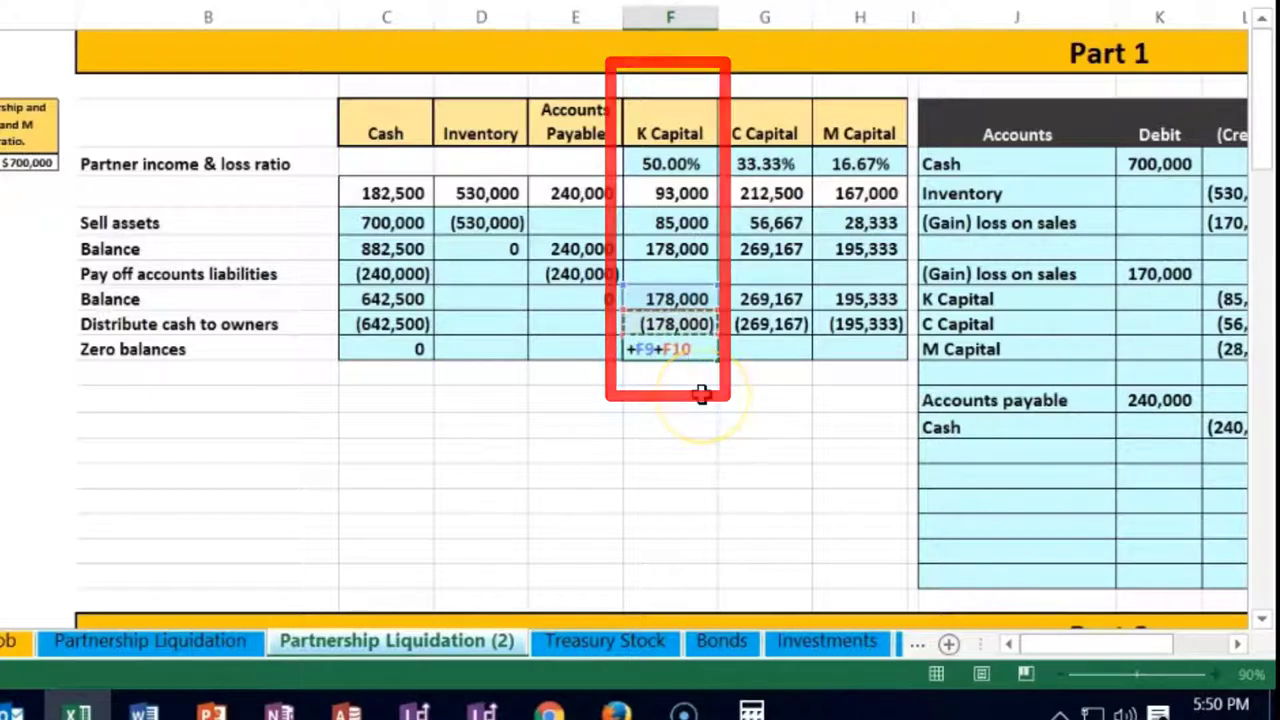
key(Return)
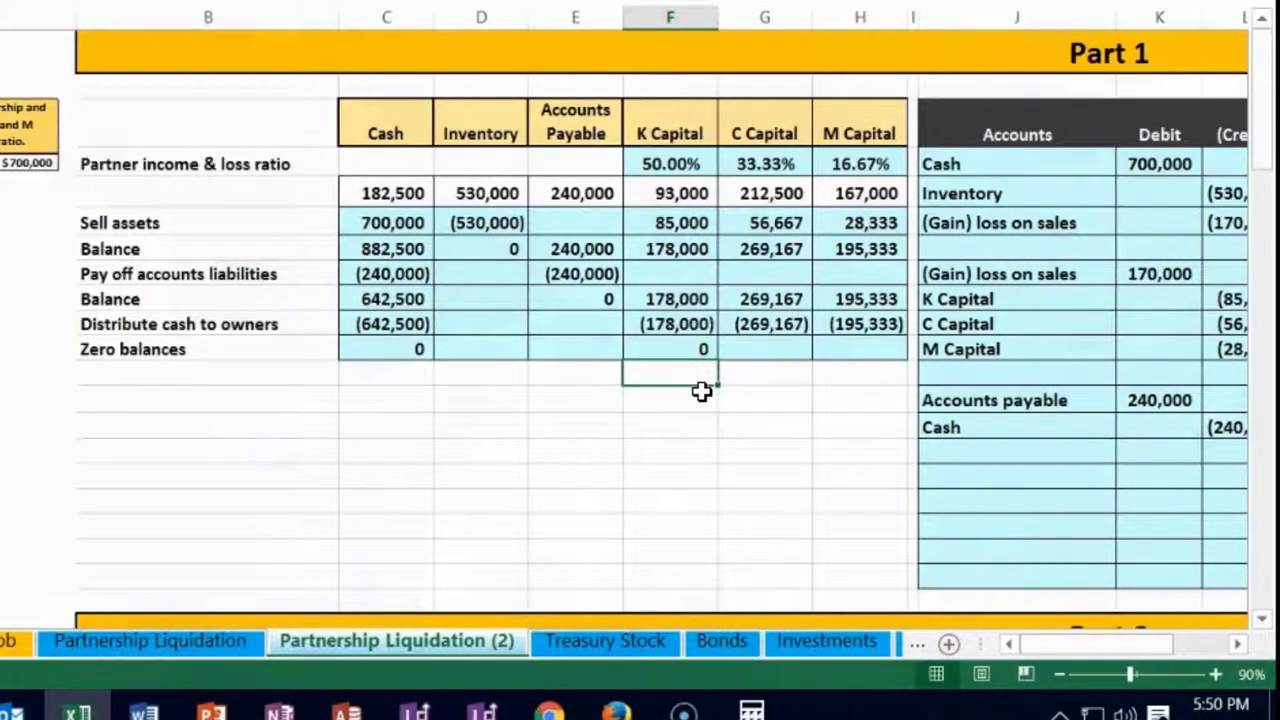
Calculate the Zero balances amount for C Capital in G11 with +G9+G10
click(701, 372)
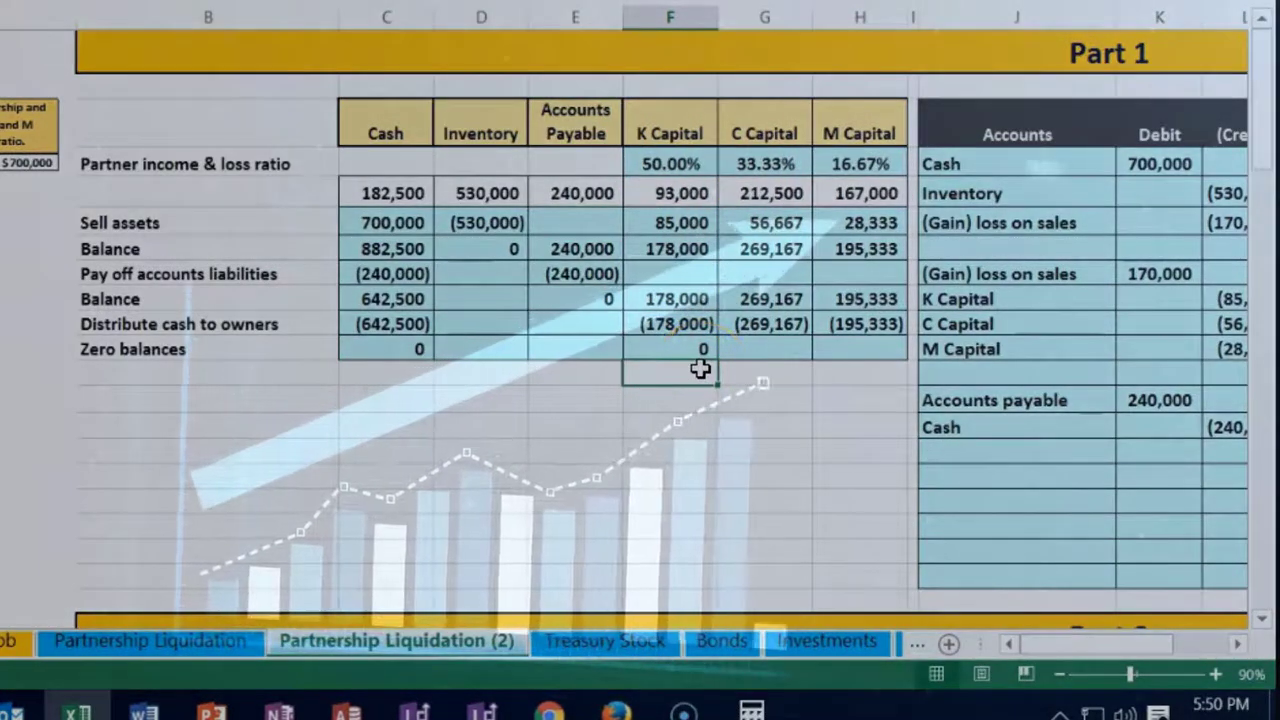
click(763, 345)
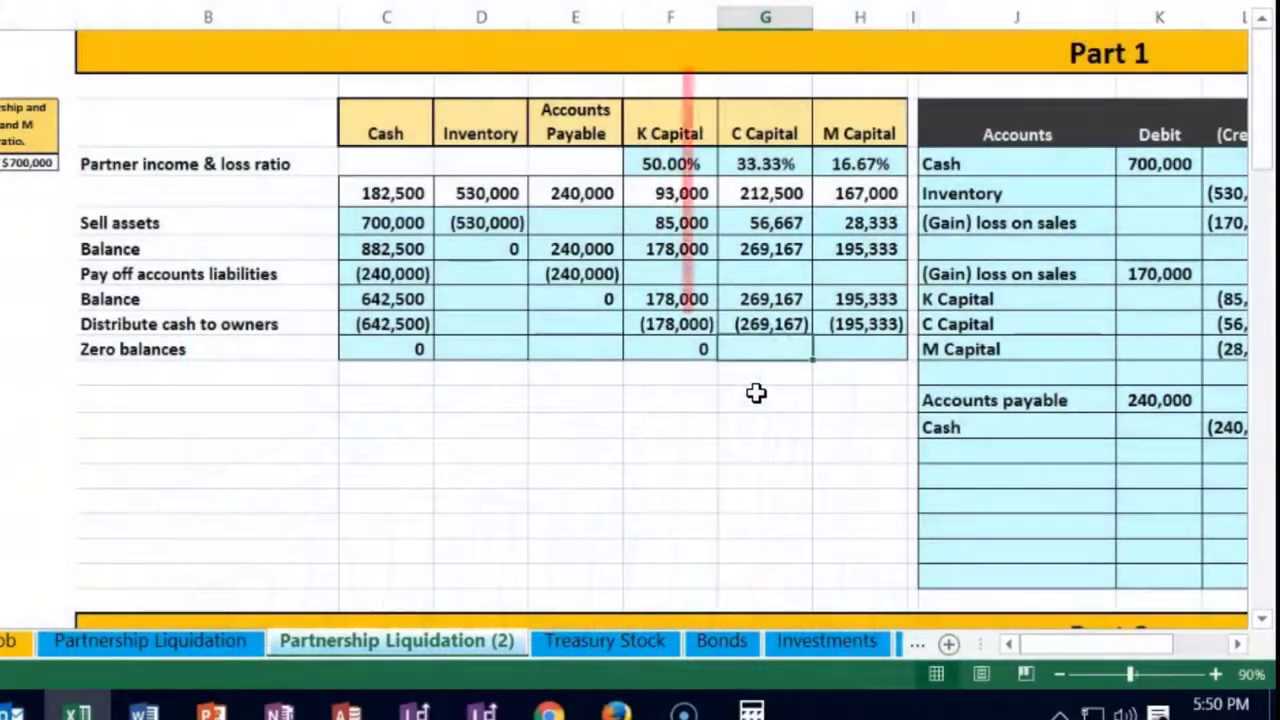
text(+)
click(768, 292)
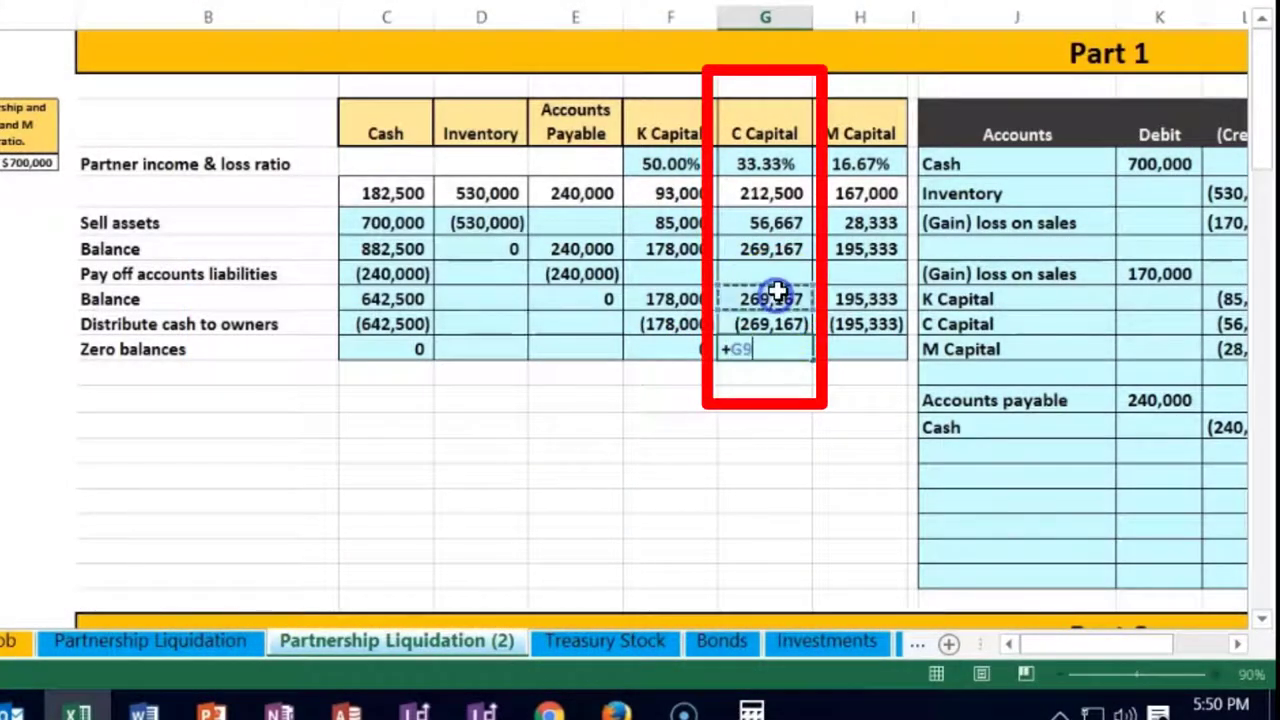
text(+)
click(775, 322)
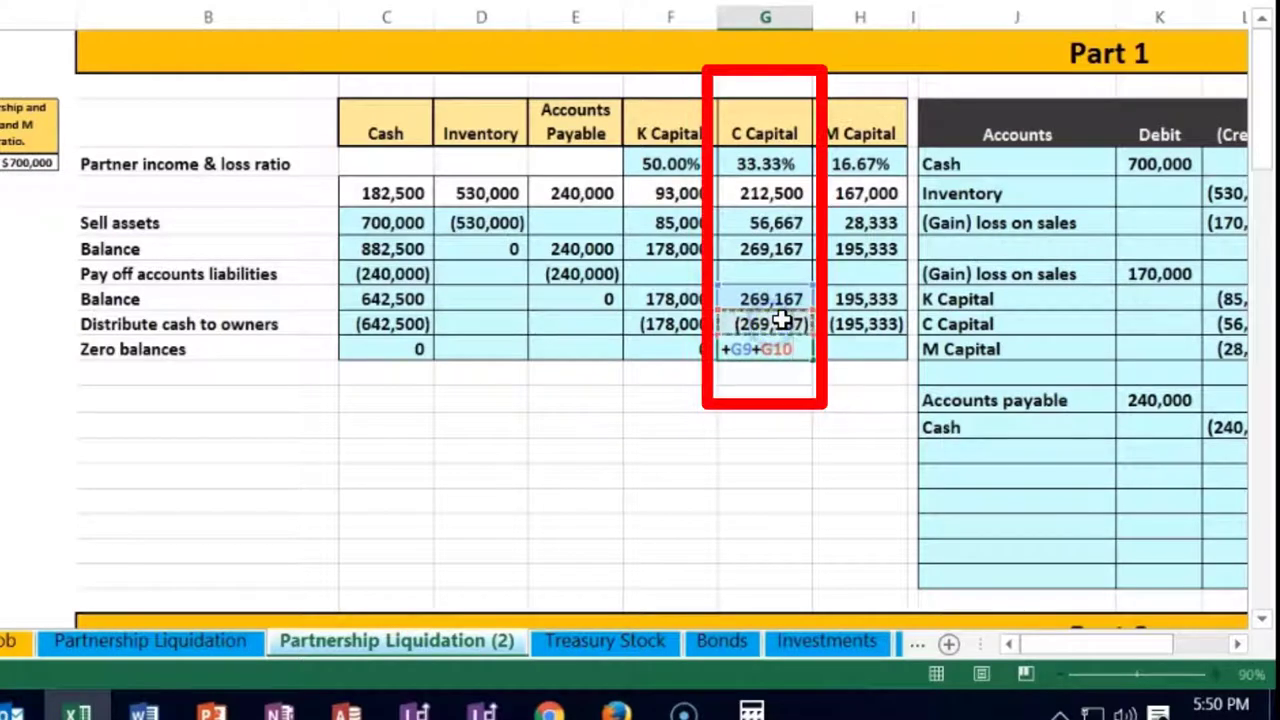
key(Return)
Calculate the Zero balances amount for M Capital in H11 with +H9+H10
key(Up)
key(Right)
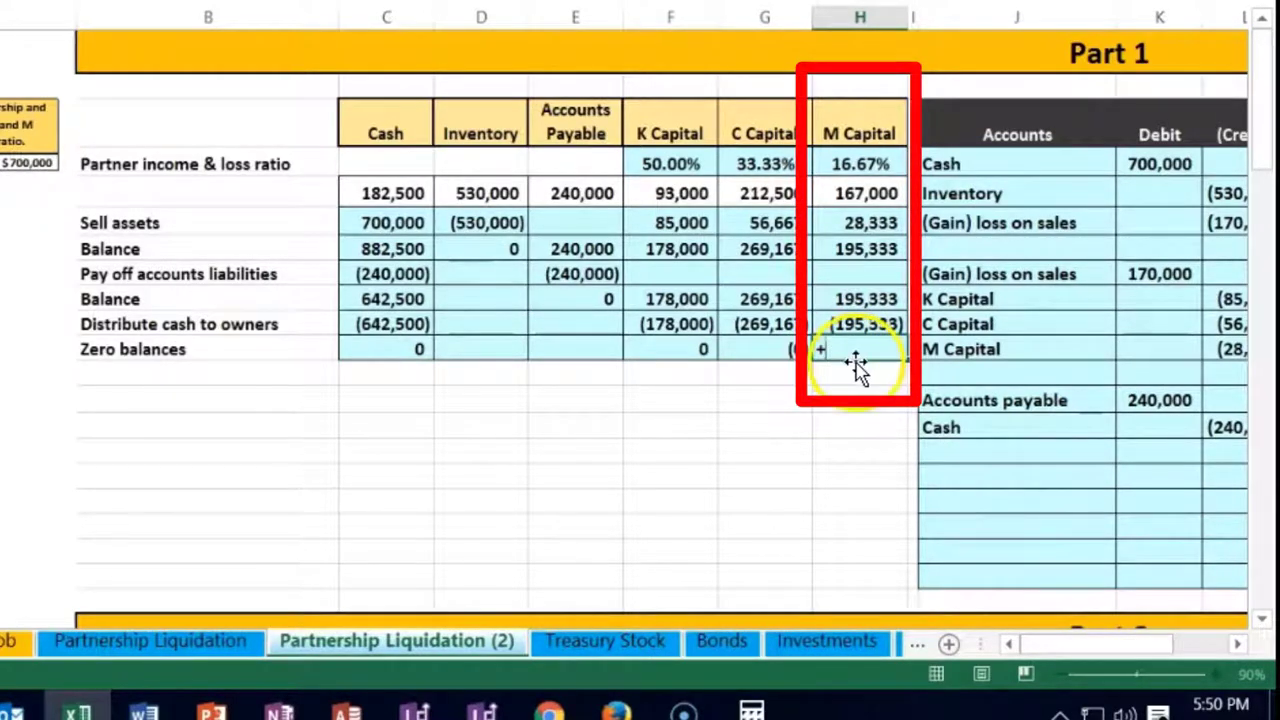
click(863, 297)
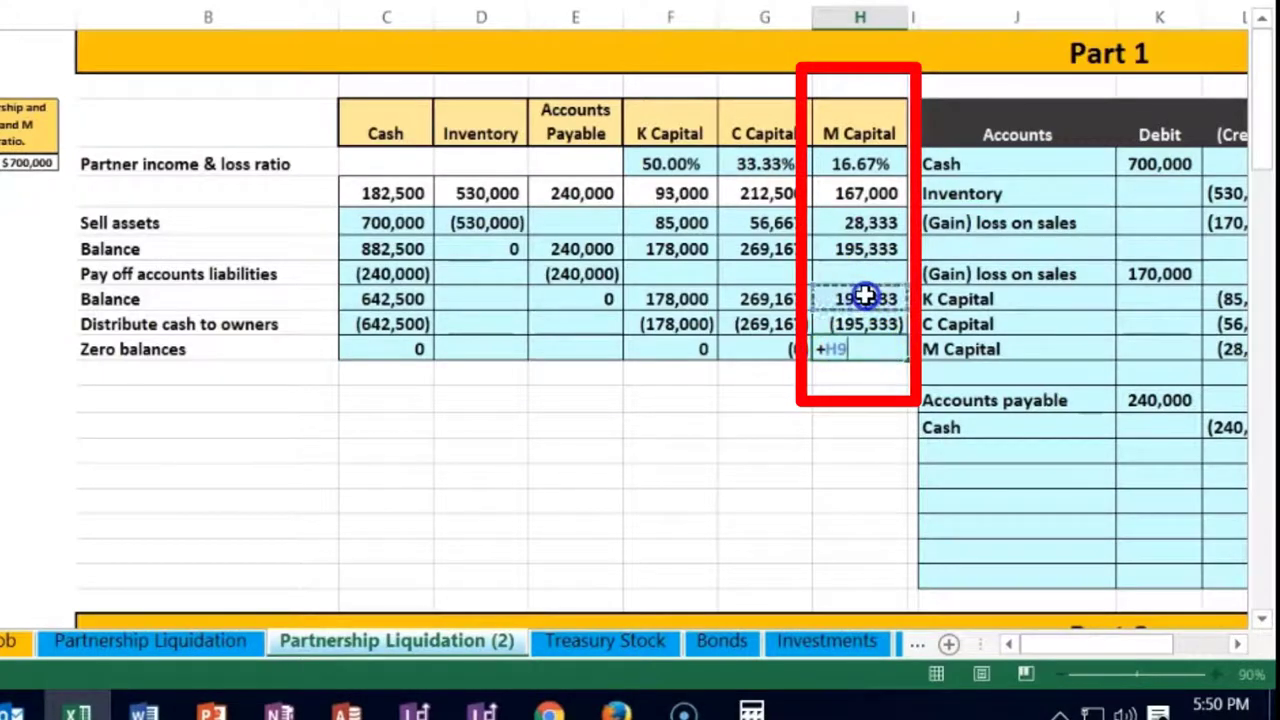
text(+)
click(878, 320)
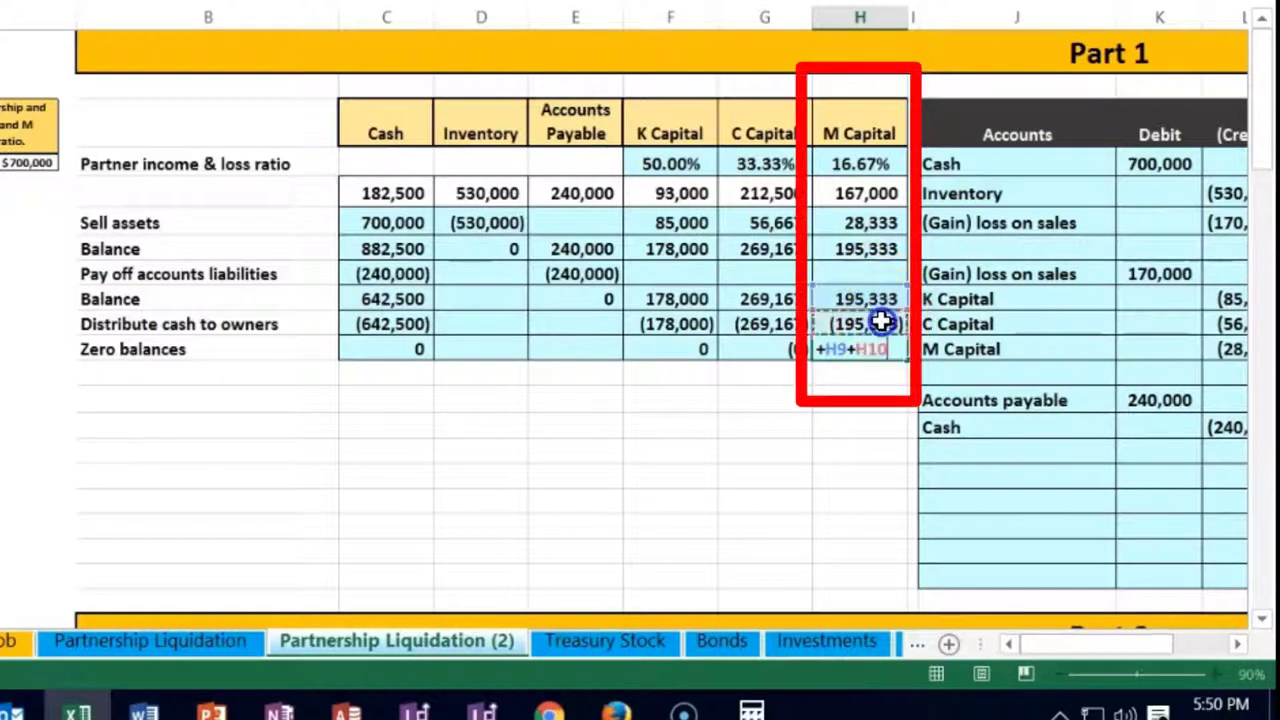
key(Return)
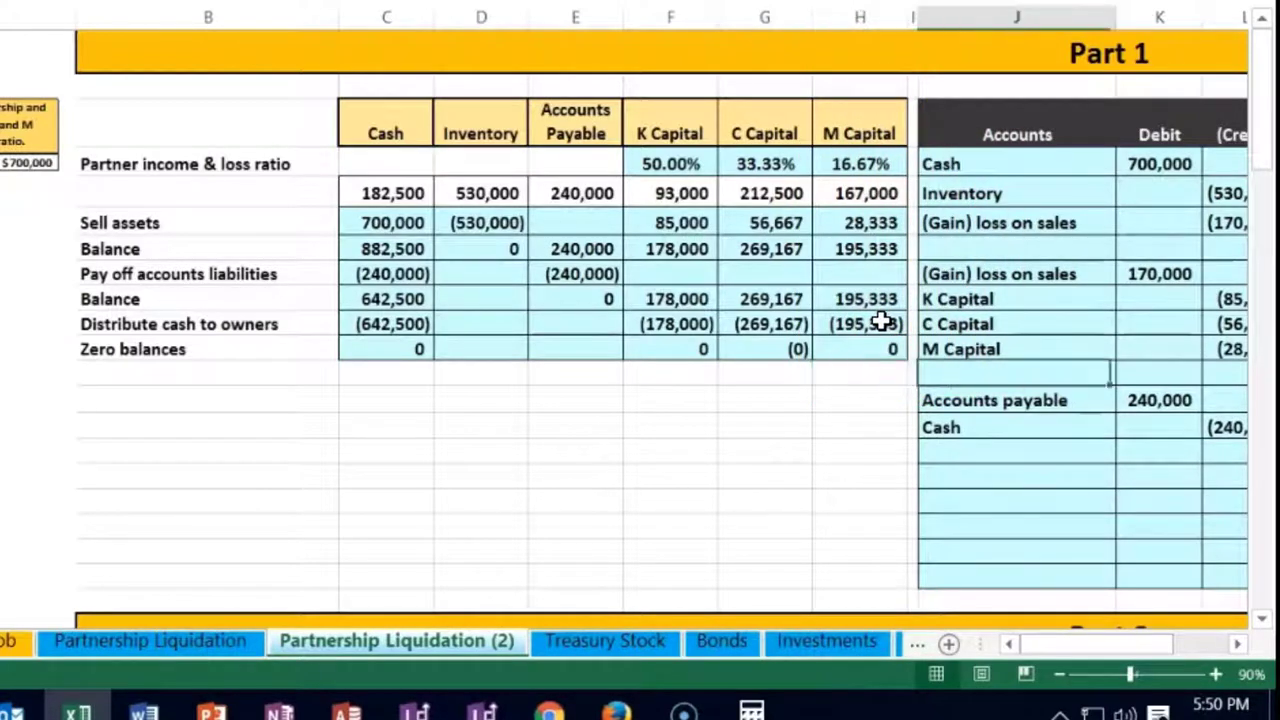
Examine the remaining Cash and K Capital balances in the ending trial balance that the distribution entry must clear
scroll(880, 320, right, 3)
scroll(880, 320, right, 3)
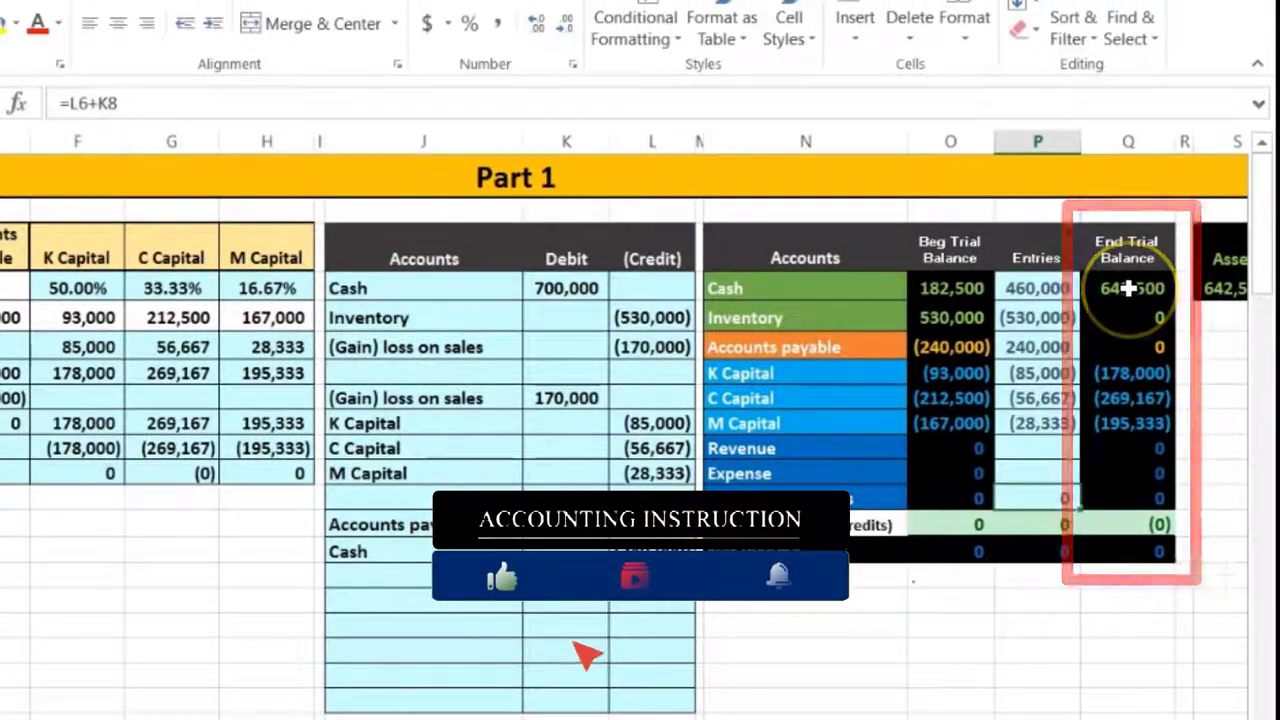
click(1128, 288)
click(1121, 373)
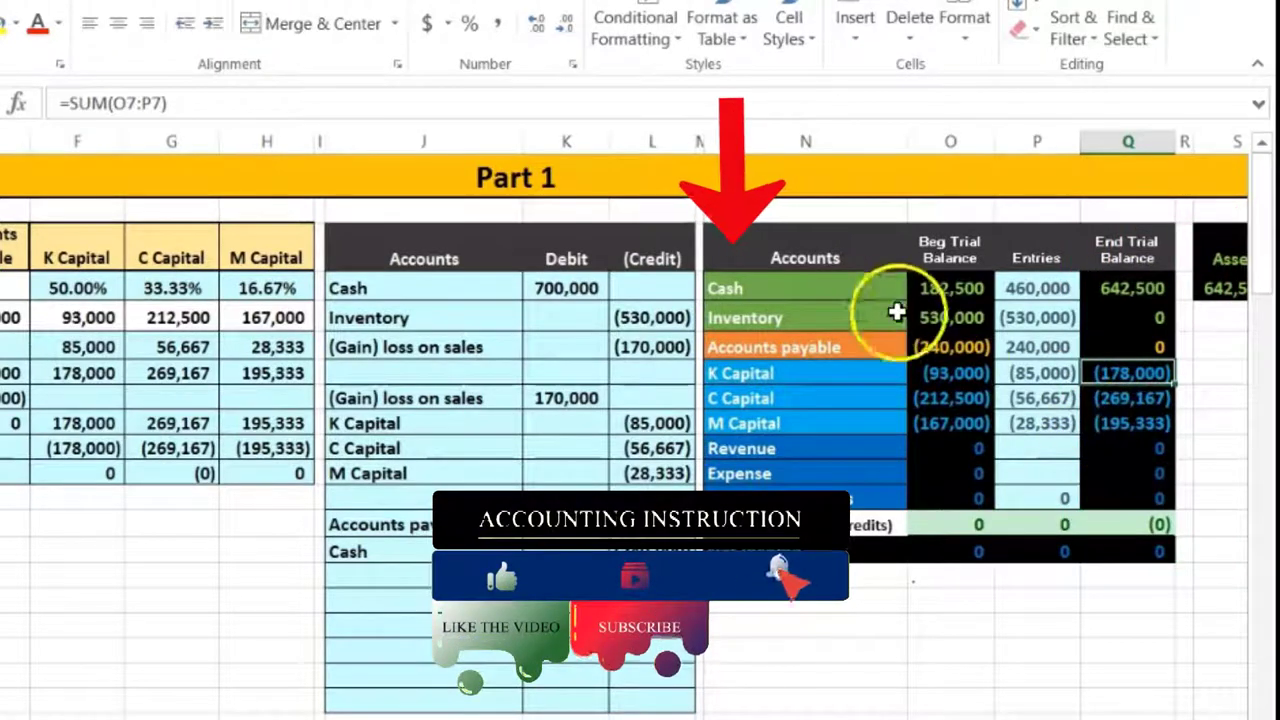
drag(849, 288, 916, 288)
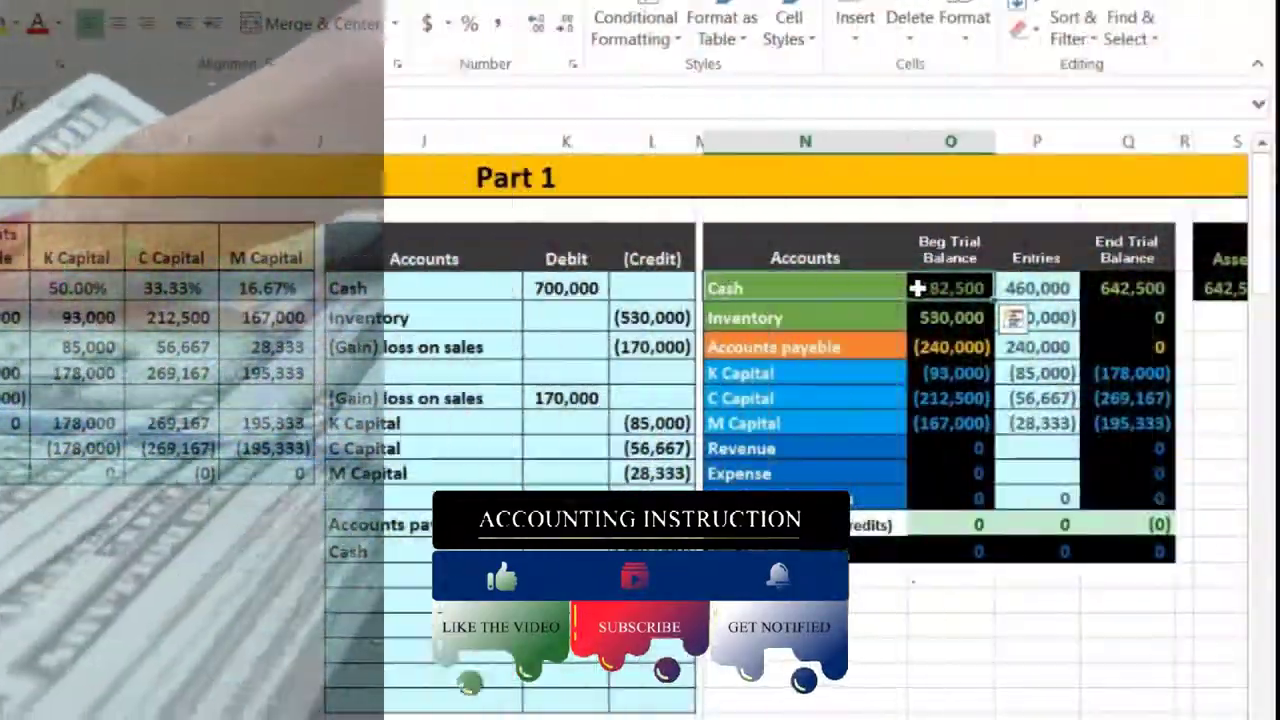
click(1155, 289)
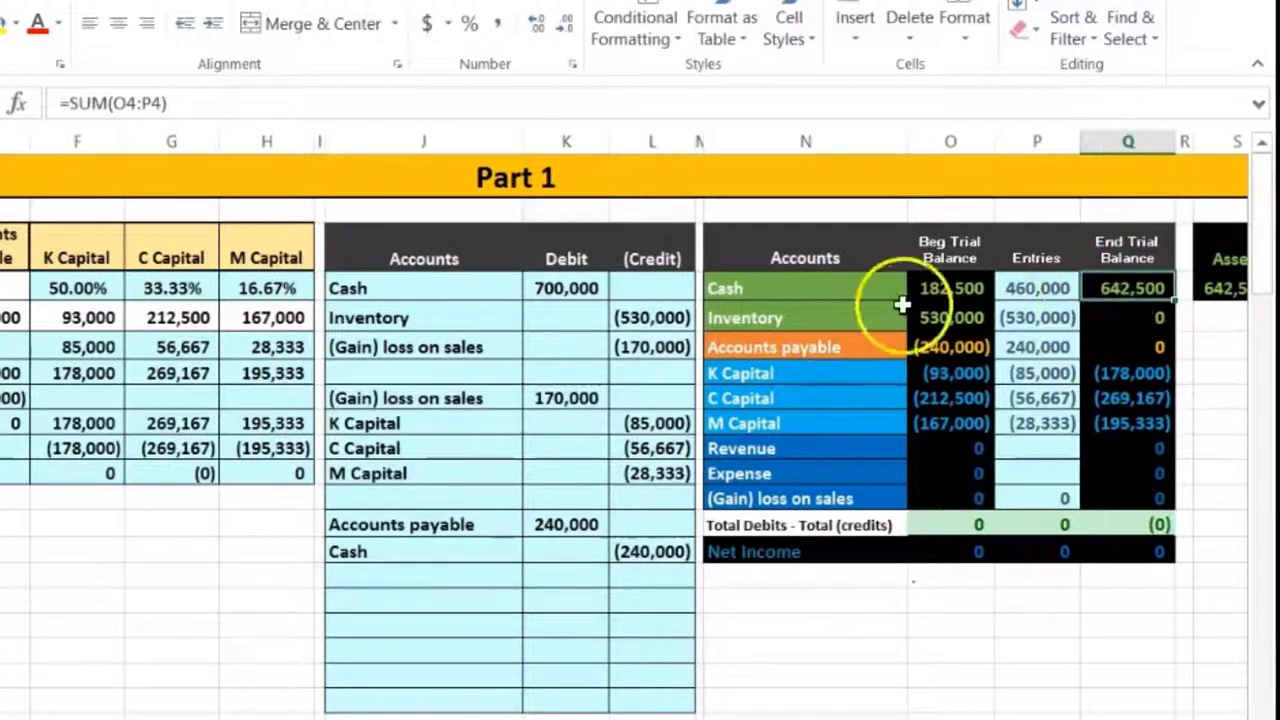
Copy the Cash account name from the trial balance into J19 of the journal as values, leaving three rows above for the capital accounts
click(781, 287)
right_click(782, 287)
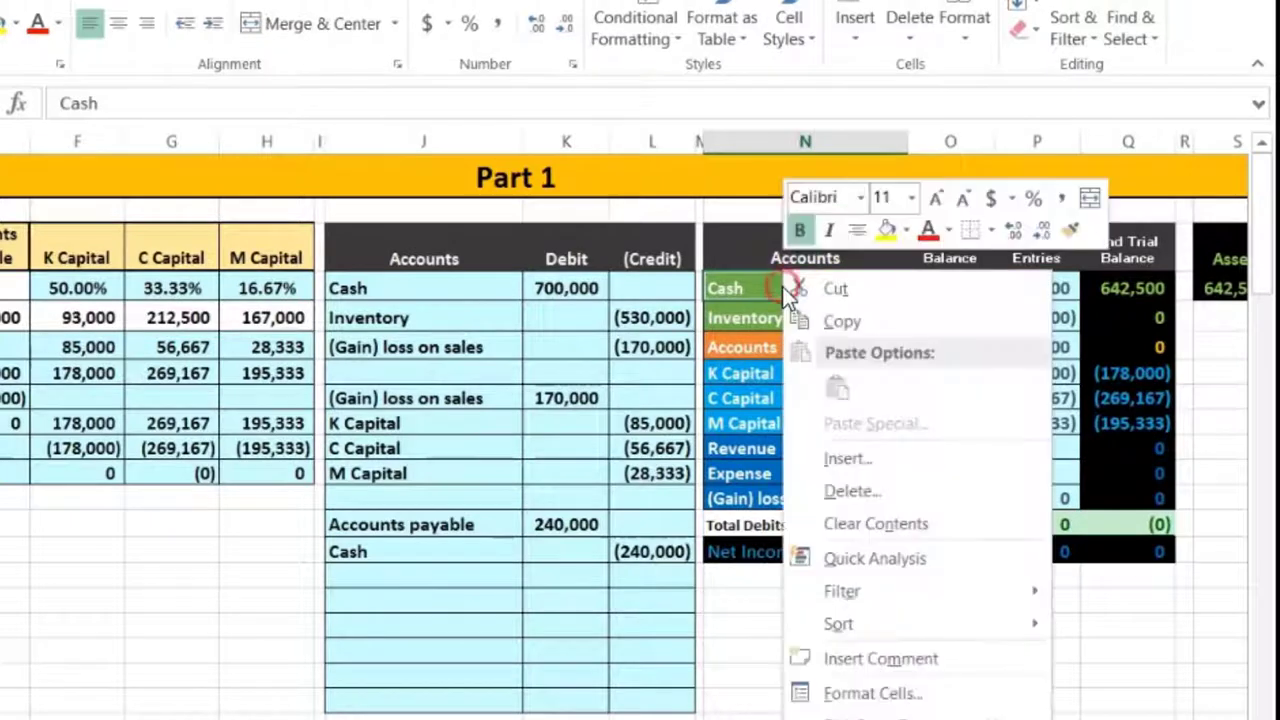
click(812, 319)
click(526, 562)
click(457, 577)
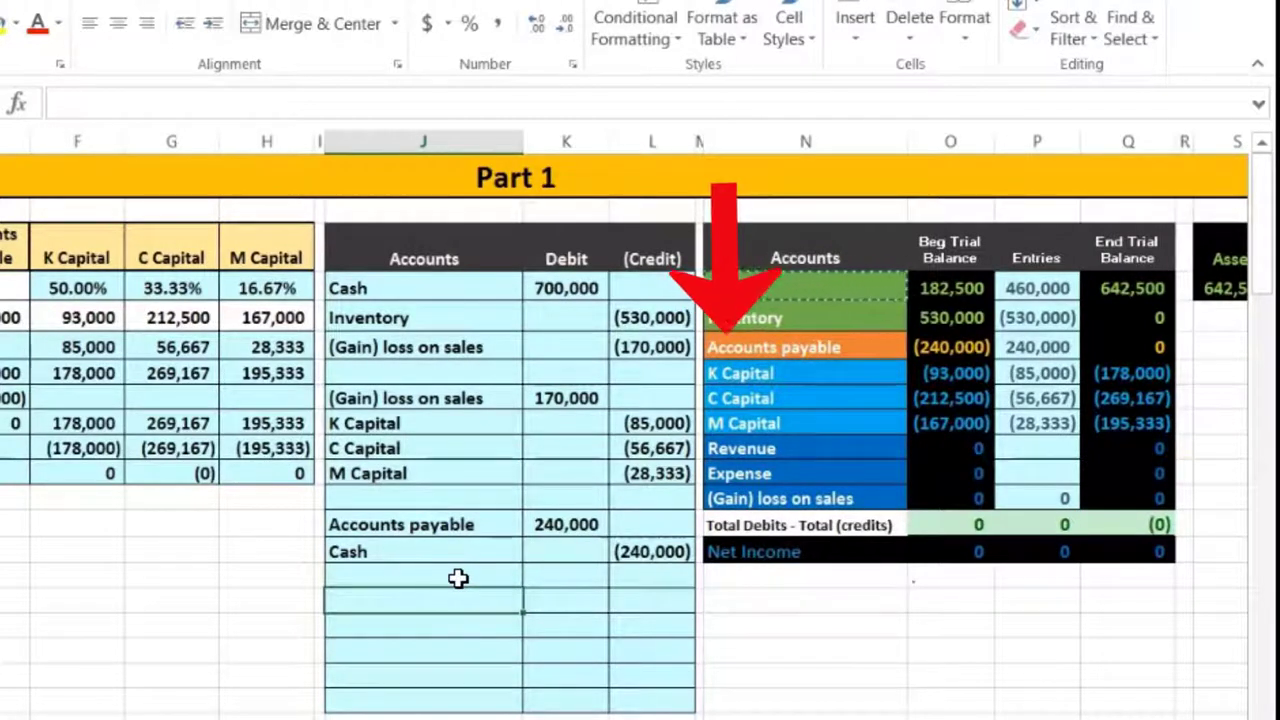
key(Down)
key(Down)
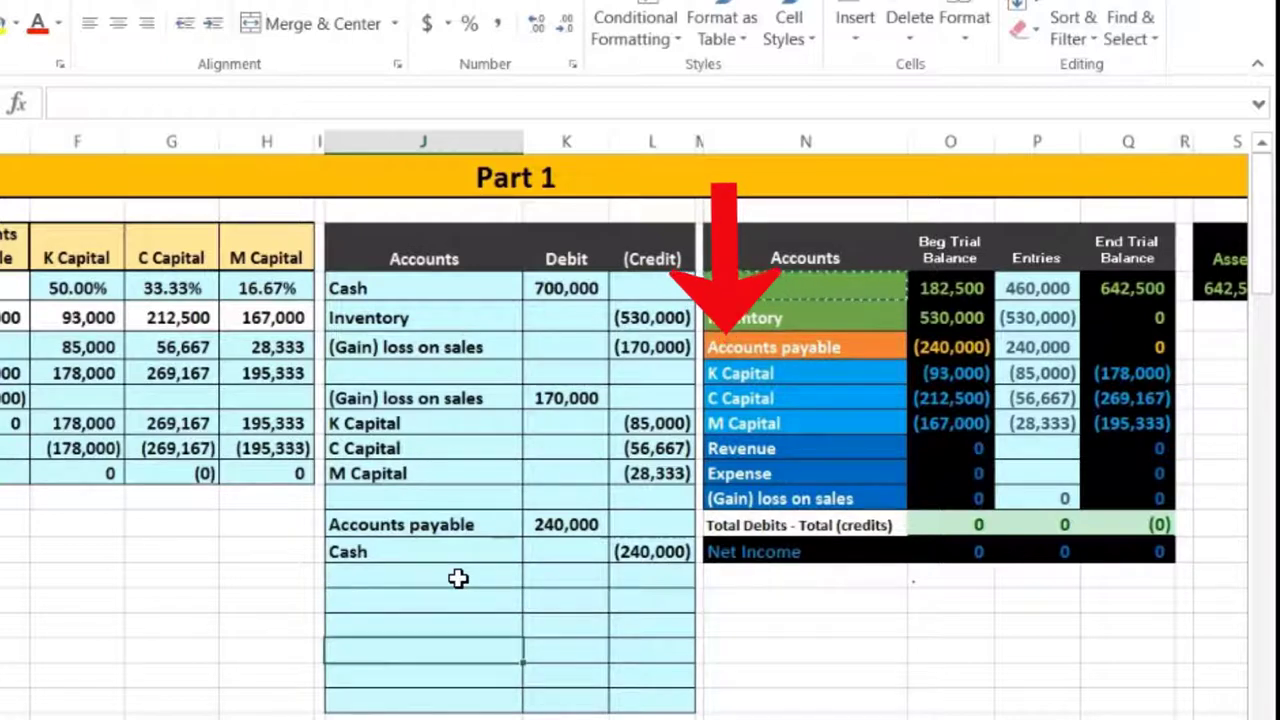
key(Down)
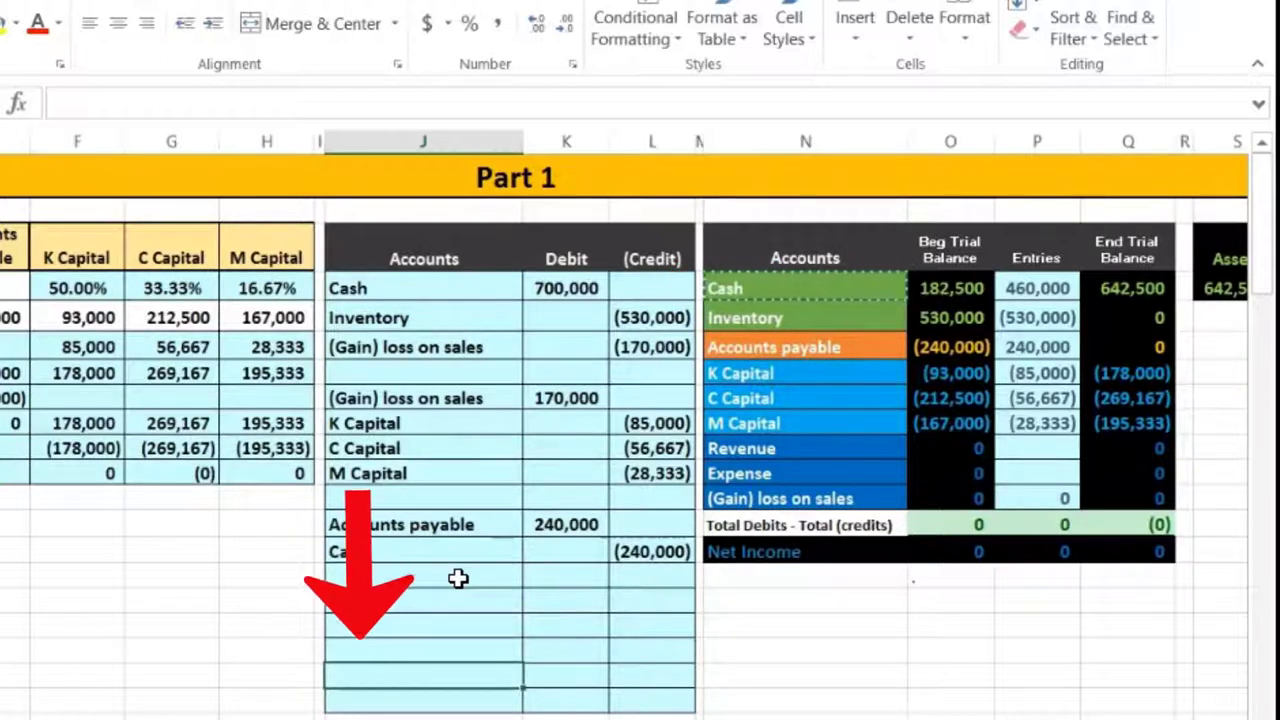
click(438, 672)
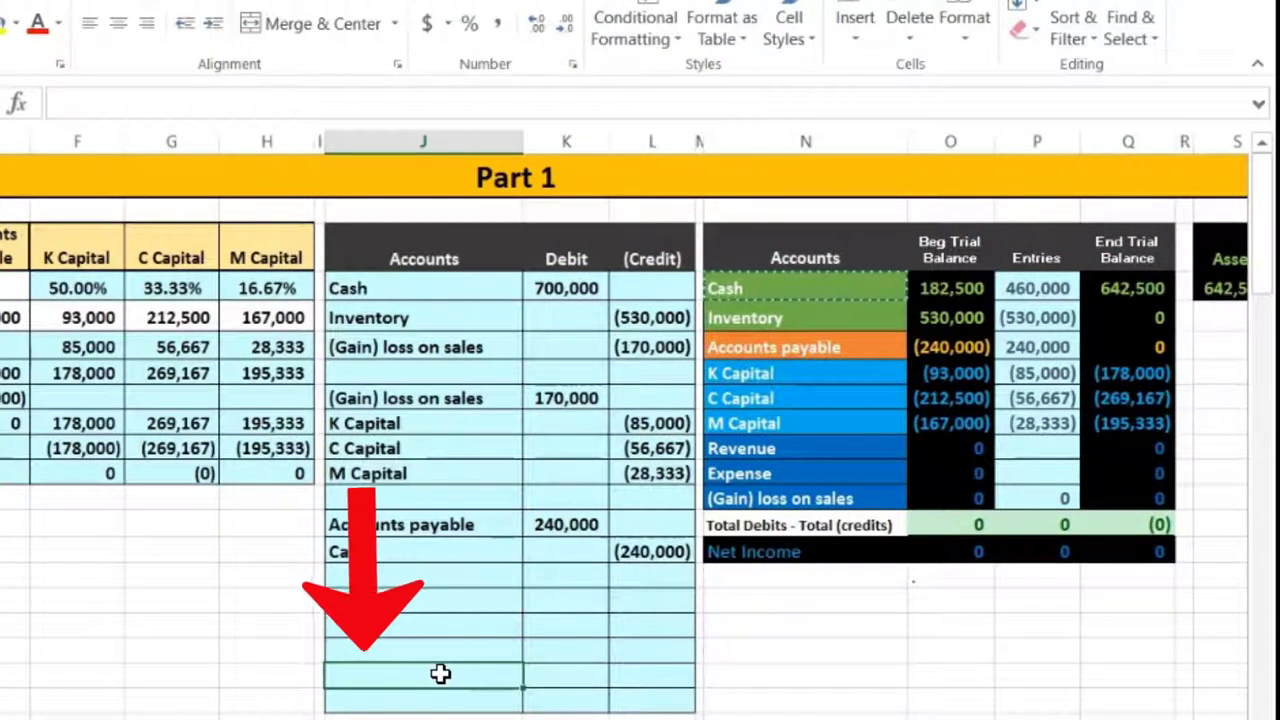
right_click(440, 674)
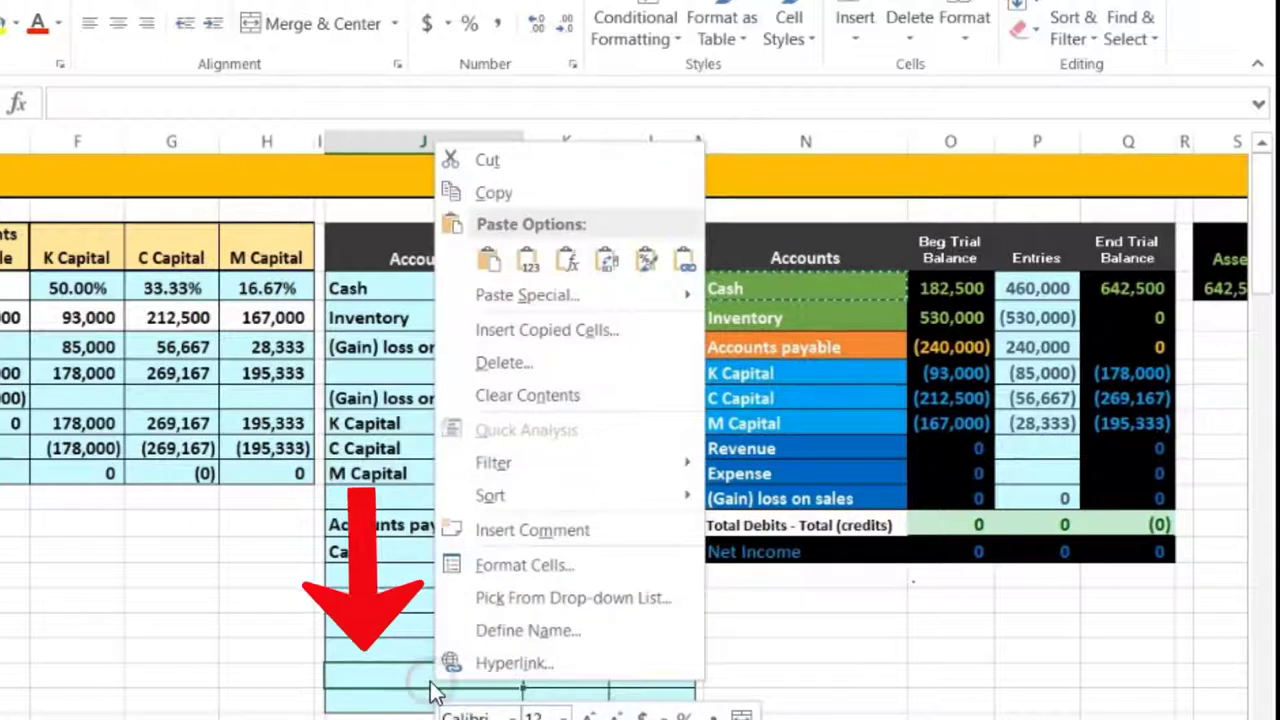
click(528, 266)
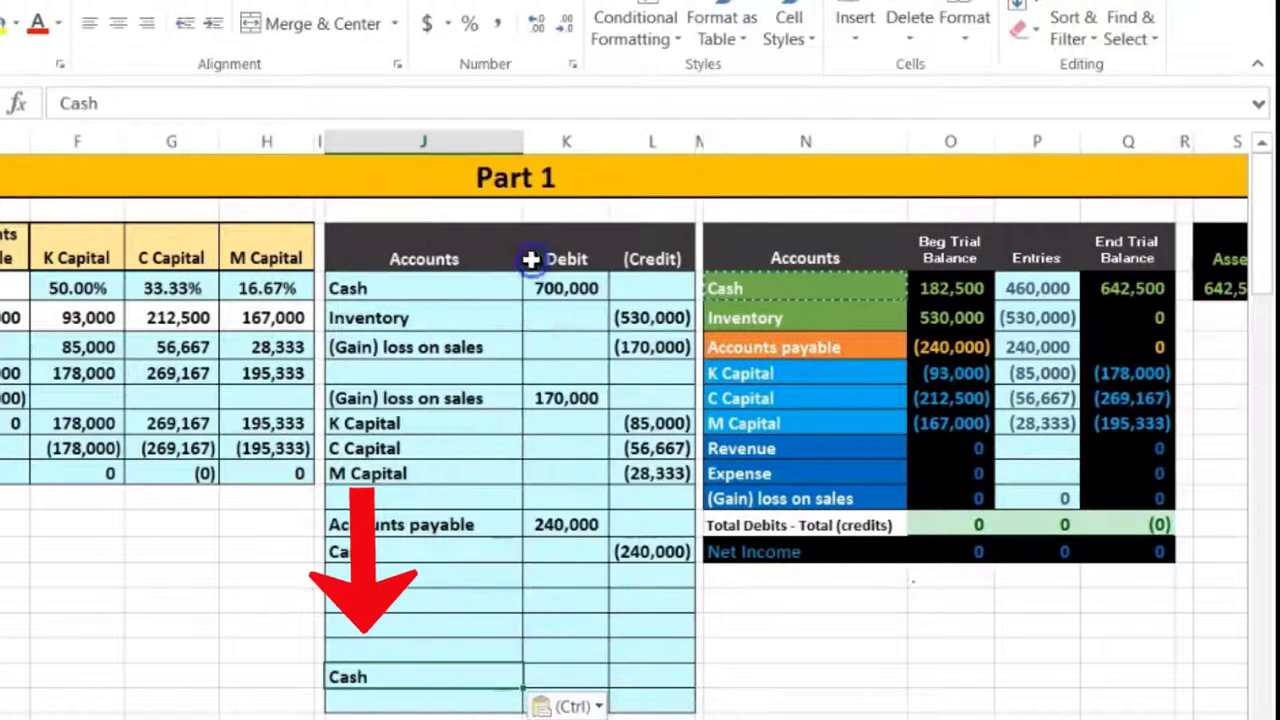
Enter a Cash credit of -642500 in L19 for the distribution entry
click(657, 672)
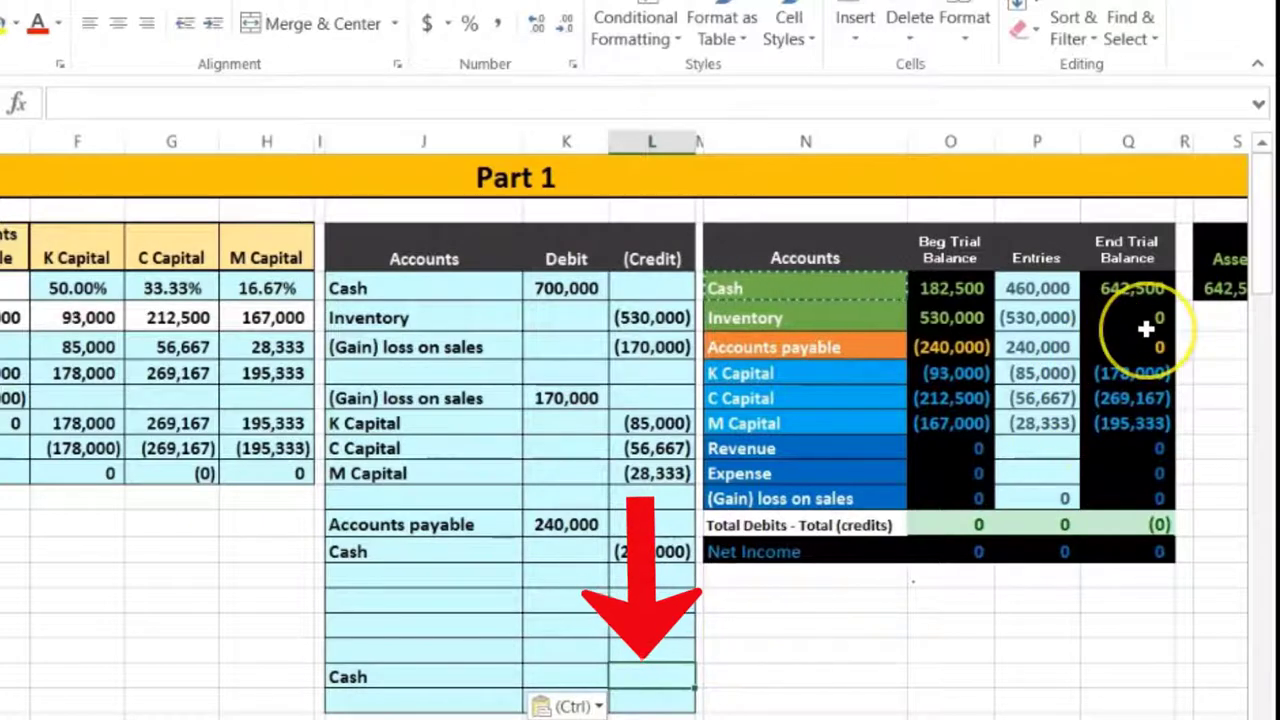
text(-6425)
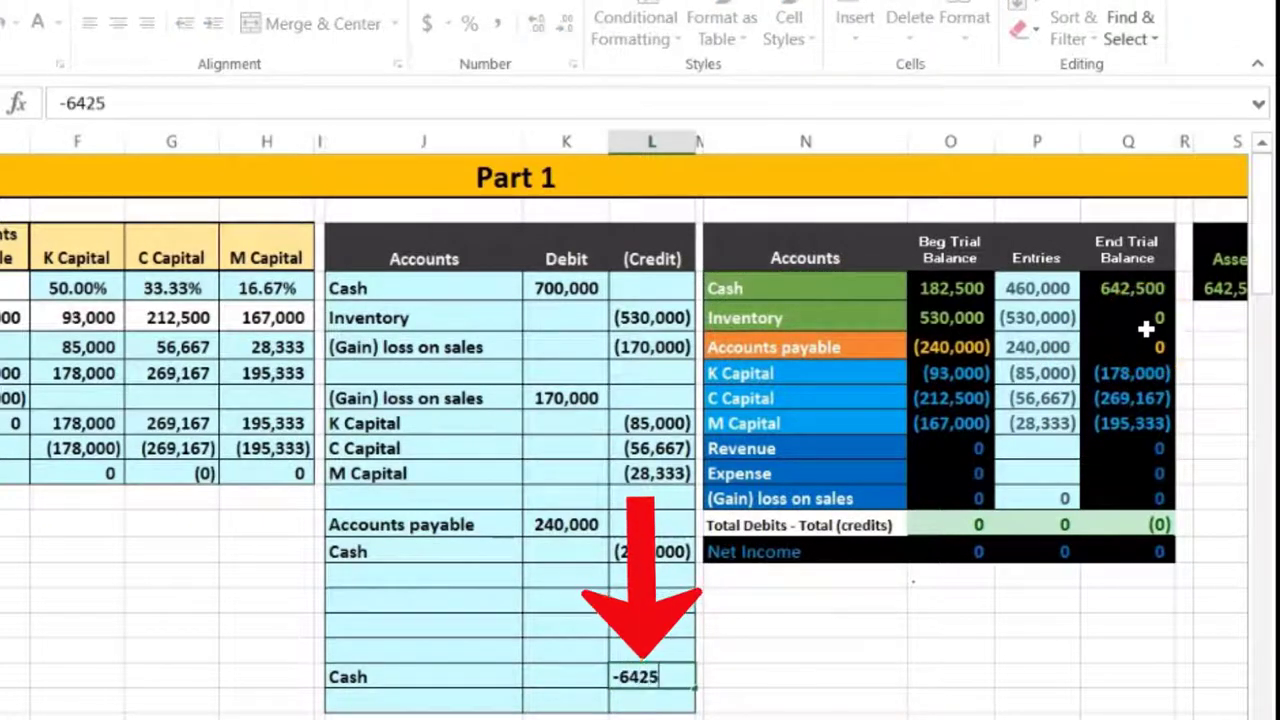
text(00)
key(Return)
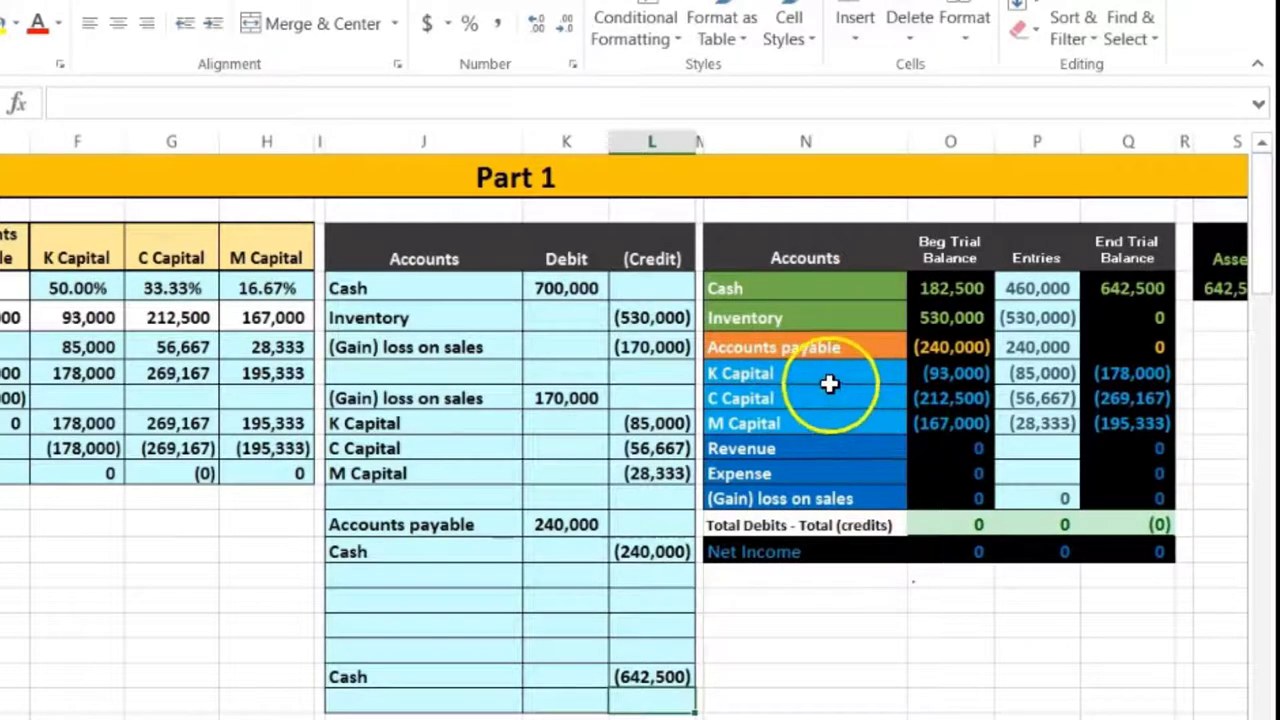
Copy the K Capital, C Capital and M Capital names from the trial balance into J16:J18 as values
drag(829, 380, 826, 417)
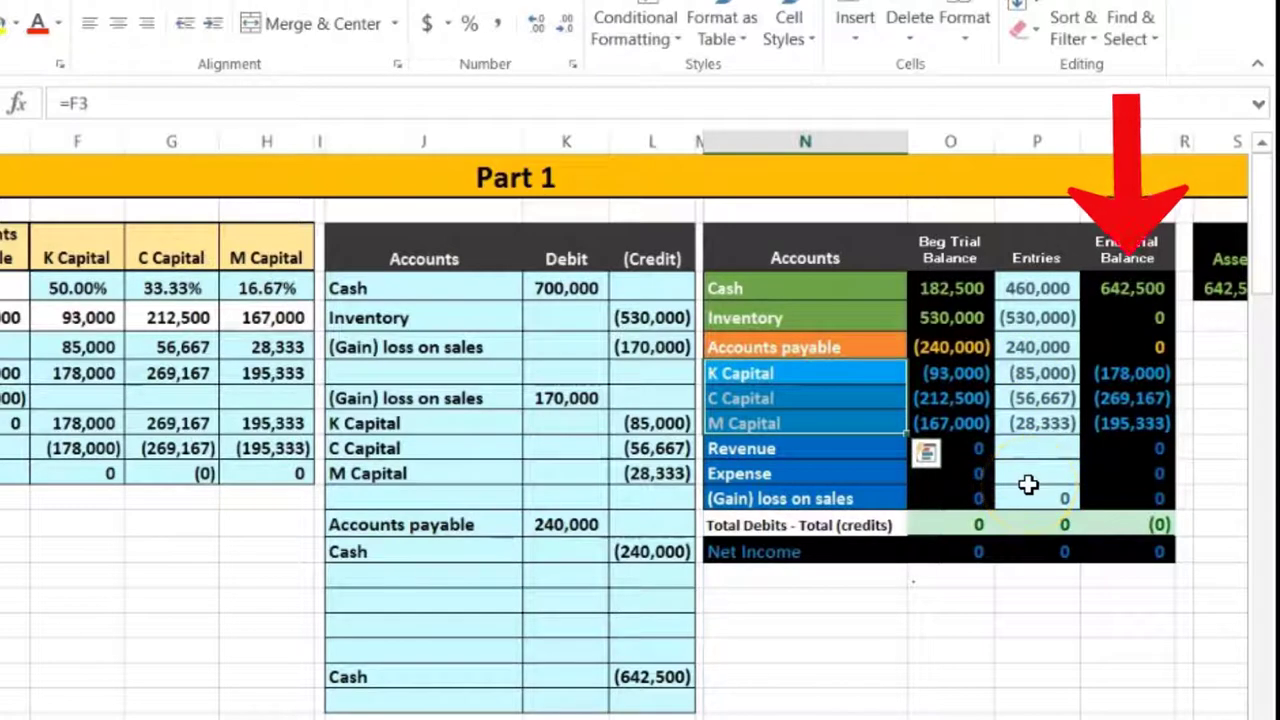
key(Escape)
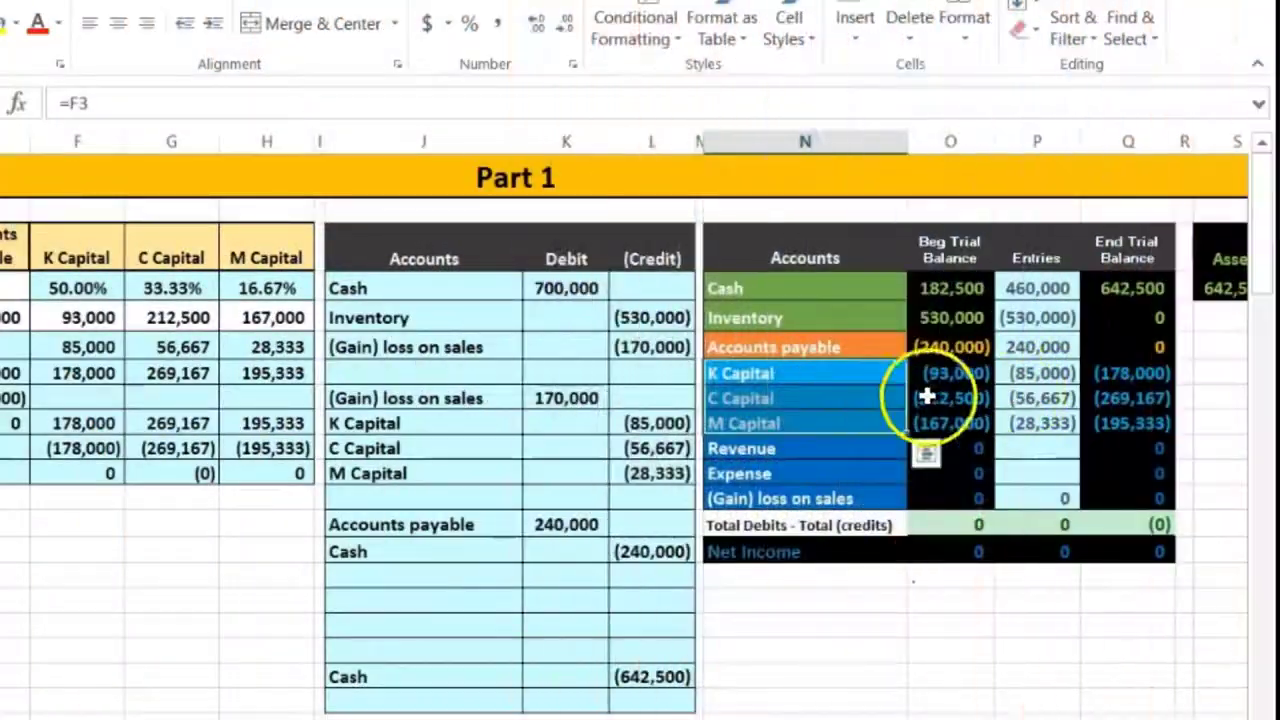
right_click(846, 397)
click(877, 321)
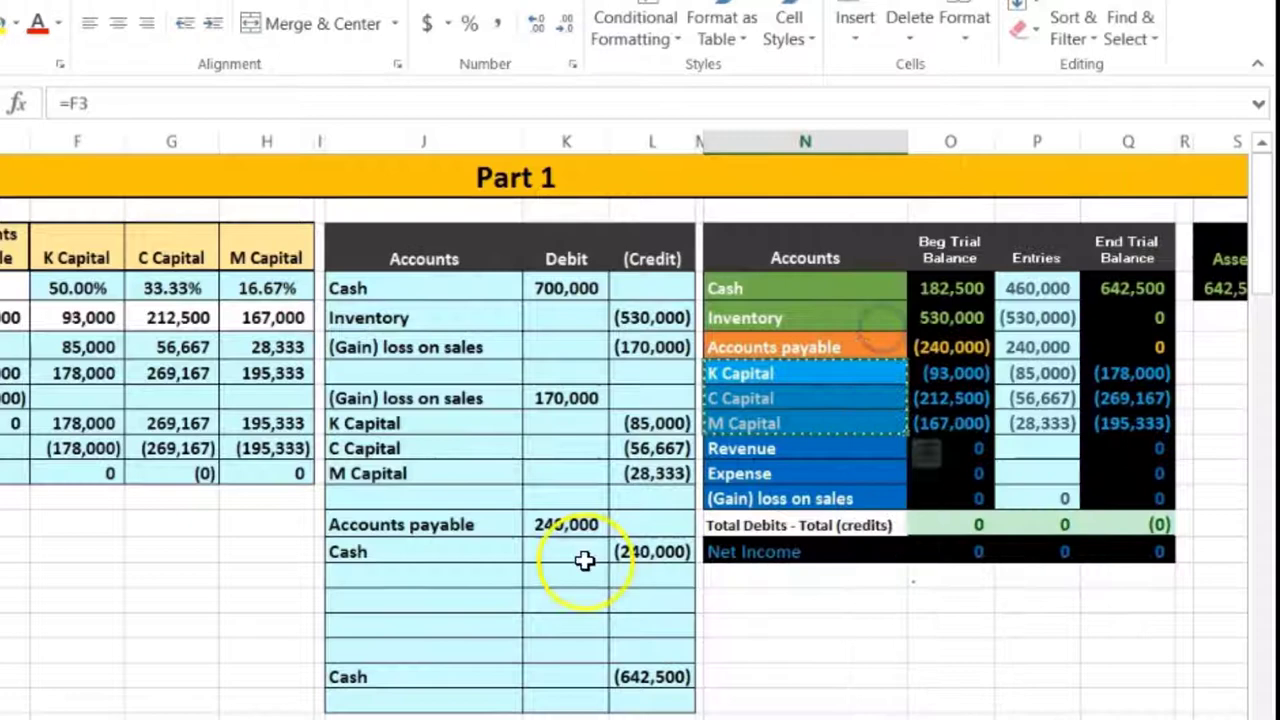
click(381, 601)
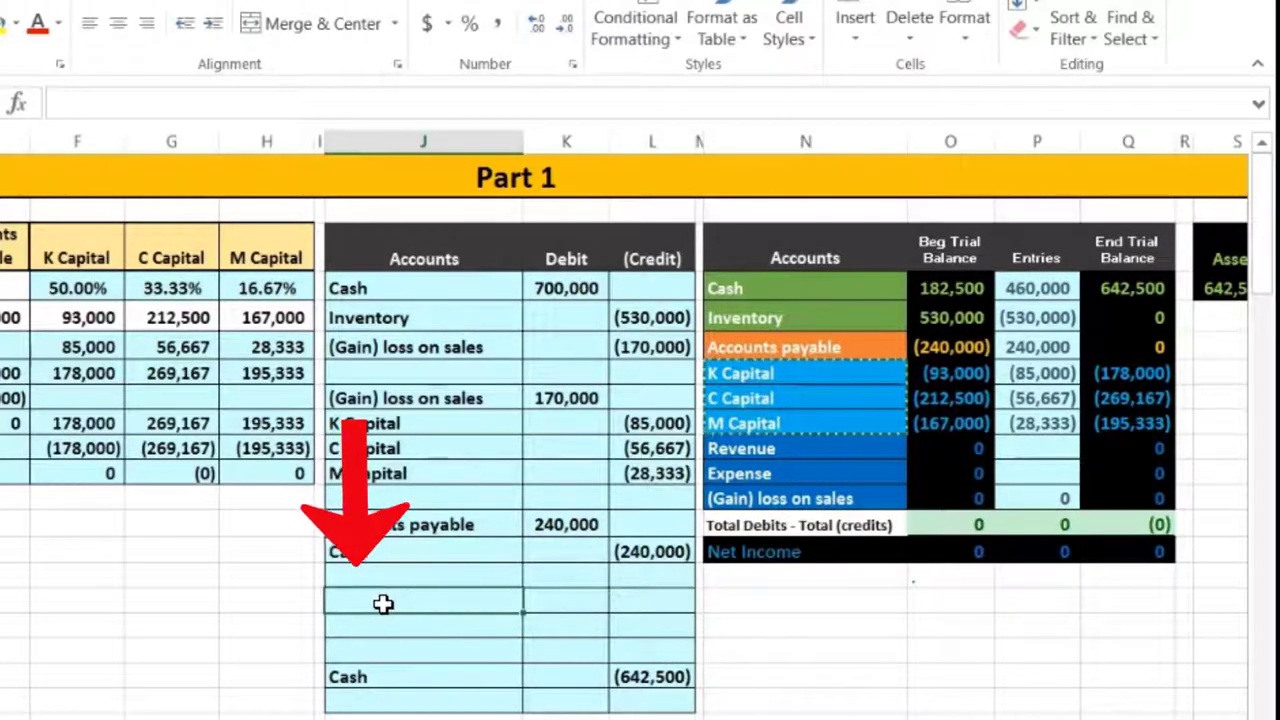
right_click(383, 603)
click(478, 183)
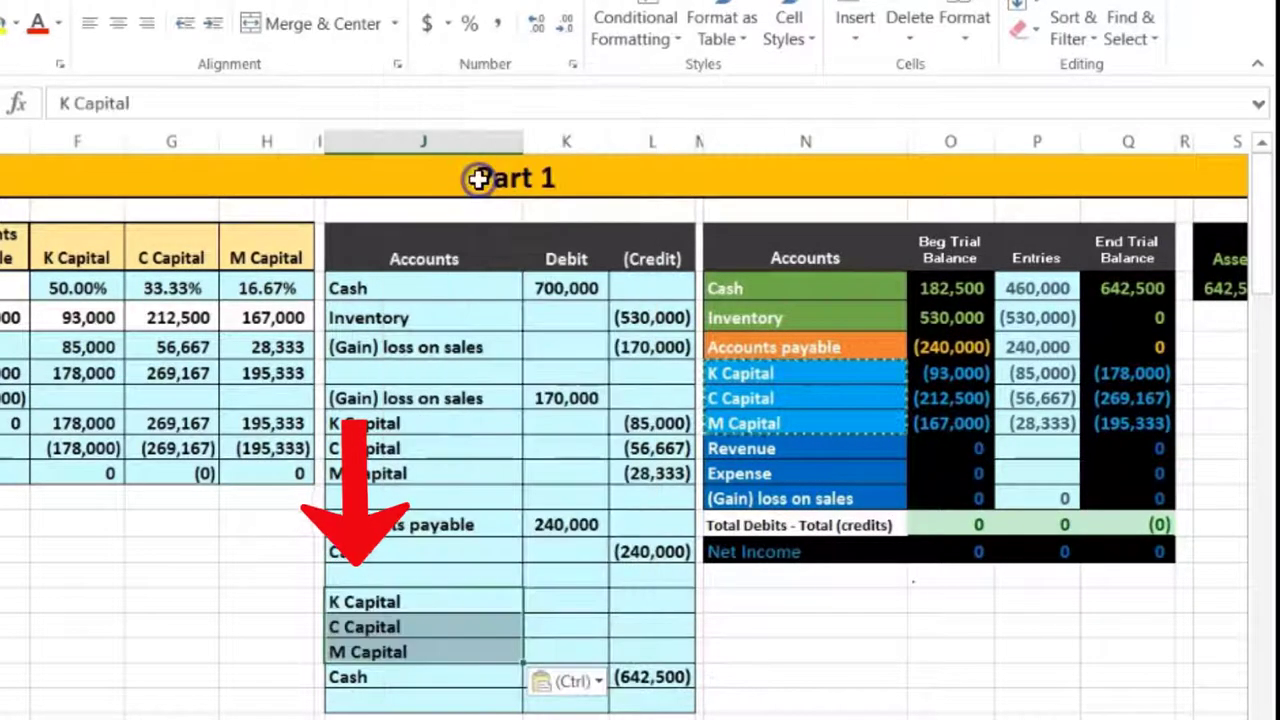
Enter the distribution debits in K16:K18: 178,000 for K Capital, 269,167 for C Capital and 195,333 for M Capital
click(1197, 371)
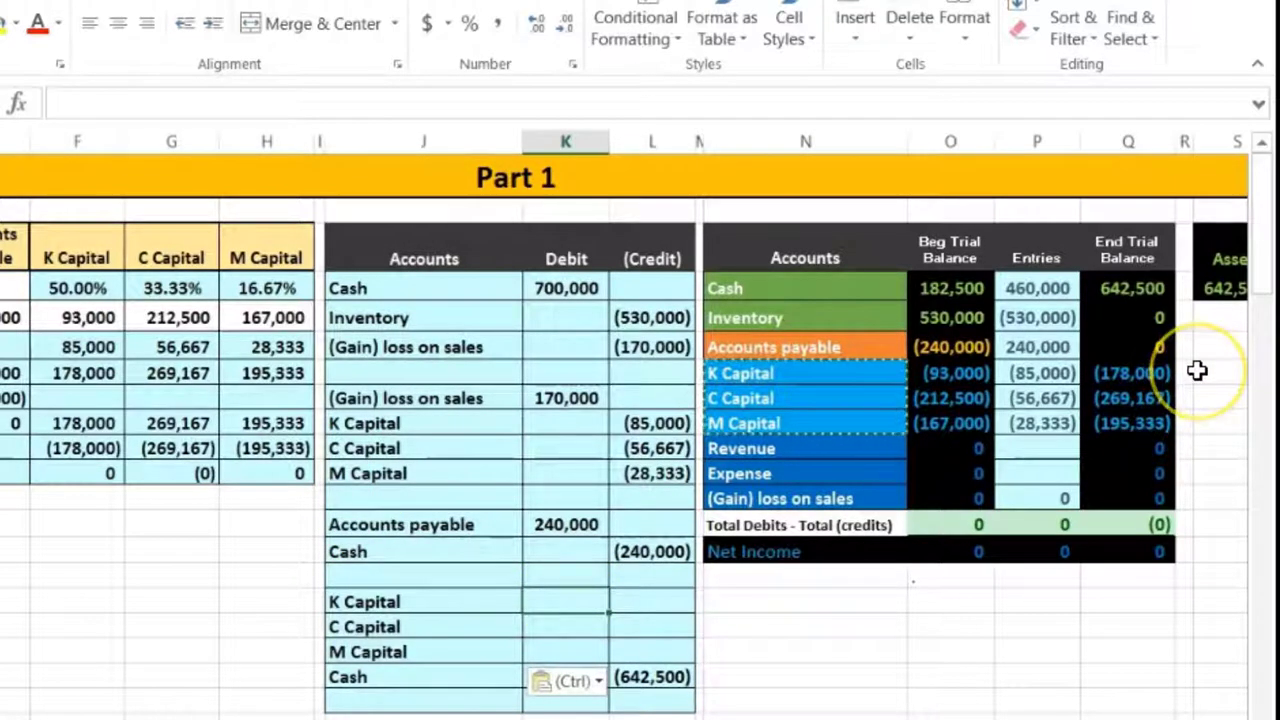
text(178,000)
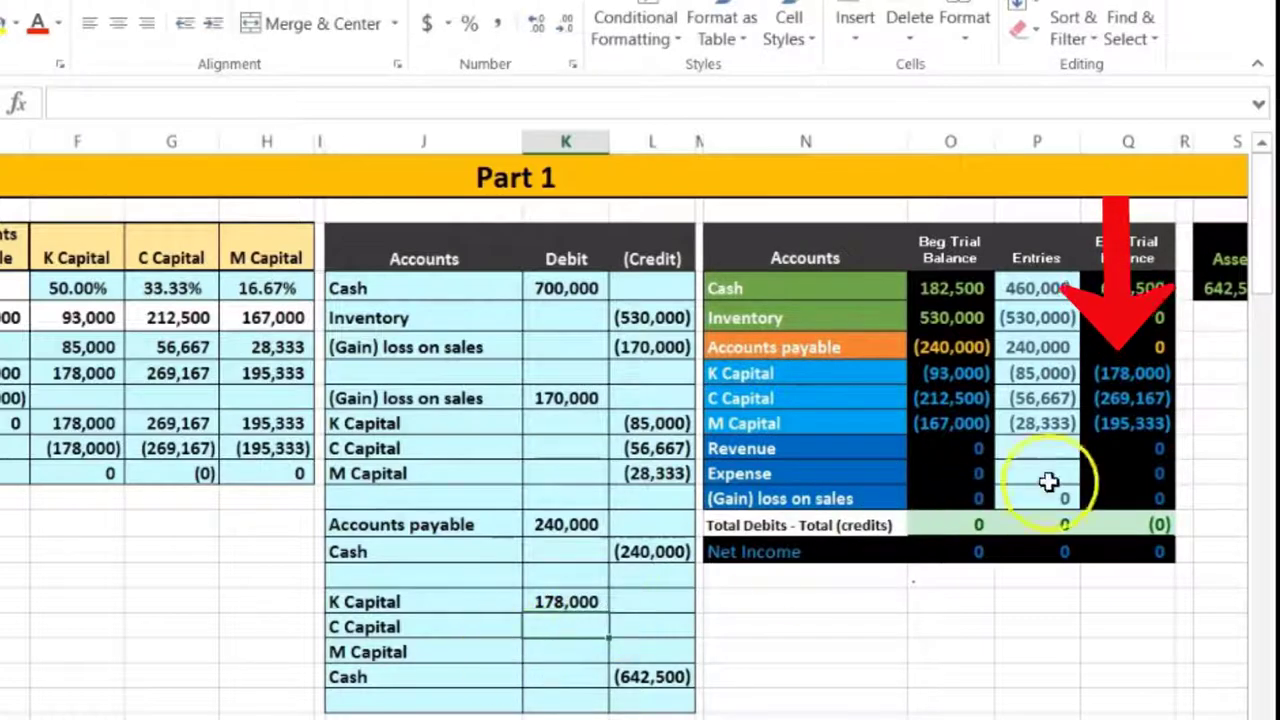
text(26)
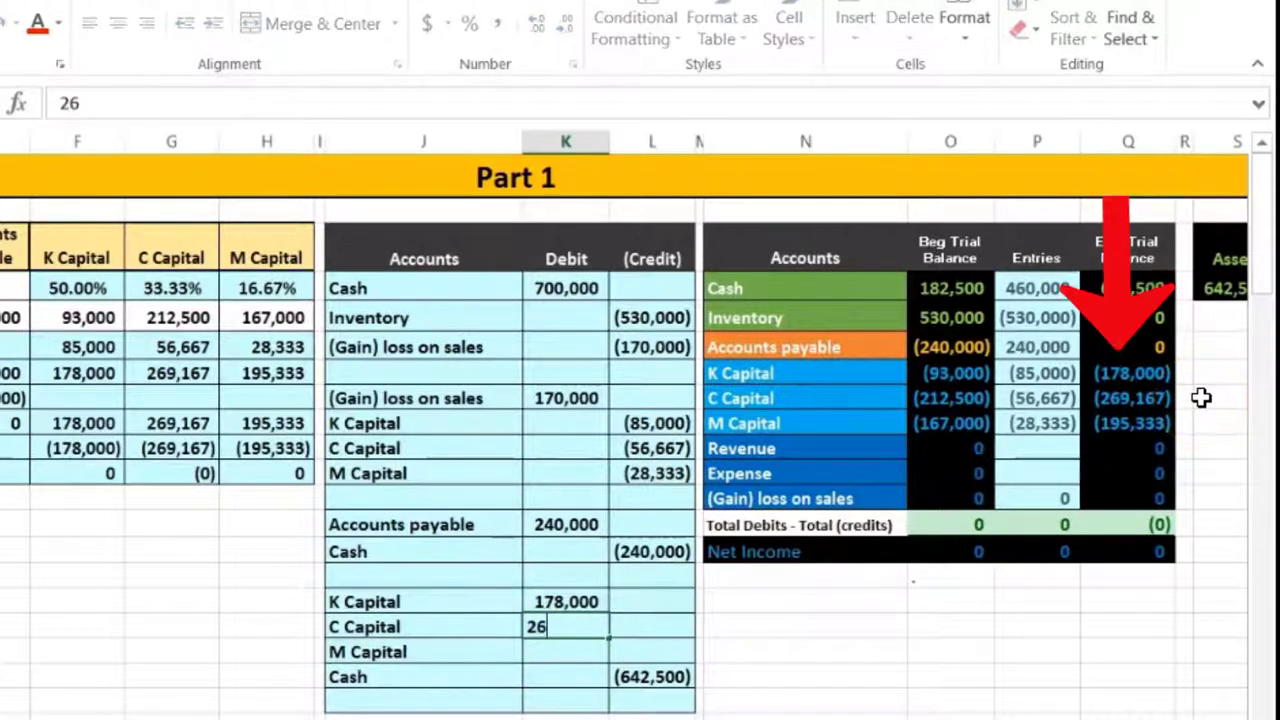
text(9167)
key(Return)
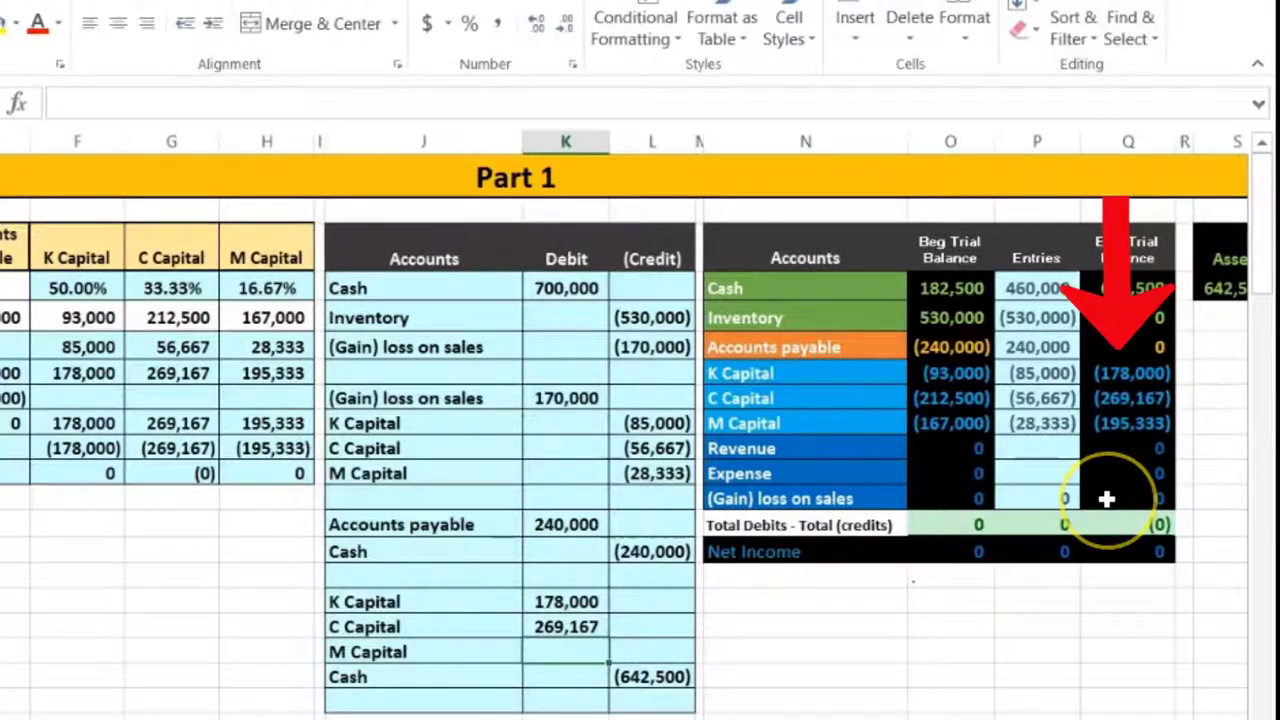
text(195)
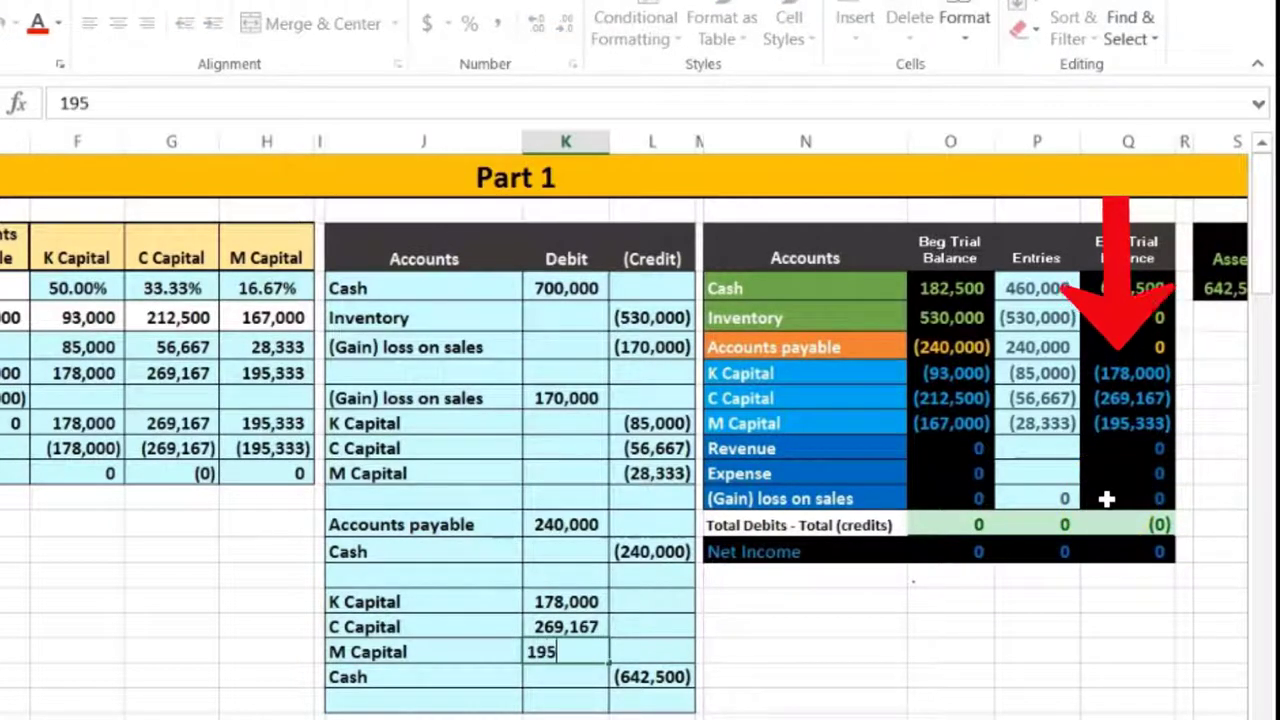
text(,333)
key(Return)
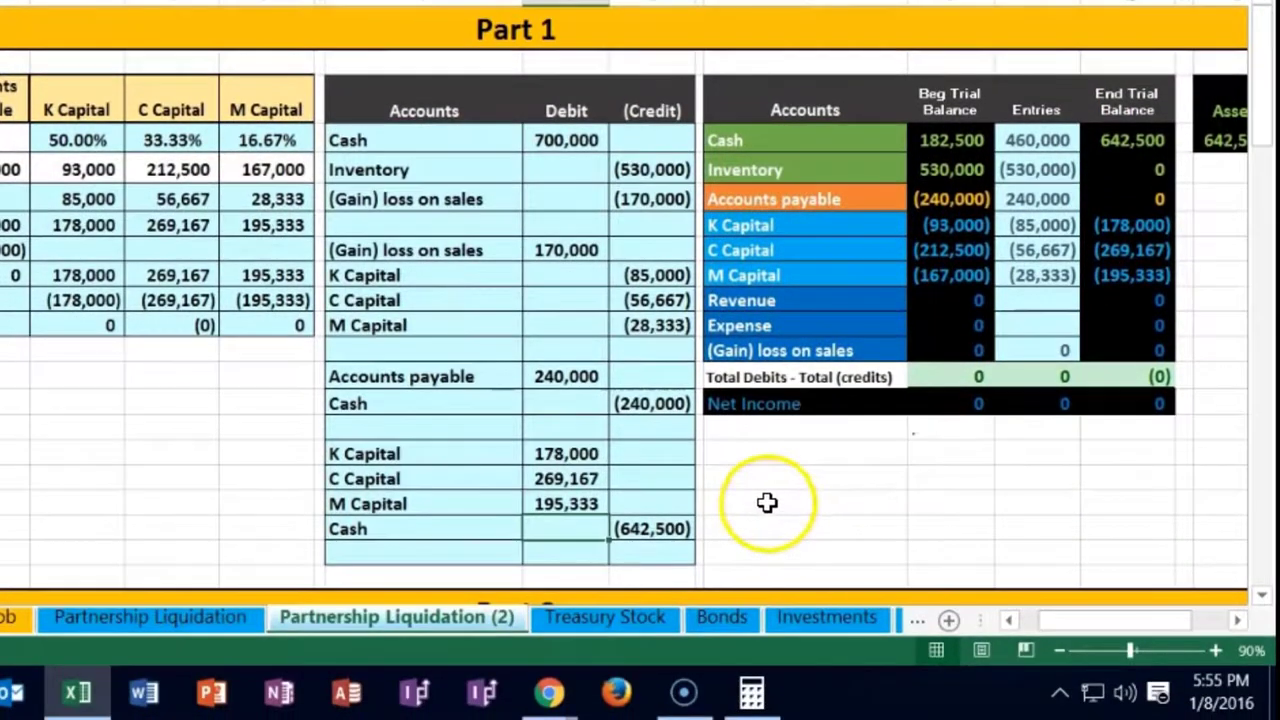
Check that the three capital debits equal the Cash credit and that the whole distribution entry sums to zero
drag(582, 455, 580, 480)
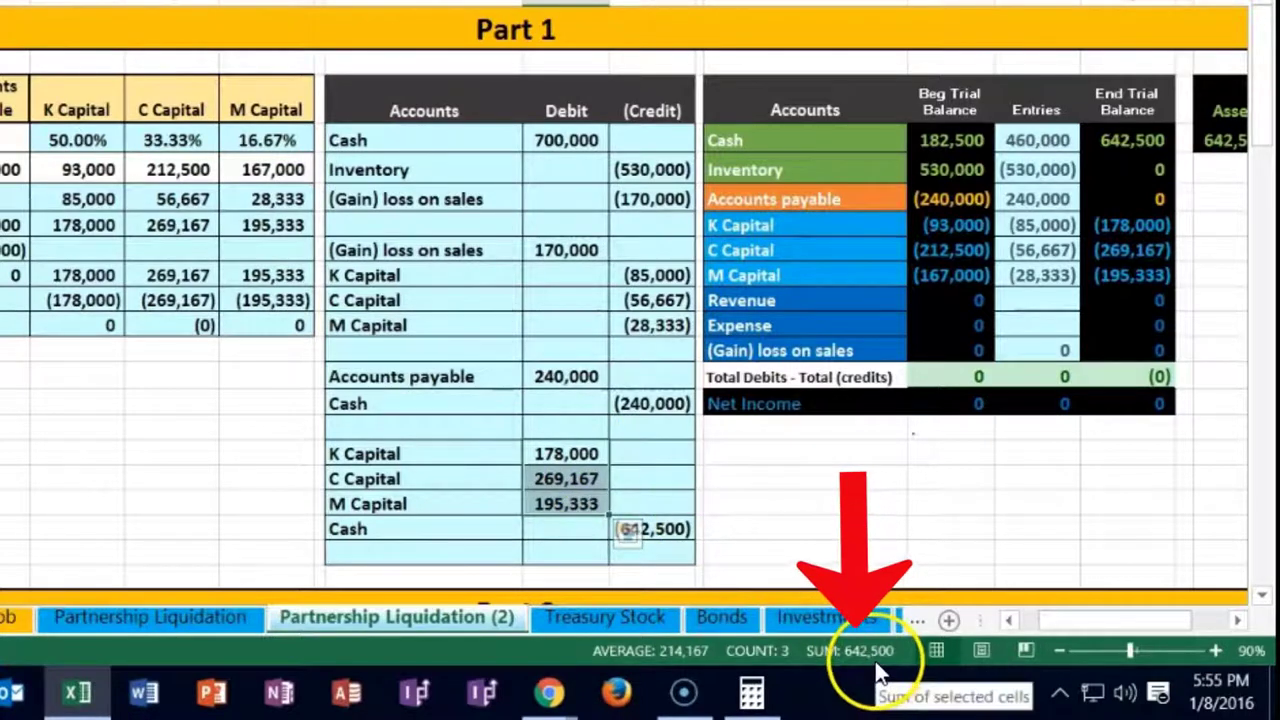
click(688, 528)
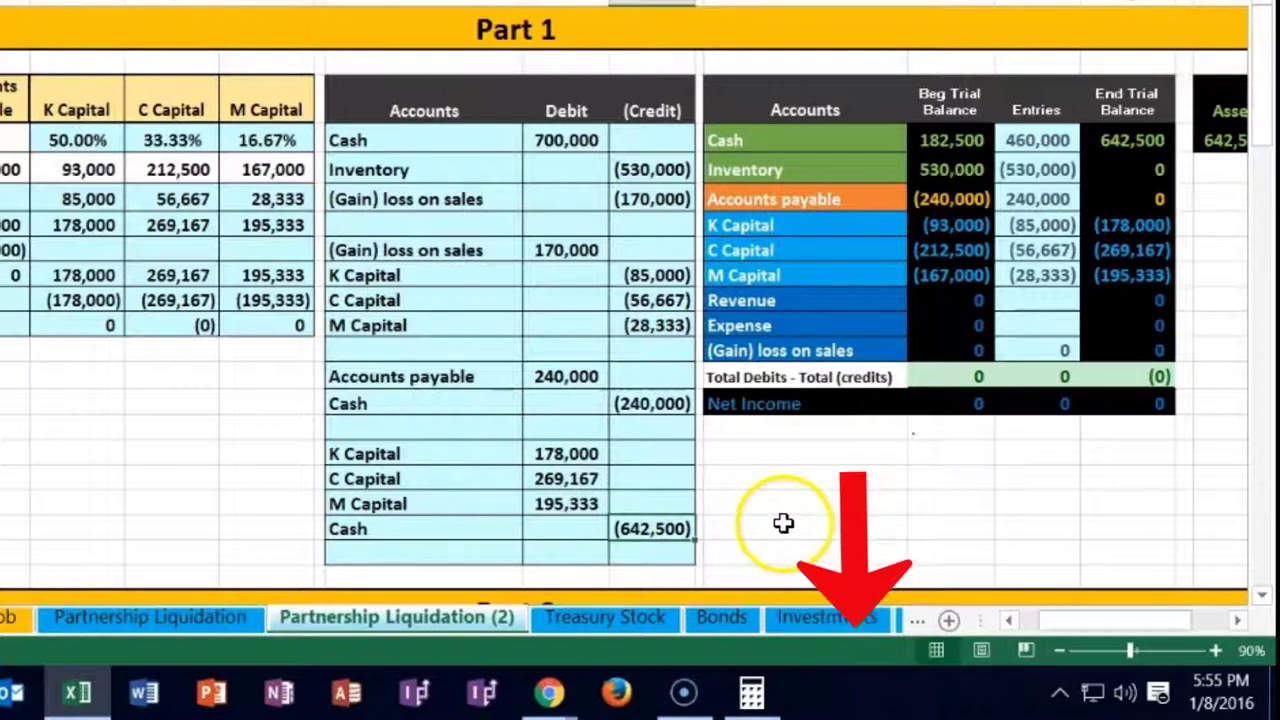
drag(580, 455, 640, 519)
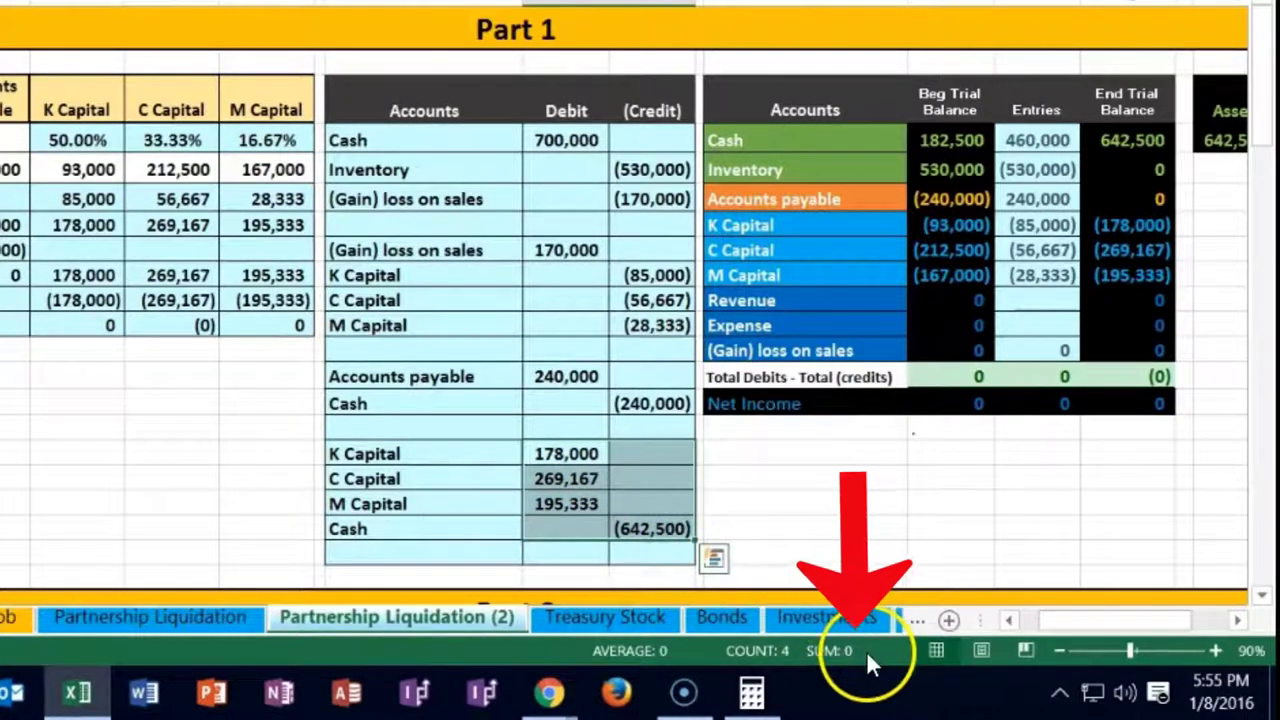
click(655, 495)
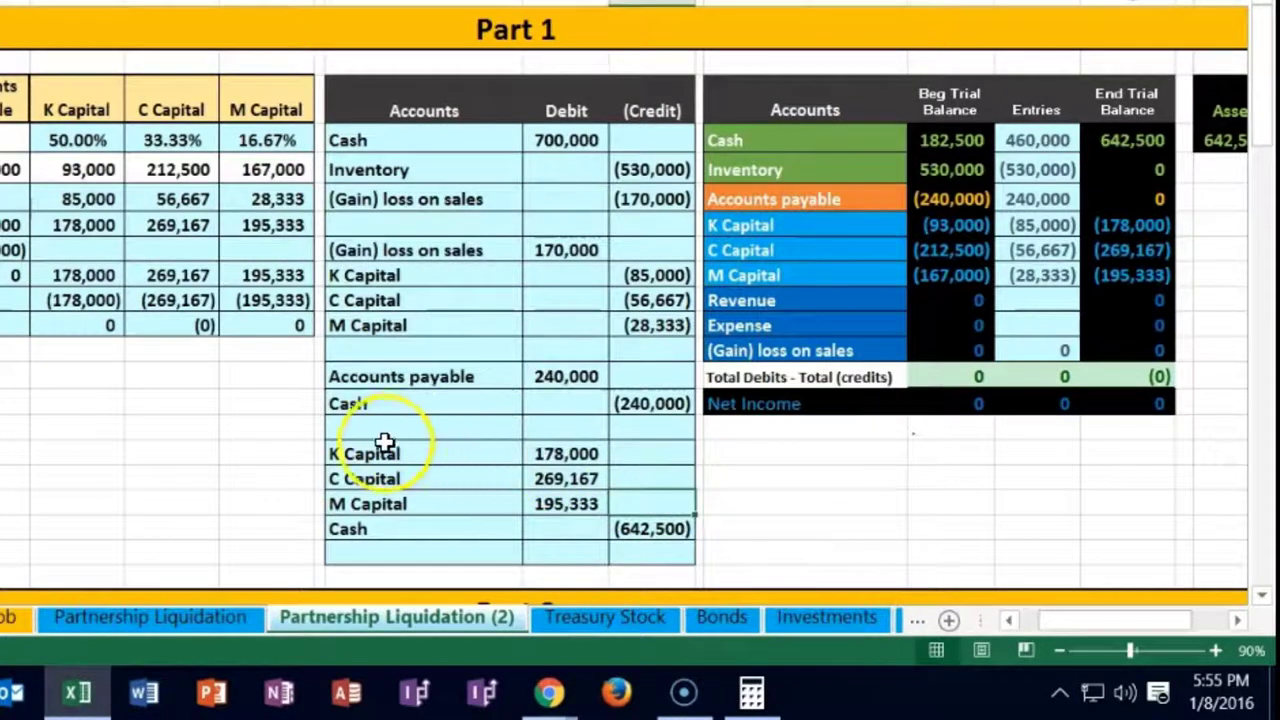
Post the K Capital distribution debit to the trial balance by changing the K Capital entry in P7 to =L9+K16
click(420, 443)
drag(420, 443, 531, 449)
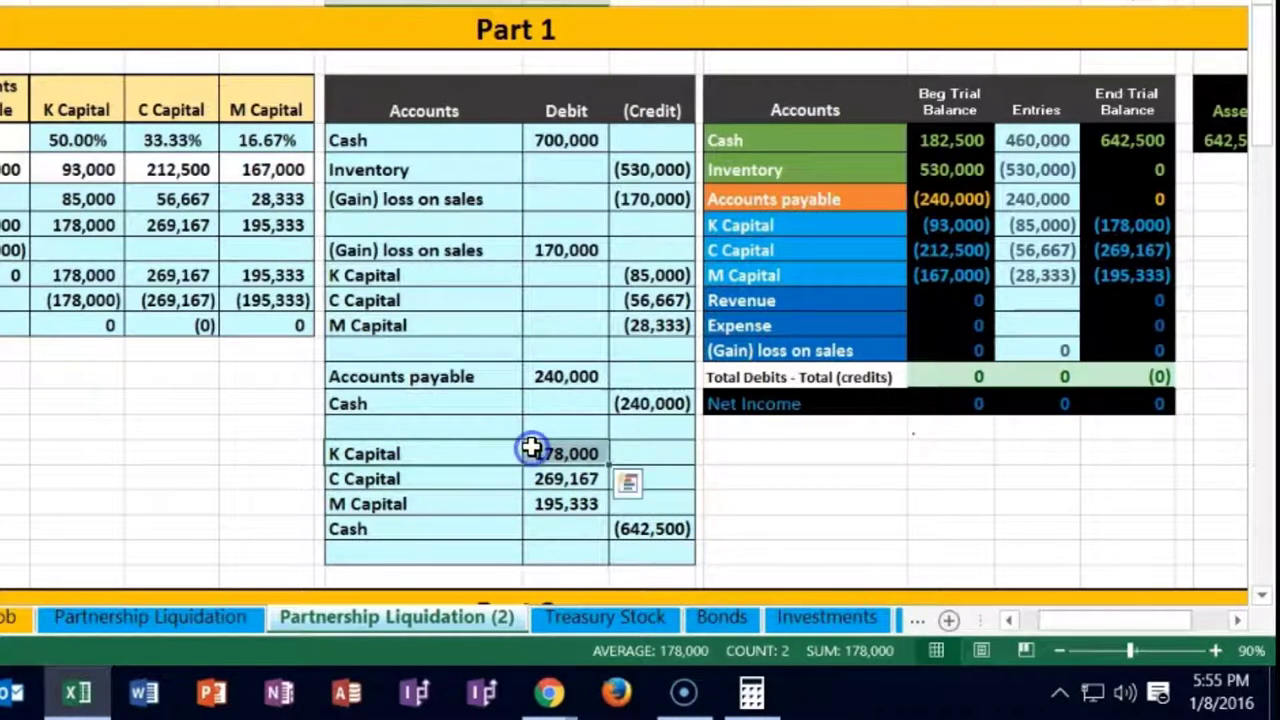
drag(743, 225, 957, 225)
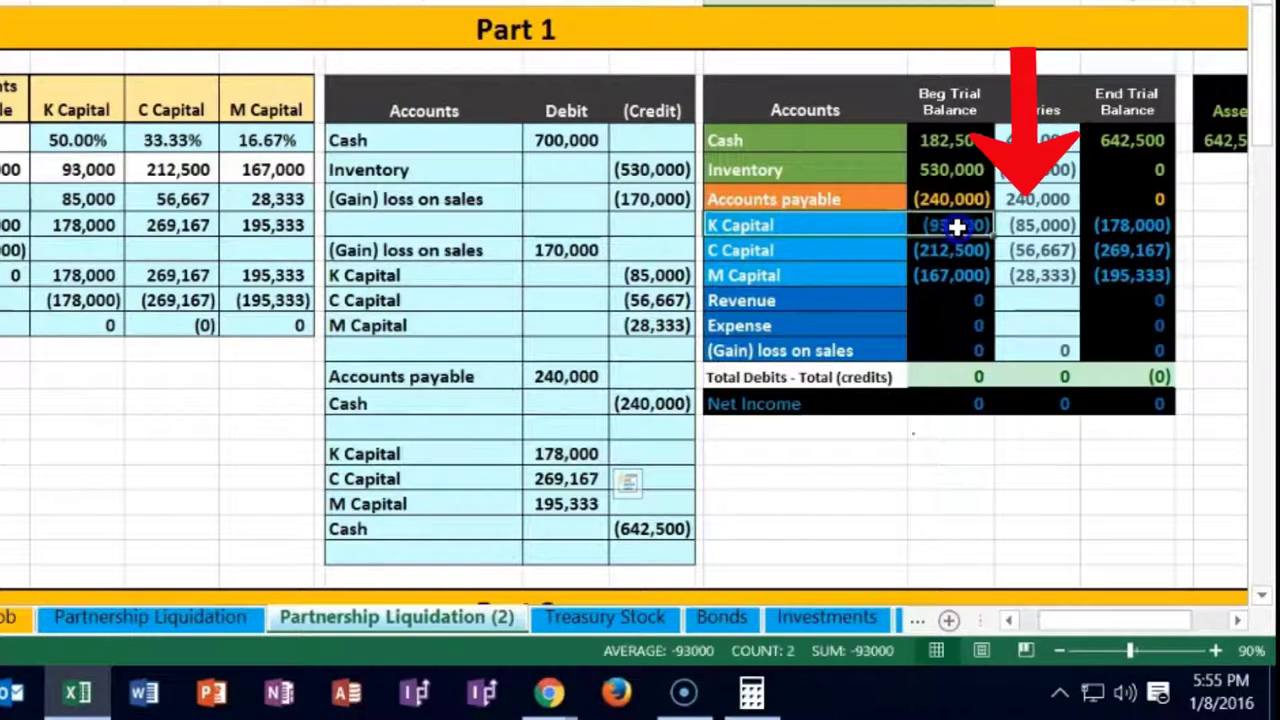
click(1030, 225)
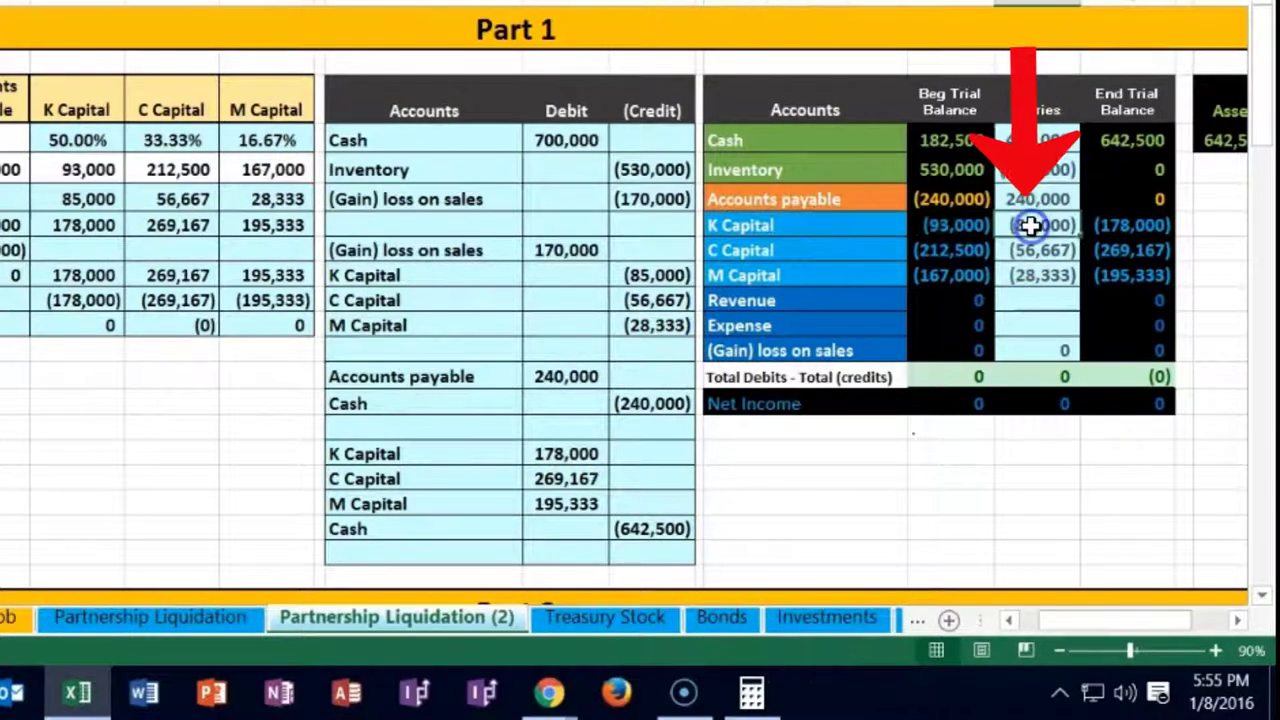
text(=L9+K16)
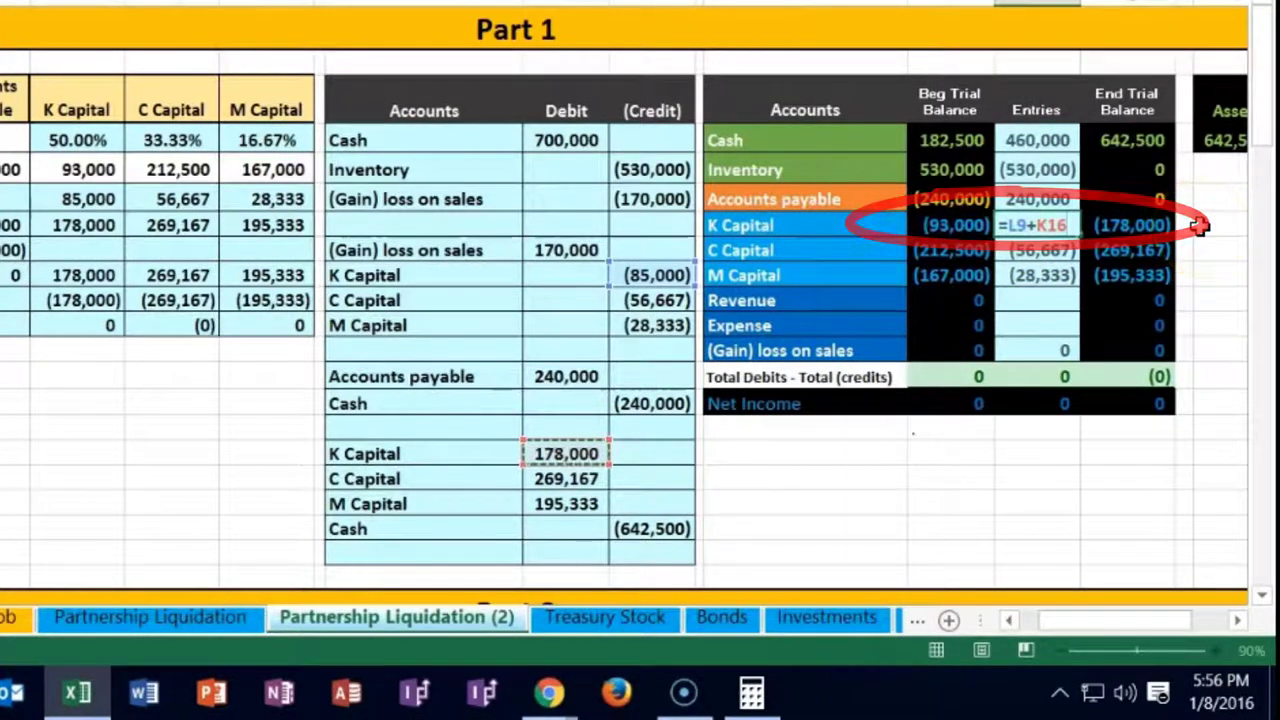
key(Return)
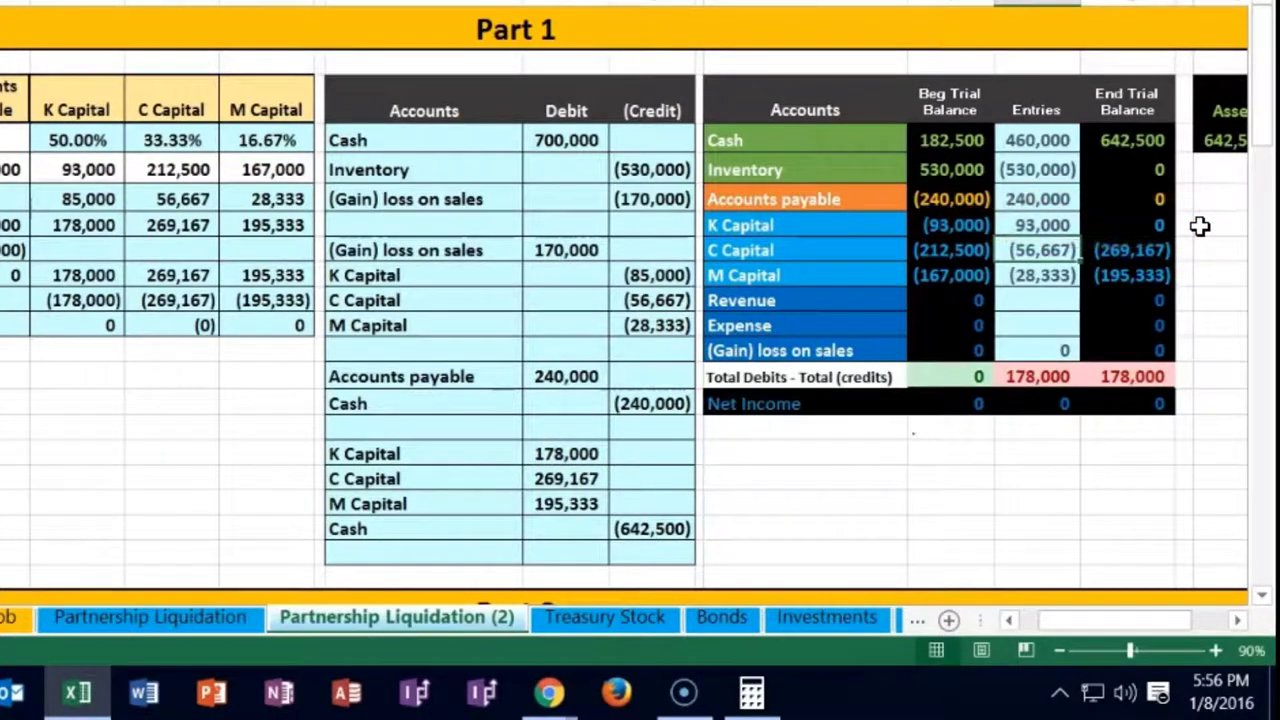
Post the C Capital distribution debit to the trial balance by changing the C Capital entry in P8 to =L10+K17
drag(417, 480, 548, 480)
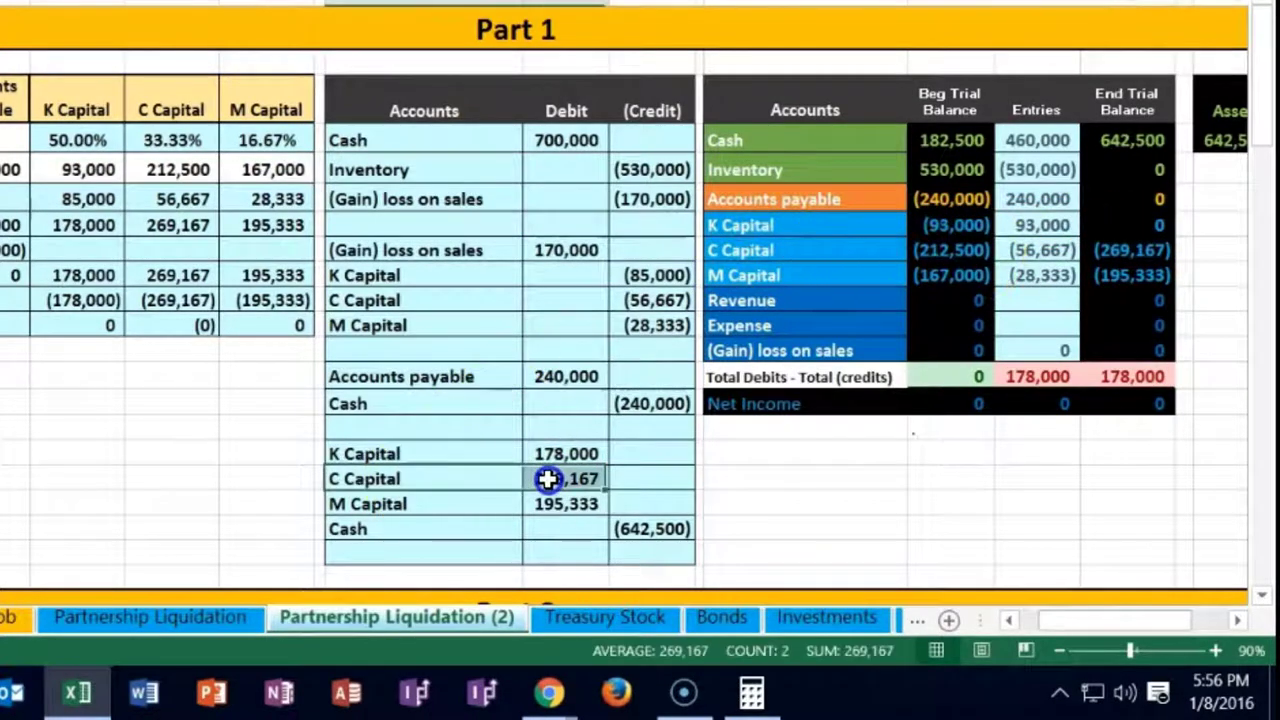
drag(771, 250, 948, 252)
click(1028, 250)
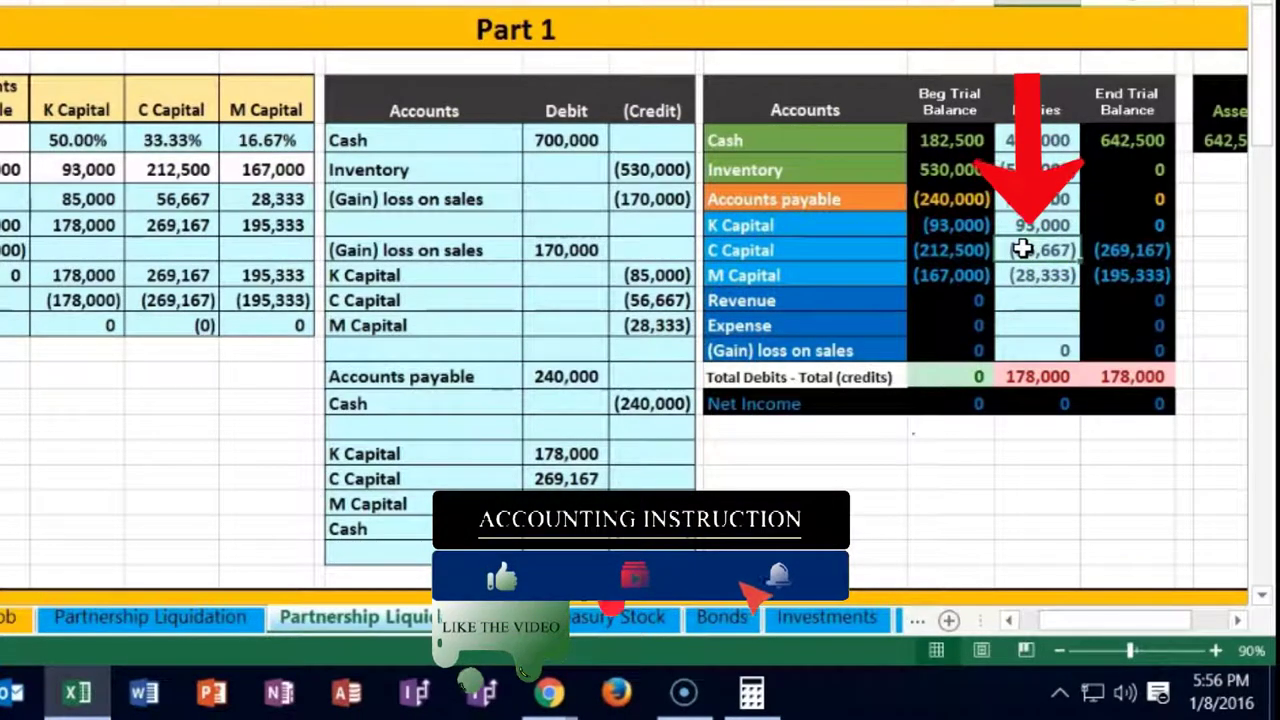
double_click(1022, 250)
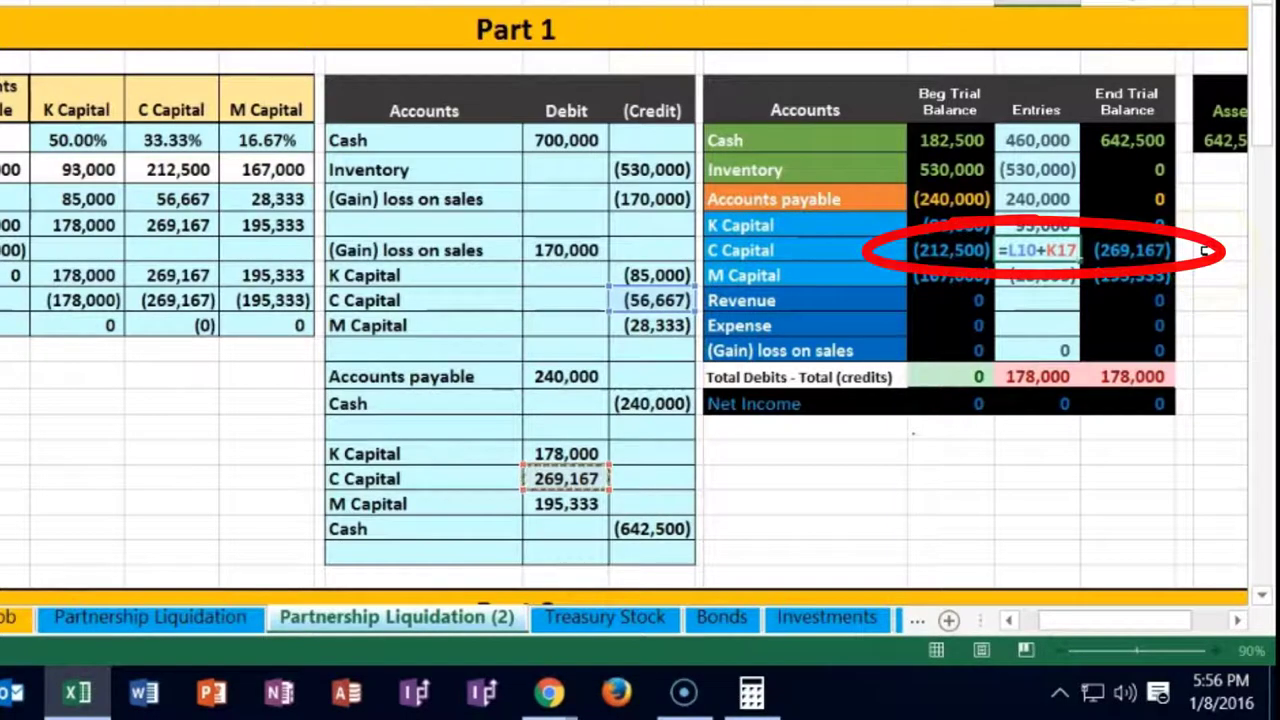
key(Return)
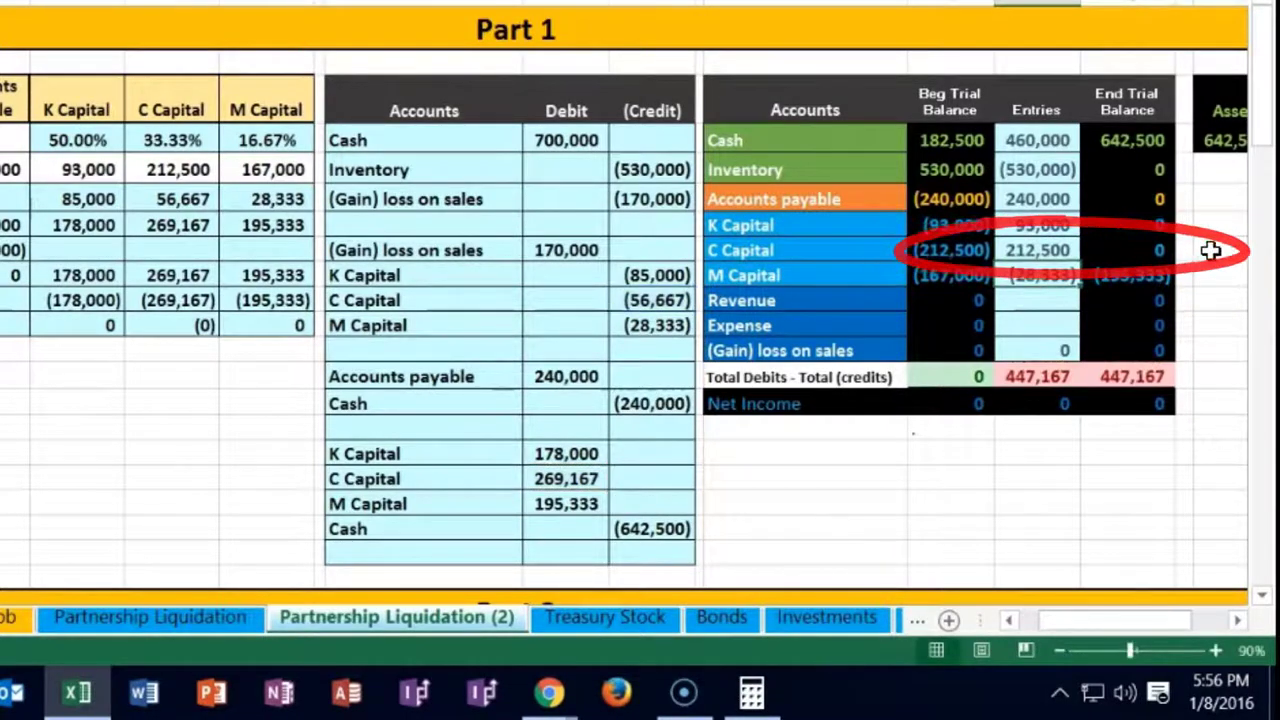
Post the M Capital distribution debit to the trial balance by changing the M Capital entry in P9 to =L11+K18
drag(484, 504, 553, 504)
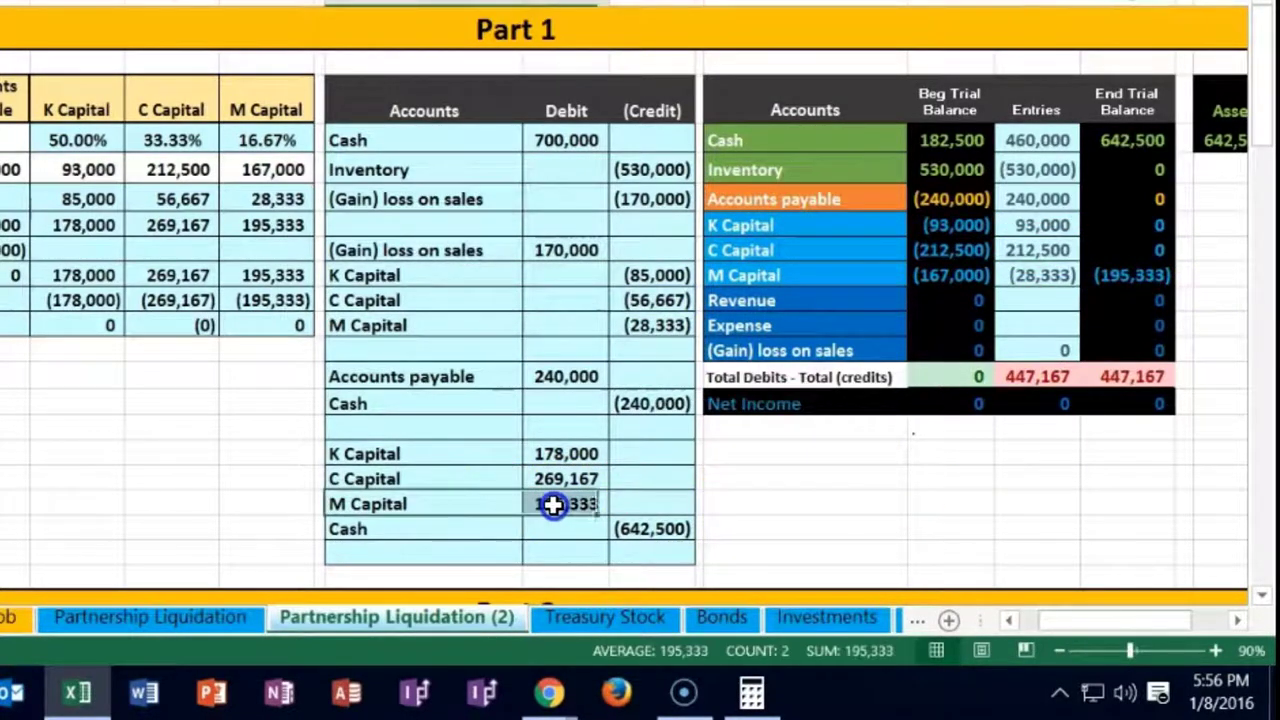
drag(762, 276, 945, 280)
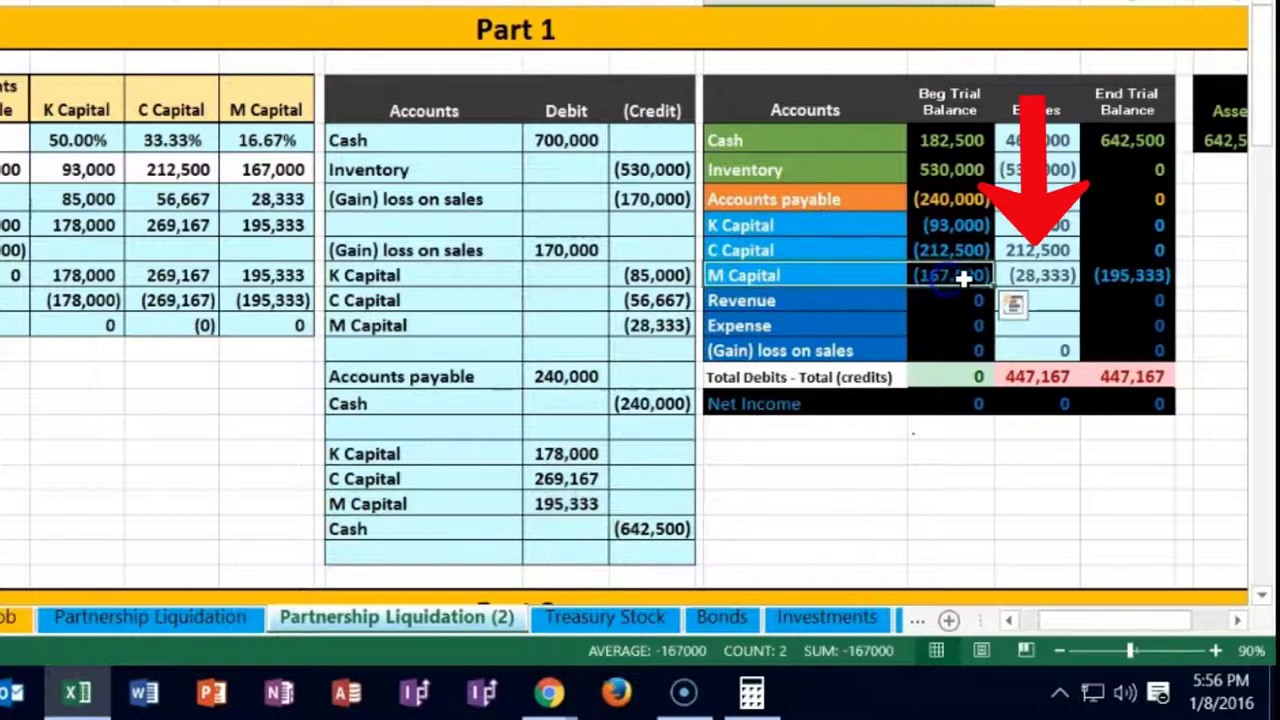
click(1030, 273)
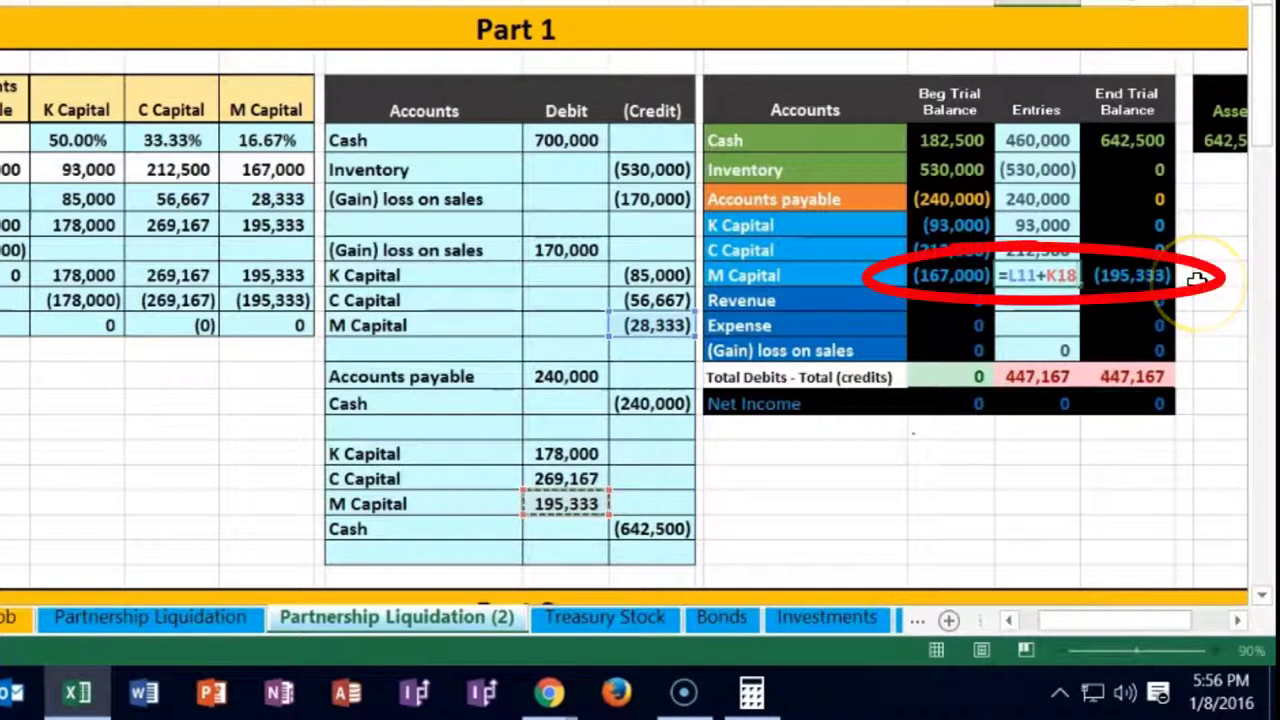
key(Return)
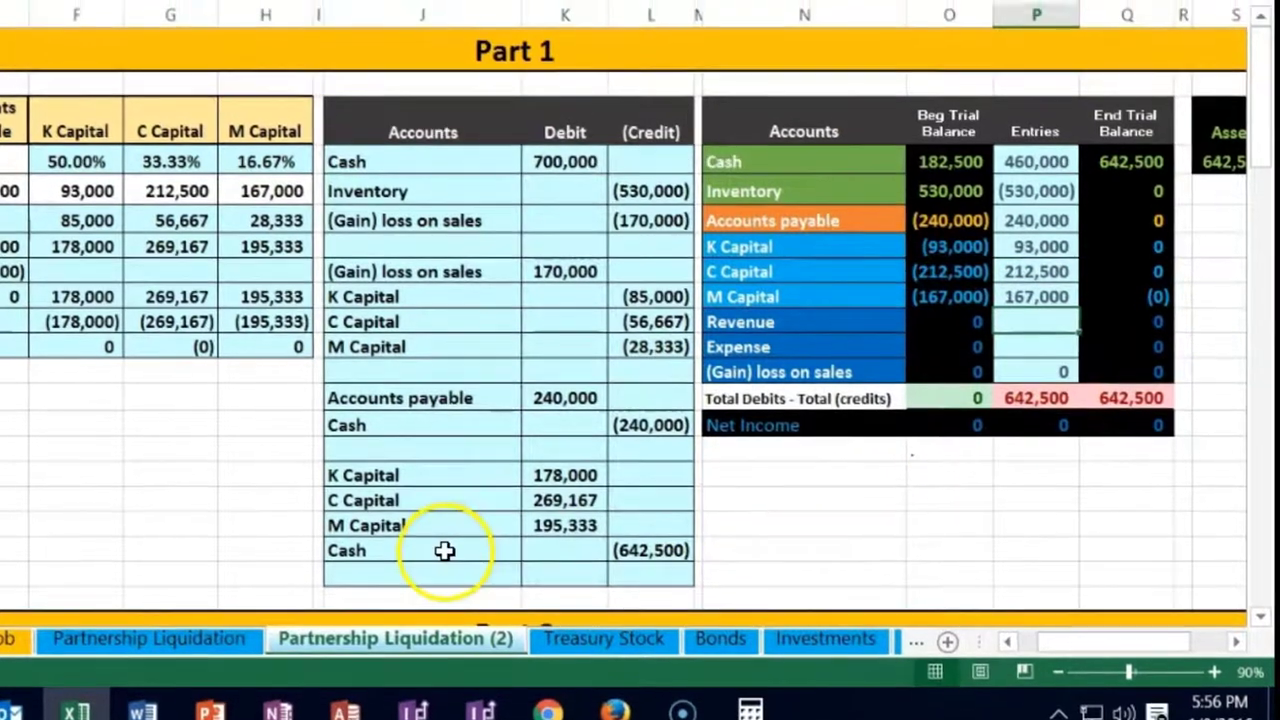
Post the Cash distribution credit to the trial balance by changing the Cash entry in P4 to =K4+L14+L19
drag(457, 529, 646, 532)
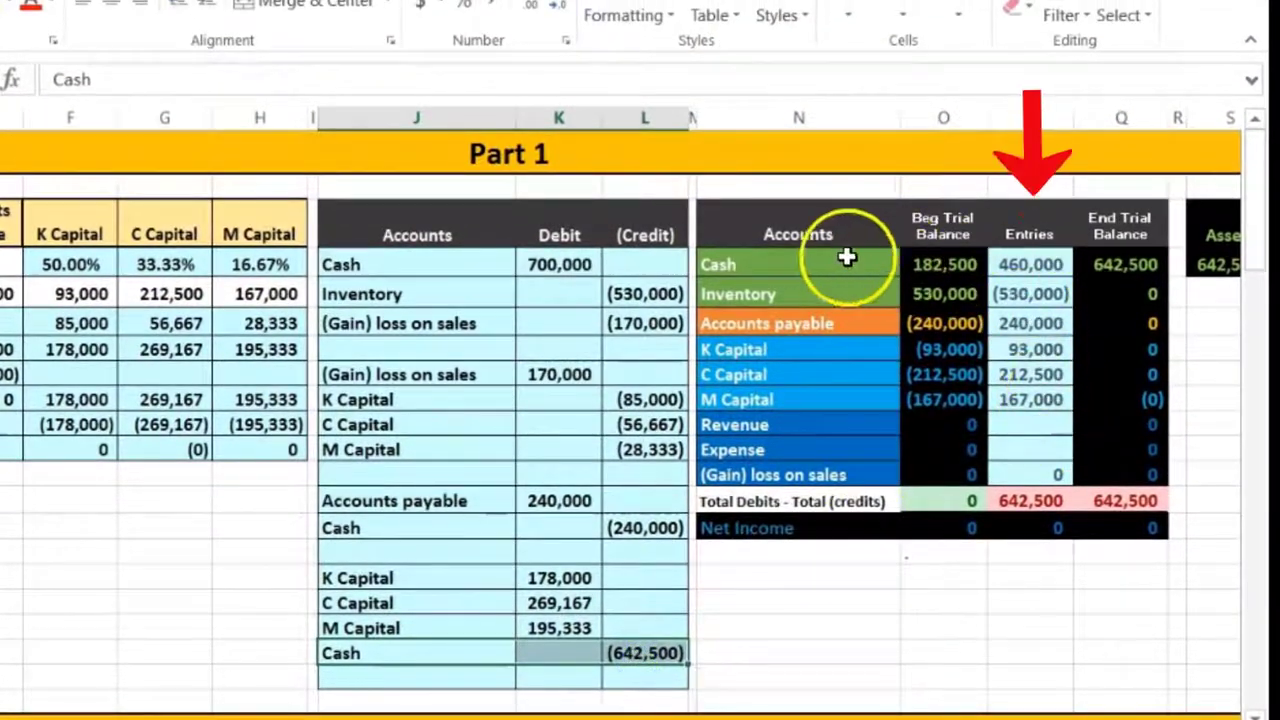
click(847, 258)
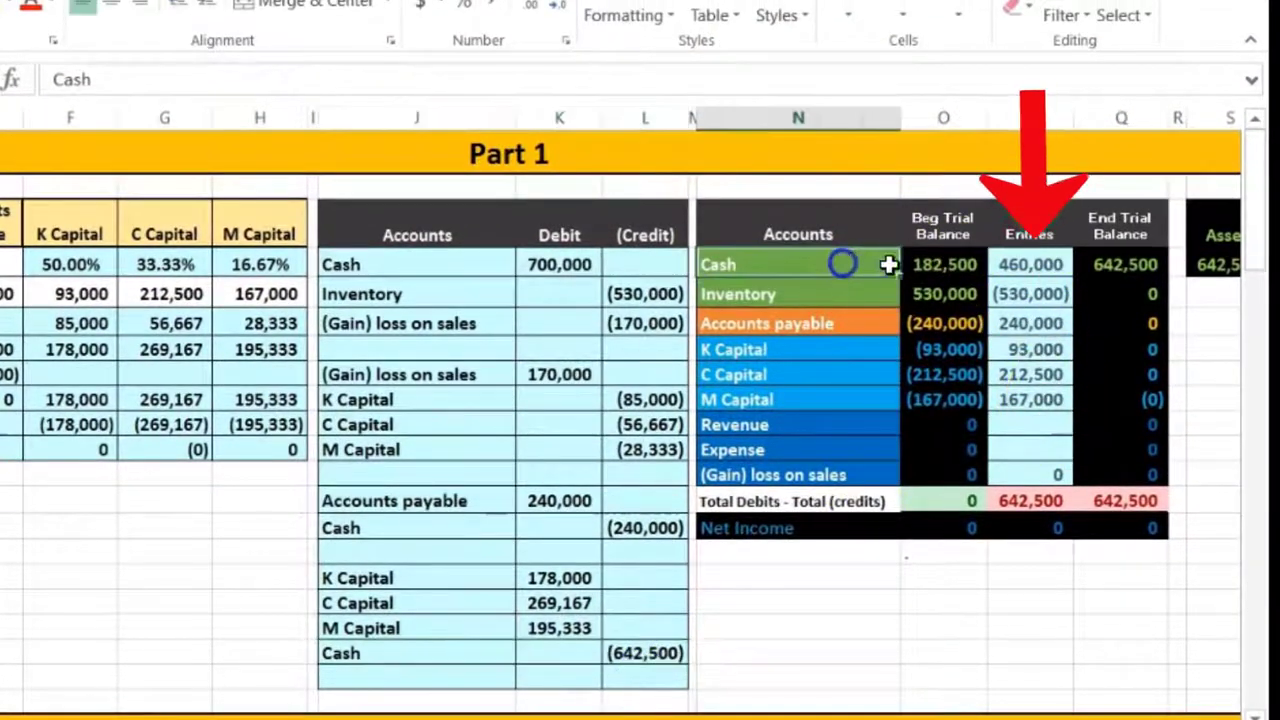
click(1033, 264)
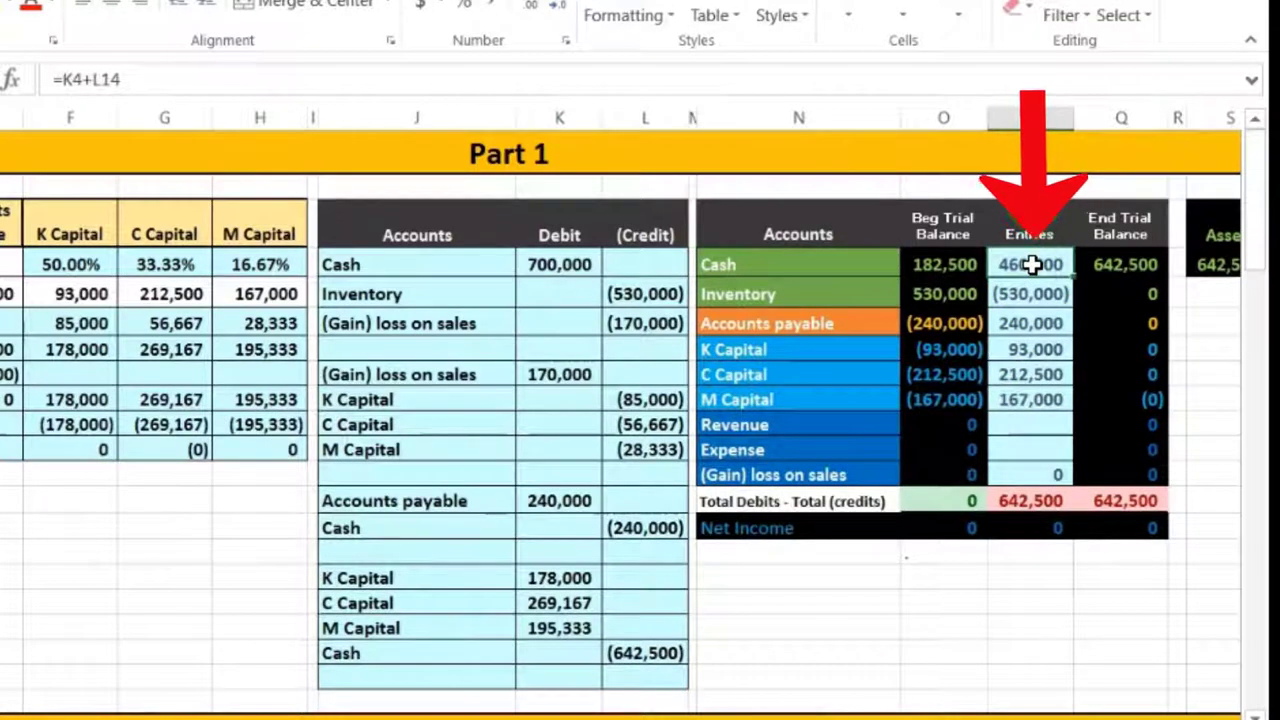
double_click(1030, 264)
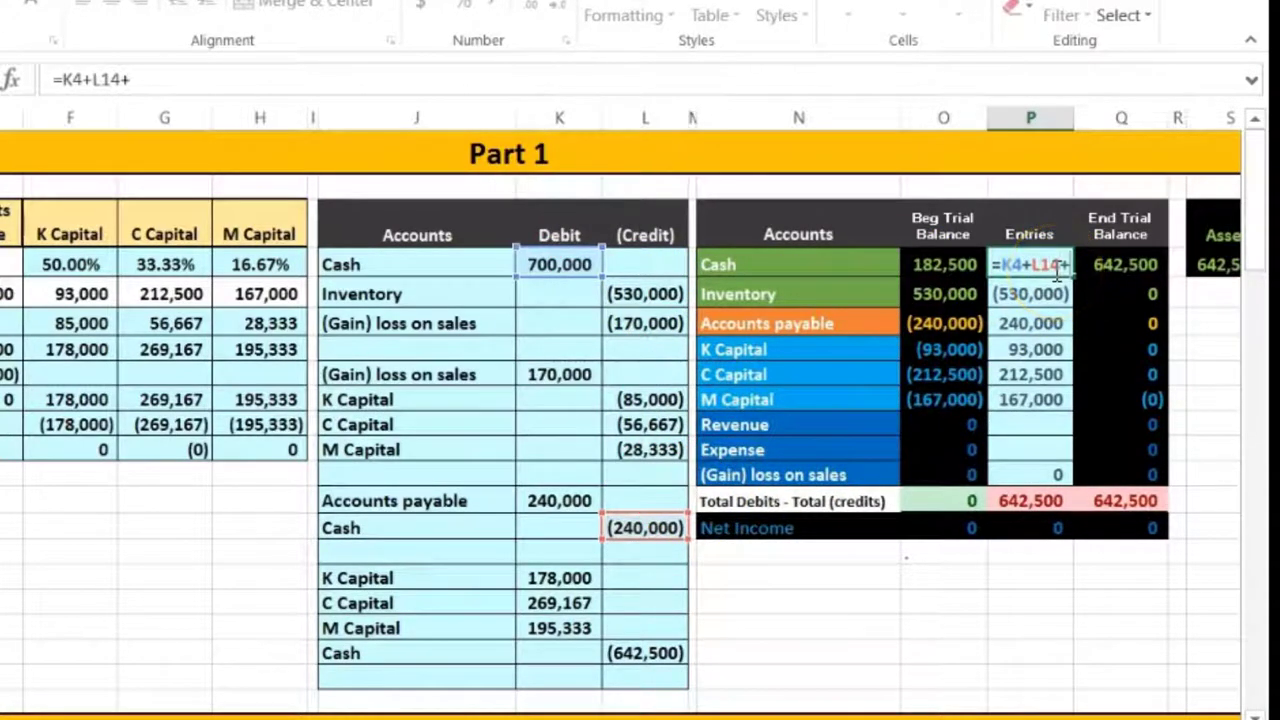
click(650, 653)
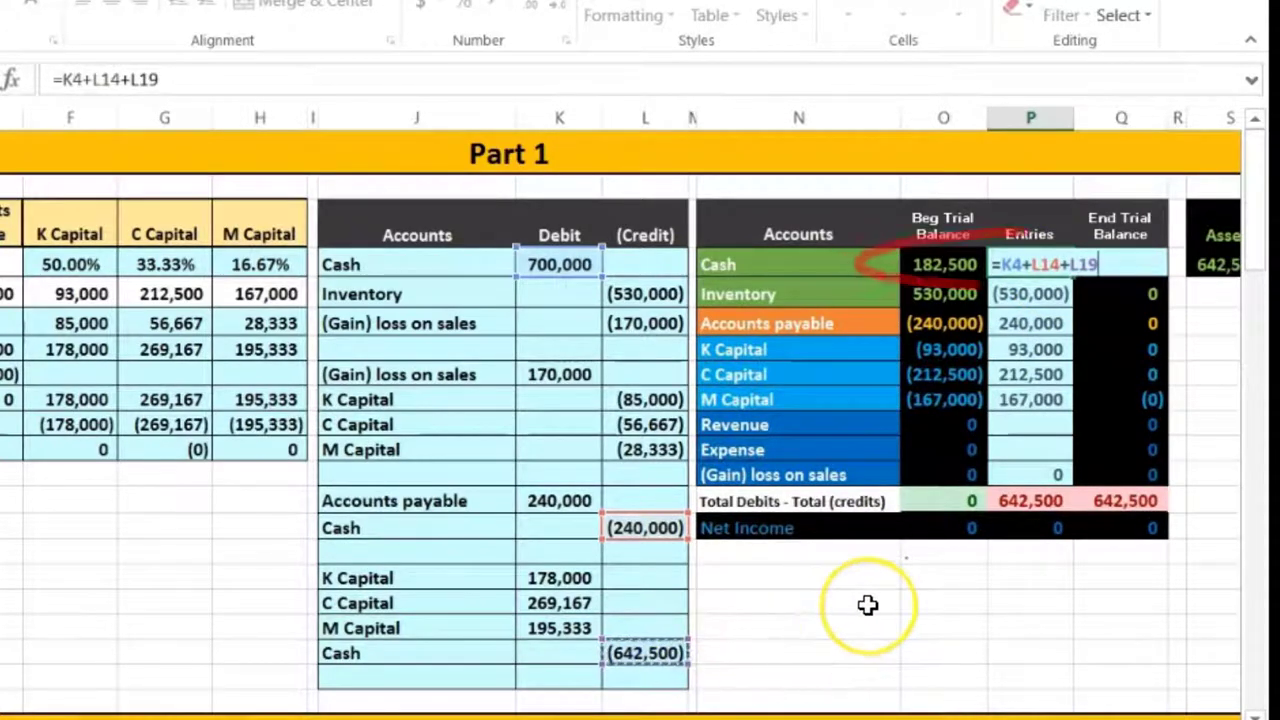
key(Return)
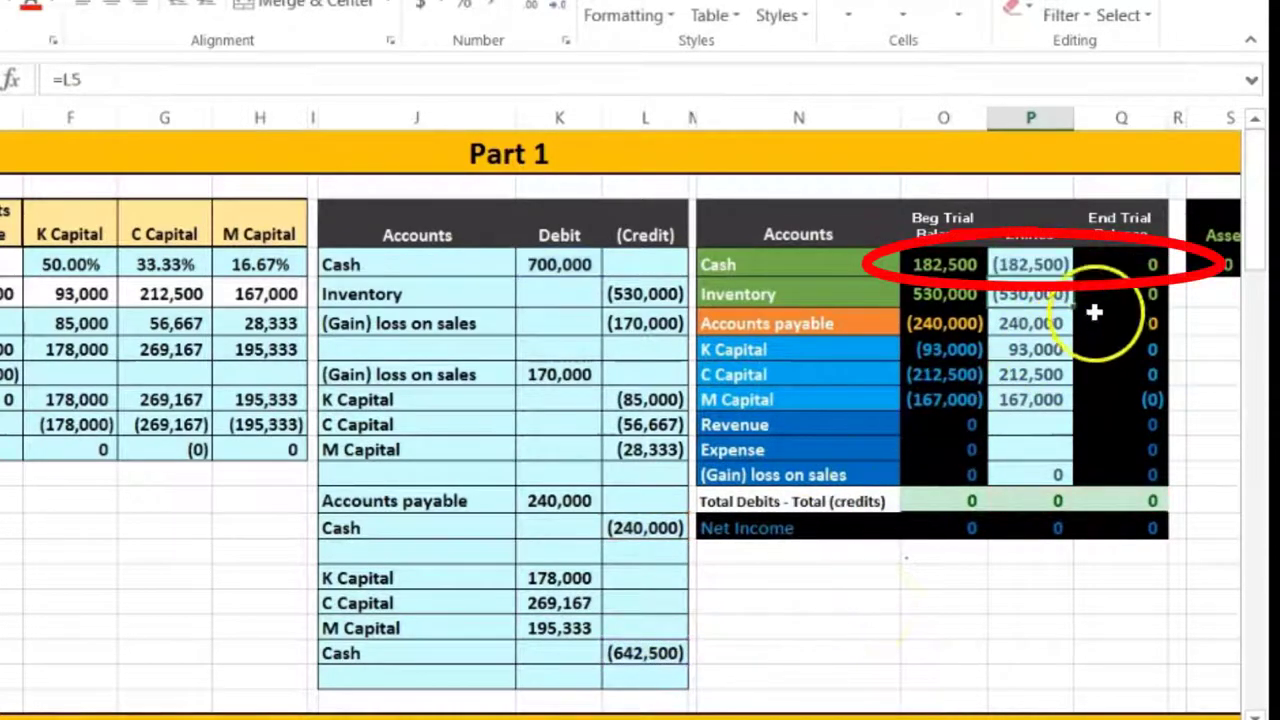
Review the beginning and ending trial balance columns, comparing the inventory, accounts payable and partner capital accounts to check that every account is closed out
click(1121, 265)
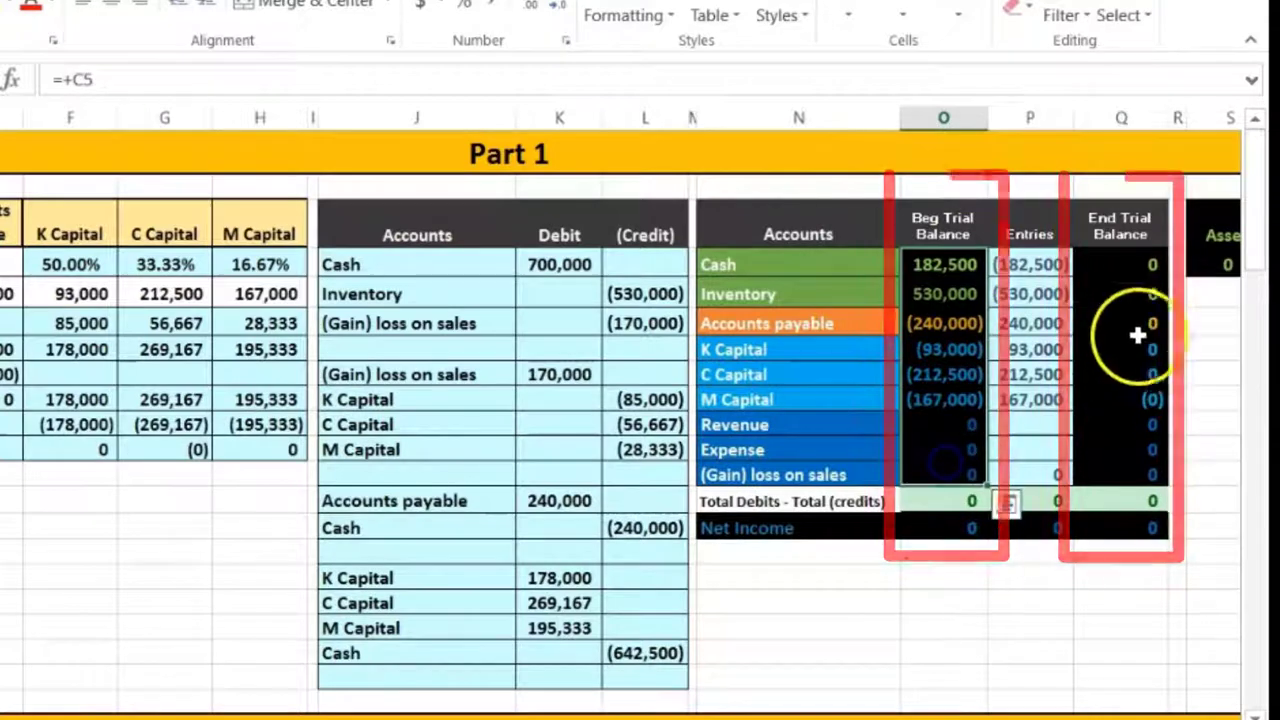
drag(1120, 264, 1121, 472)
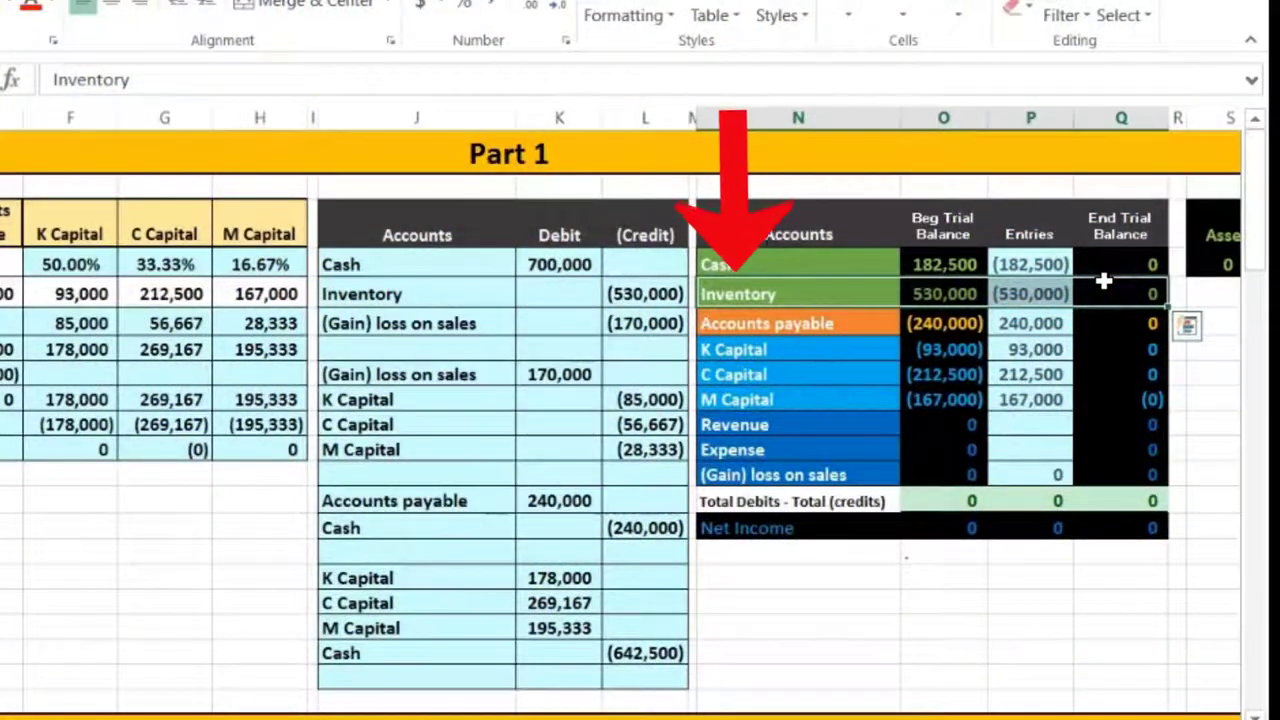
click(850, 475)
drag(849, 352, 849, 399)
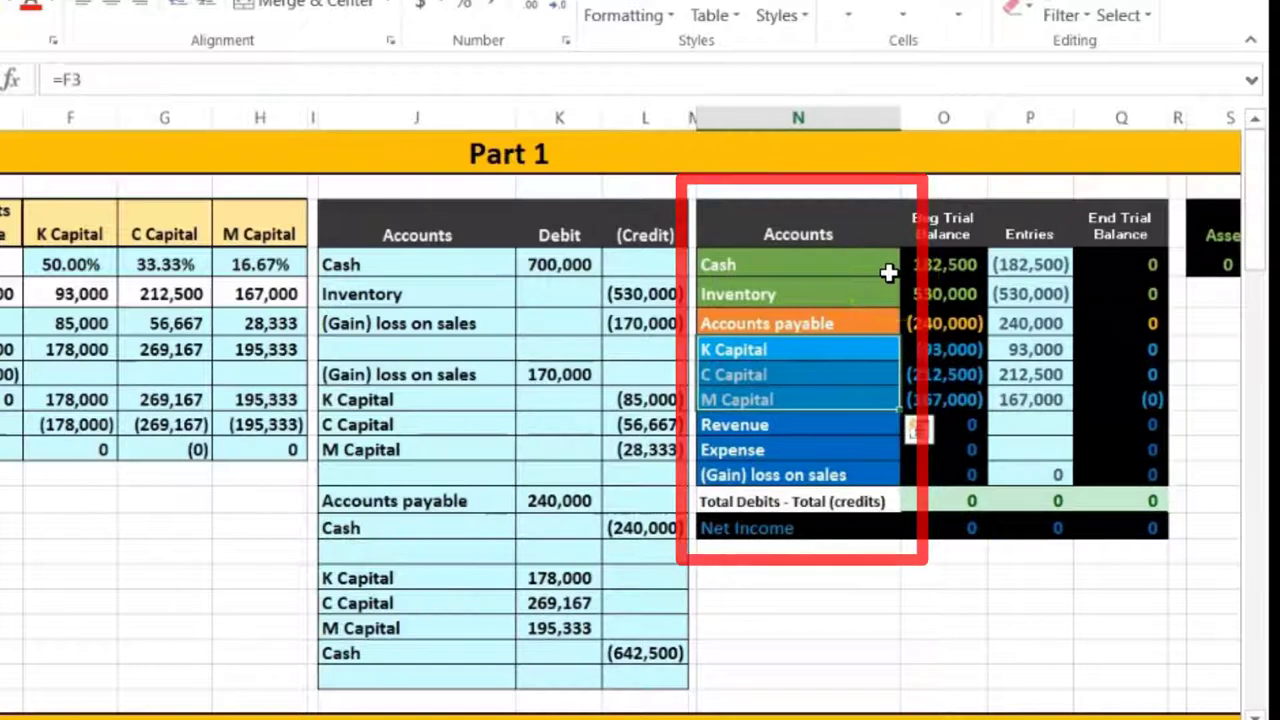
drag(857, 318, 1031, 325)
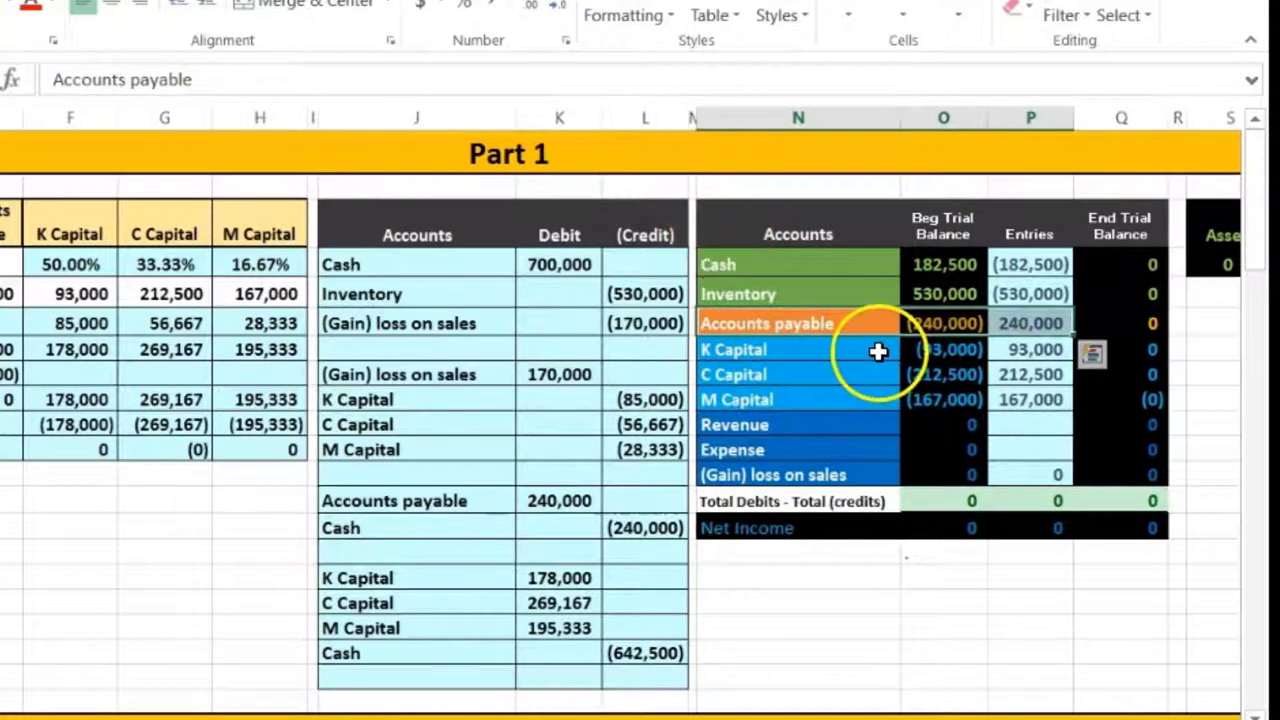
drag(878, 351, 869, 403)
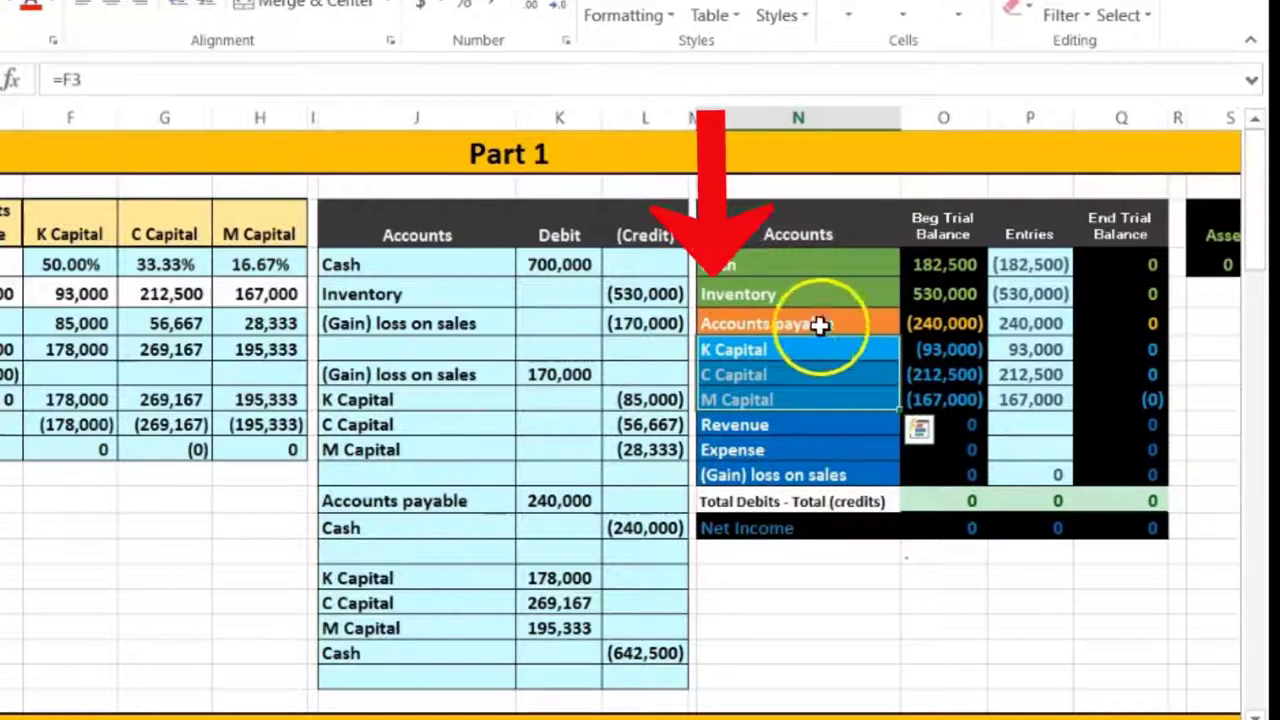
click(809, 290)
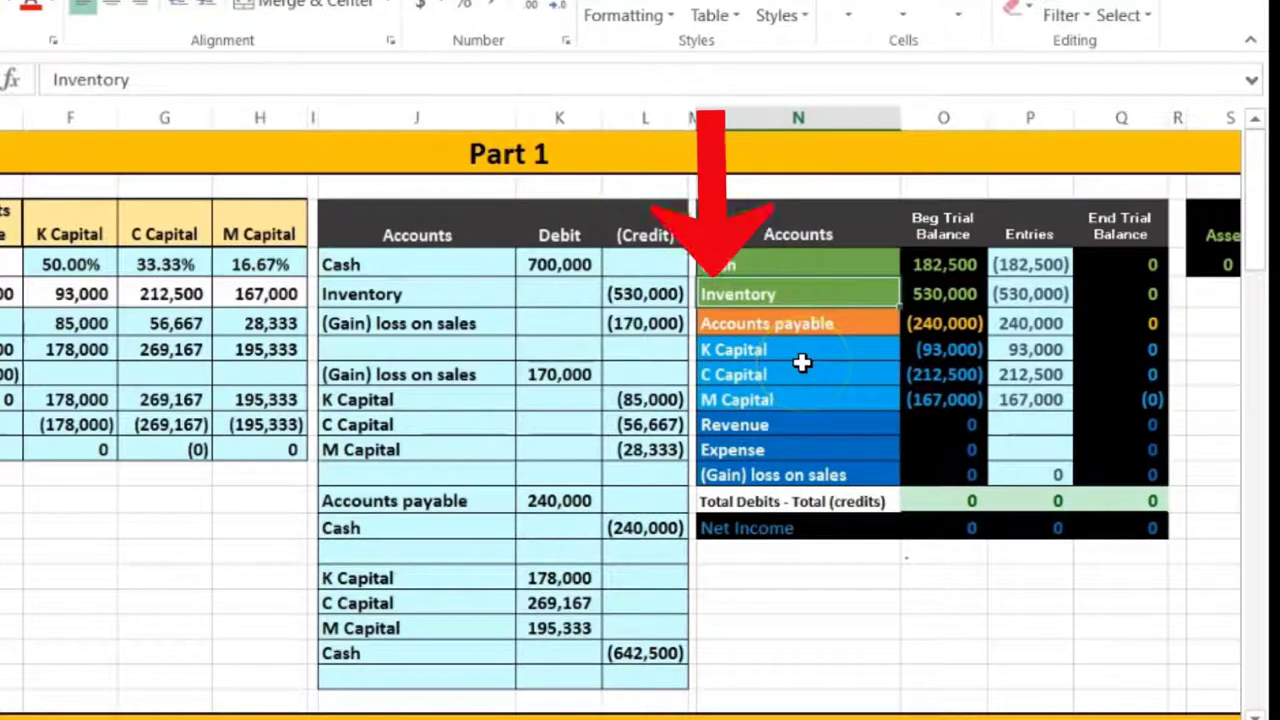